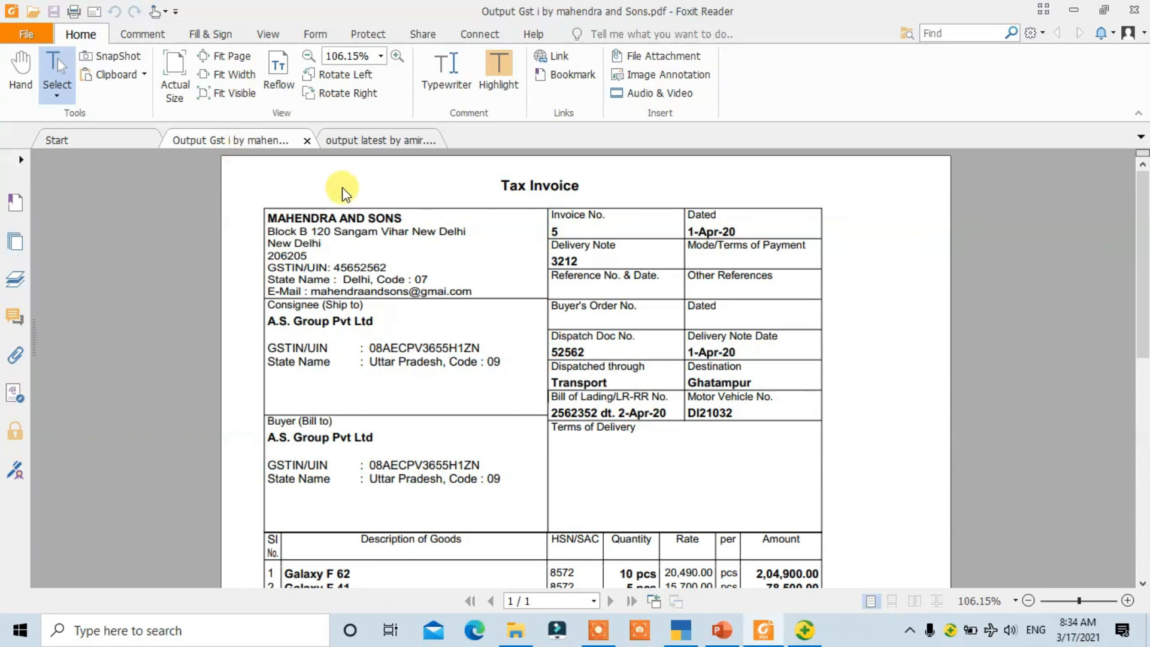
Step: Examine the Mahendra and Sons tax invoice, including supplier and buyer details, goods, rates and Output I Gst
{"action": "scroll", "coordinate": [333, 290], "scroll_direction": "down", "scroll_amount": 6}
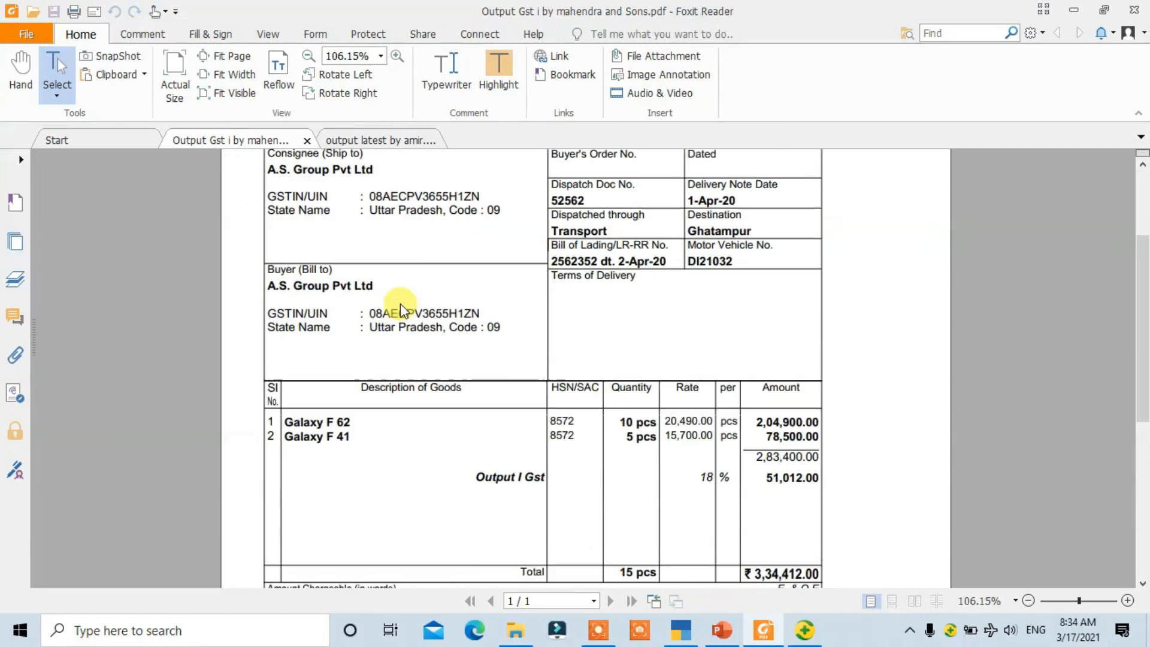
{"action": "scroll", "coordinate": [398, 303], "scroll_direction": "up", "scroll_amount": 6}
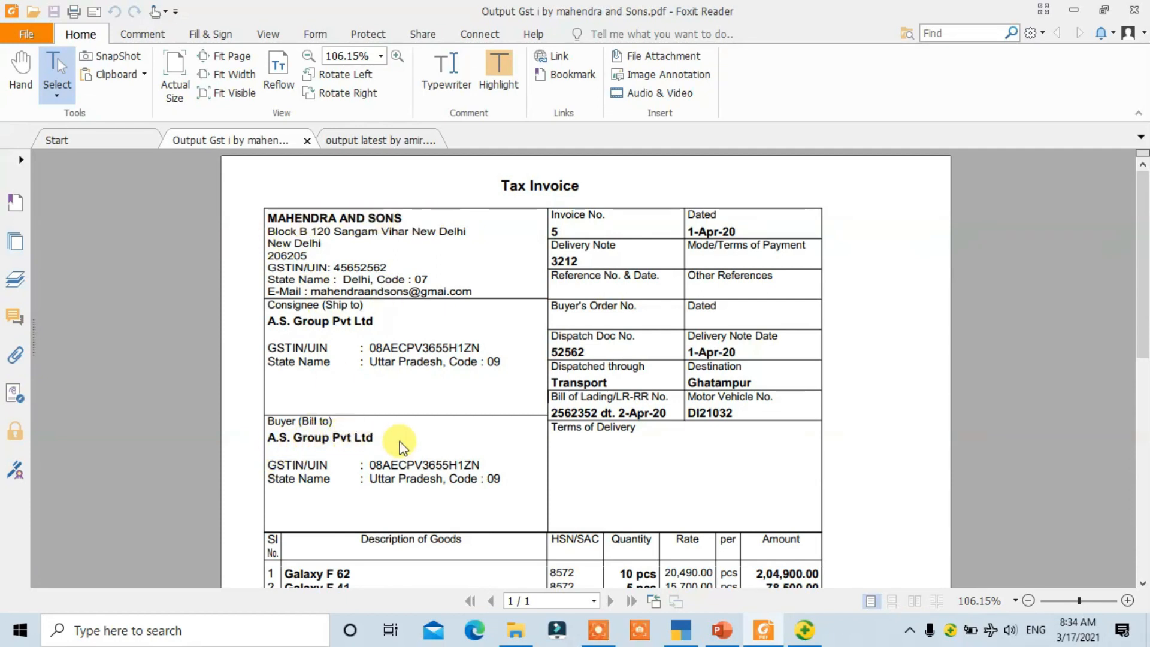
{"action": "scroll", "coordinate": [350, 334], "scroll_direction": "down", "scroll_amount": 3}
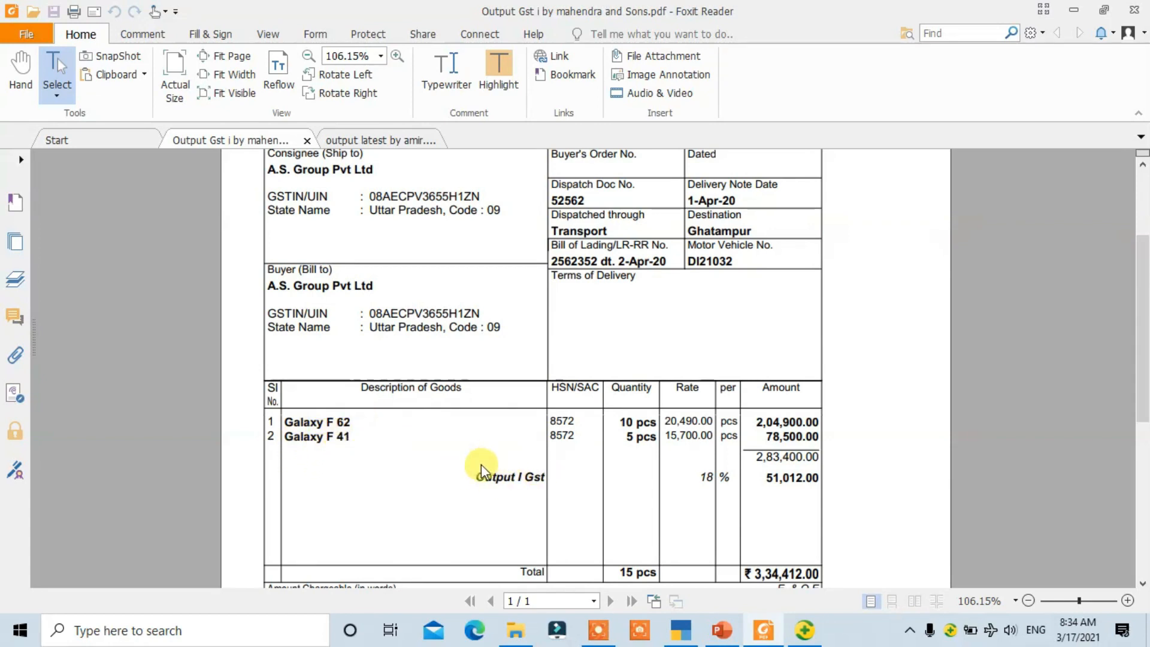
{"action": "scroll", "coordinate": [508, 470], "scroll_direction": "up", "scroll_amount": 5}
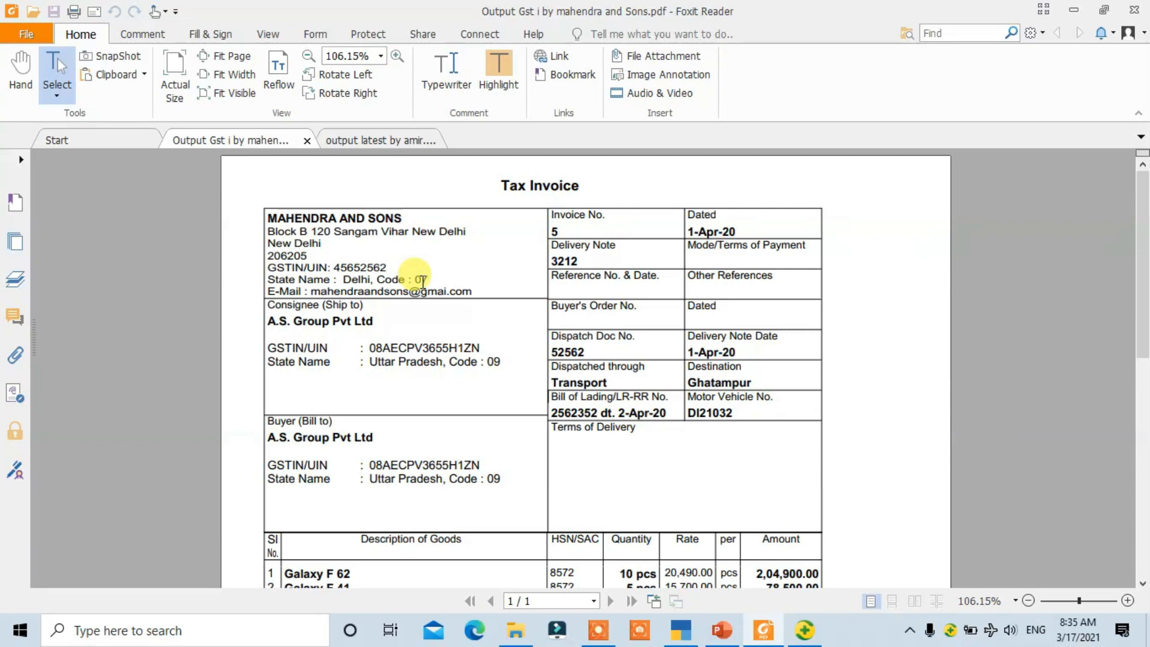
Step: Examine the Amir Mobile World tax invoice, its party details, goods and IGST, alongside the Mahendra and Sons invoice
{"action": "left_click", "coordinate": [376, 136]}
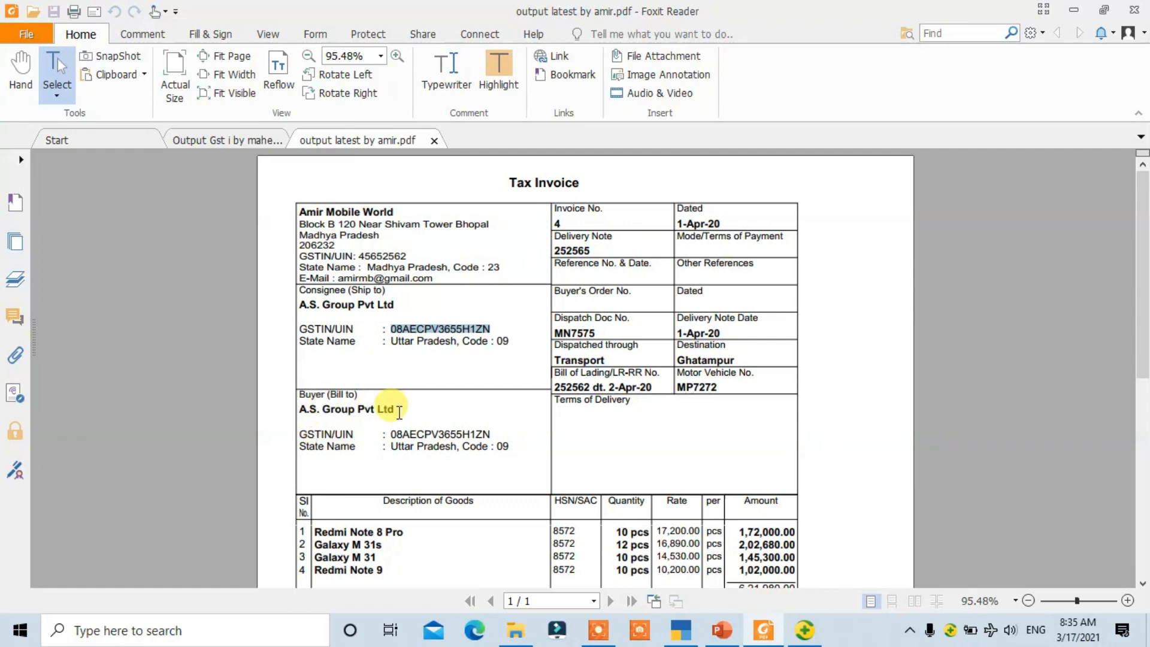
{"action": "scroll", "coordinate": [398, 412], "scroll_direction": "down", "scroll_amount": 2}
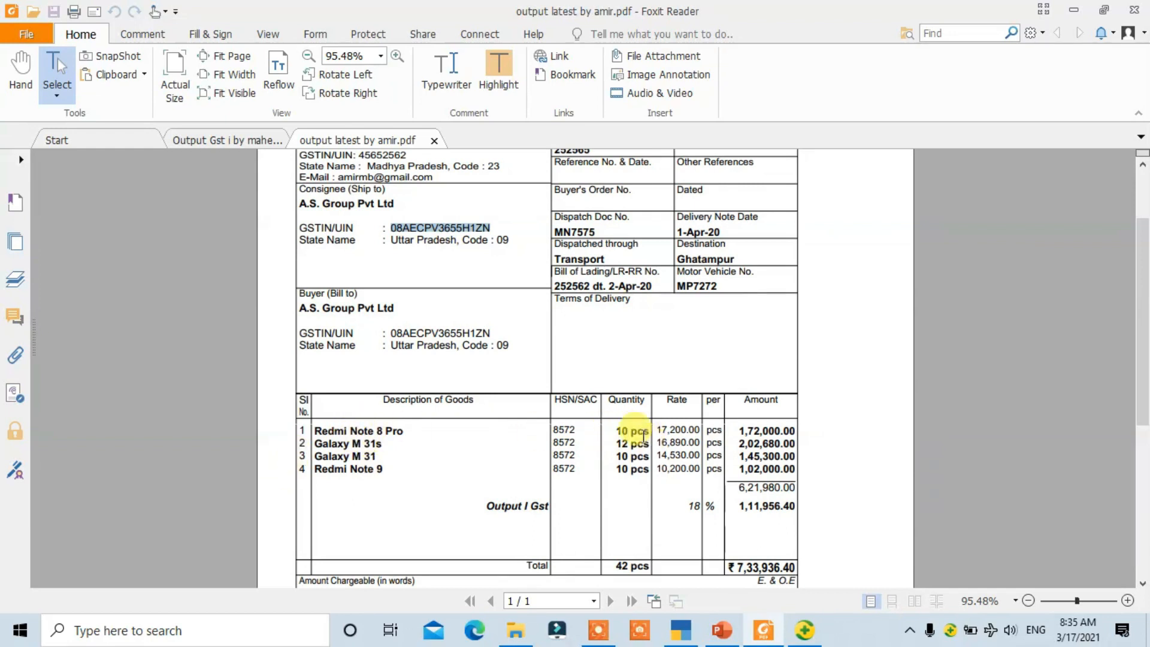
{"action": "scroll", "coordinate": [347, 230], "scroll_direction": "up", "scroll_amount": 2}
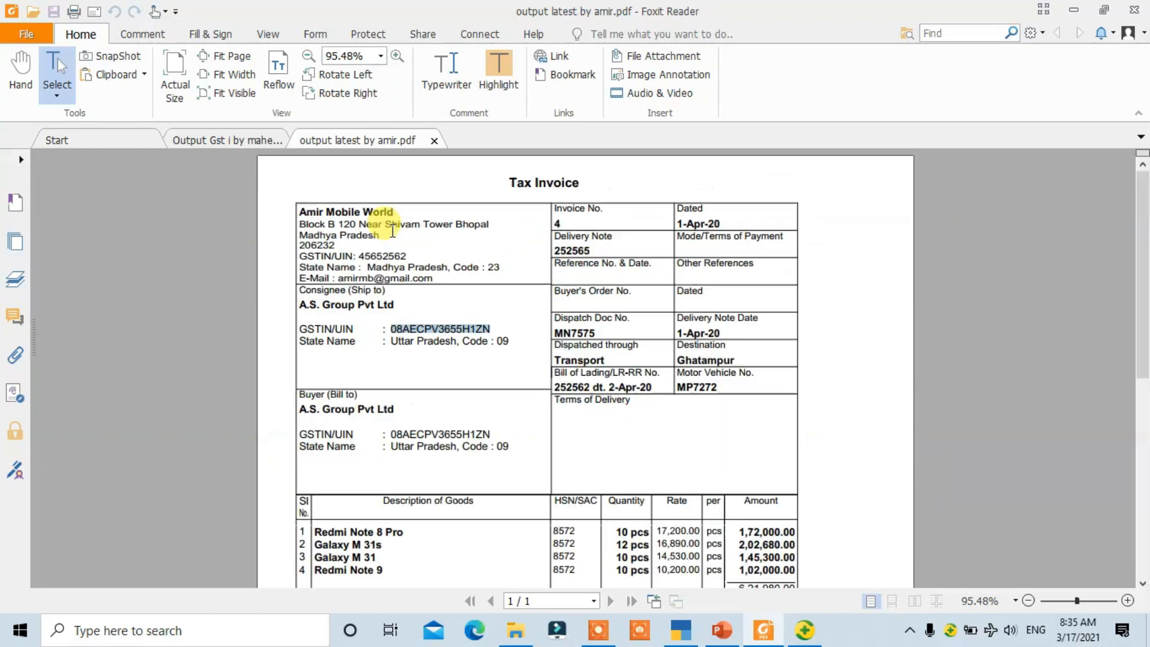
{"action": "scroll", "coordinate": [458, 266], "scroll_direction": "down", "scroll_amount": 3}
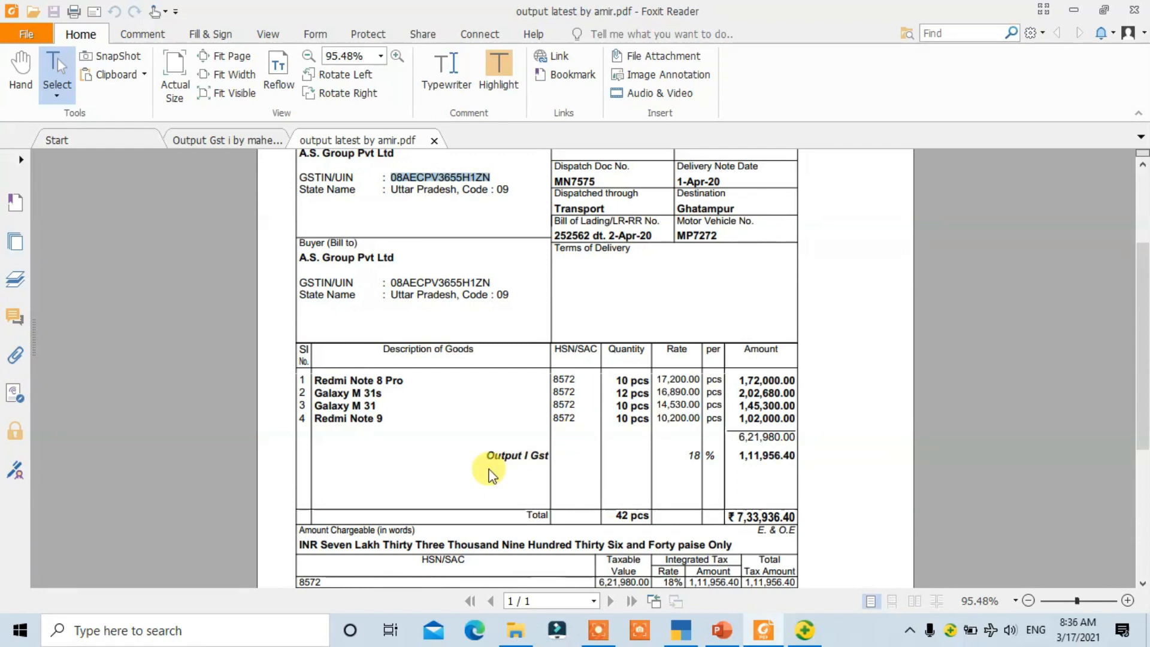
{"action": "scroll", "coordinate": [484, 430], "scroll_direction": "up", "scroll_amount": 3}
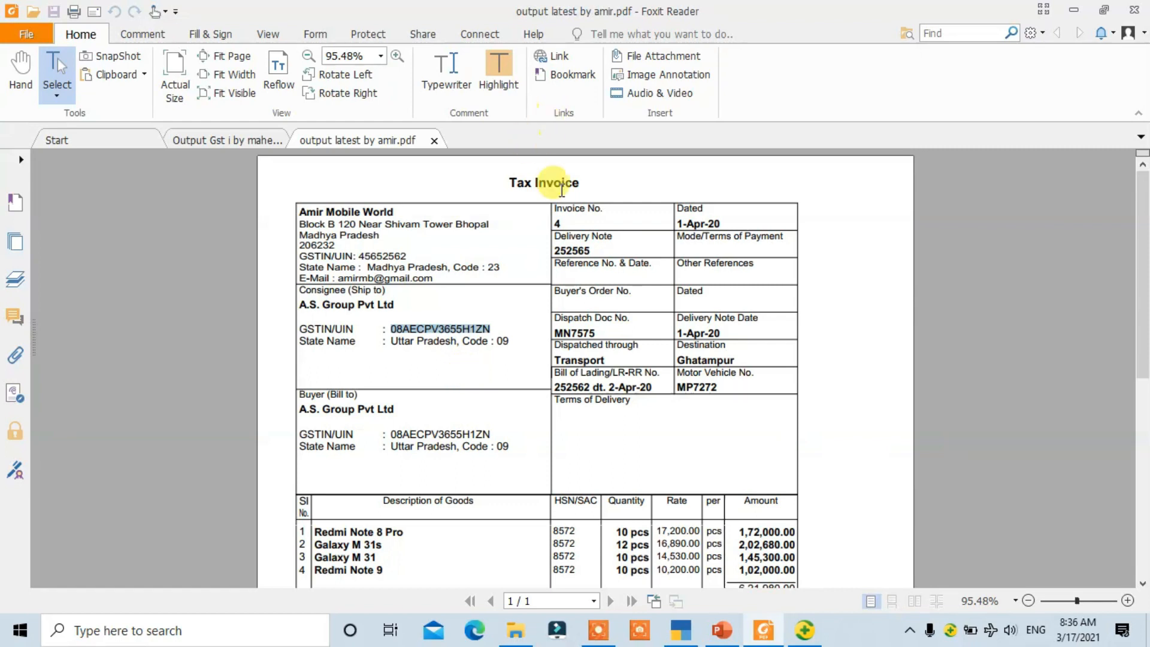
{"action": "left_click", "coordinate": [219, 142]}
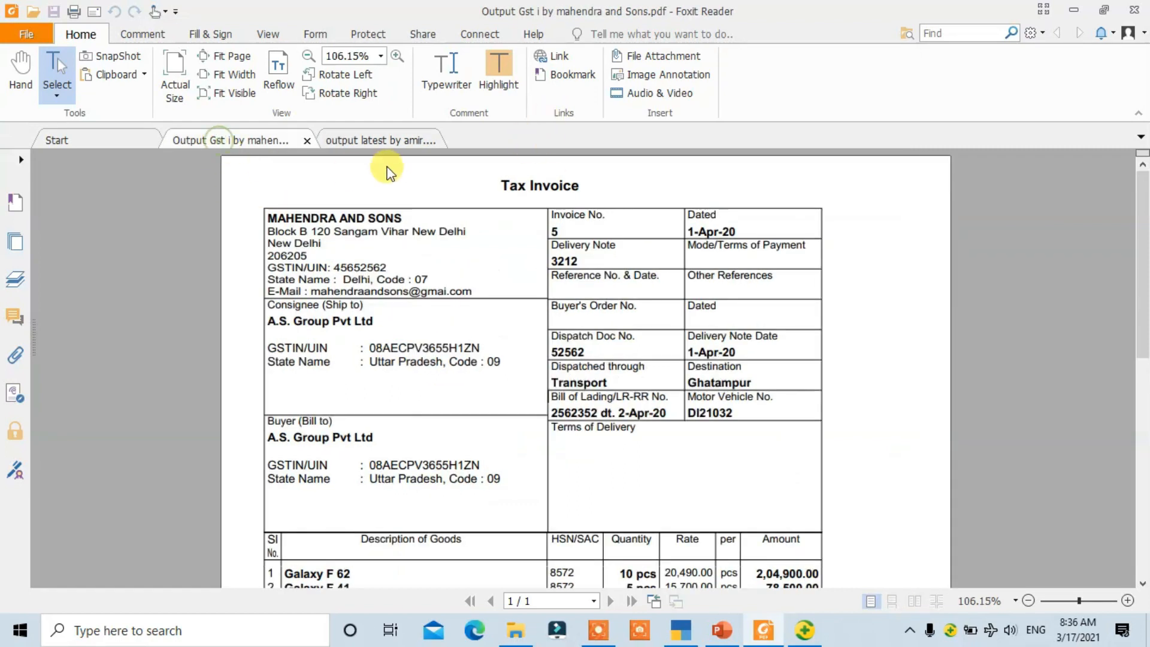
{"action": "left_click", "coordinate": [370, 150]}
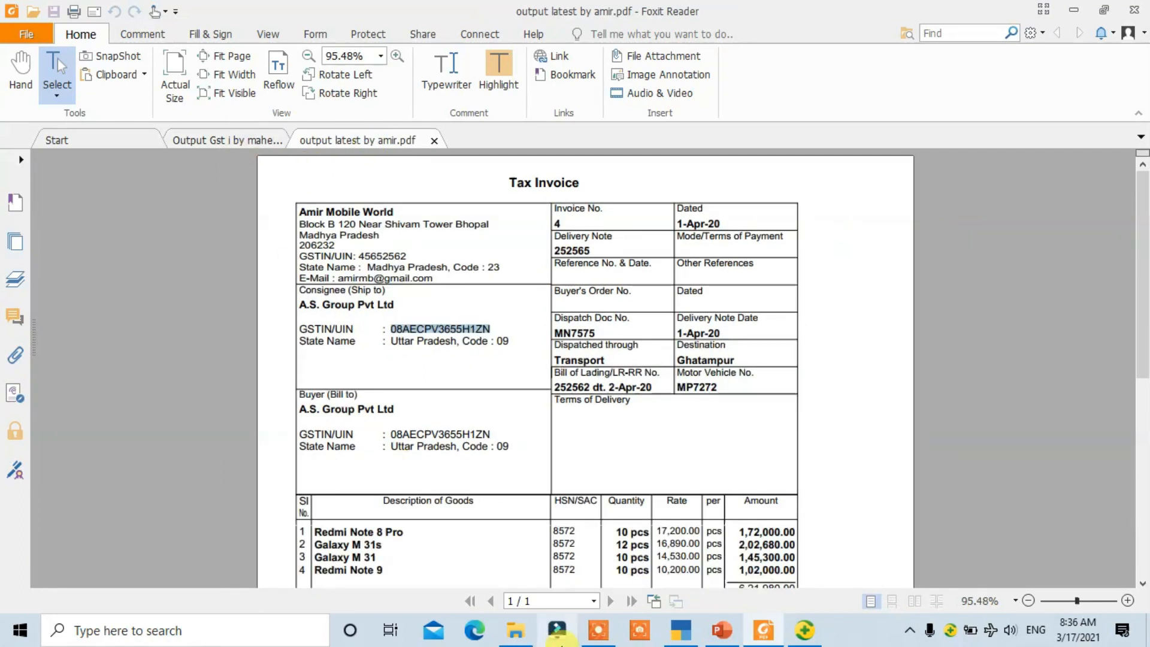
Step: Compare the company open in TallyPrime with the buyer on the Amir Mobile World invoice, and recheck both suppliers' invoices
{"action": "left_click", "coordinate": [681, 630]}
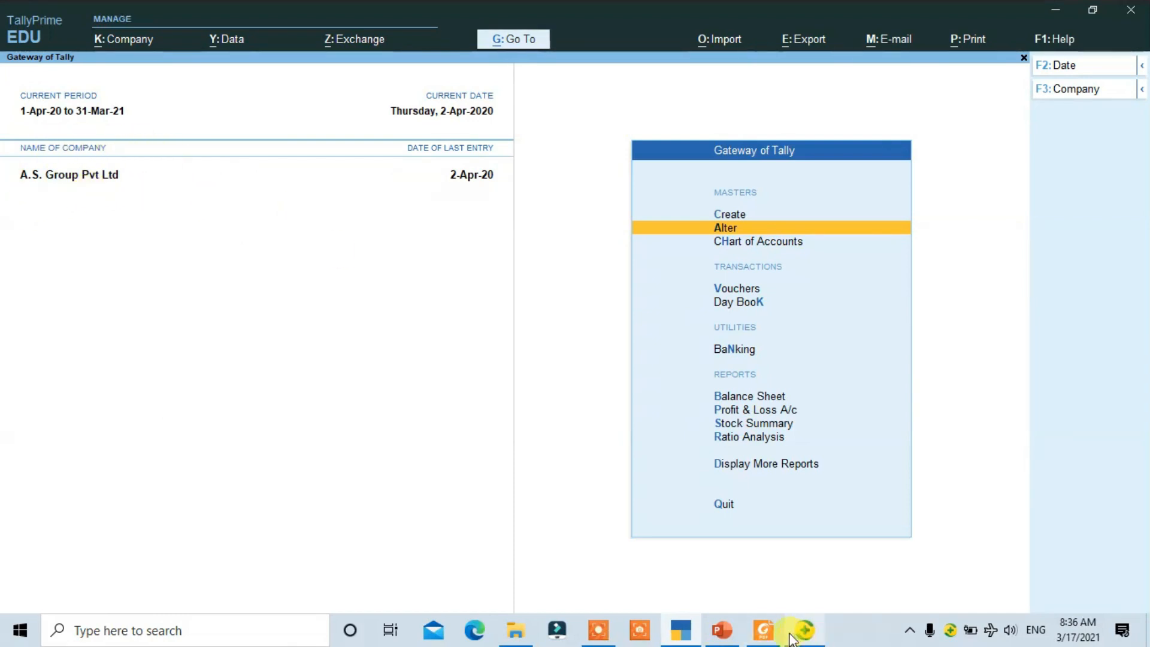
{"action": "left_click", "coordinate": [765, 630]}
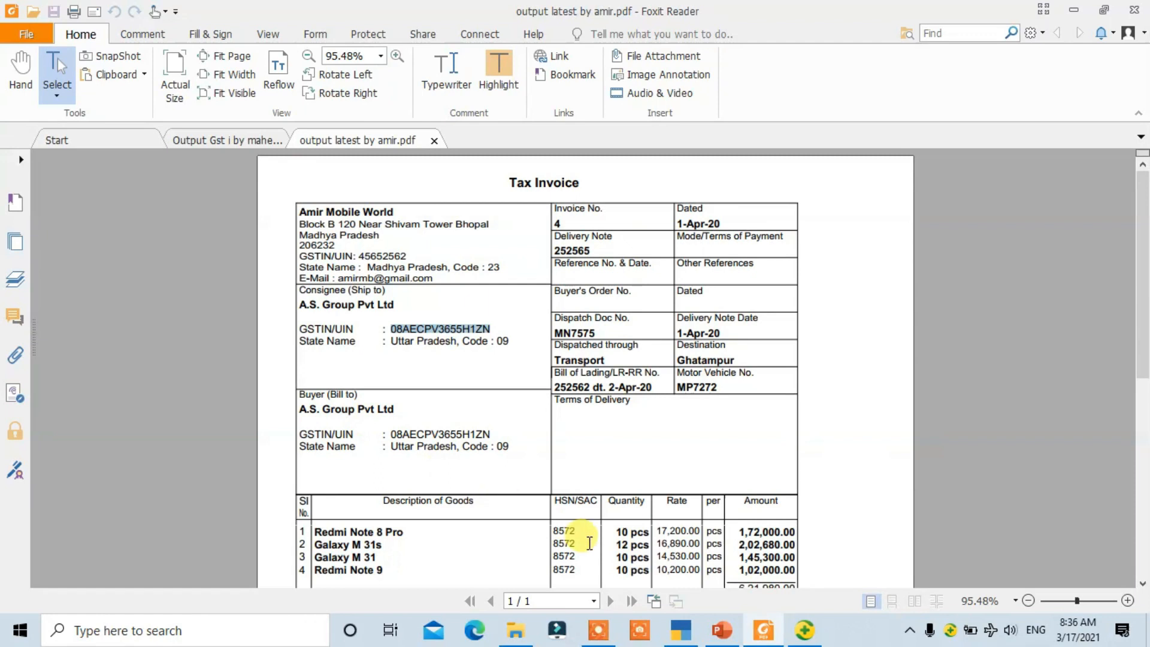
{"action": "left_click", "coordinate": [680, 626]}
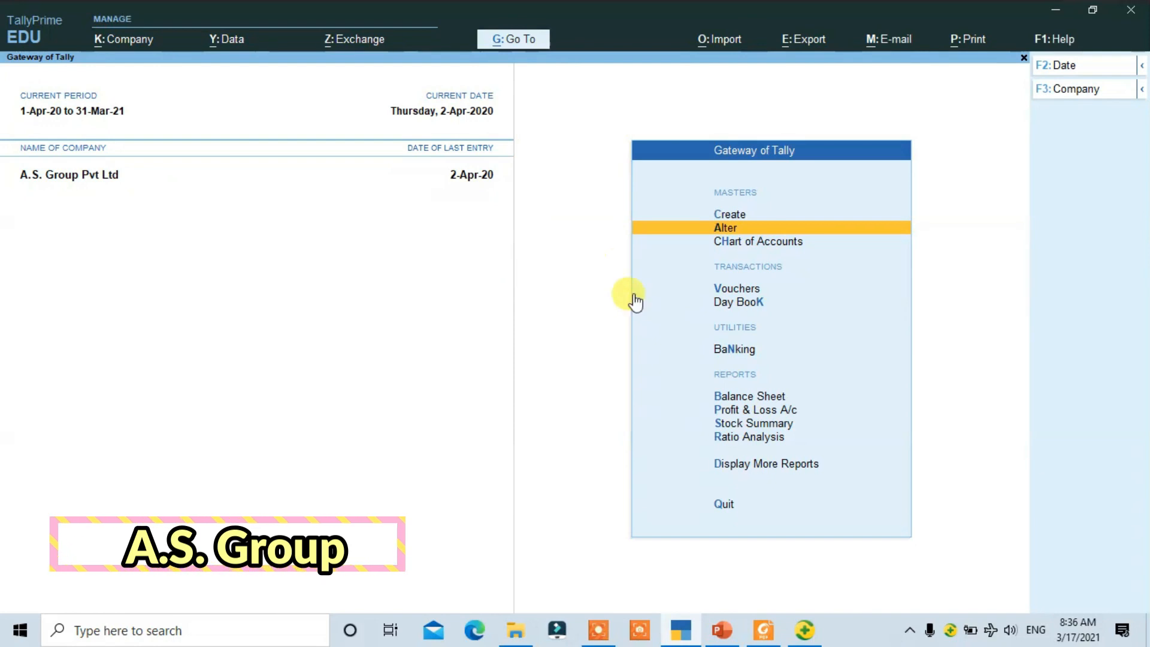
{"action": "left_click", "coordinate": [688, 630]}
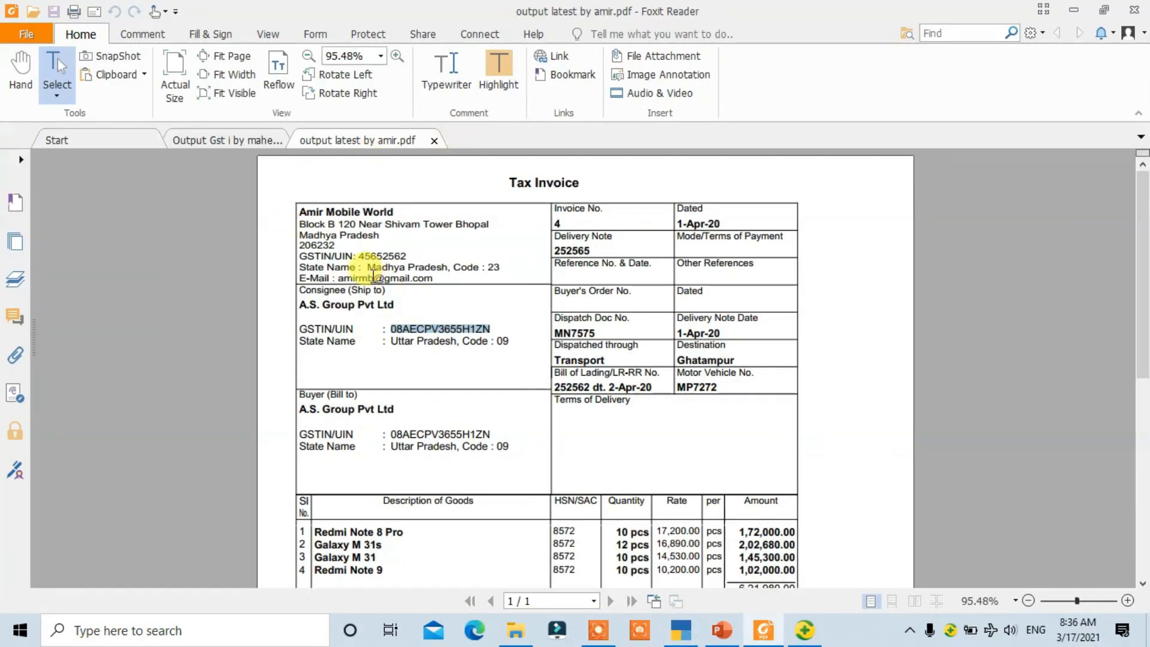
{"action": "scroll", "coordinate": [419, 383], "scroll_direction": "down", "scroll_amount": 3}
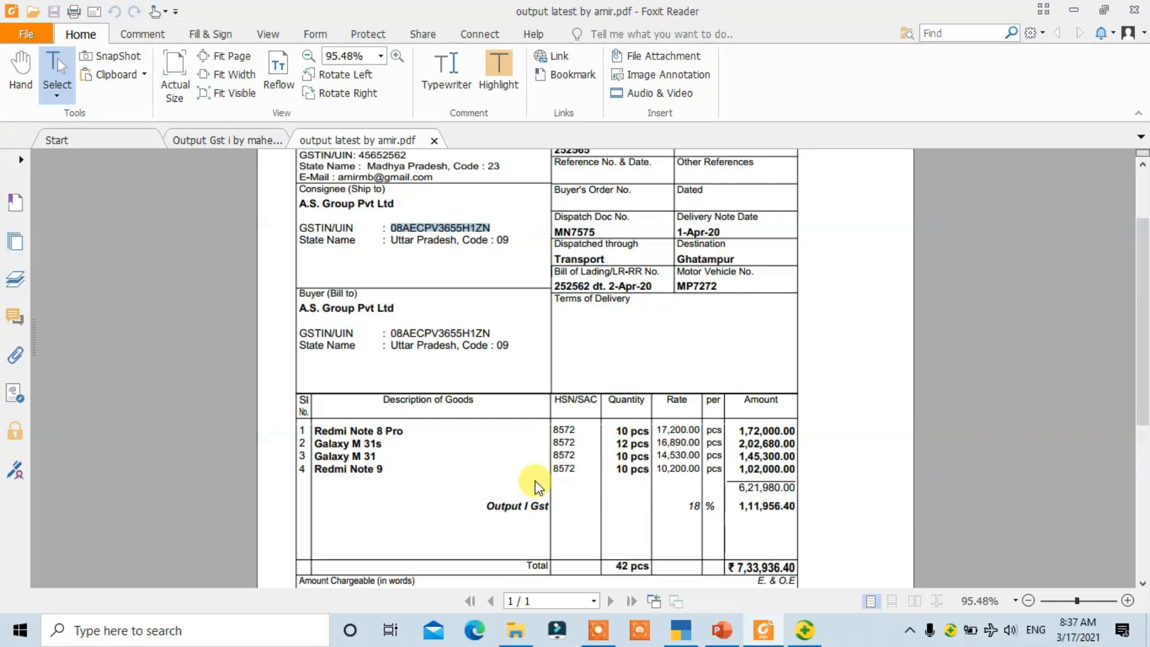
{"action": "scroll", "coordinate": [300, 317], "scroll_direction": "up", "scroll_amount": 3}
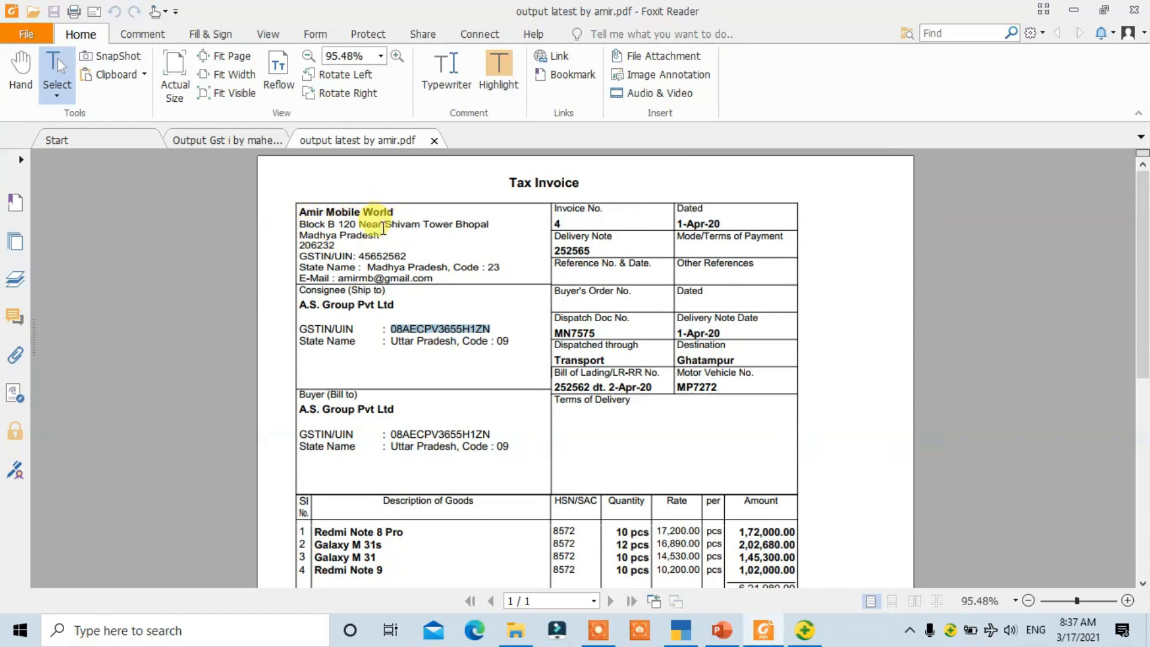
{"action": "scroll", "coordinate": [384, 228], "scroll_direction": "down", "scroll_amount": 2}
{"action": "left_click", "coordinate": [236, 145]}
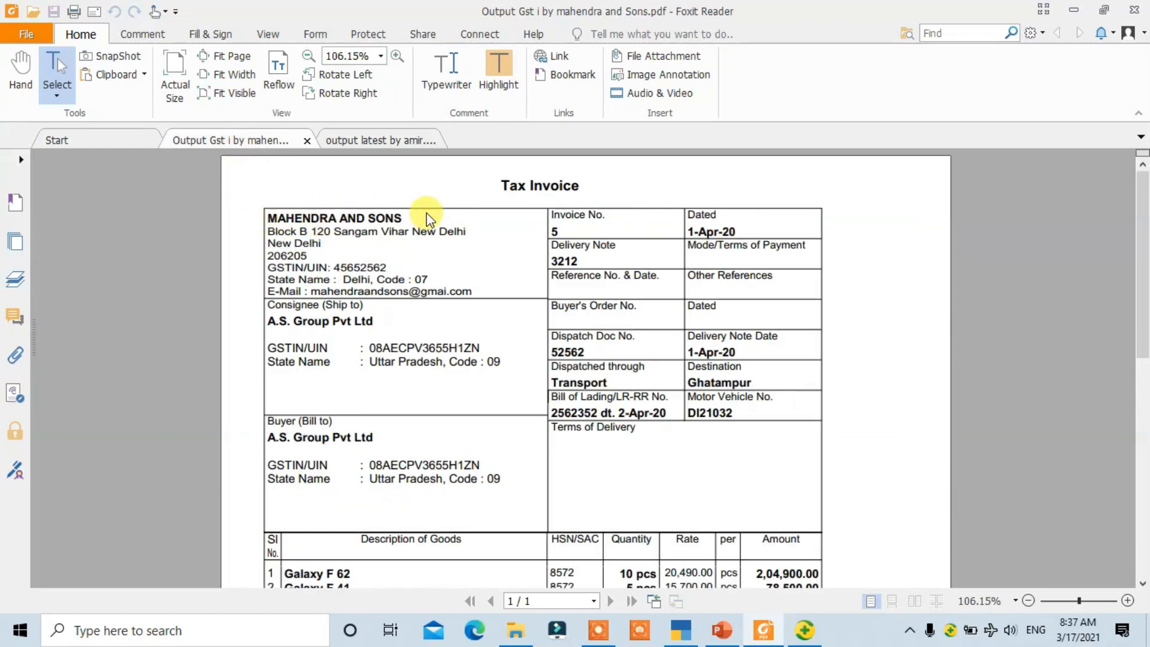
Step: Switch to TallyPrime and check the existing stock items in the master alteration list
{"action": "left_click", "coordinate": [688, 636]}
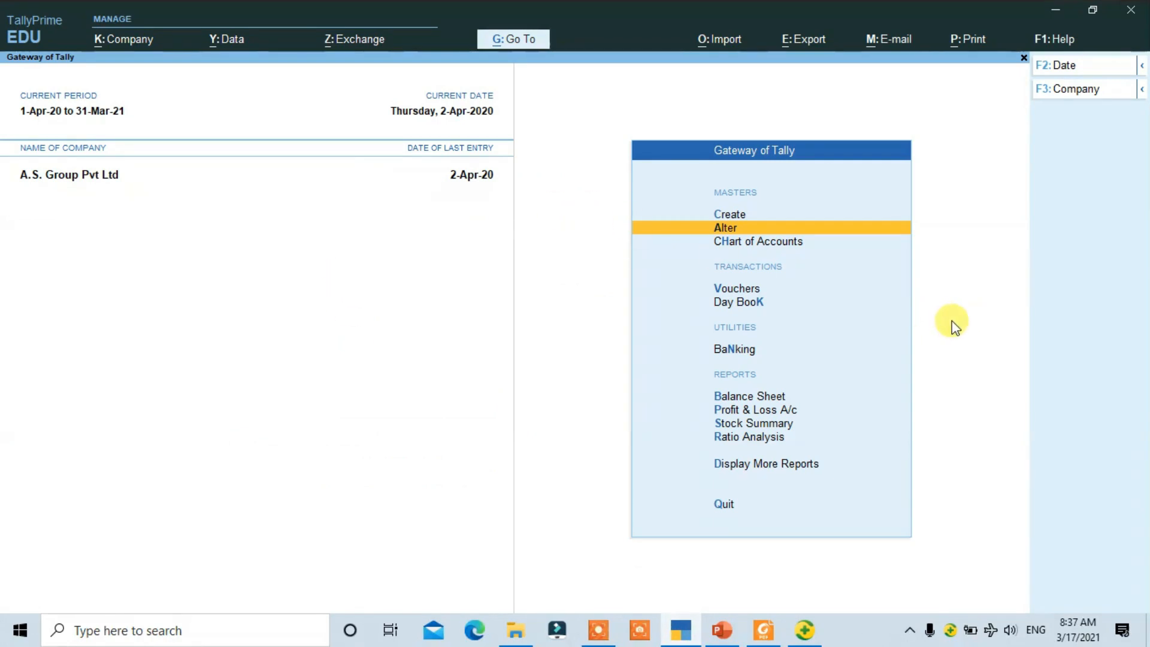
{"action": "key", "text": "Return"}
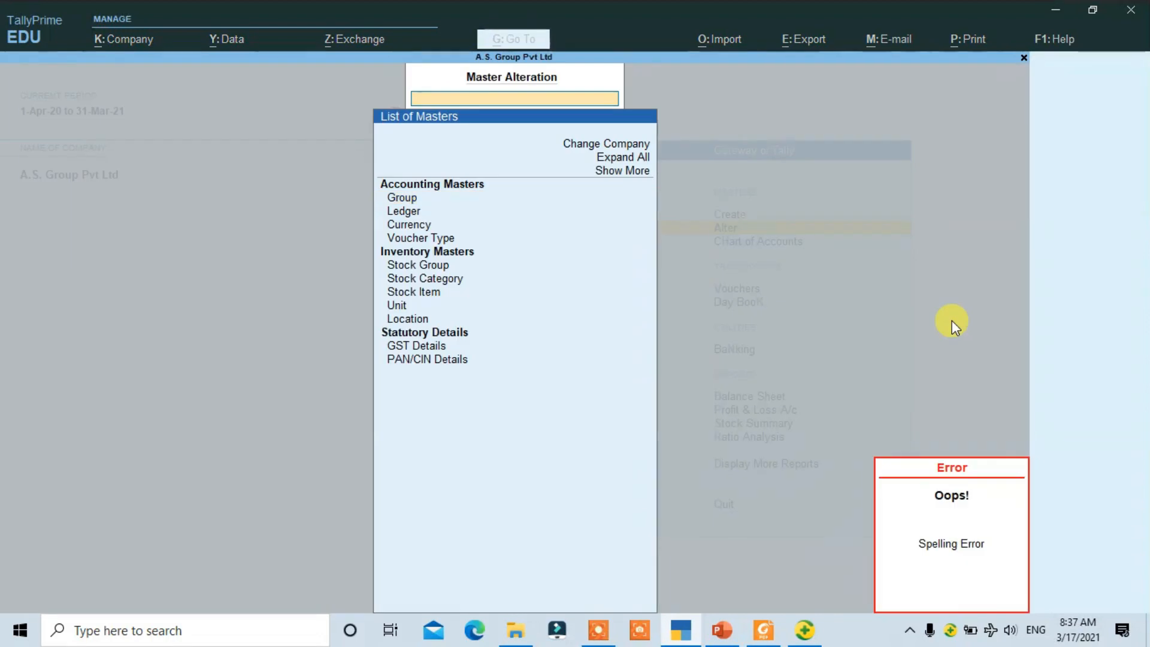
{"action": "key", "text": "Down"}
{"action": "key", "text": "Down"}
{"action": "key", "text": "Down"}
{"action": "key", "text": "Down"}
{"action": "key", "text": "Down"}
{"action": "key", "text": "Down"}
{"action": "key", "text": "Down"}
{"action": "key", "text": "Down"}
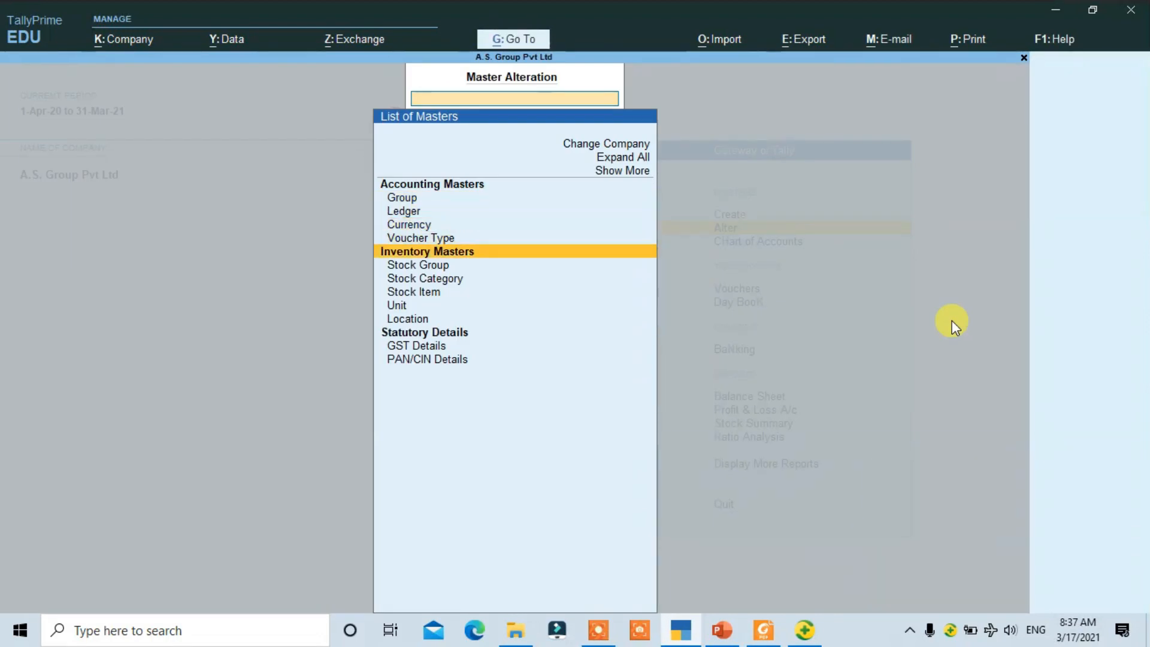
{"action": "key", "text": "Return"}
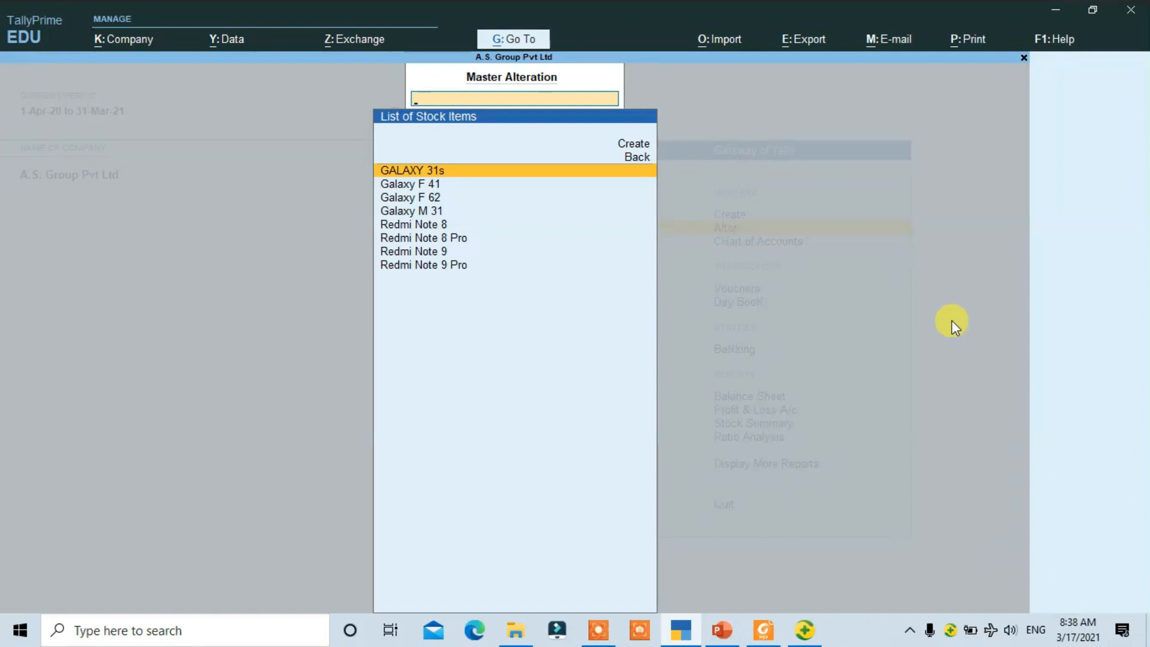
{"action": "key", "text": "Escape"}
{"action": "key", "text": "Escape"}
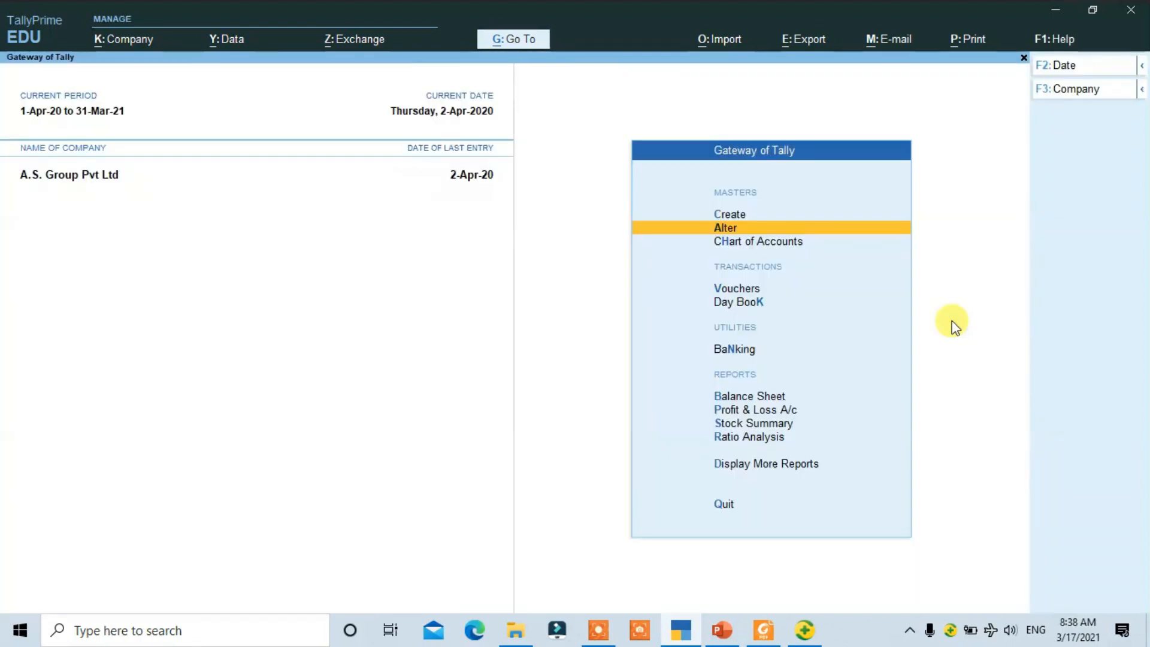
Step: Look through the company's existing ledgers in the master alteration list for suppliers and GST accounts
{"action": "key", "text": "Return"}
{"action": "key", "text": "Down"}
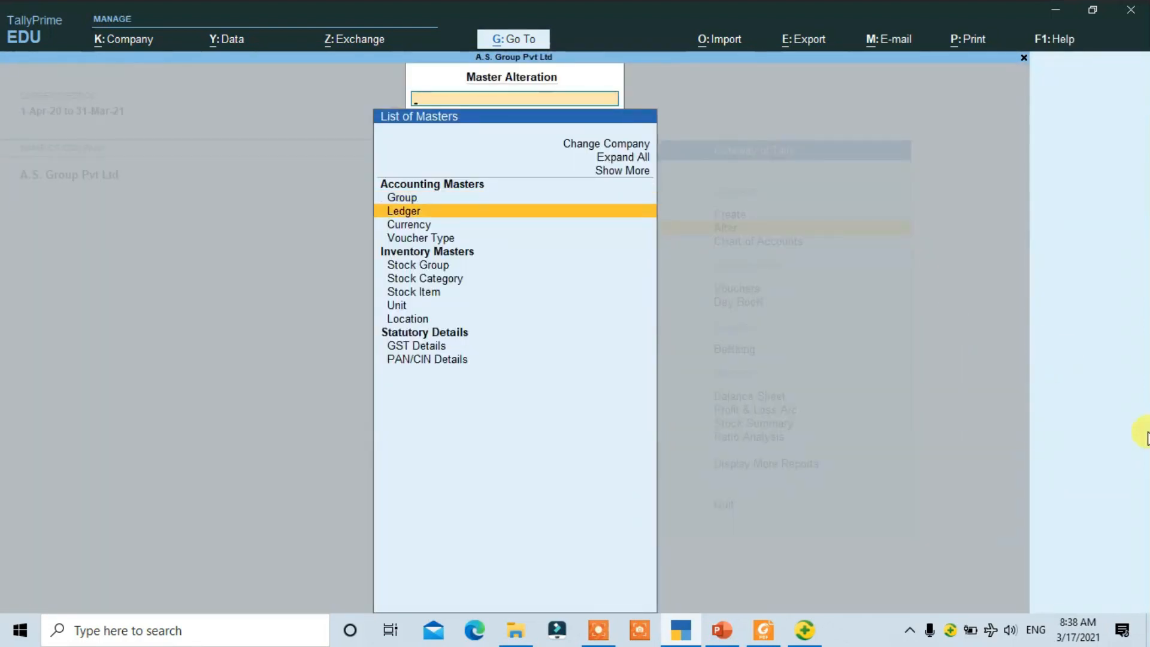
{"action": "key", "text": "Return"}
{"action": "key", "text": "Down"}
{"action": "key", "text": "Down"}
{"action": "key", "text": "Down"}
{"action": "key", "text": "Down"}
{"action": "key", "text": "Down"}
{"action": "key", "text": "Down"}
{"action": "key", "text": "Down"}
{"action": "key", "text": "Down"}
{"action": "key", "text": "Down"}
{"action": "key", "text": "Down"}
{"action": "key", "text": "Down"}
{"action": "key", "text": "Down"}
{"action": "key", "text": "Down"}
{"action": "key", "text": "Down"}
{"action": "key", "text": "Down"}
{"action": "key", "text": "Down"}
{"action": "key", "text": "Down"}
{"action": "key", "text": "Down"}
{"action": "key", "text": "Down"}
{"action": "key", "text": "Down"}
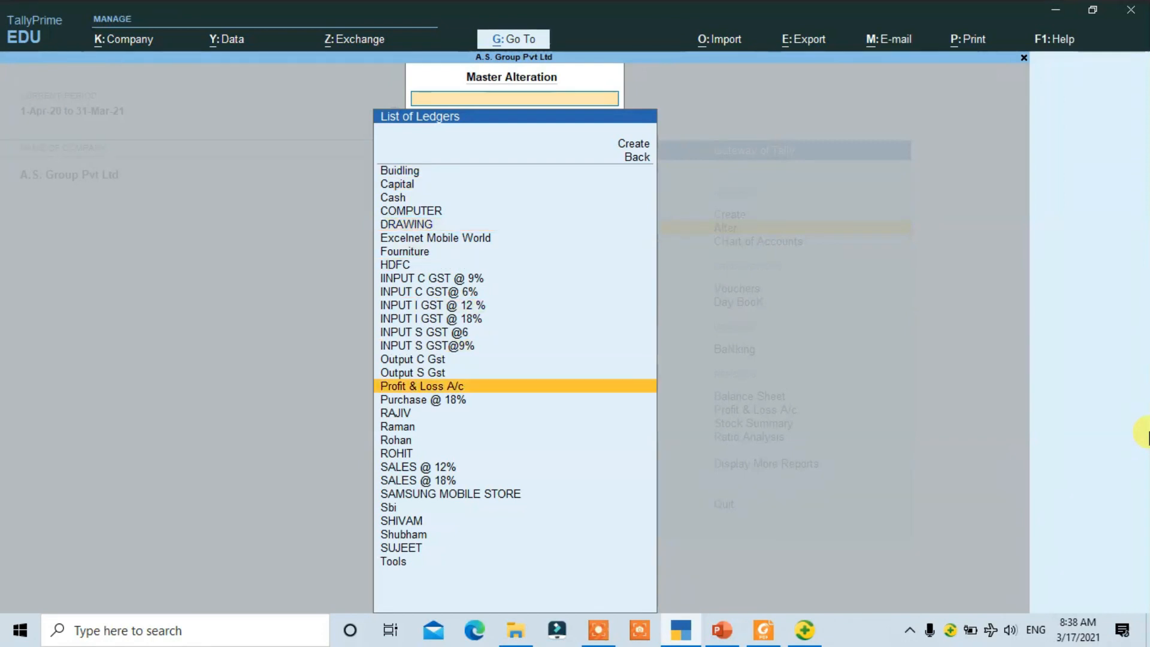
{"action": "key", "text": "Up"}
{"action": "key", "text": "Up"}
{"action": "key", "text": "Up"}
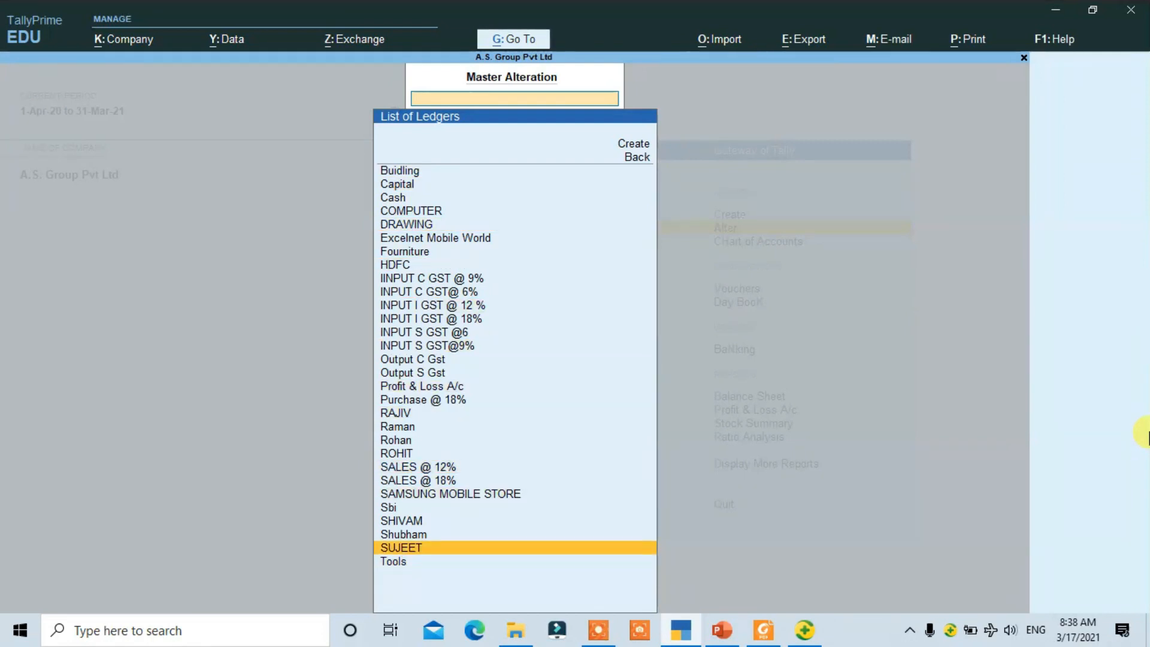
{"action": "key", "text": "Escape"}
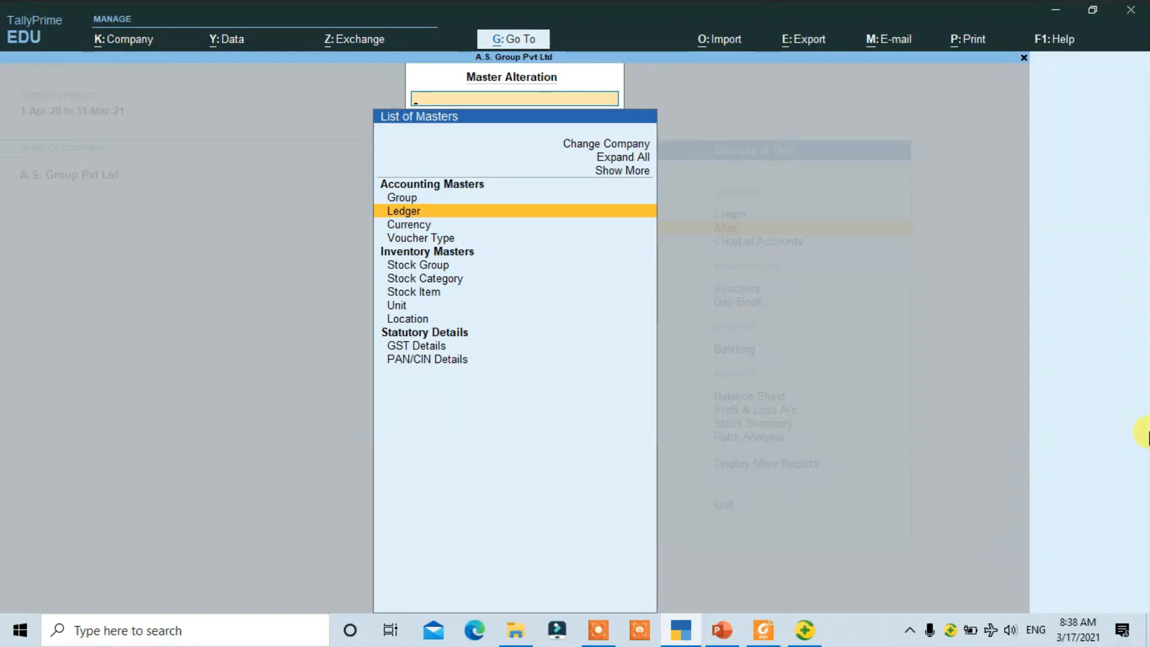
{"action": "key", "text": "Escape"}
Step: Start a new ledger master and name it Amir Mobile World, leaving the alias blank
{"action": "key", "text": "Up"}
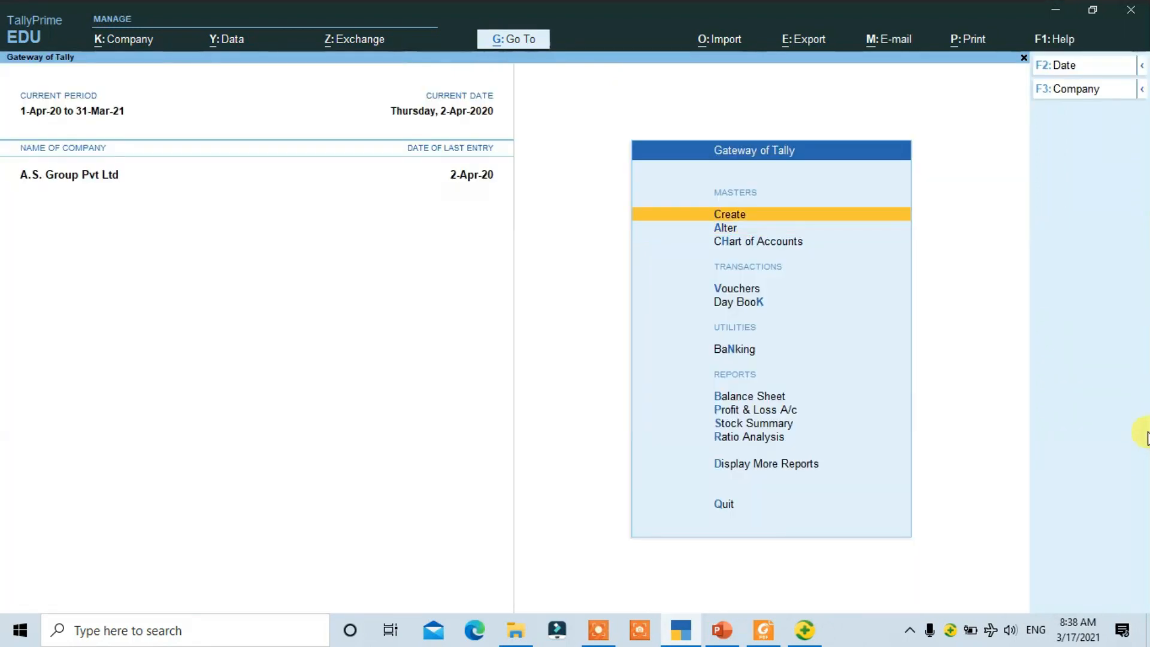
{"action": "key", "text": "Return"}
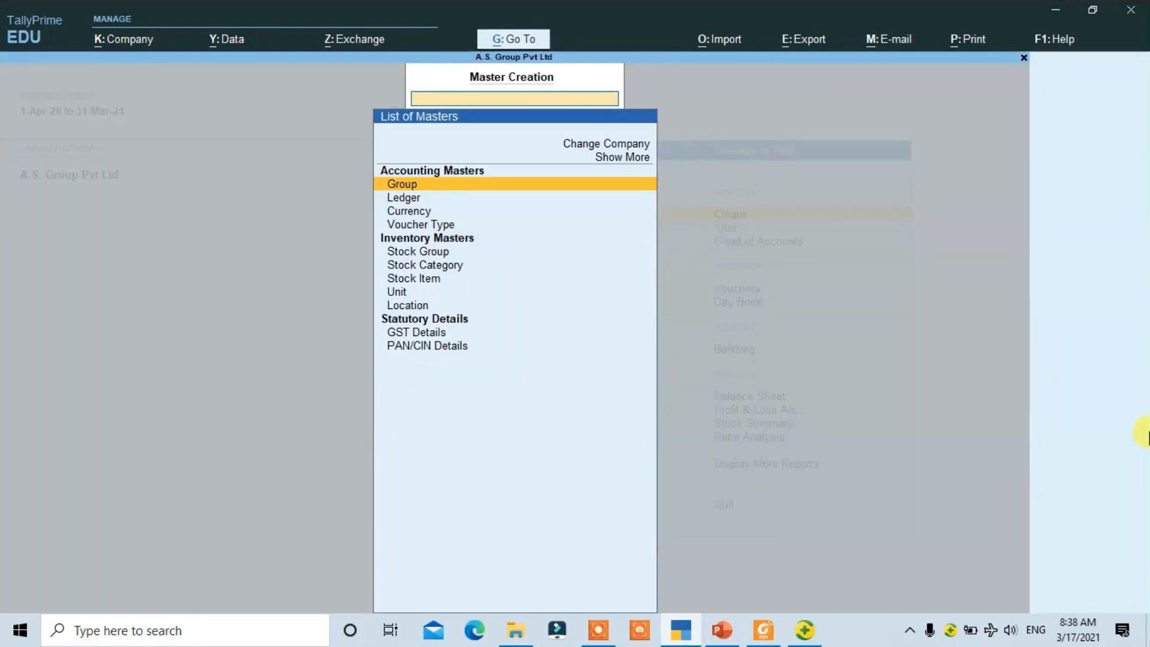
{"action": "key", "text": "Down"}
{"action": "key", "text": "Return"}
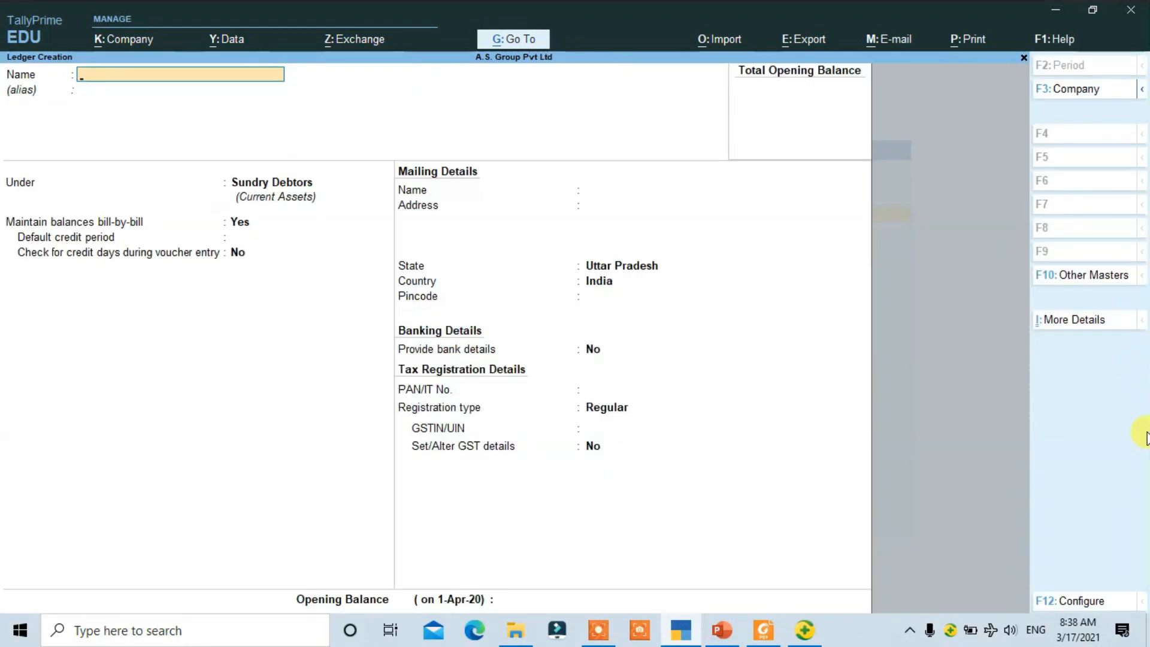
{"action": "type", "text": "Amir"}
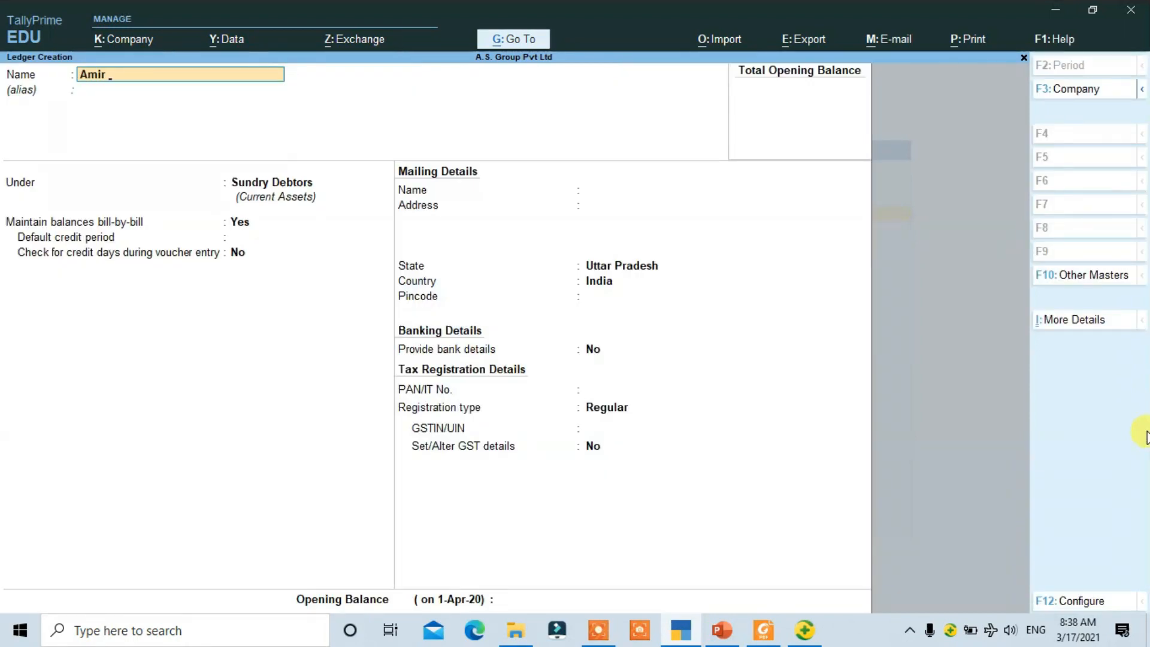
{"action": "type", "text": " Mobile World"}
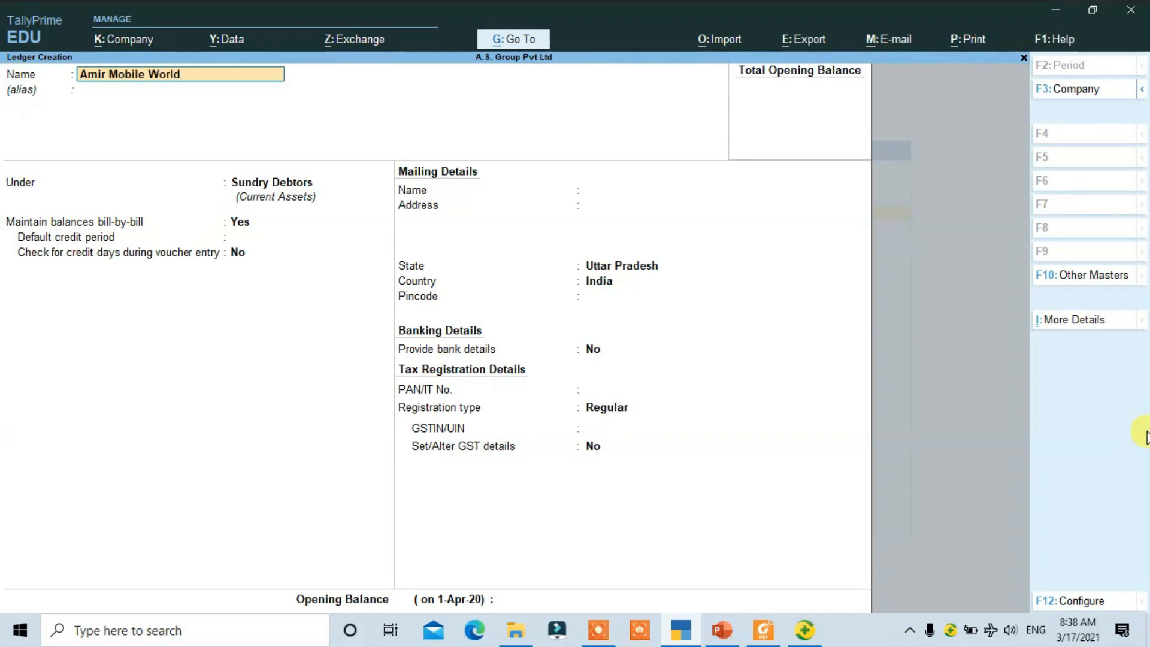
{"action": "key", "text": "Return"}
{"action": "key", "text": "Return"}
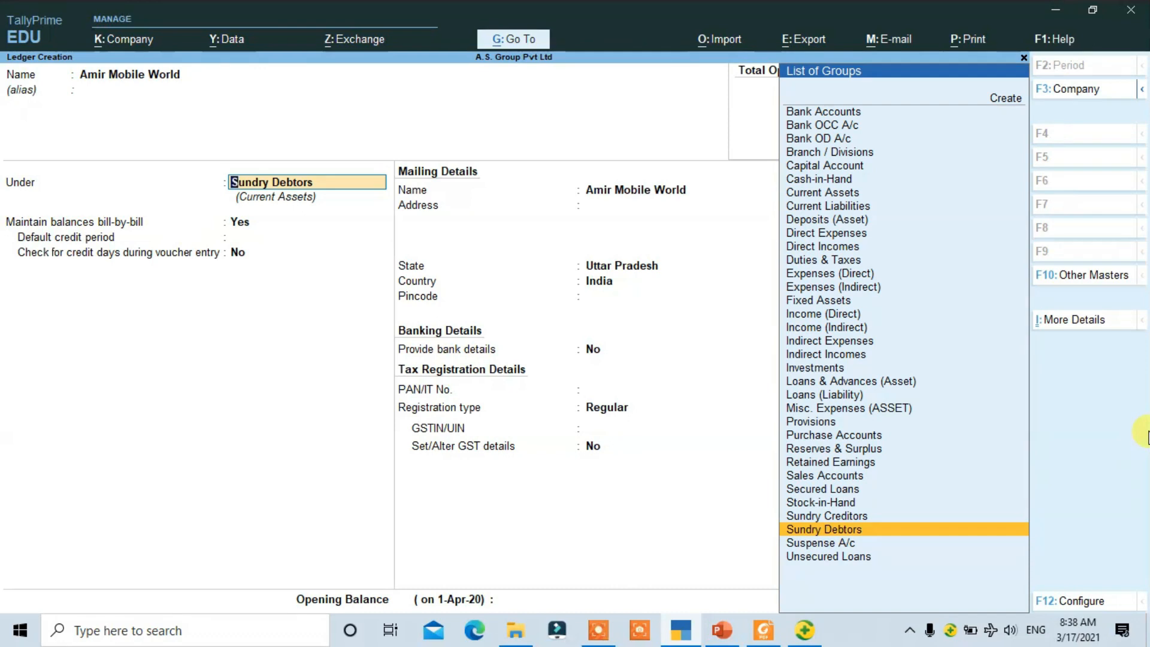
Step: Place the ledger under Sundry Creditors, keeping bill-by-bill balances on, the credit period blank and the mailing name Amir Mobile World
{"action": "type", "text": "S"}
{"action": "key", "text": "Down"}
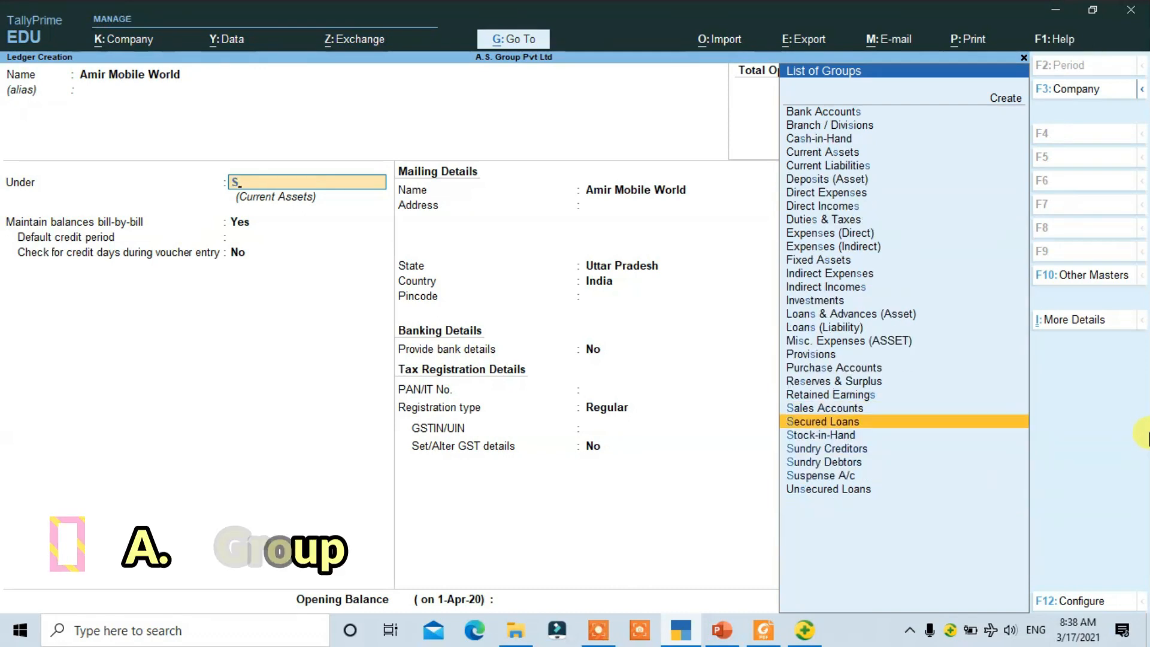
{"action": "key", "text": "Down"}
{"action": "key", "text": "Down"}
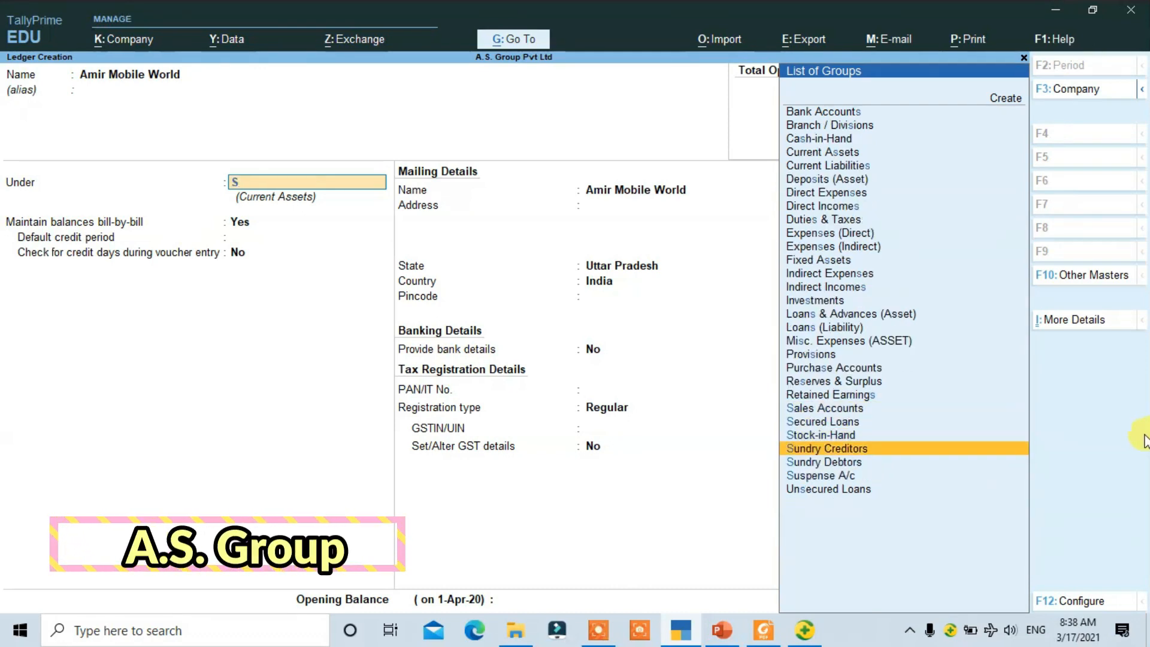
{"action": "key", "text": "Return"}
{"action": "key", "text": "Return"}
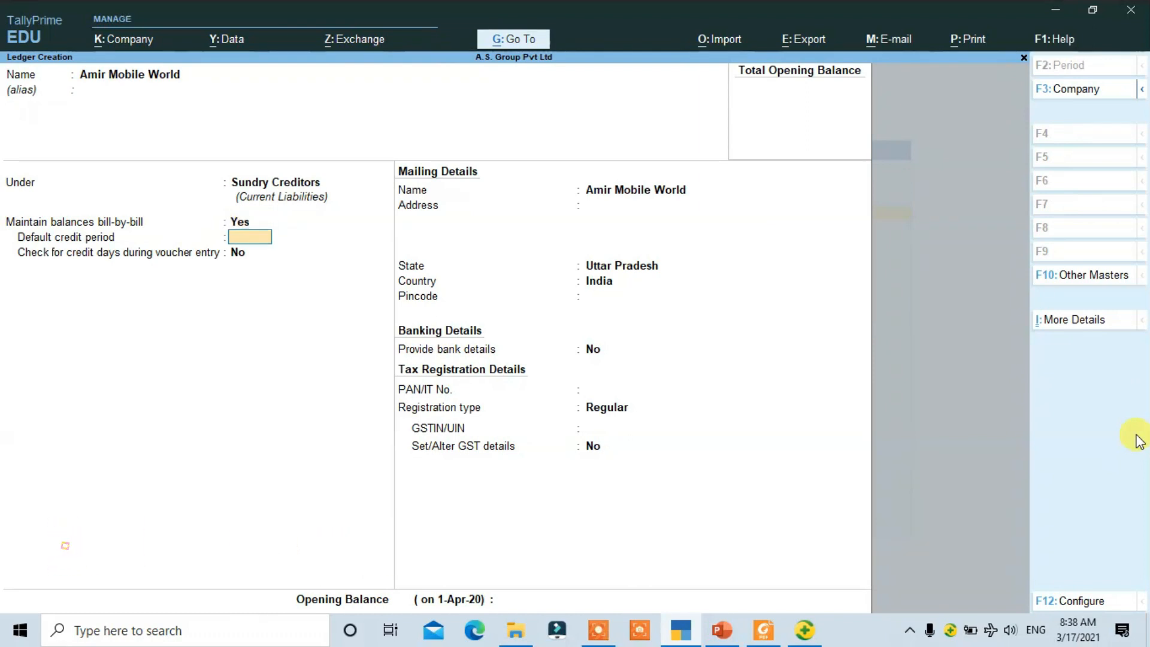
{"action": "key", "text": "Return"}
{"action": "key", "text": "Return"}
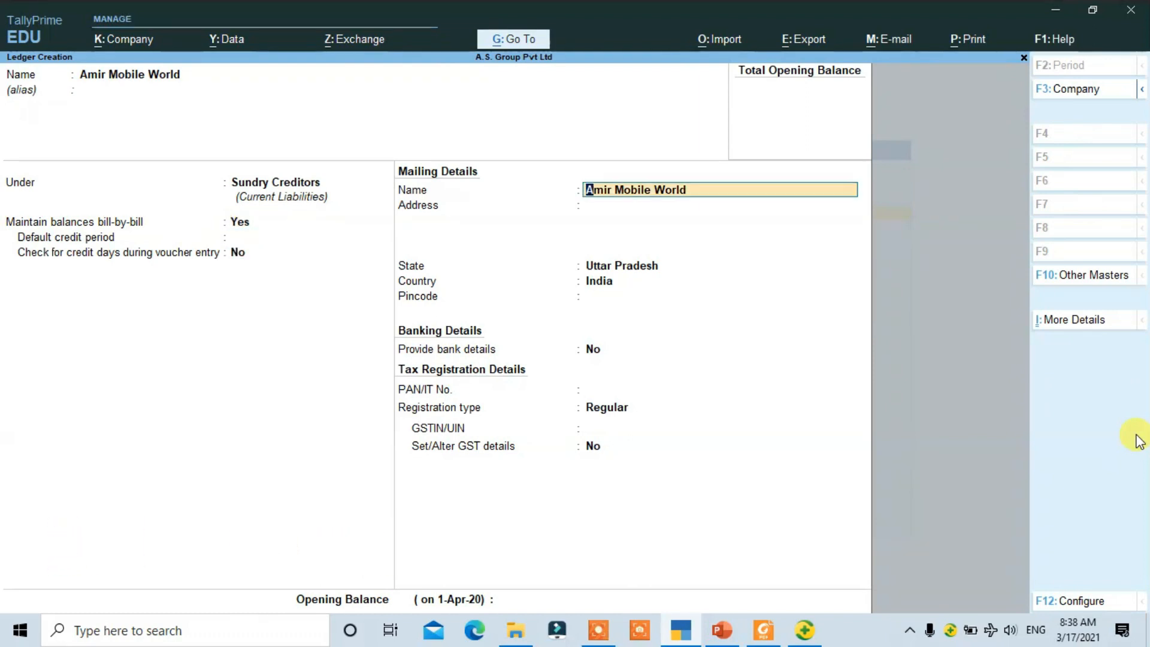
{"action": "key", "text": "Return"}
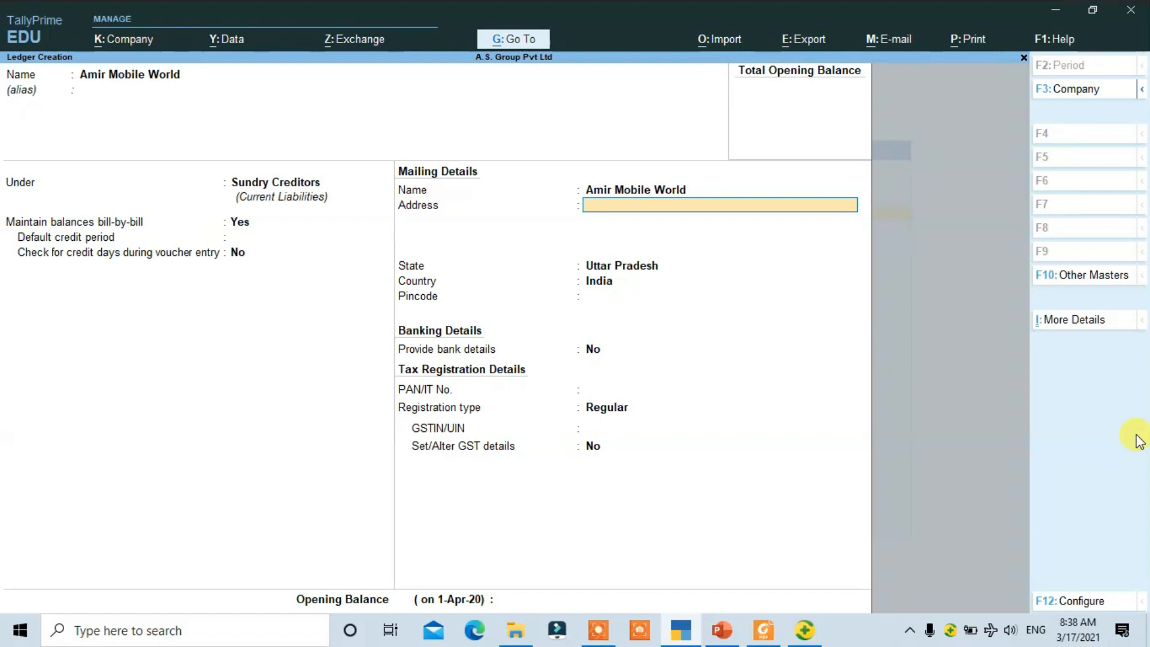
Step: Copy the supplier's street address from the Amir Mobile World invoice in Foxit Reader into the ledger's mailing address in TallyPrime
{"action": "key", "text": "alt+Tab"}
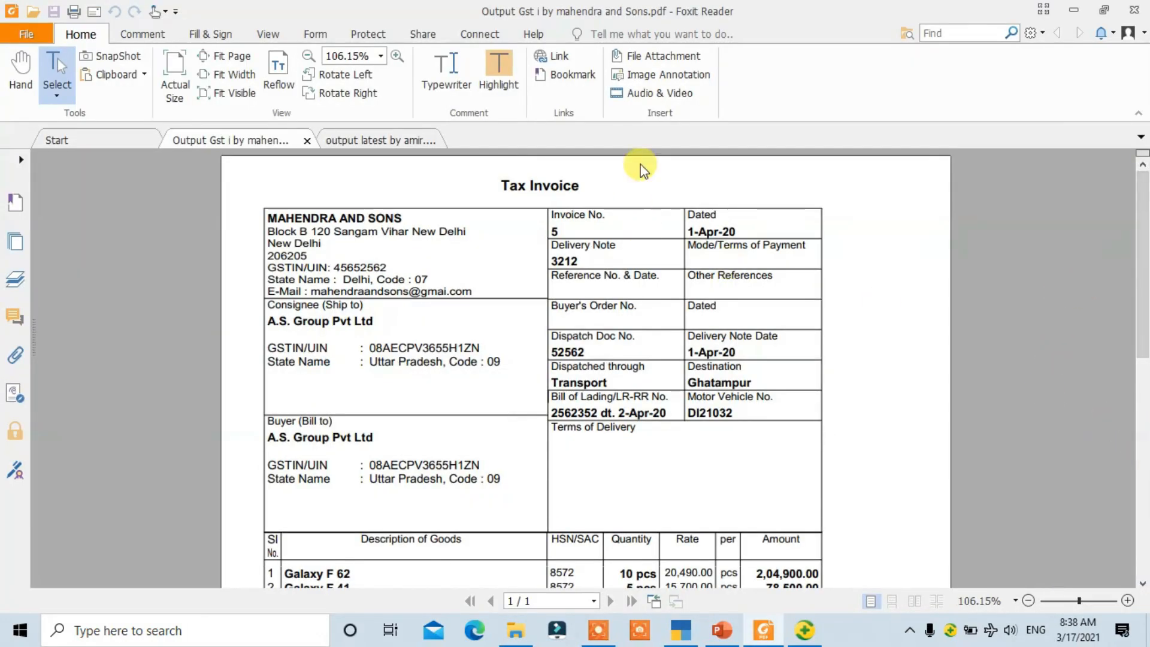
{"action": "left_click", "coordinate": [390, 142]}
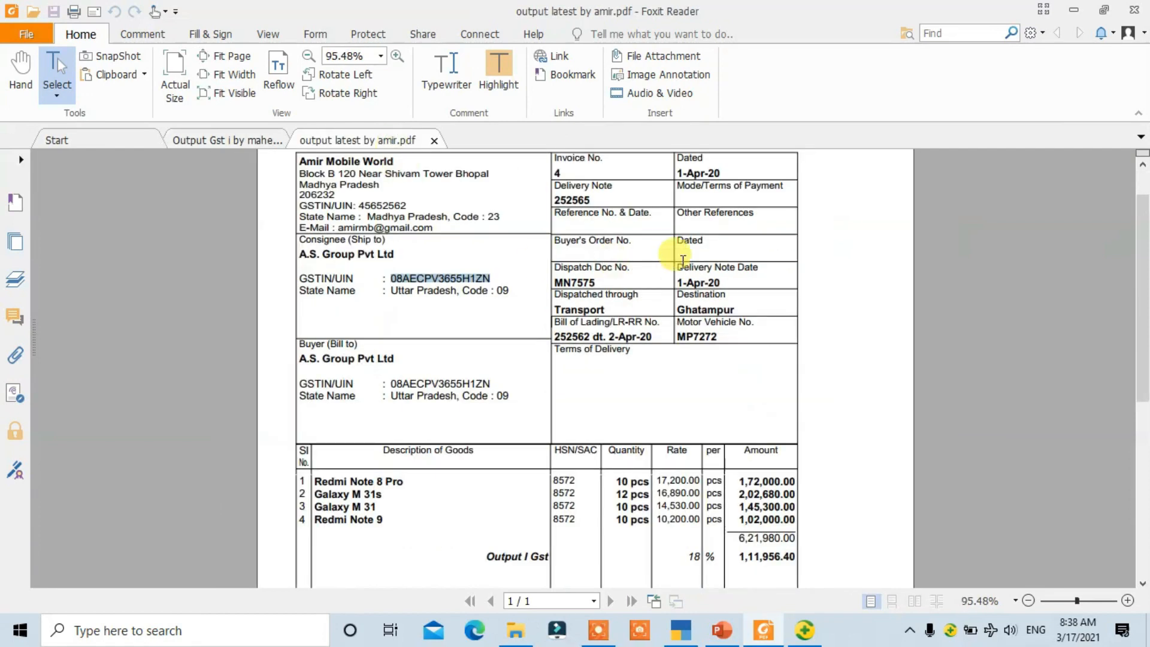
{"action": "scroll", "coordinate": [527, 246], "scroll_direction": "up", "scroll_amount": 2}
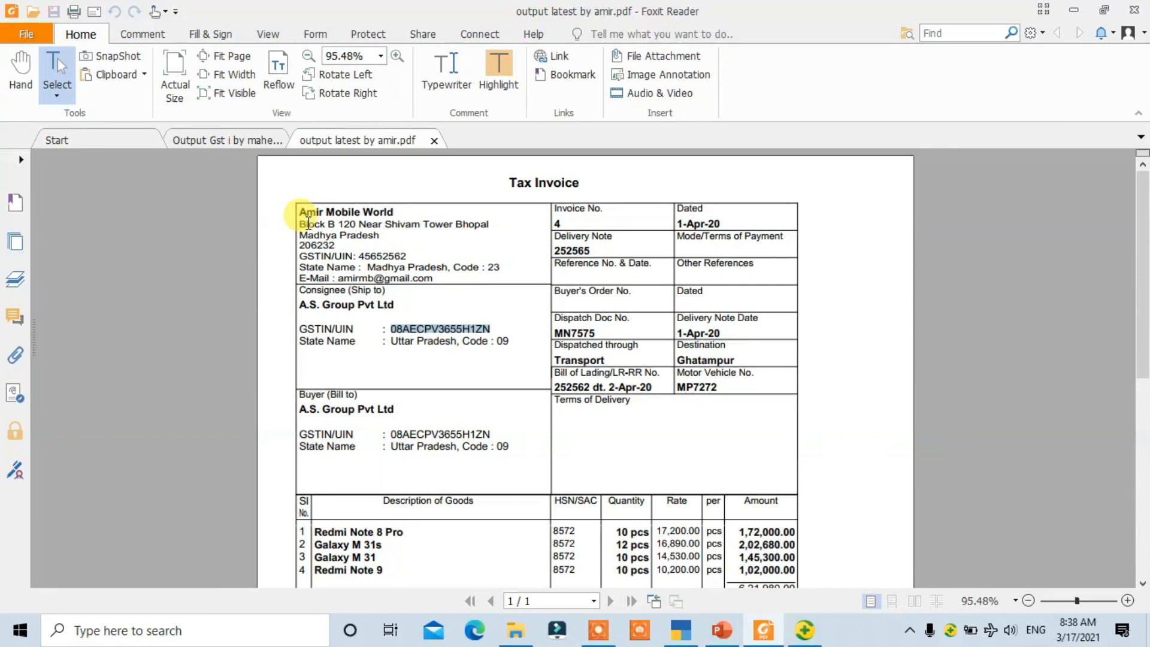
{"action": "left_click_drag", "start_coordinate": [301, 225], "coordinate": [386, 246]}
{"action": "key", "text": "ctrl+c"}
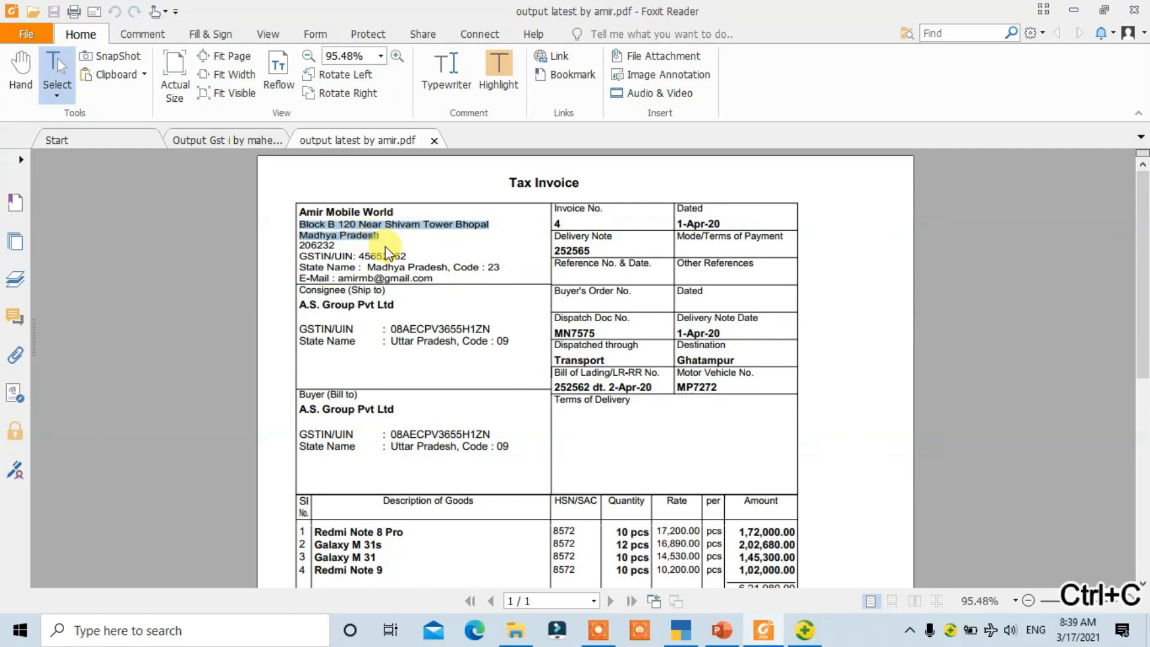
{"action": "left_click", "coordinate": [677, 634]}
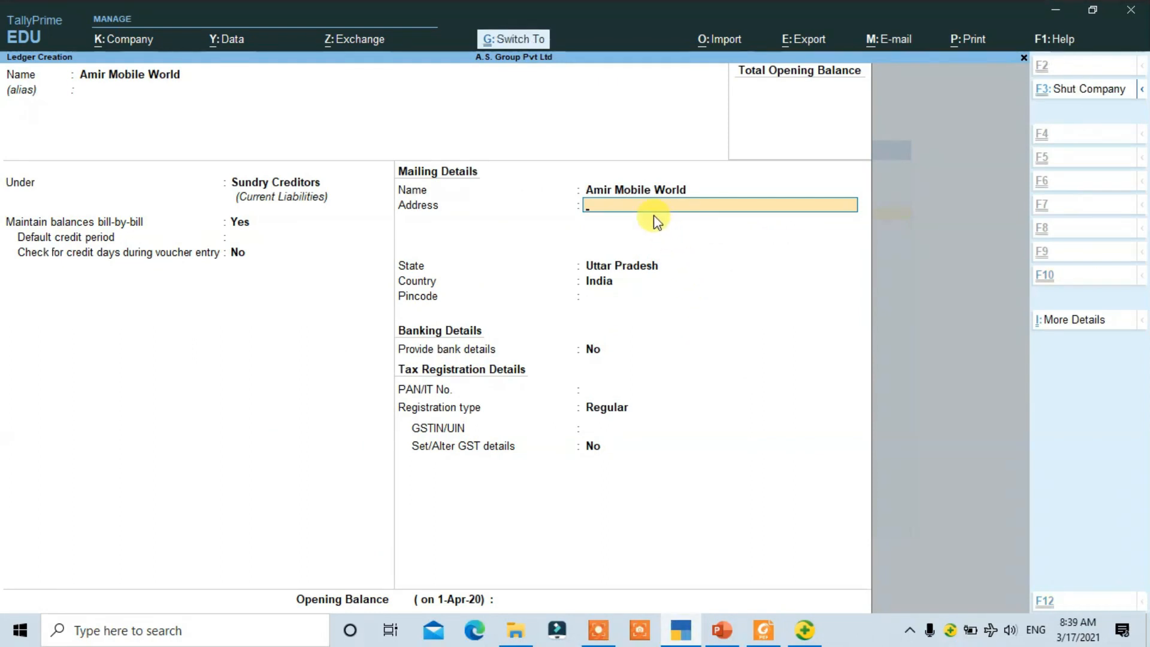
{"action": "key", "text": "ctrl+v"}
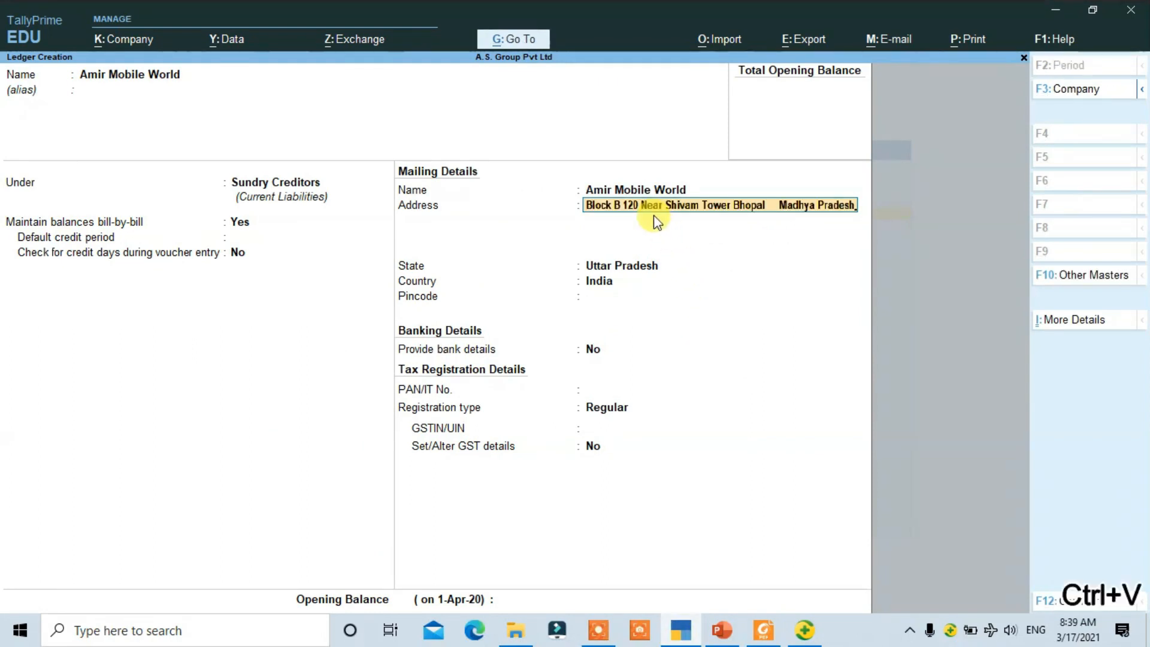
{"action": "key", "text": "Return"}
{"action": "key", "text": "Return"}
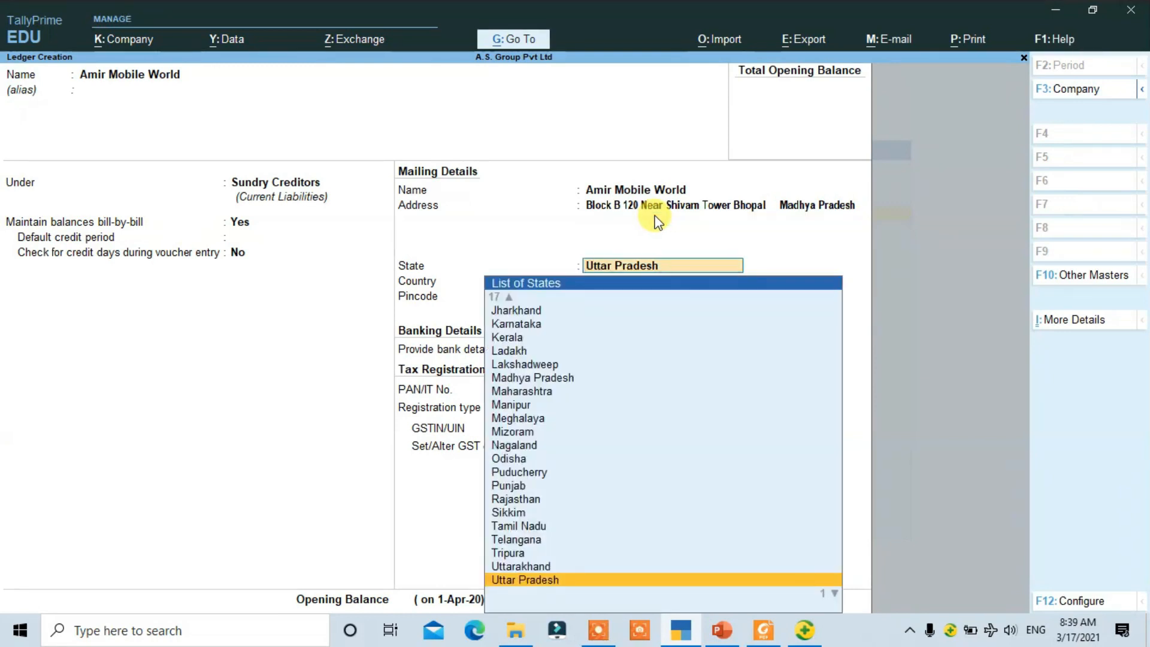
Step: Set the supplier's state to Madhya Pradesh and enter the pincode shown on the Amir Mobile World invoice
{"action": "type", "text": "M"}
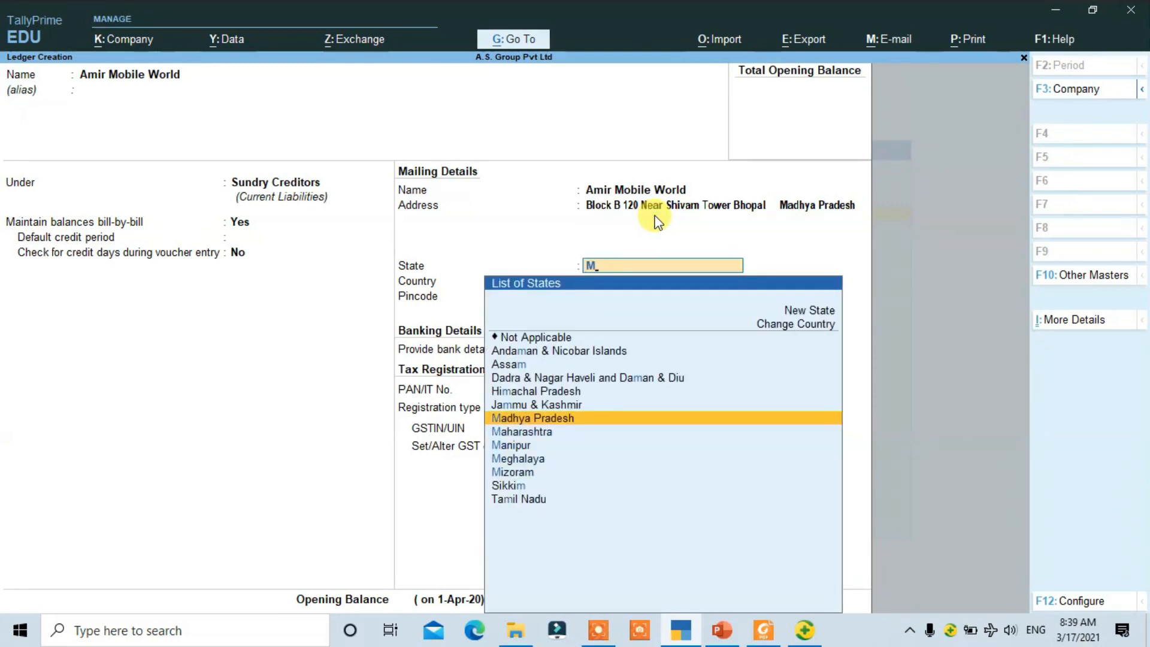
{"action": "key", "text": "Return"}
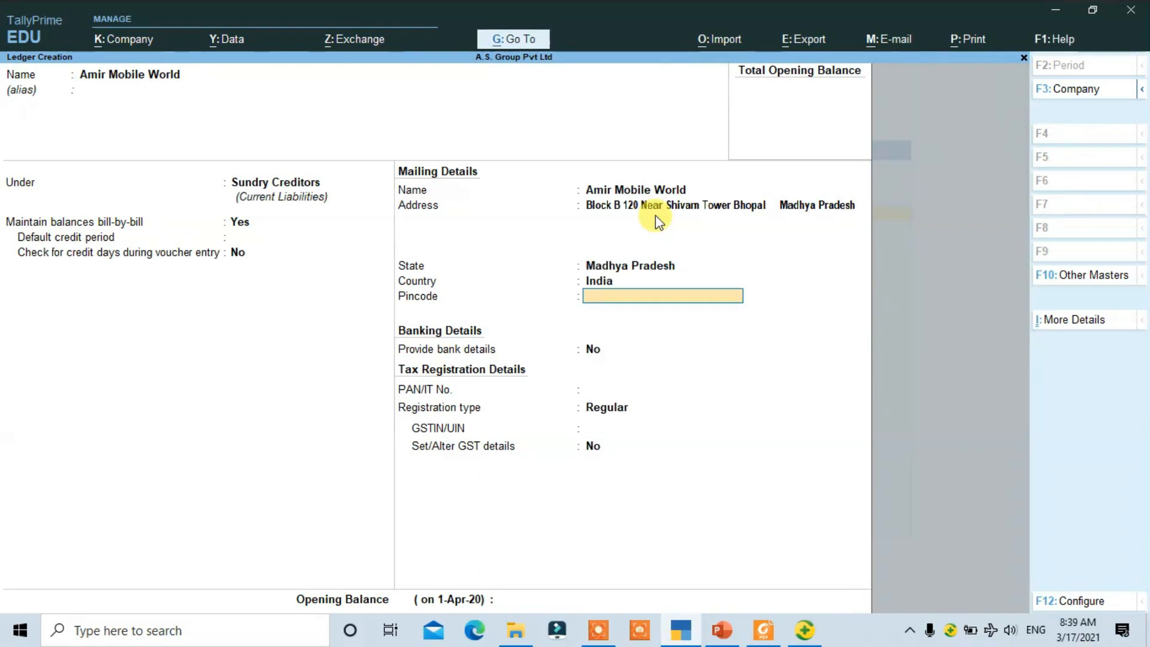
{"action": "key", "text": "alt+Tab"}
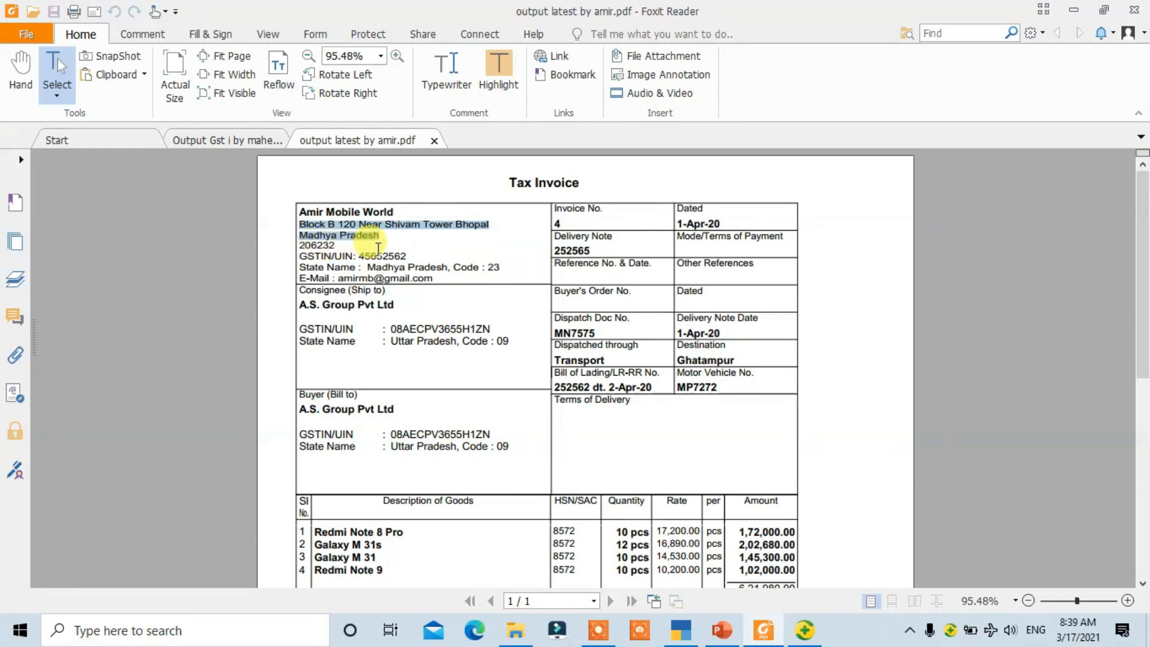
{"action": "key", "text": "alt+Tab"}
{"action": "type", "text": "206232"}
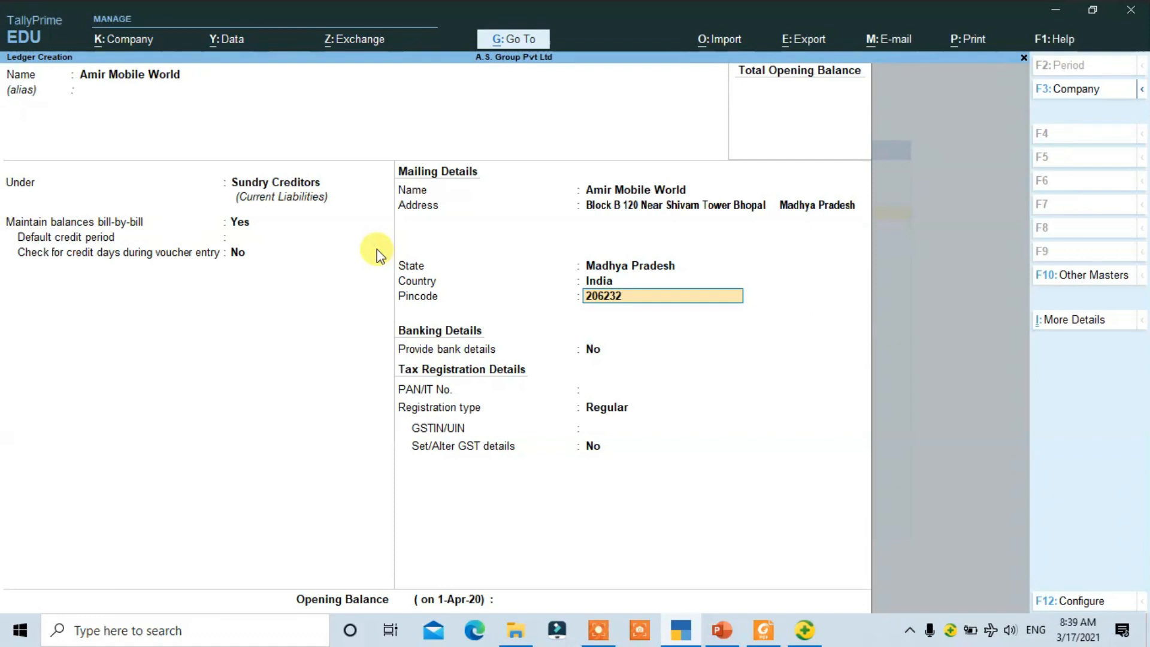
{"action": "key", "text": "Return"}
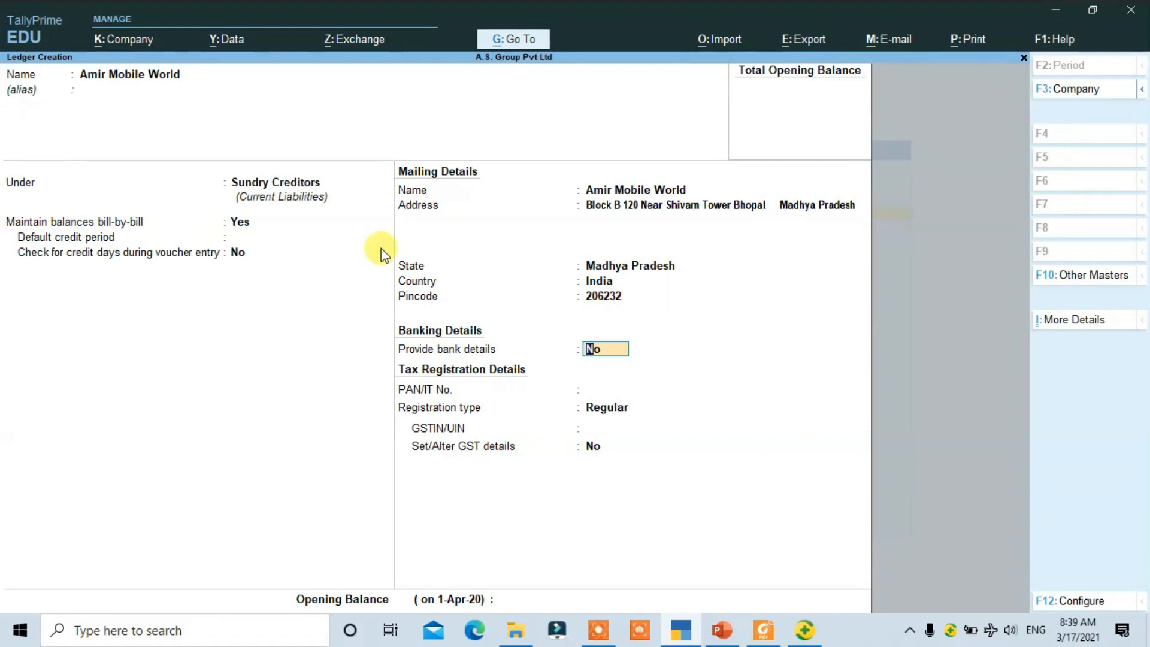
Step: Keep bank details at No and registration type Regular, and fill in the supplier's GSTIN/UIN copied from the Amir Mobile World invoice
{"action": "key", "text": "Return"}
{"action": "key", "text": "Return"}
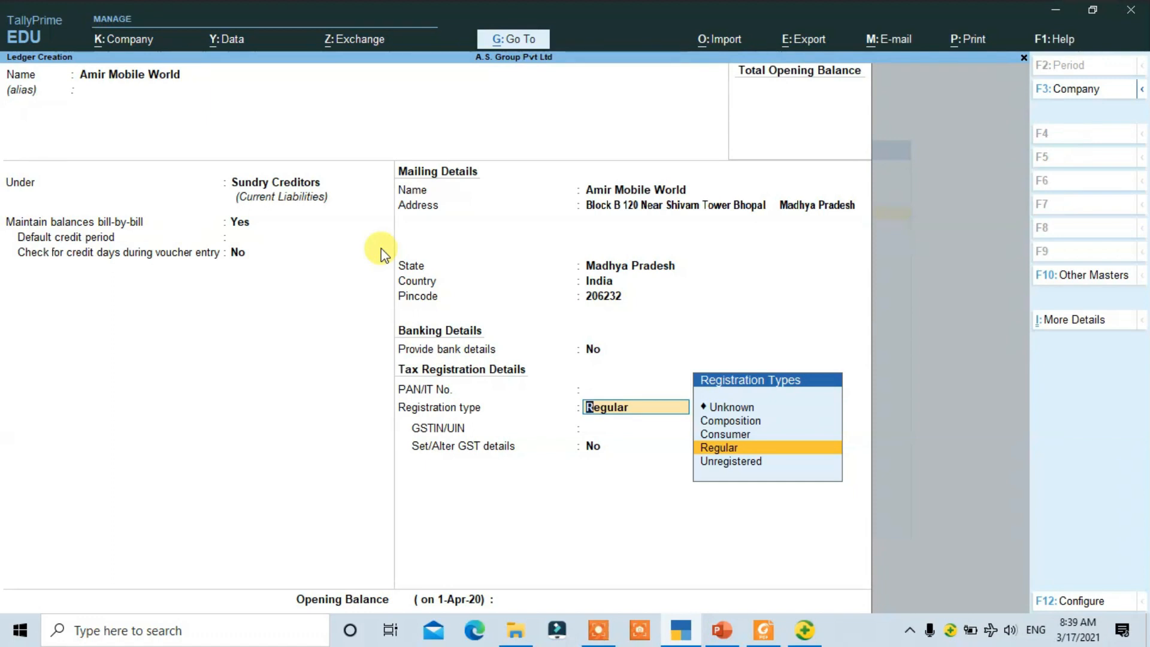
{"action": "key", "text": "Return"}
{"action": "key", "text": "alt+Tab"}
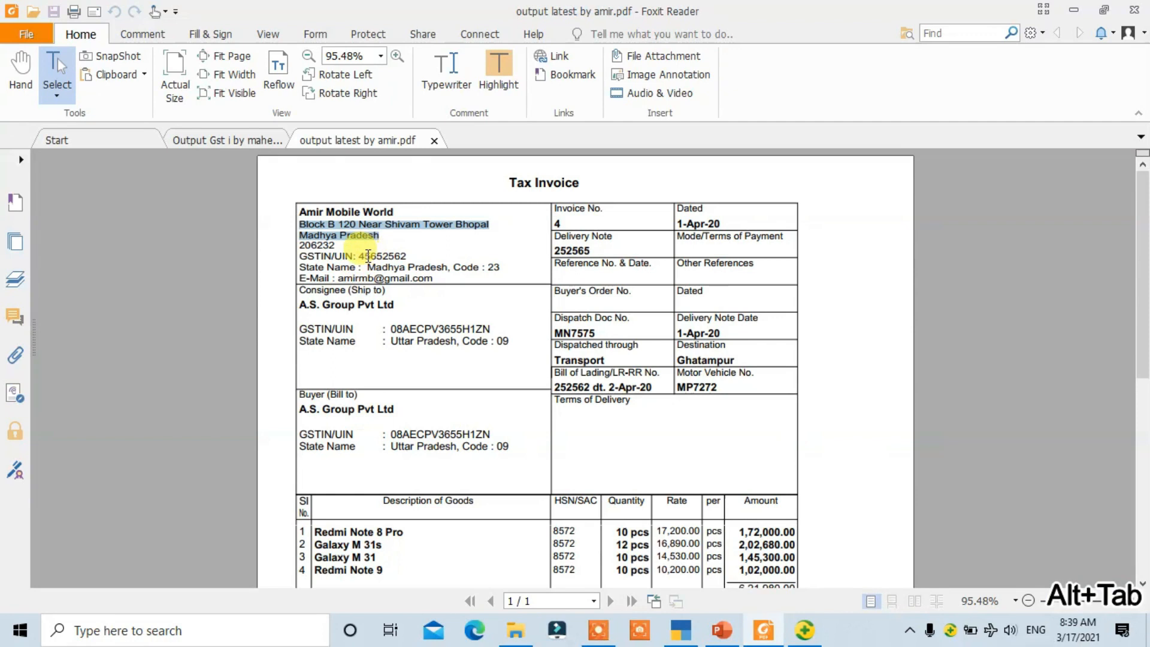
{"action": "left_click_drag", "start_coordinate": [359, 256], "coordinate": [406, 255]}
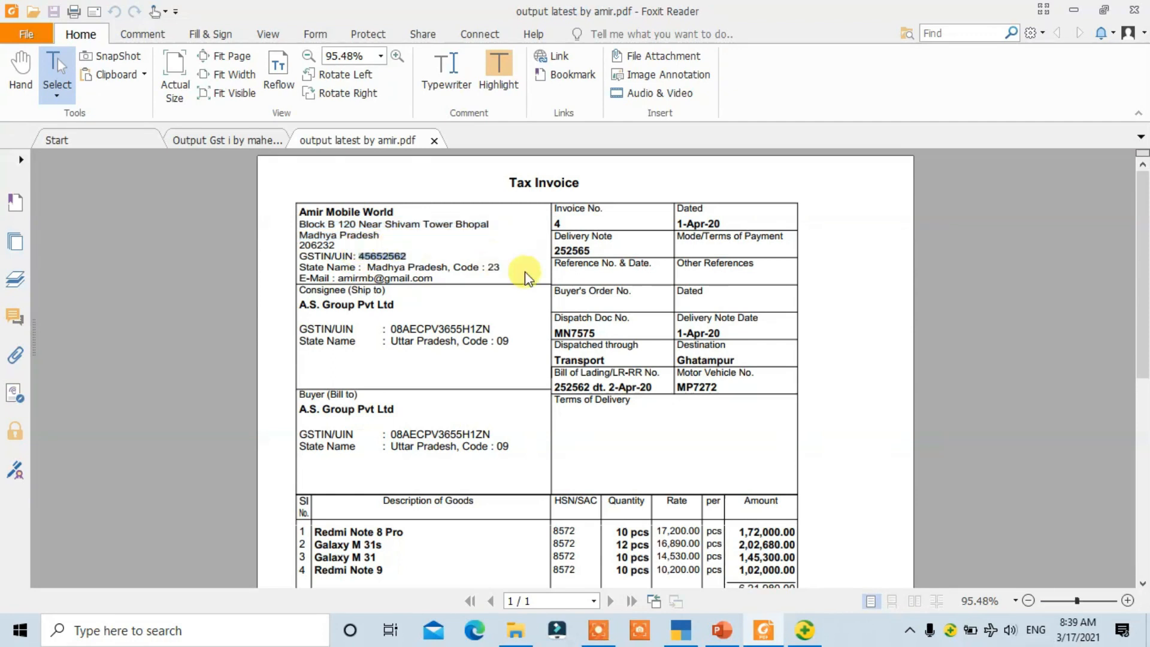
{"action": "key", "text": "ctrl+c"}
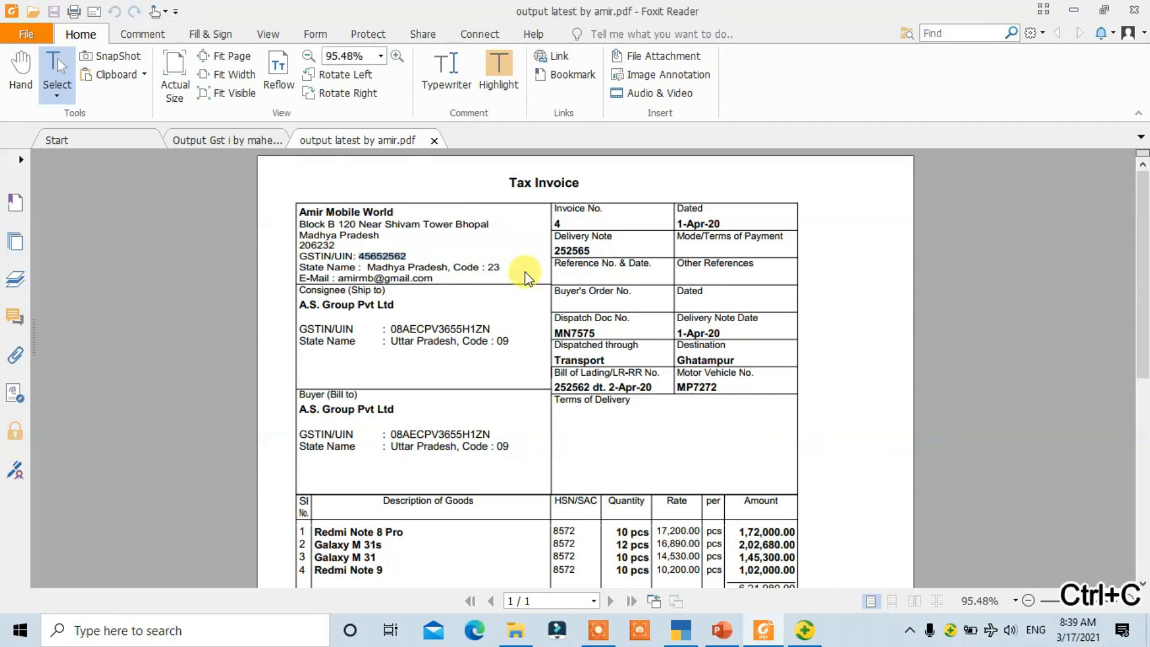
{"action": "key", "text": "alt+Tab"}
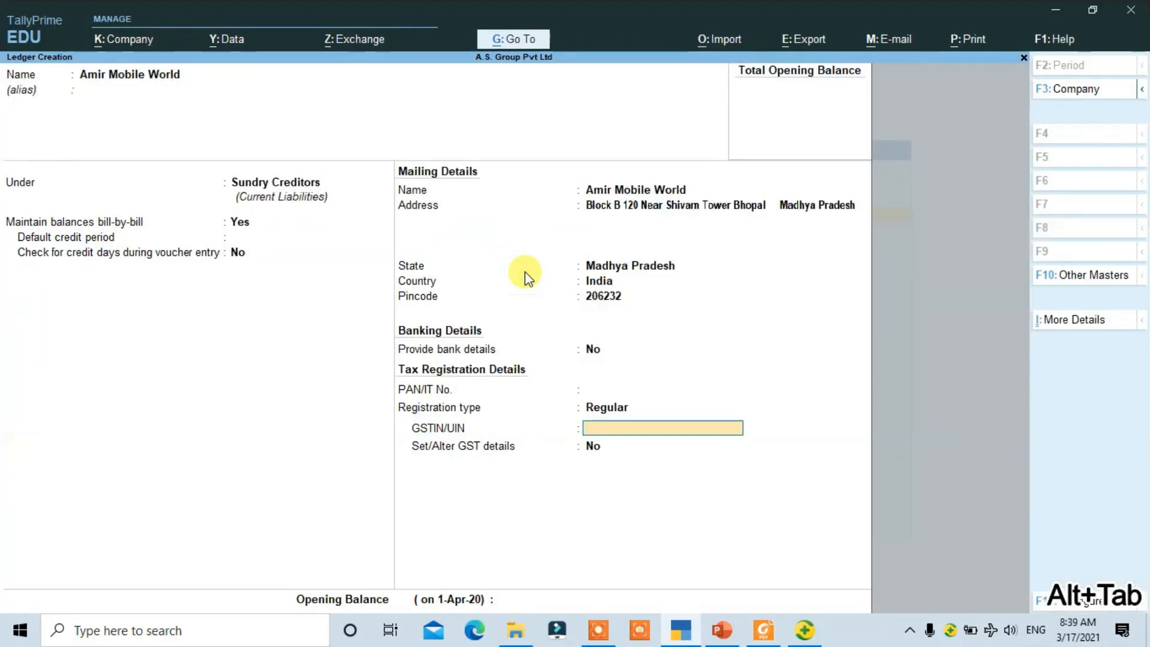
{"action": "key", "text": "ctrl+v"}
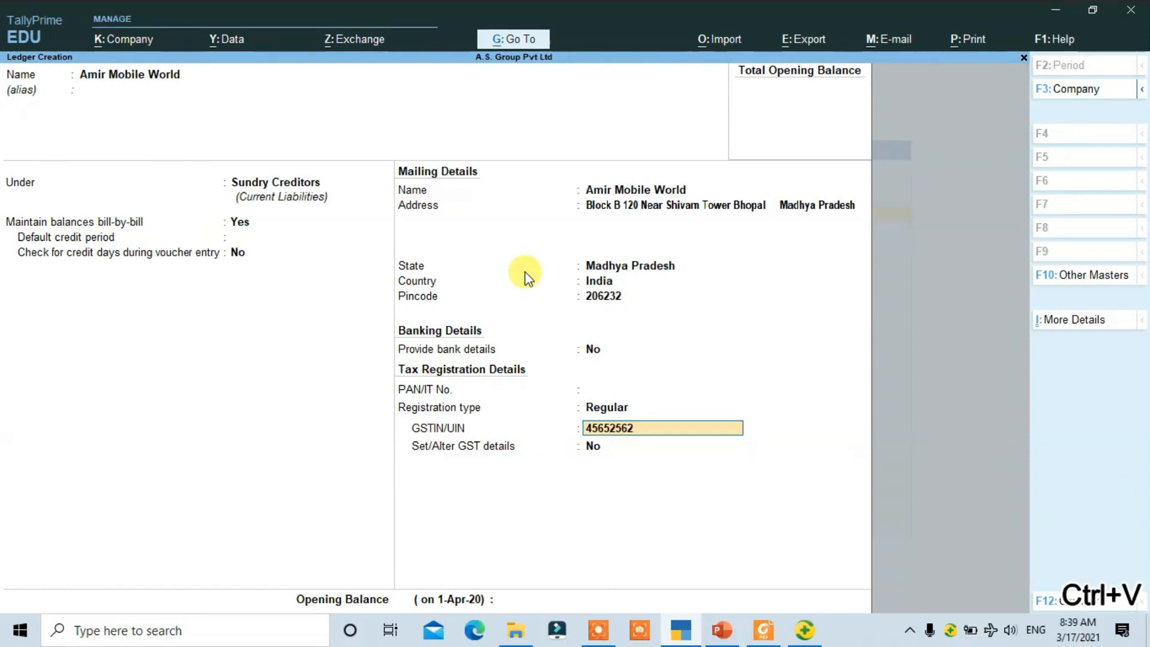
{"action": "key", "text": "Return"}
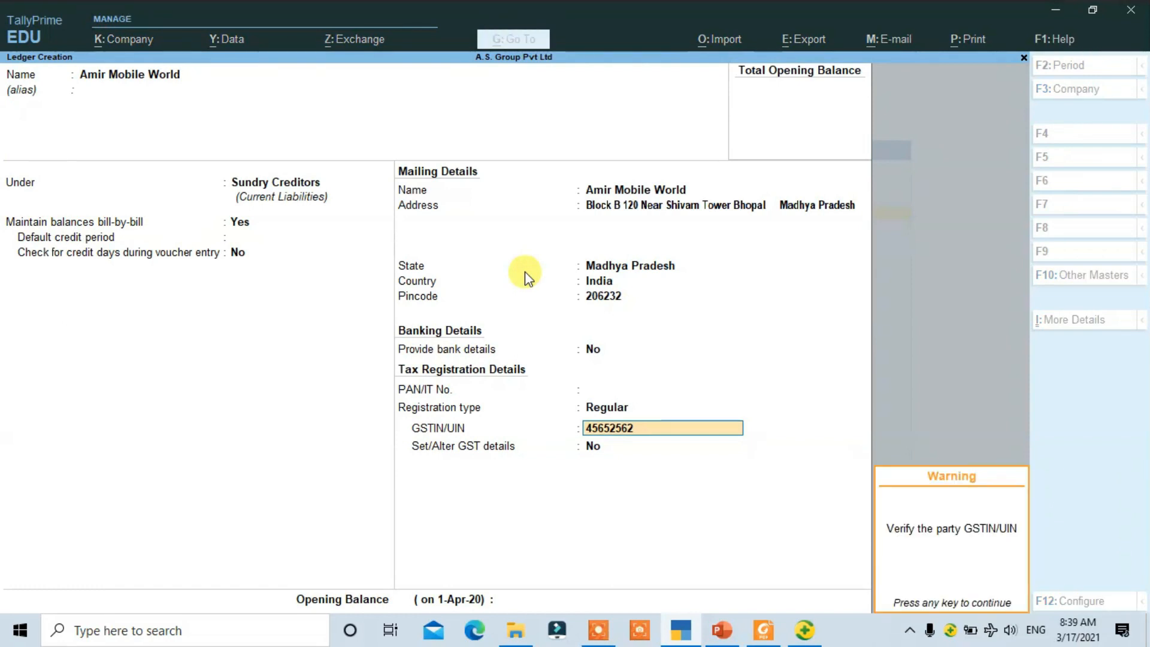
{"action": "key", "text": "Return"}
Step: Leave Set/Alter GST details at No and the opening balance blank, and save the Amir Mobile World ledger
{"action": "key", "text": "Return"}
{"action": "key", "text": "Return"}
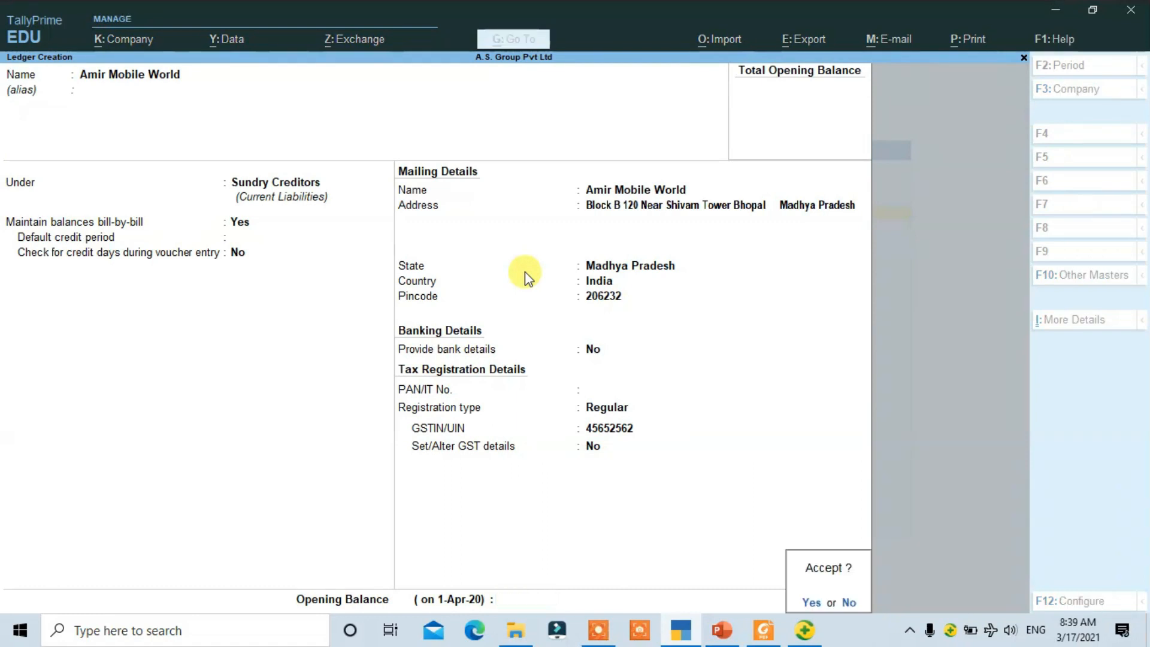
{"action": "key", "text": "Return"}
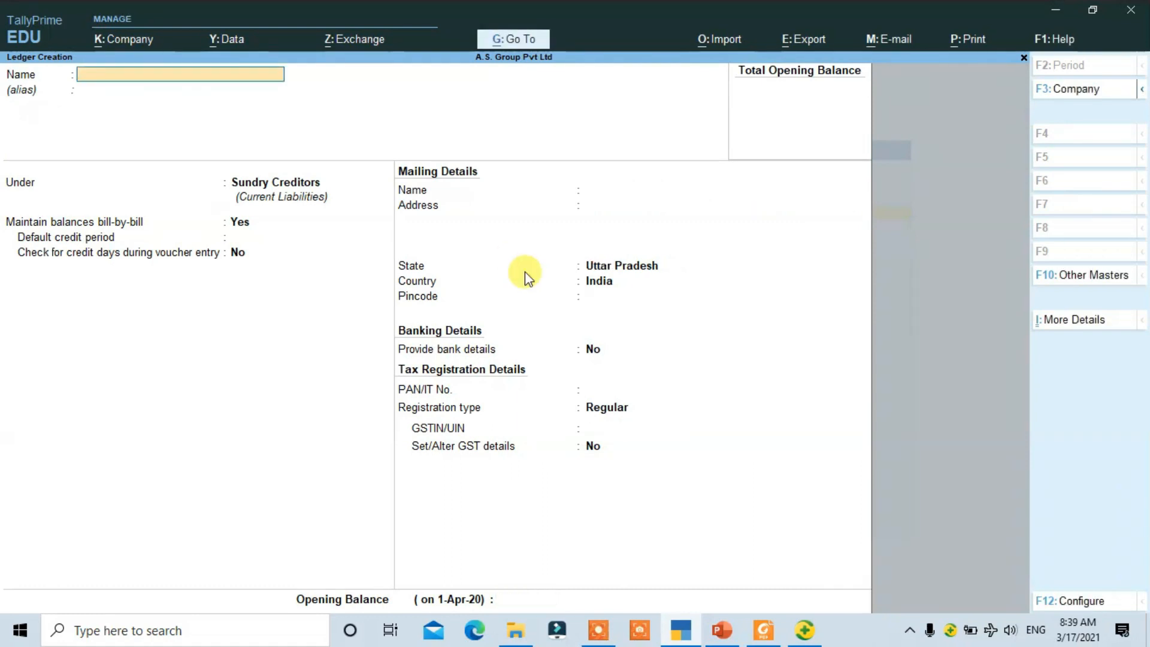
Step: Name the next ledger Mahendra and Sons without an alias, keeping Sundry Creditors, bill-by-bill balances and the same mailing name
{"action": "type", "text": "Mahendra and Songs"}
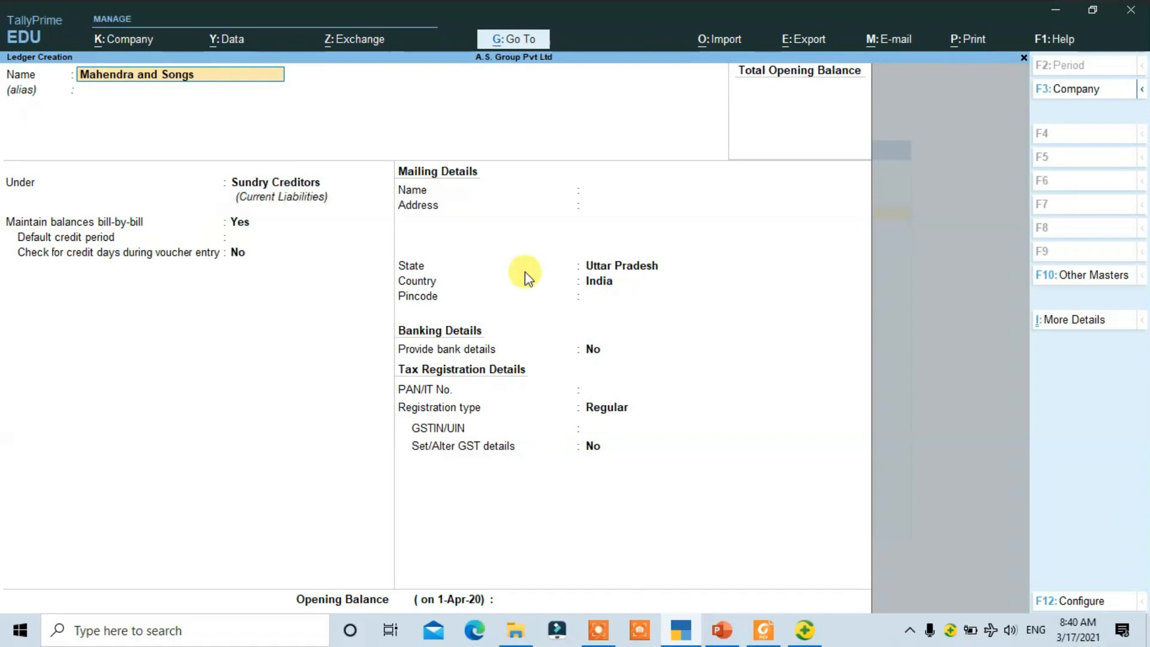
{"action": "key", "text": "Return"}
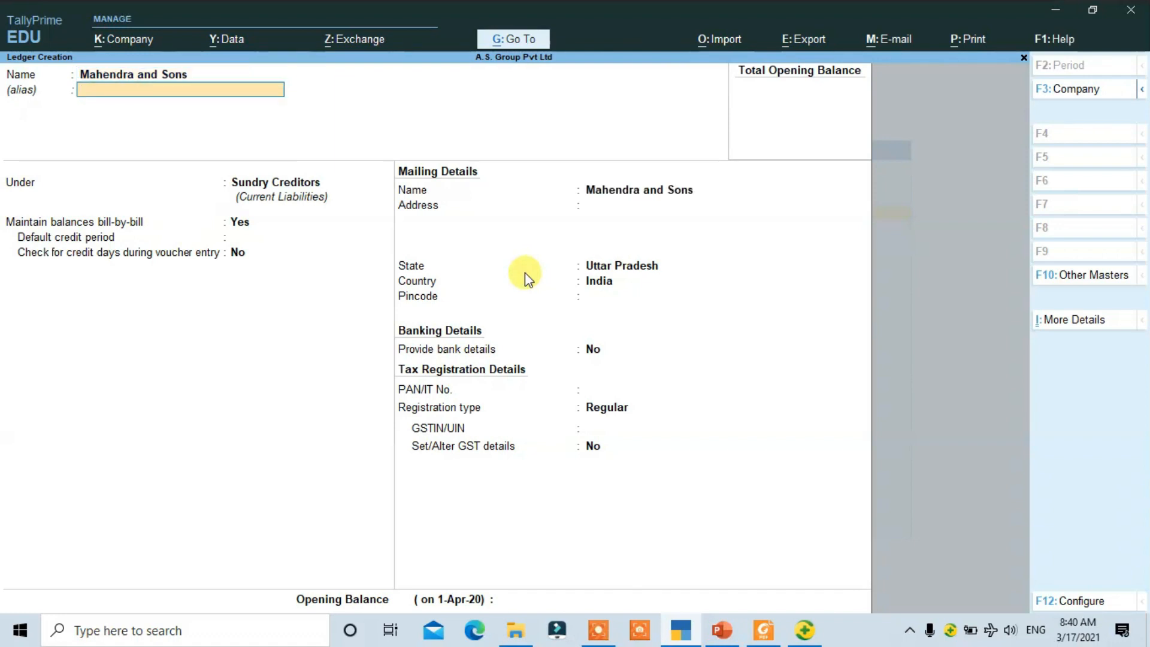
{"action": "key", "text": "Return"}
{"action": "key", "text": "Return"}
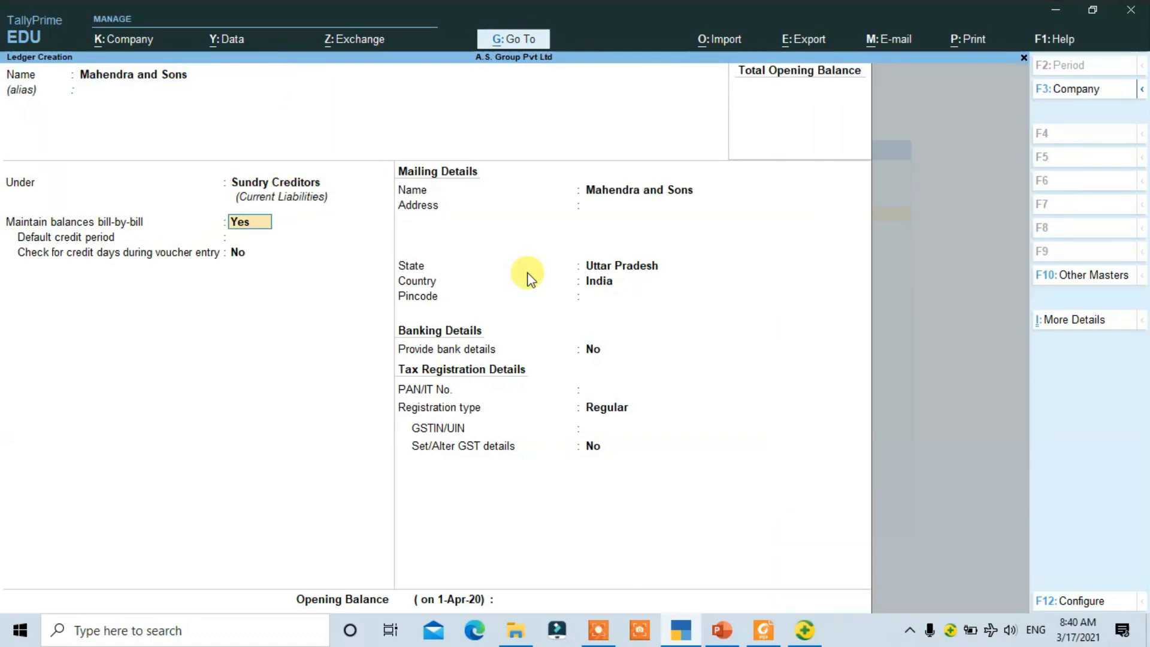
{"action": "key", "text": "Return"}
{"action": "key", "text": "Return"}
{"action": "key", "text": "Return"}
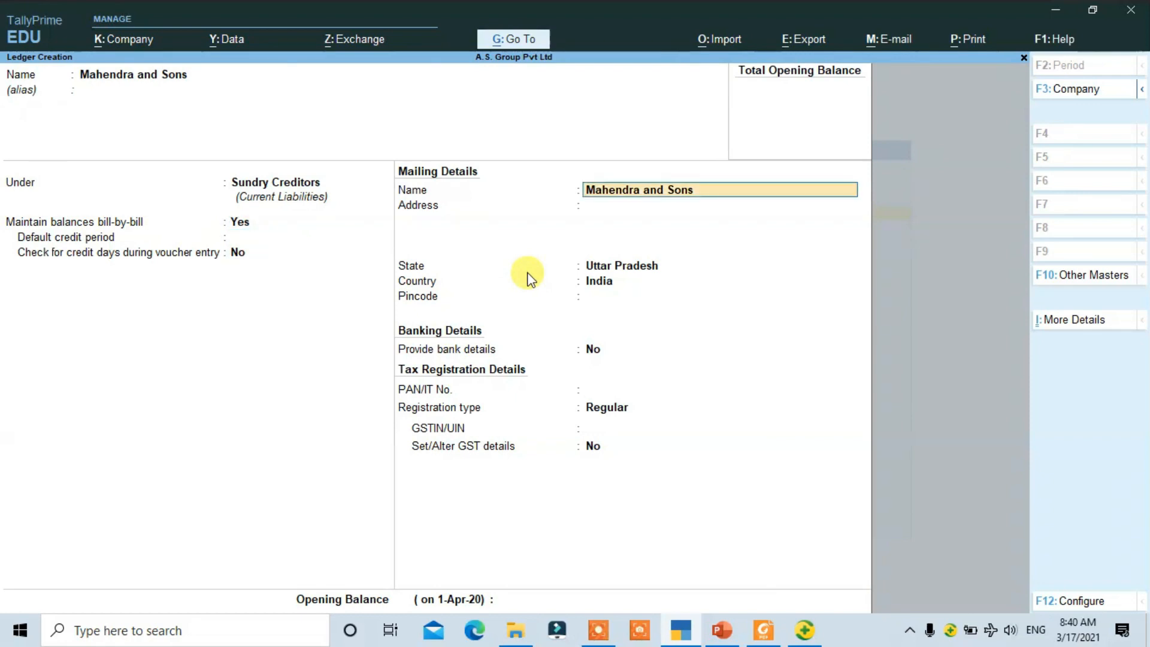
{"action": "key", "text": "Return"}
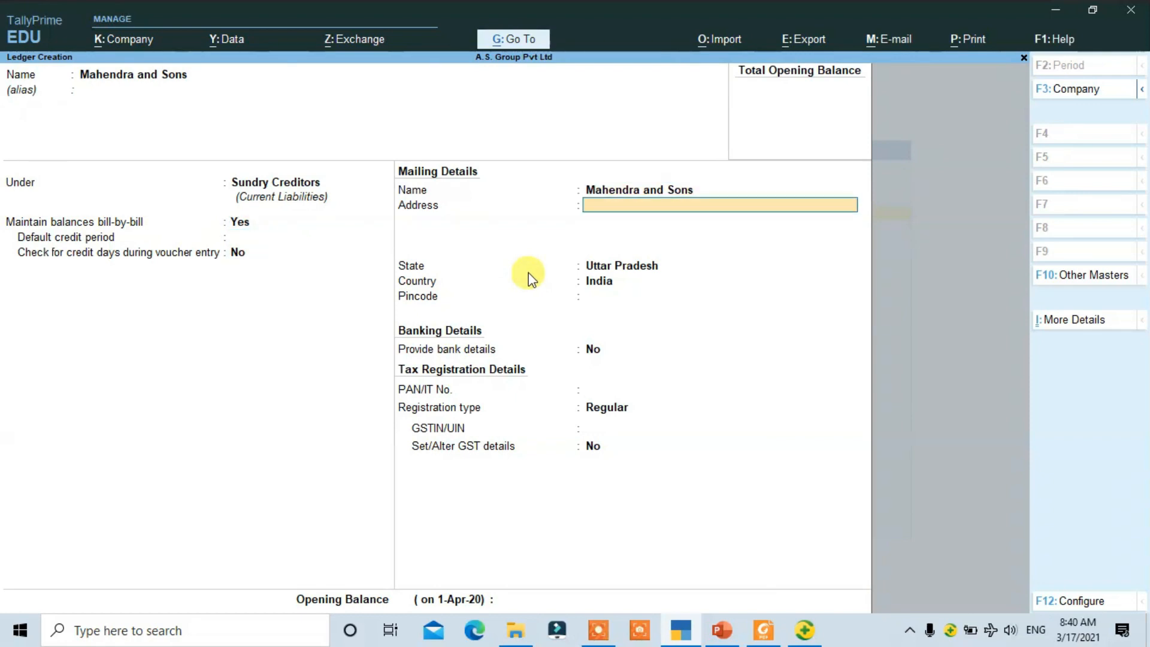
Step: Copy the supplier's address from the Mahendra and Sons invoice PDF into the ledger's mailing address
{"action": "key", "text": "alt+Tab"}
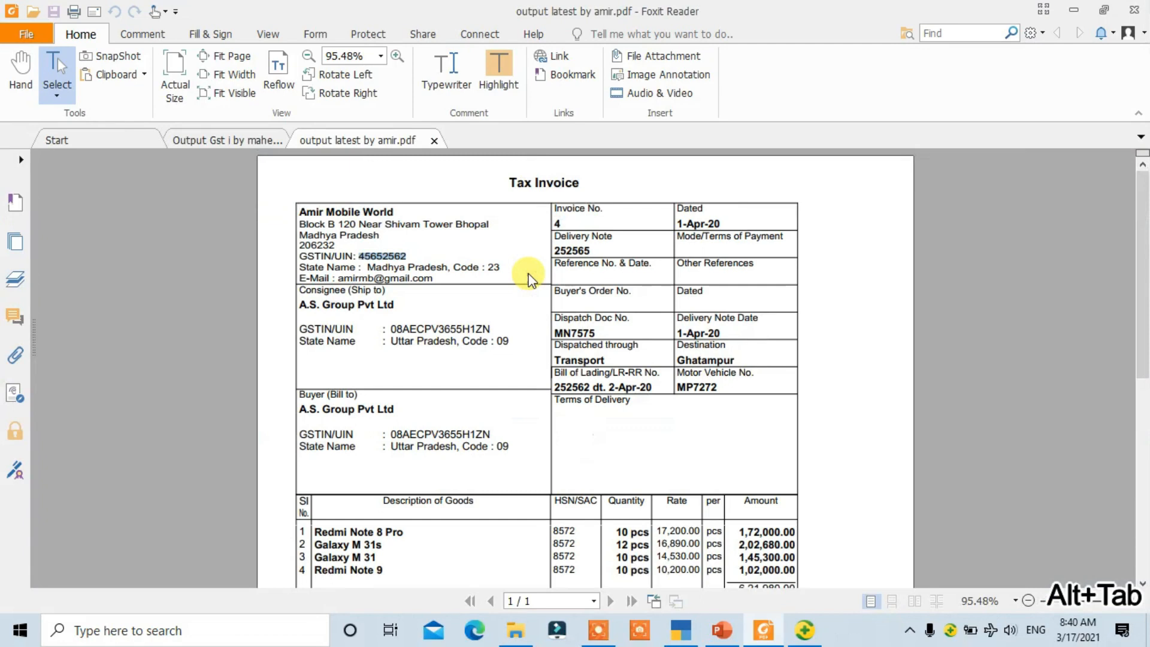
{"action": "left_click", "coordinate": [253, 138]}
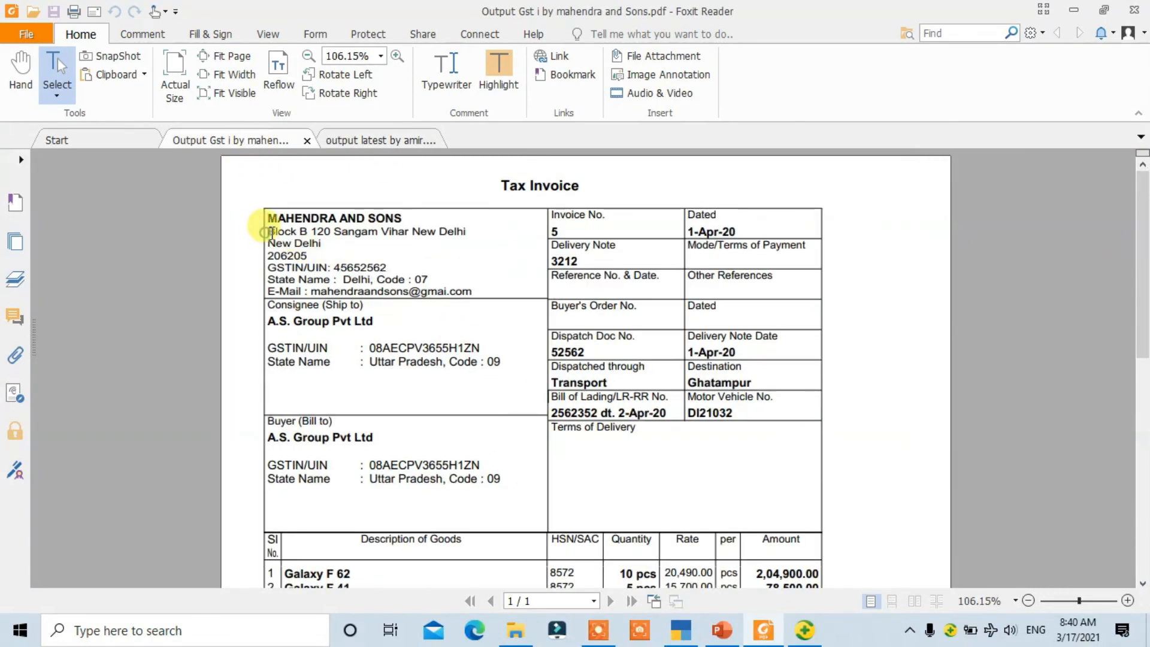
{"action": "left_click_drag", "start_coordinate": [266, 233], "coordinate": [314, 244]}
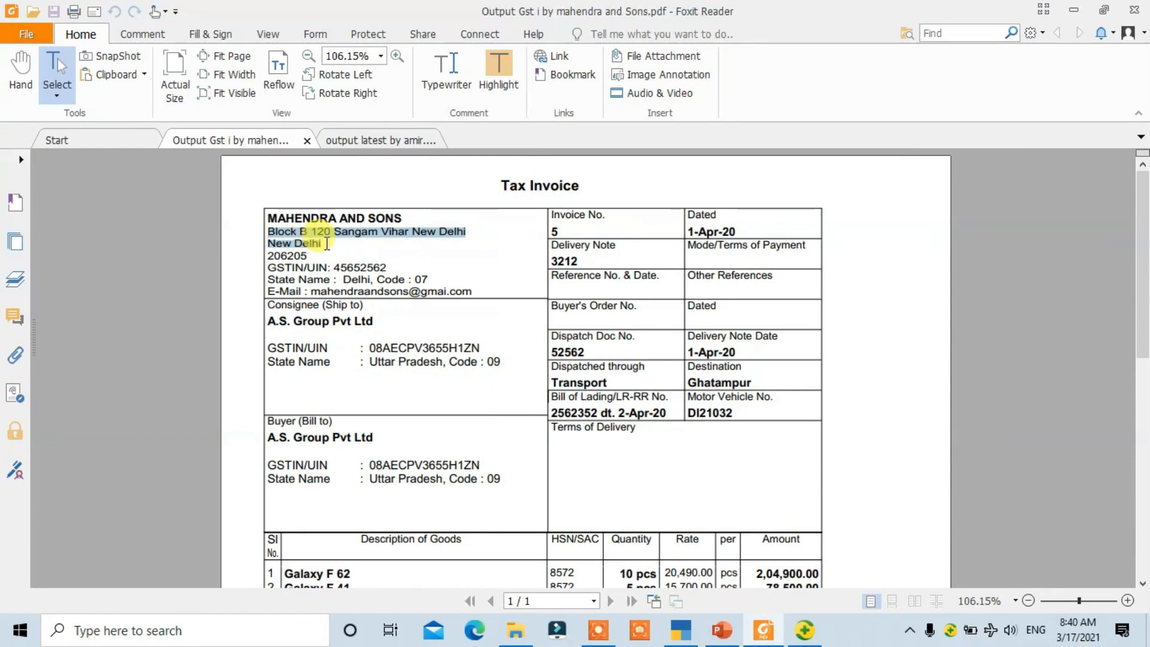
{"action": "key", "text": "ctrl+c"}
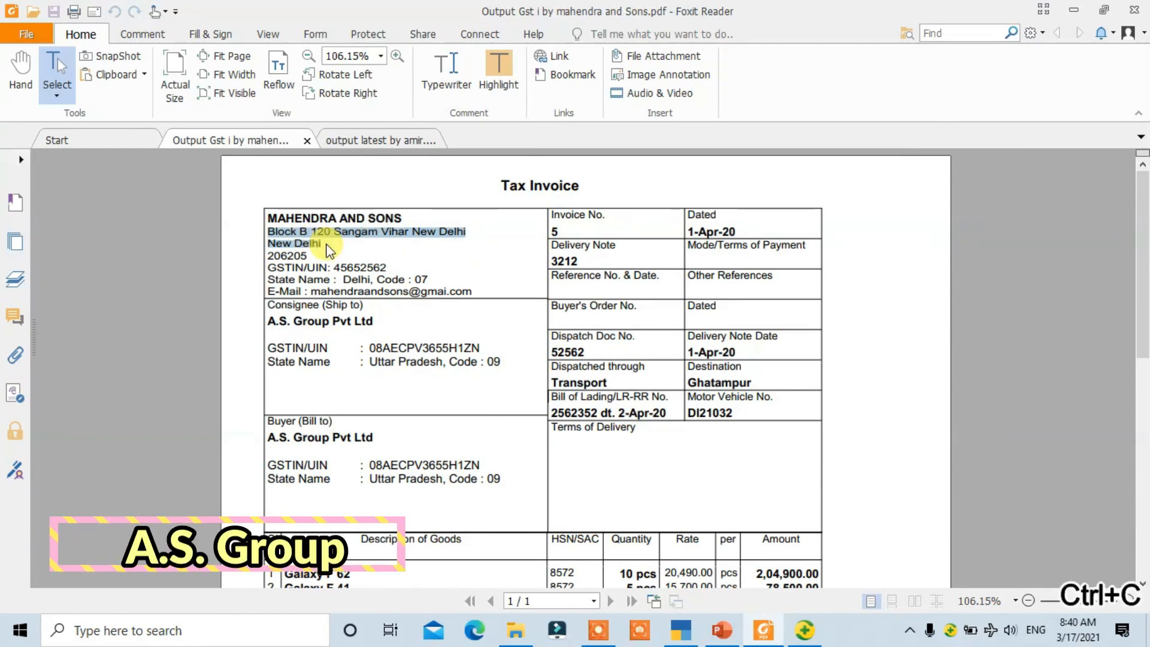
{"action": "key", "text": "alt+Tab"}
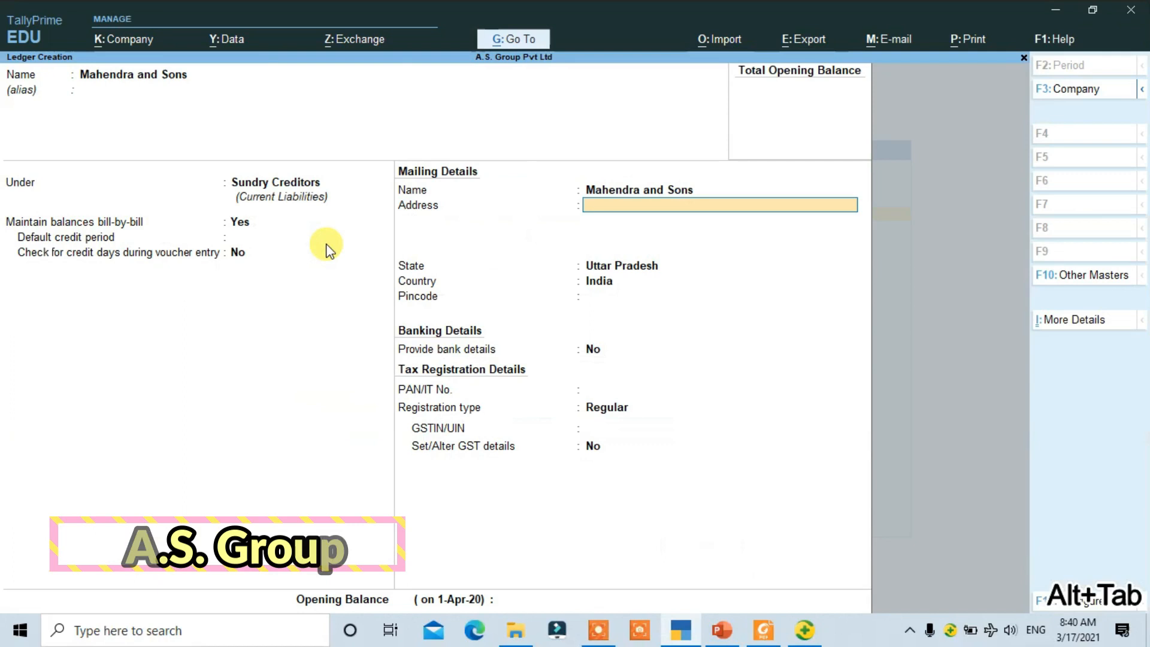
{"action": "key", "text": "ctrl+v"}
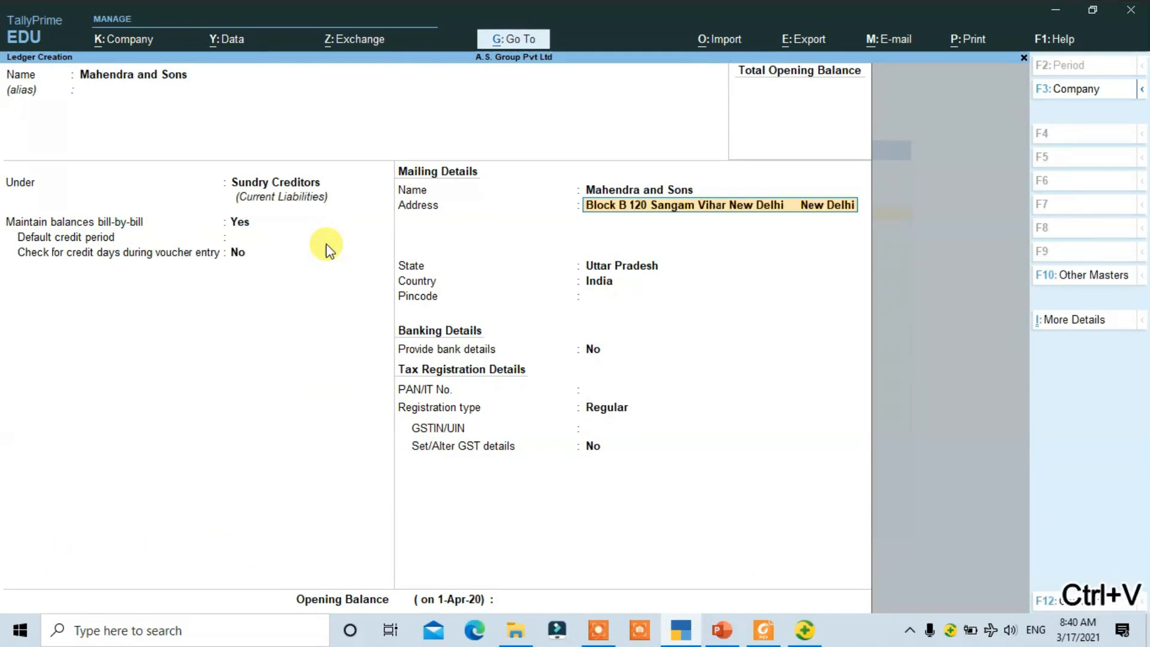
{"action": "key", "text": "Return"}
{"action": "key", "text": "Return"}
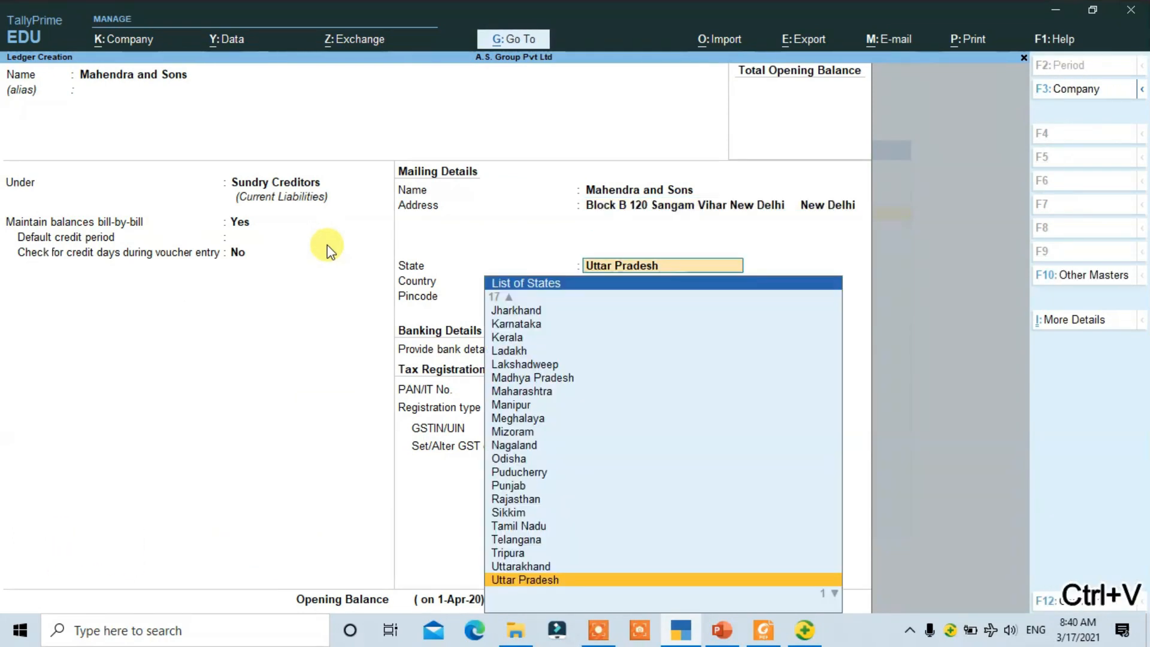
Step: Set the supplier's state to Delhi and enter the pincode shown on the Mahendra and Sons invoice
{"action": "type", "text": "D"}
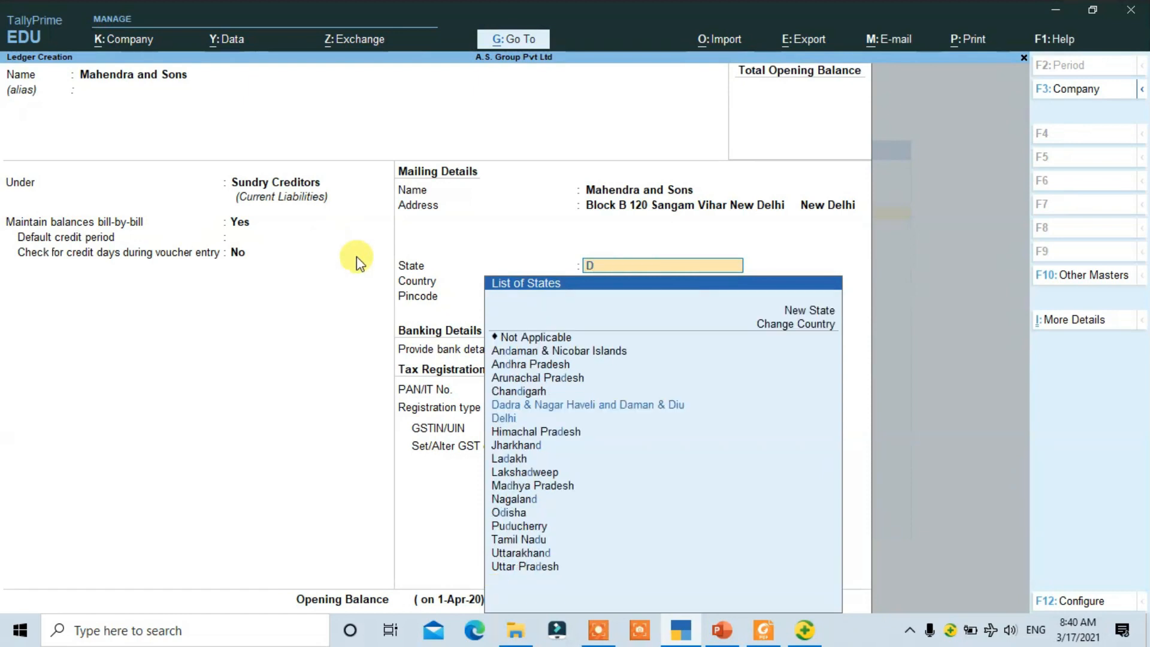
{"action": "key", "text": "Down"}
{"action": "key", "text": "Return"}
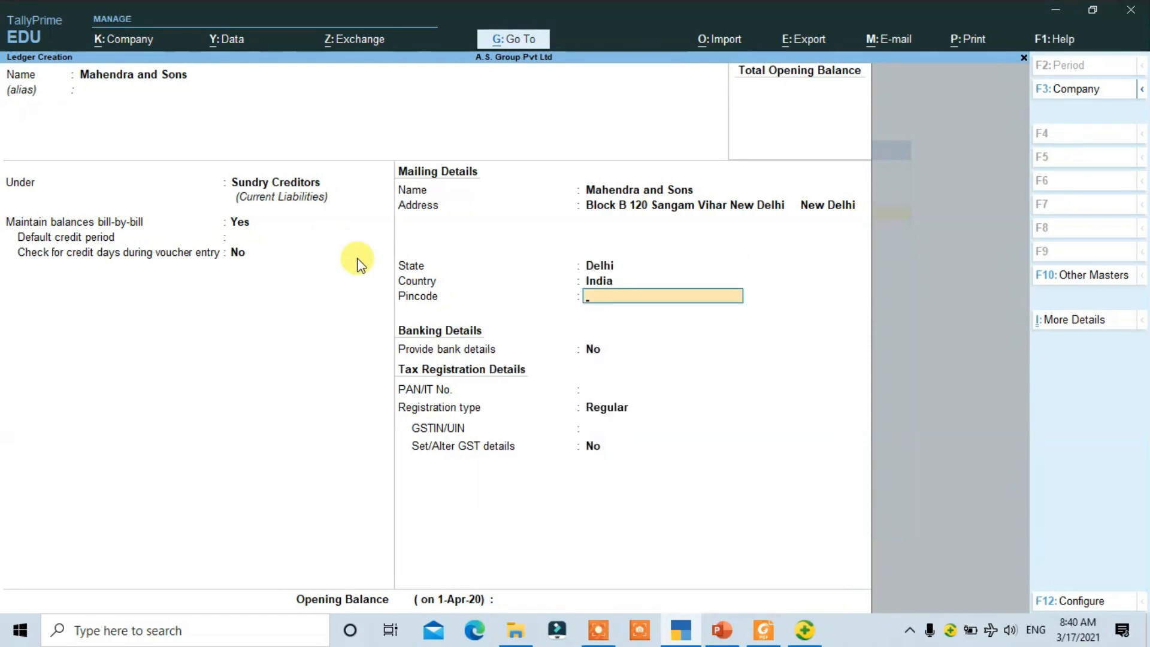
{"action": "key", "text": "alt+Tab"}
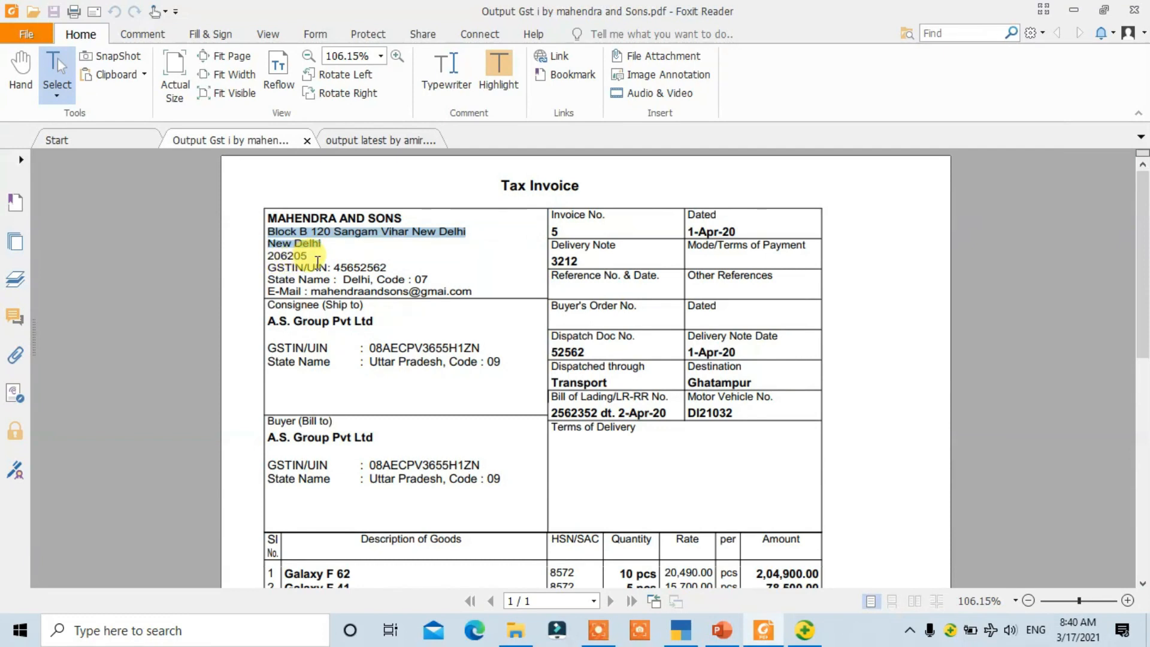
{"action": "key", "text": "alt+Tab"}
{"action": "type", "text": "206205"}
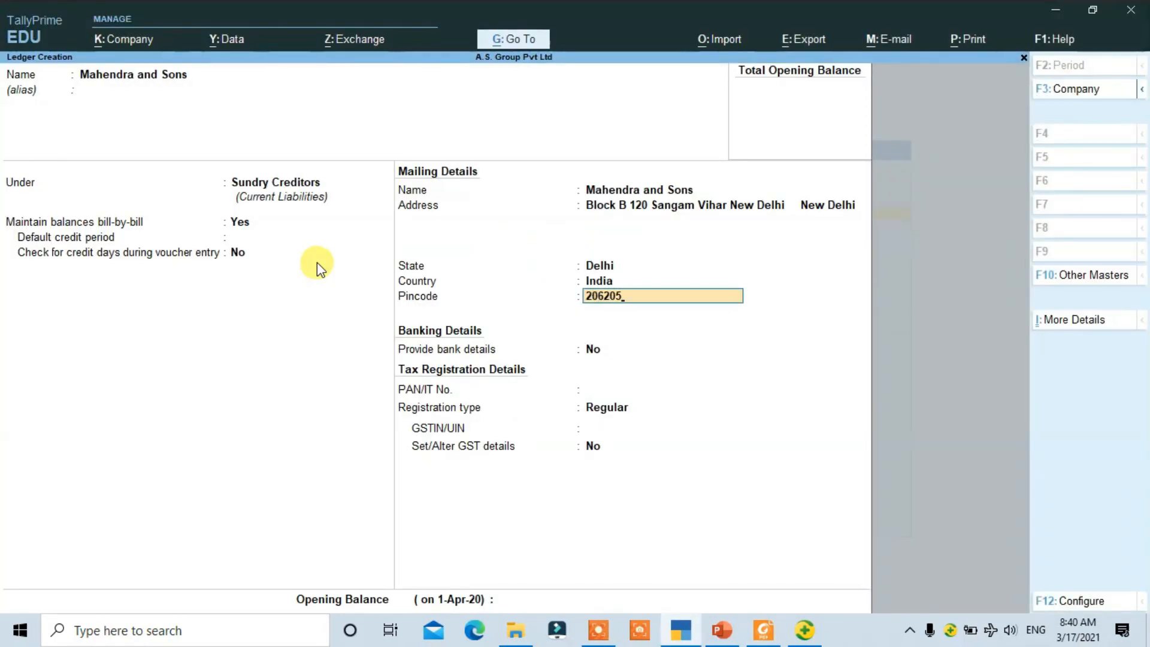
{"action": "key", "text": "Return"}
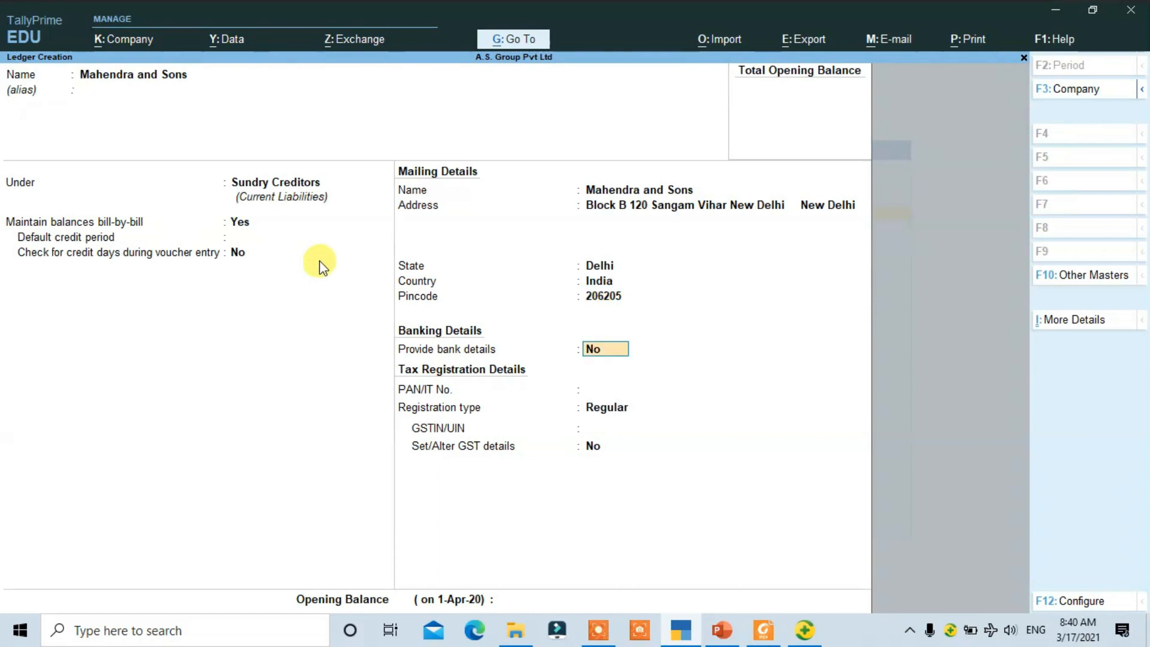
Step: Keep bank details at No, PAN blank and registration type Regular, and fill in the GSTIN/UIN copied from the Mahendra and Sons invoice
{"action": "key", "text": "Return"}
{"action": "key", "text": "Return"}
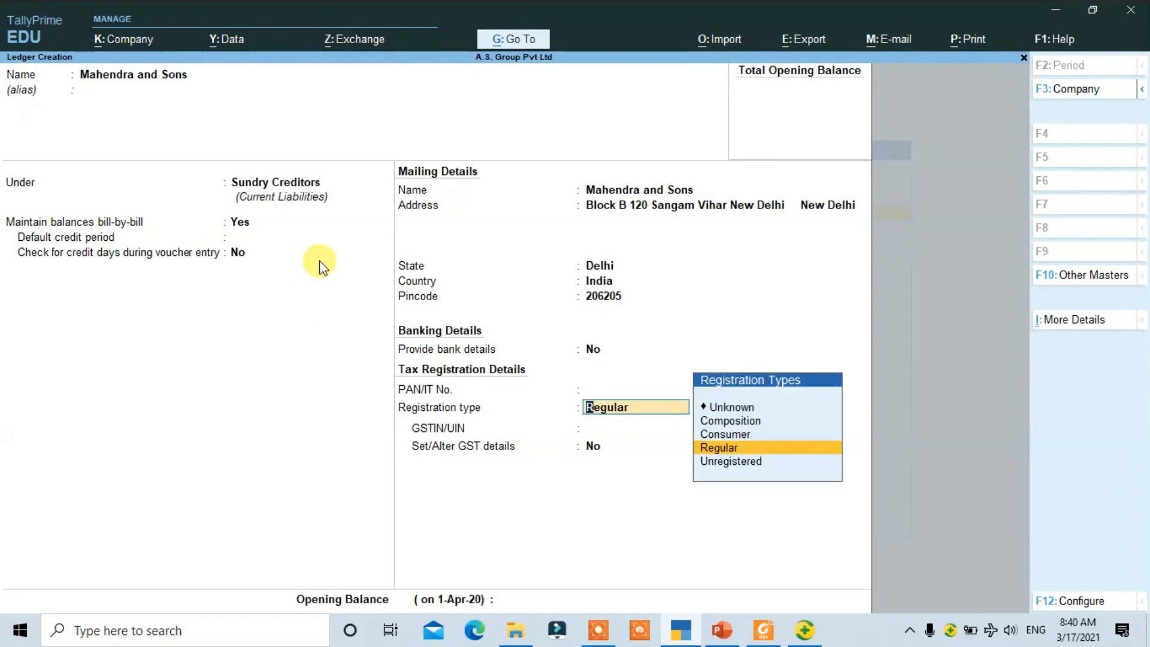
{"action": "key", "text": "Return"}
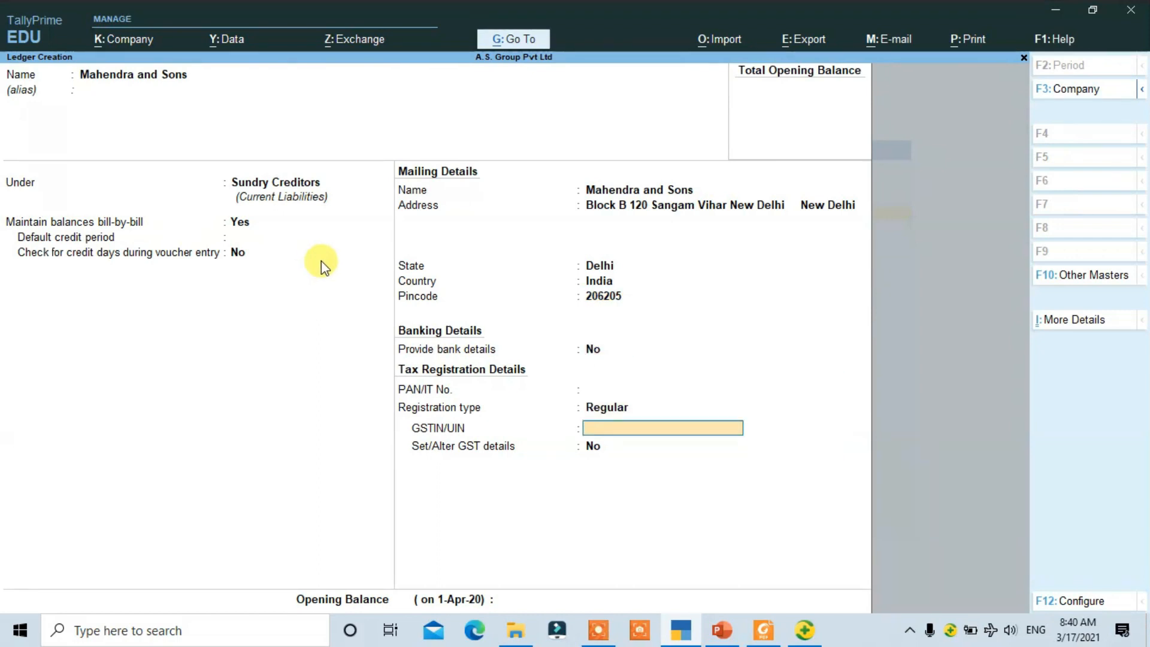
{"action": "key", "text": "alt+Tab"}
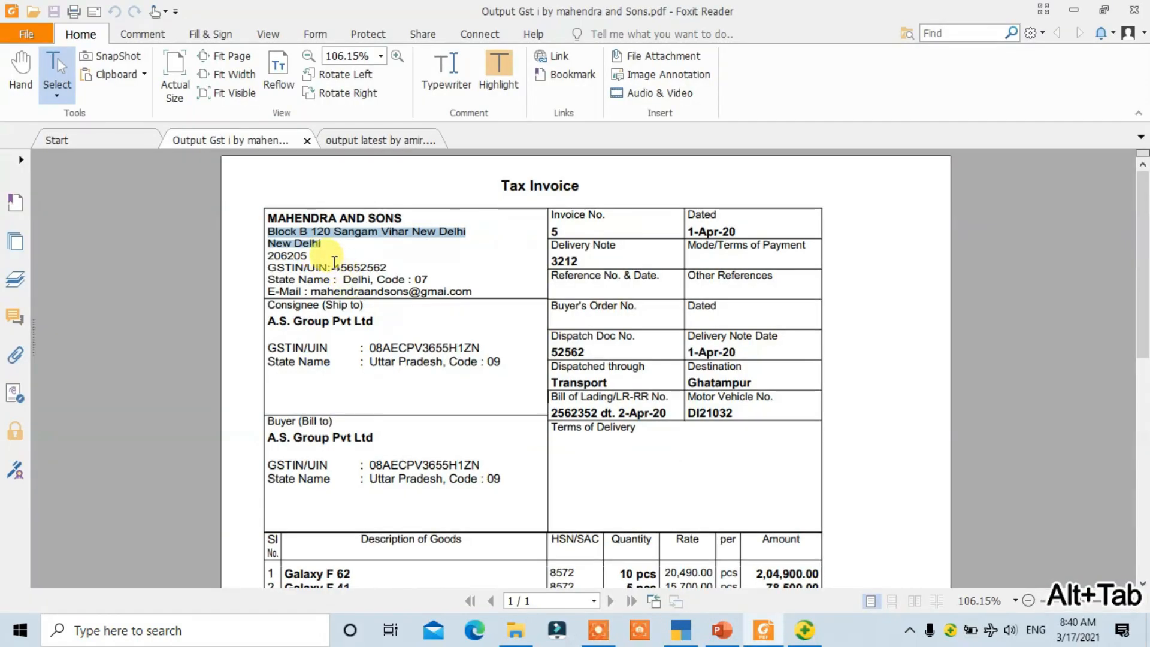
{"action": "left_click", "coordinate": [347, 266]}
{"action": "double_click", "coordinate": [347, 265]}
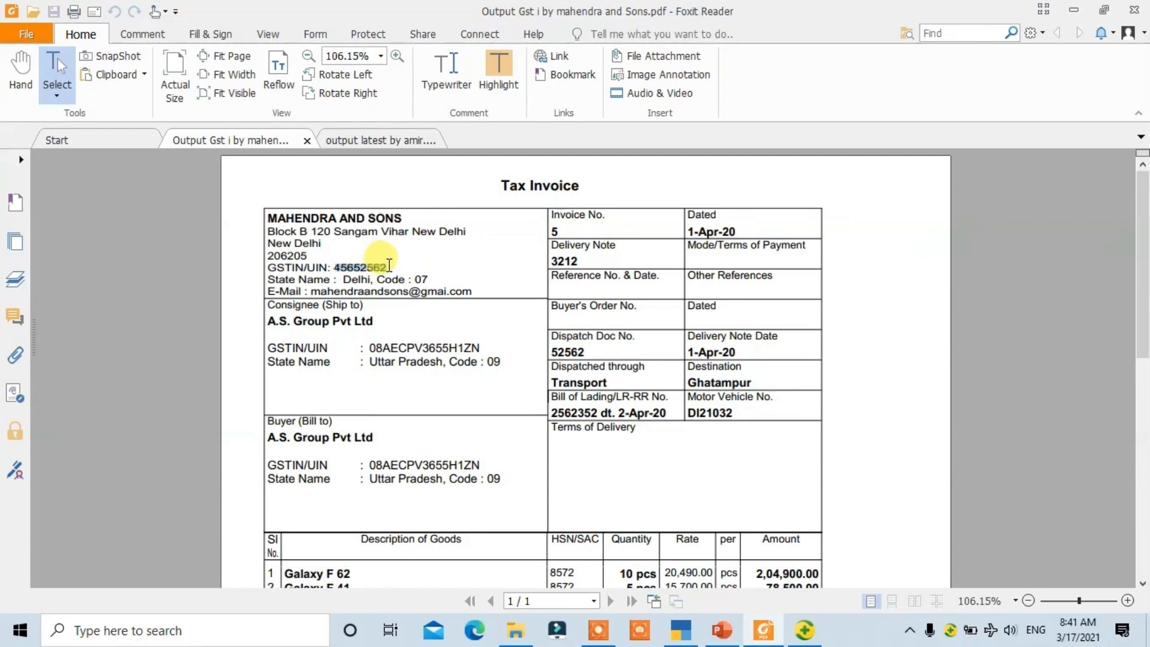
{"action": "key", "text": "ctrl+c"}
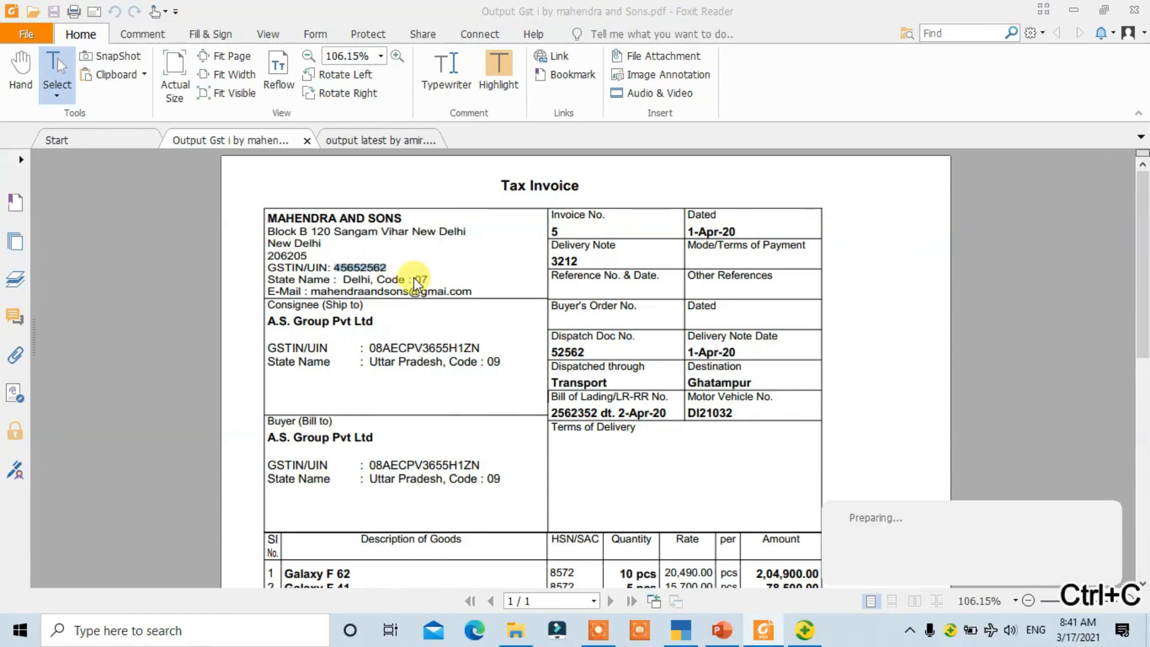
{"action": "key", "text": "alt+Tab"}
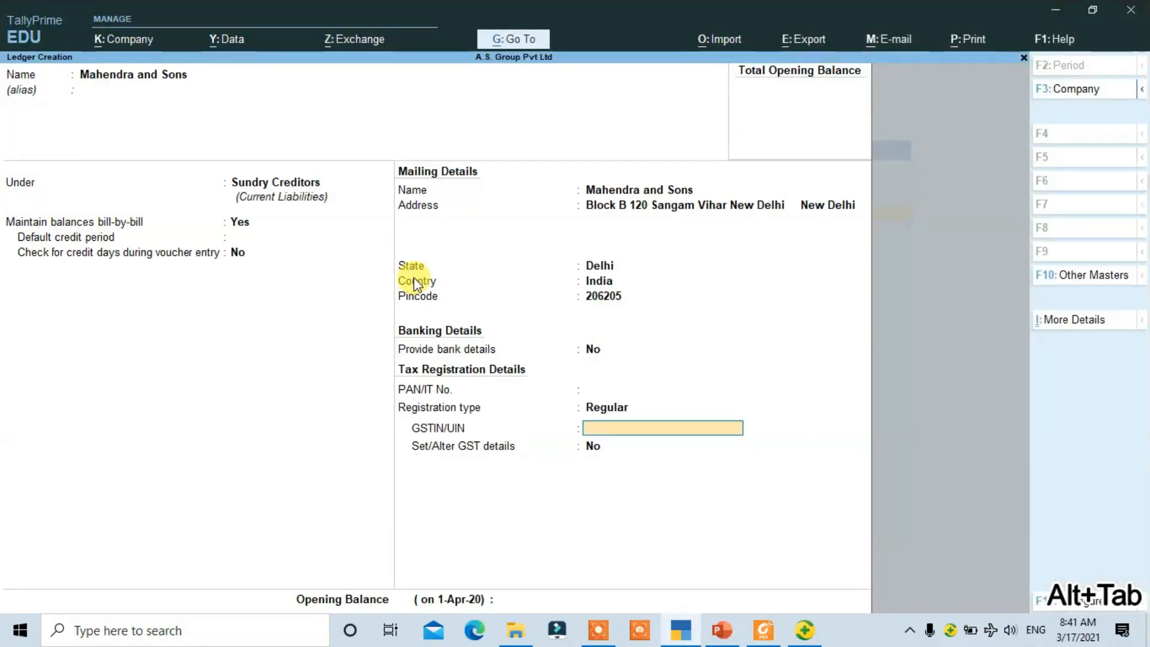
{"action": "key", "text": "ctrl+v"}
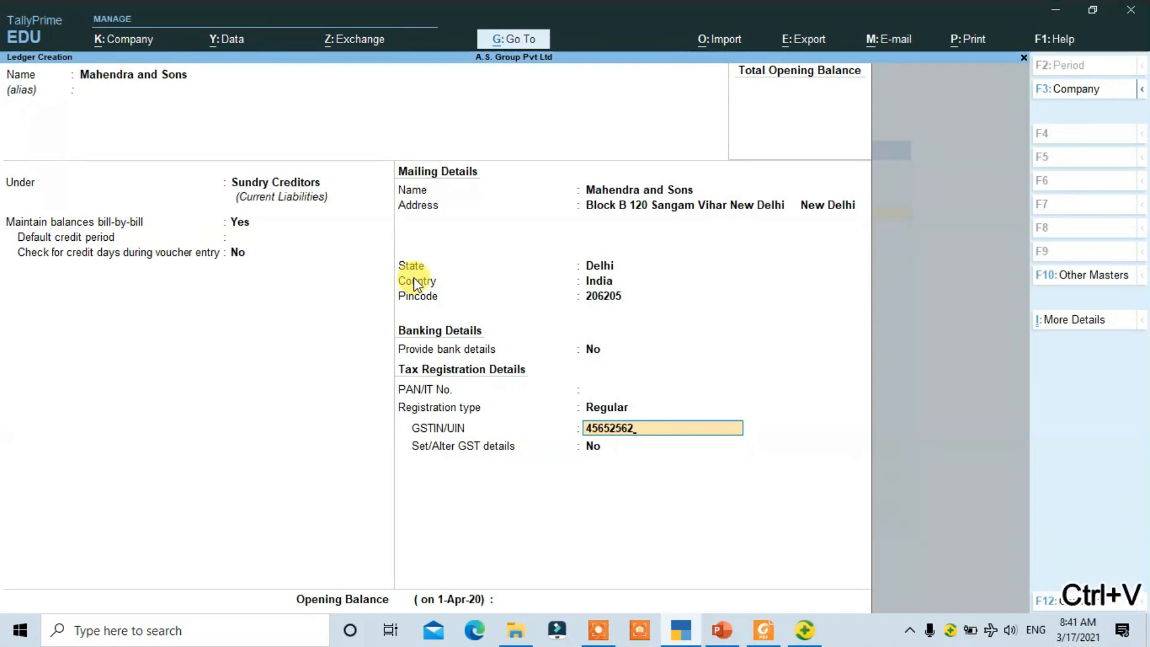
{"action": "key", "text": "Return"}
{"action": "key", "text": "Return"}
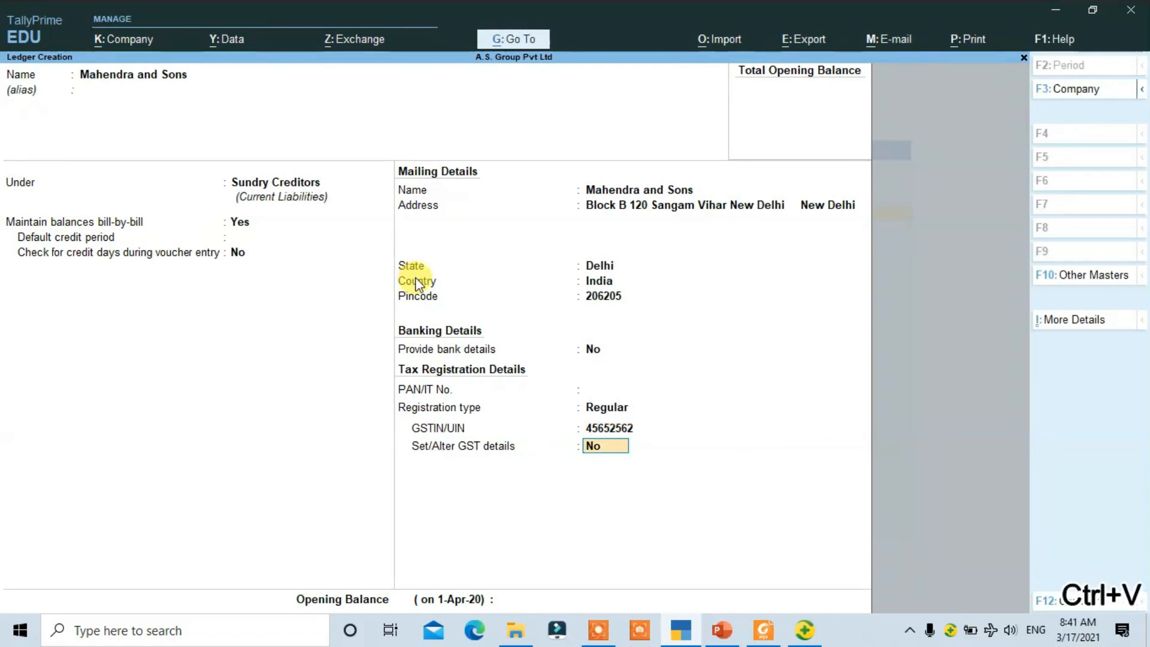
Step: Leave Set/Alter GST details at No and the opening balance blank, and save the Mahendra and Sons ledger
{"action": "key", "text": "Return"}
{"action": "key", "text": "Return"}
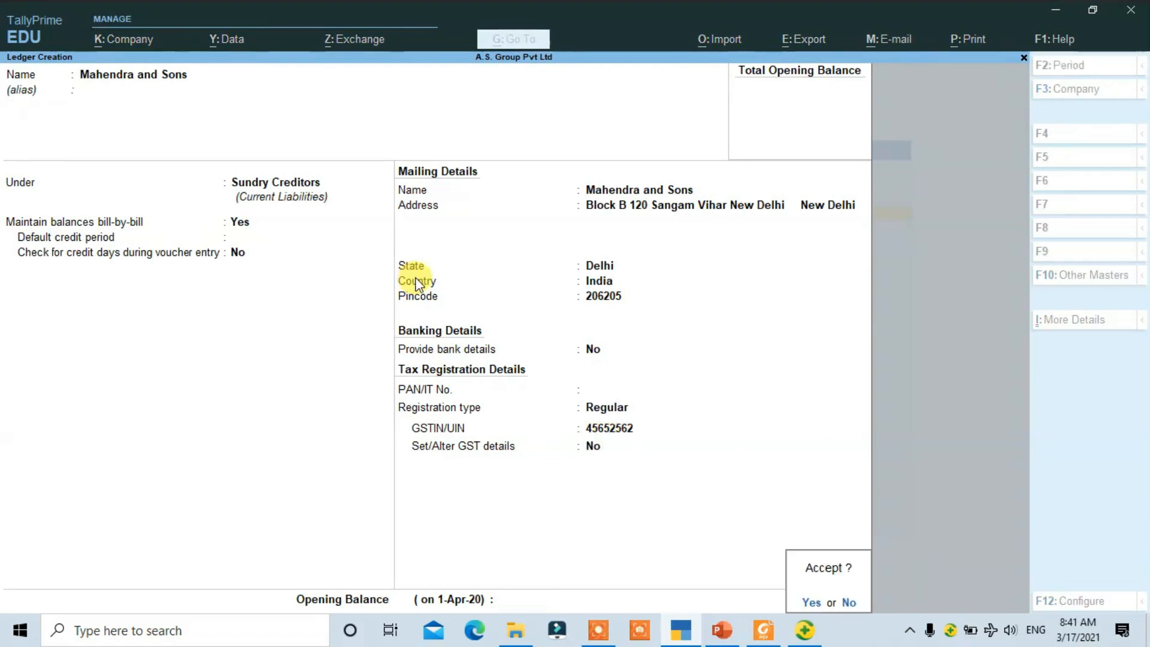
{"action": "key", "text": "Return"}
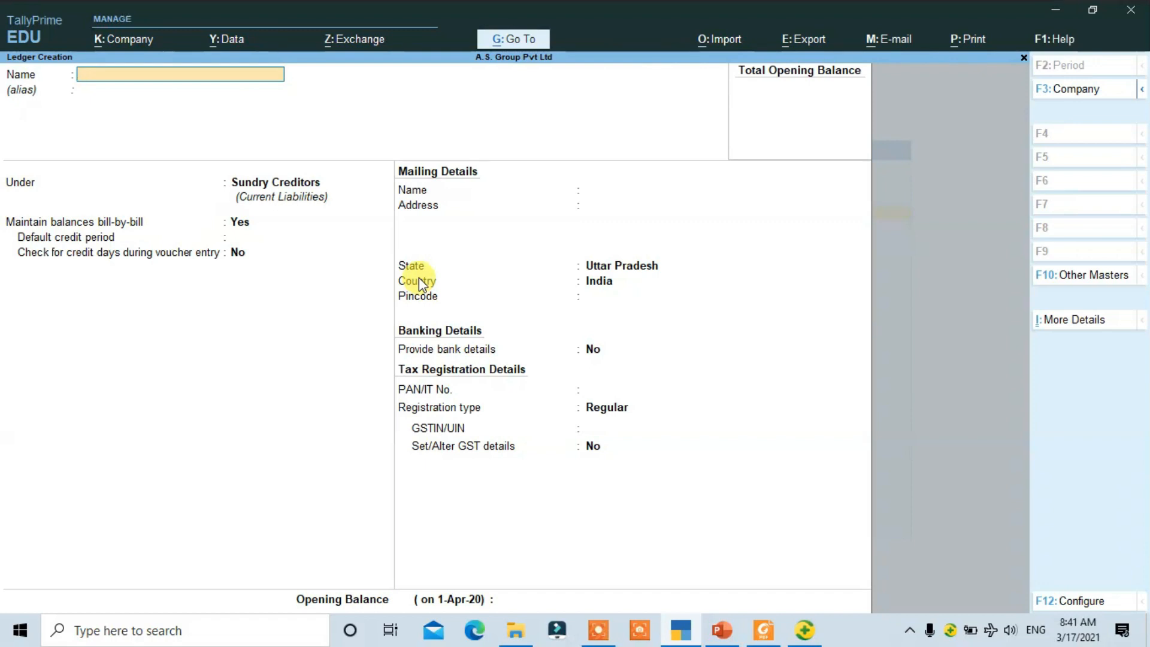
{"action": "type", "text": "ut"}
{"action": "key", "text": "BackSpace"}
{"action": "key", "text": "Return"}
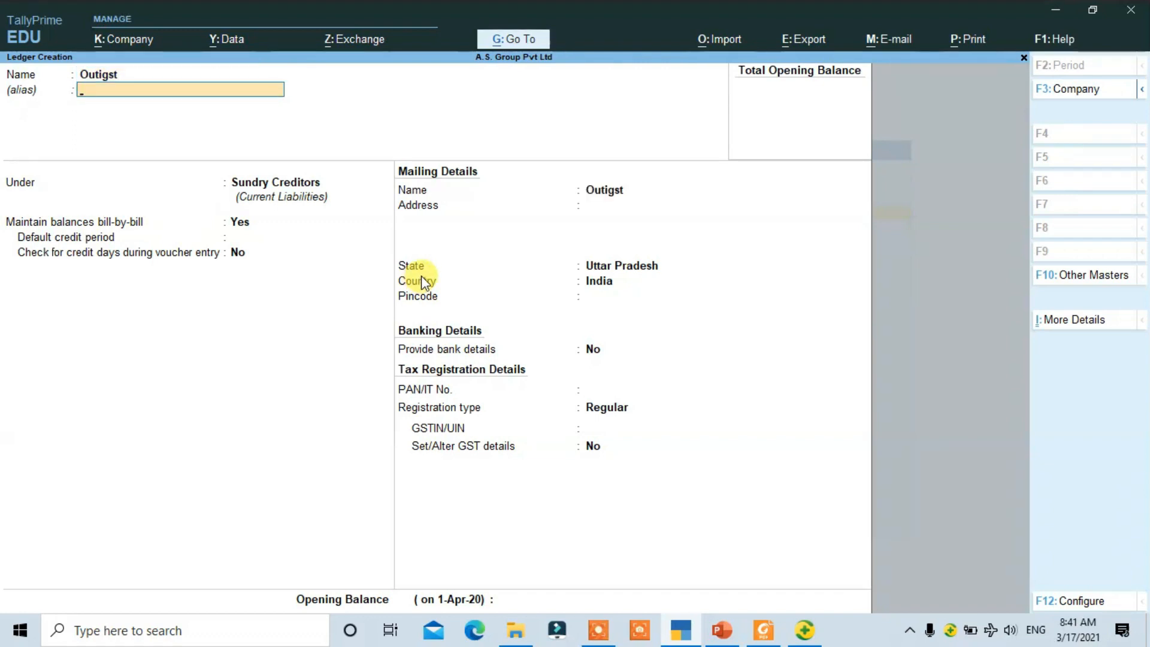
{"action": "key", "text": "BackSpace"}
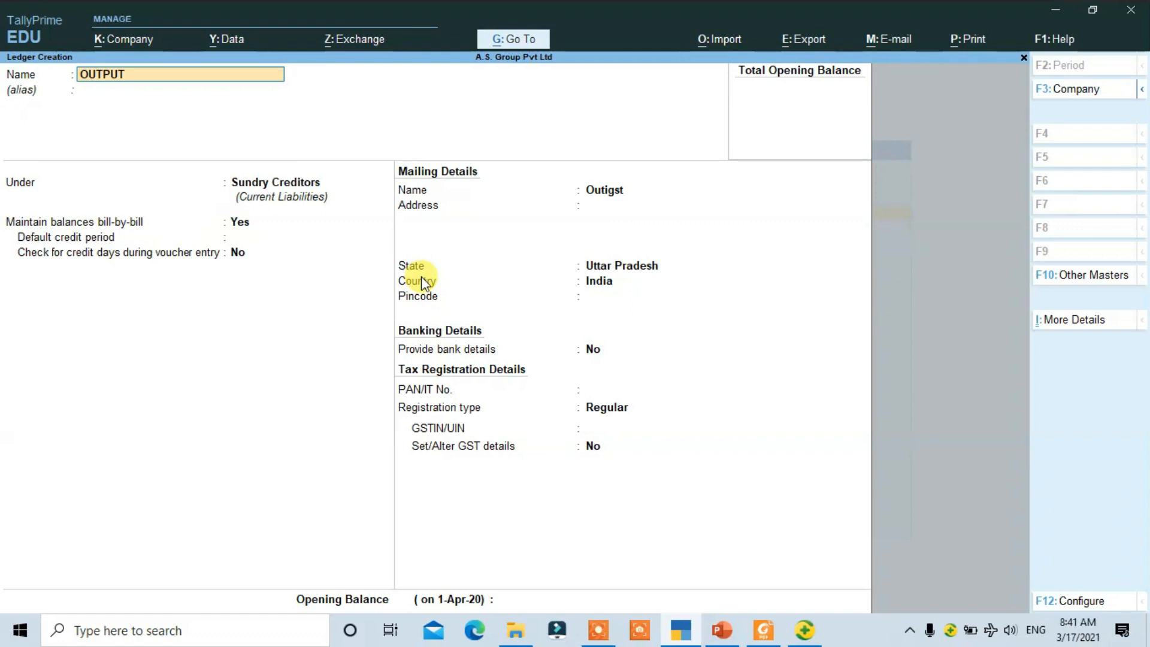
{"action": "key", "text": "Return"}
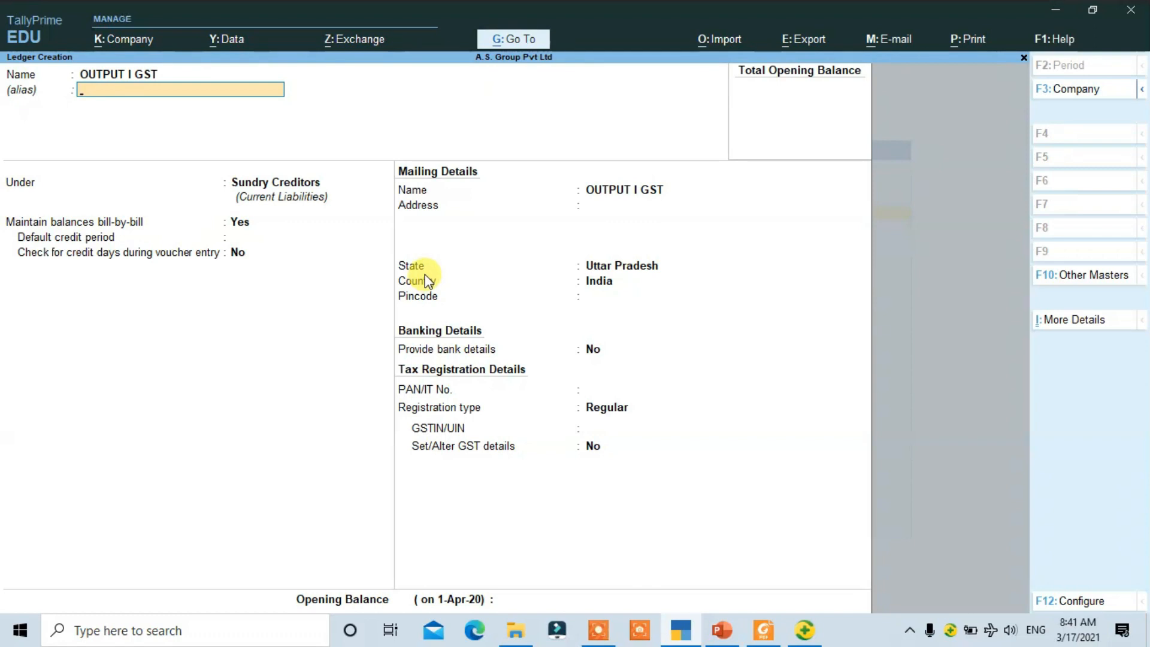
Step: Try to name the new ledger INPUT I GST @ 18%
{"action": "key", "text": "BackSpace"}
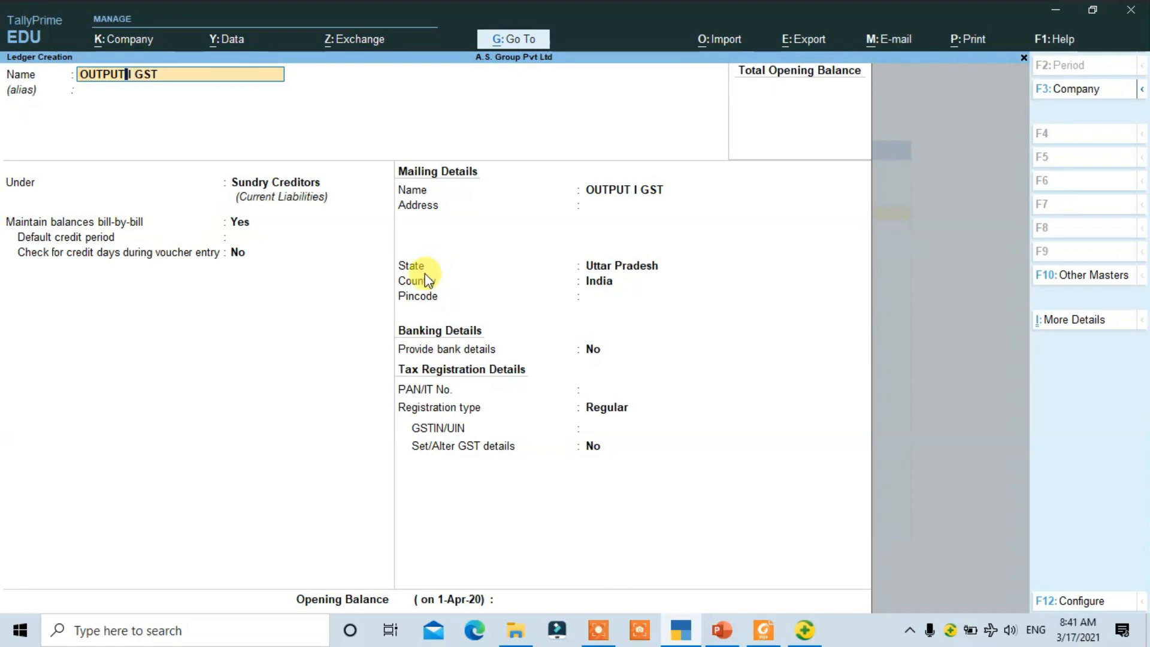
{"action": "key", "text": "BackSpace"}
{"action": "key", "text": "BackSpace"}
{"action": "key", "text": "BackSpace"}
{"action": "key", "text": "BackSpace"}
{"action": "key", "text": "BackSpace"}
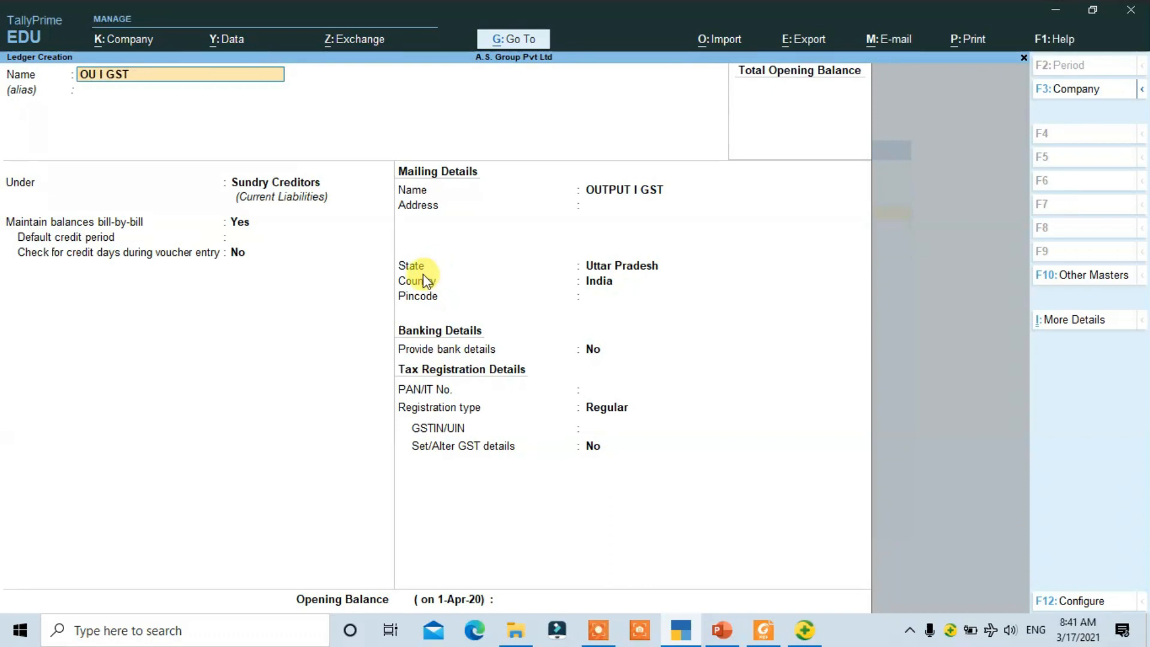
{"action": "type", "text": "INPUT"}
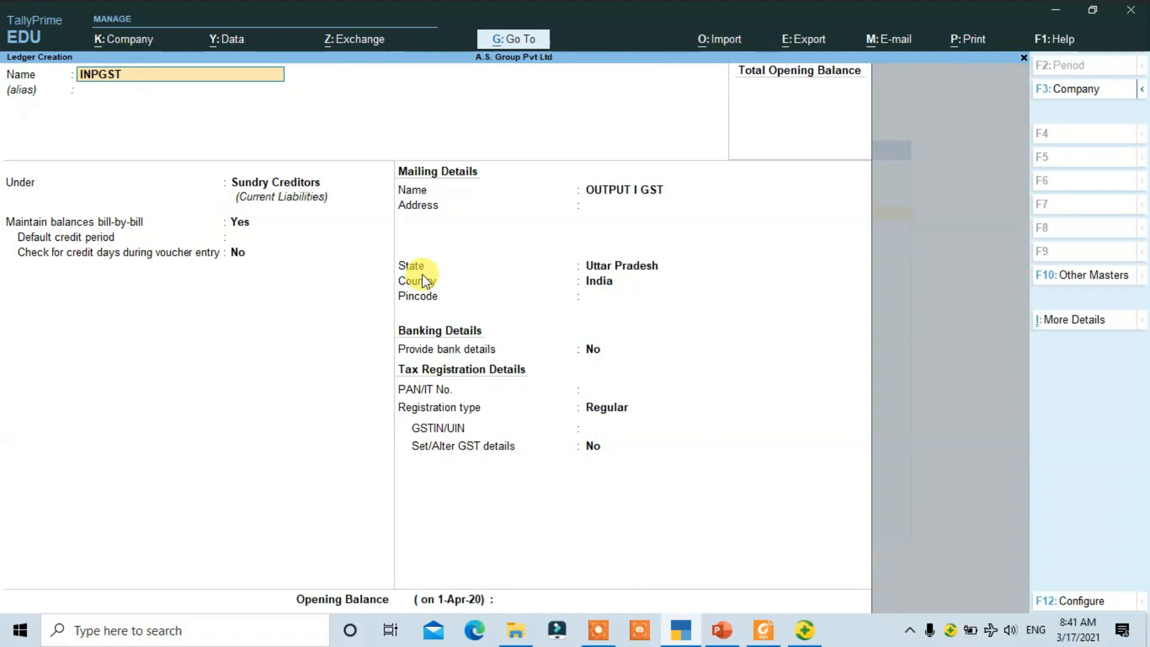
{"action": "type", "text": " I GST"}
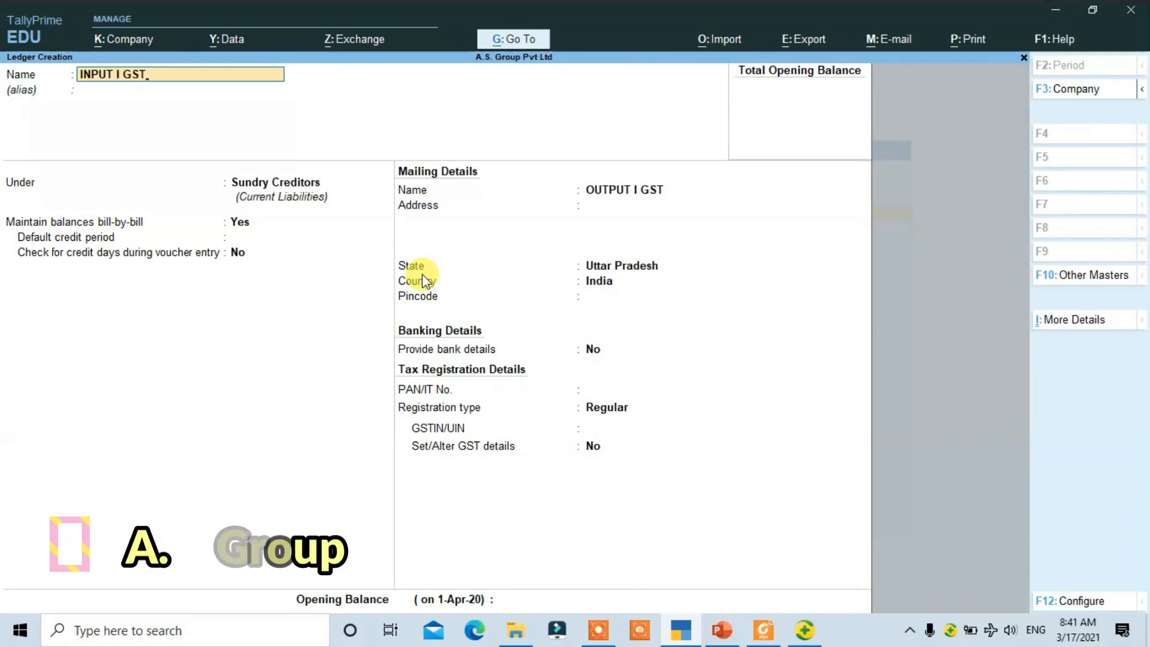
{"action": "type", "text": " @"}
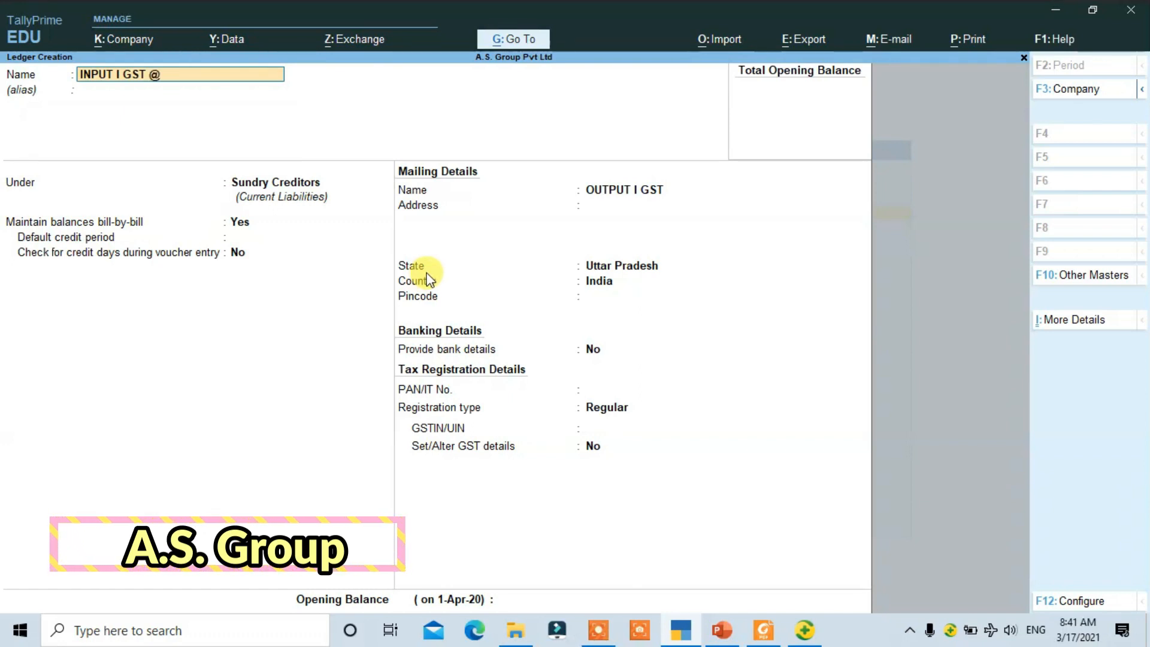
{"action": "type", "text": " 18"}
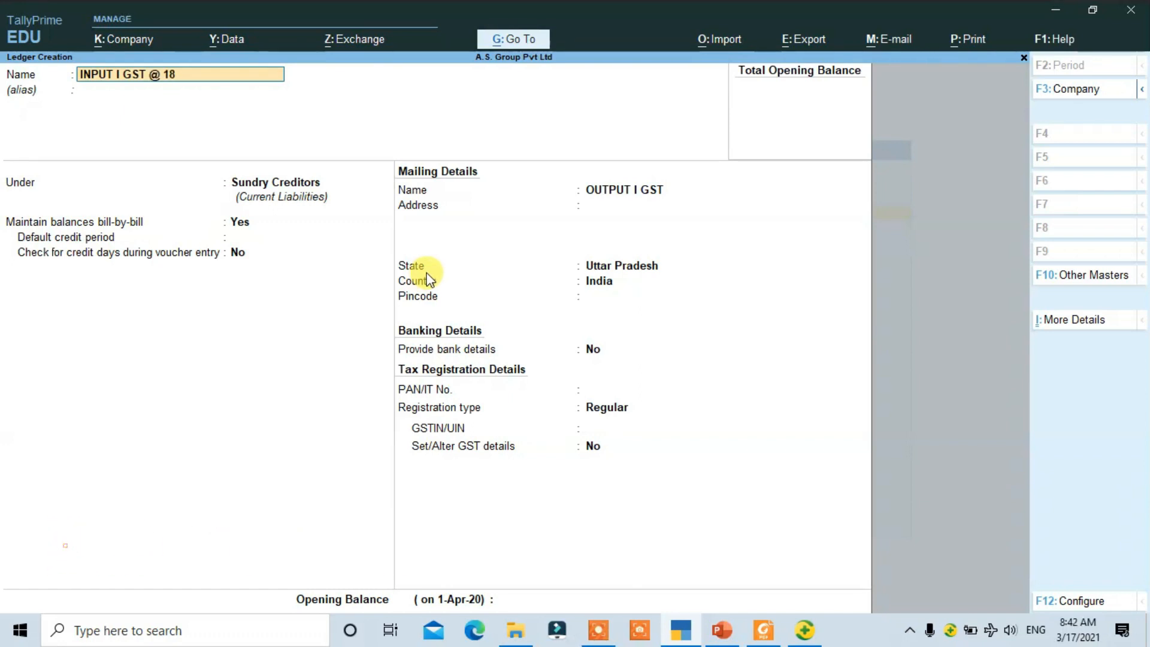
{"action": "type", "text": "%"}
{"action": "key", "text": "Return"}
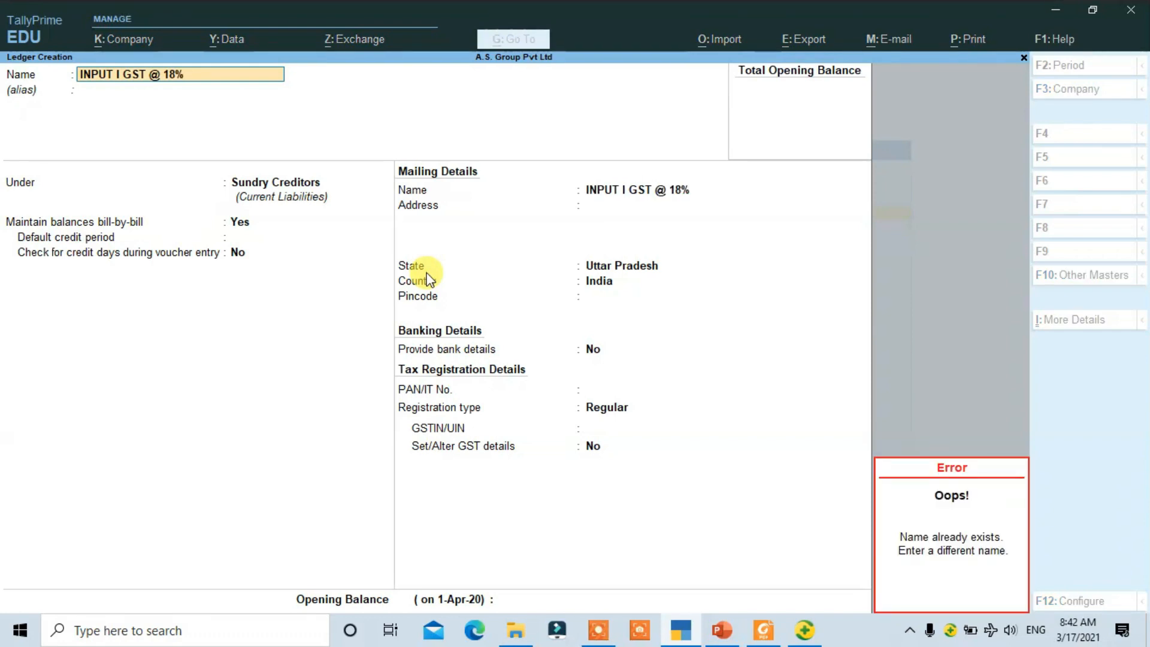
Step: Abandon the unsaved ledger, quit ledger creation and return to the Gateway of Tally
{"action": "key", "text": "Escape"}
{"action": "key", "text": "Escape"}
{"action": "key", "text": "Escape"}
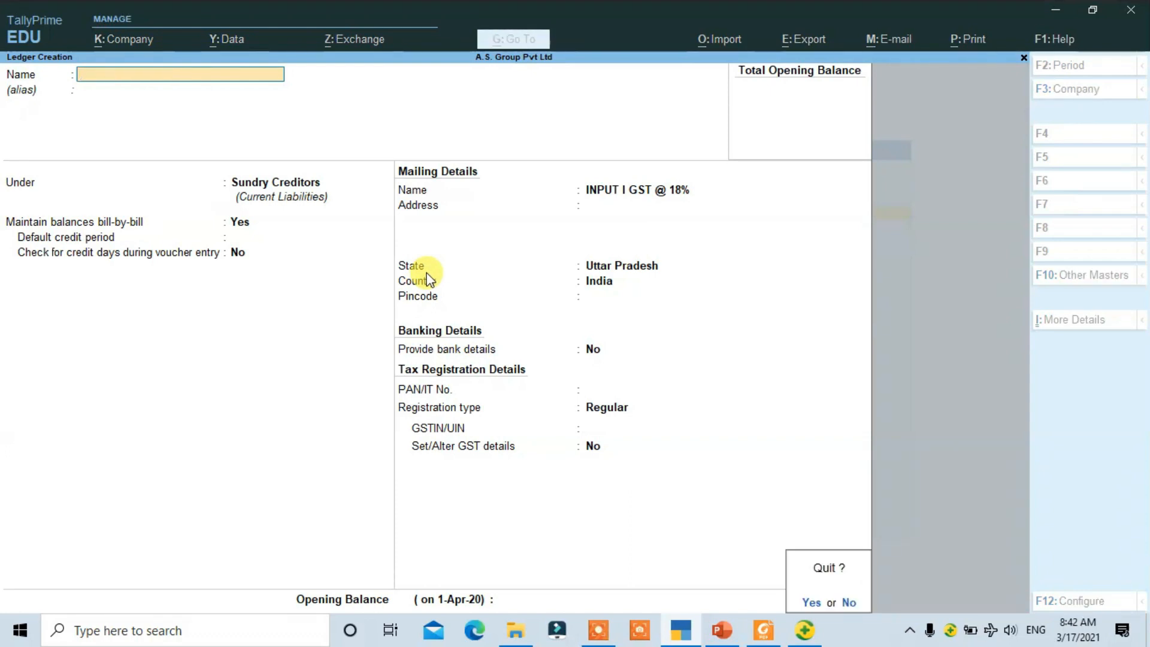
{"action": "key", "text": "Return"}
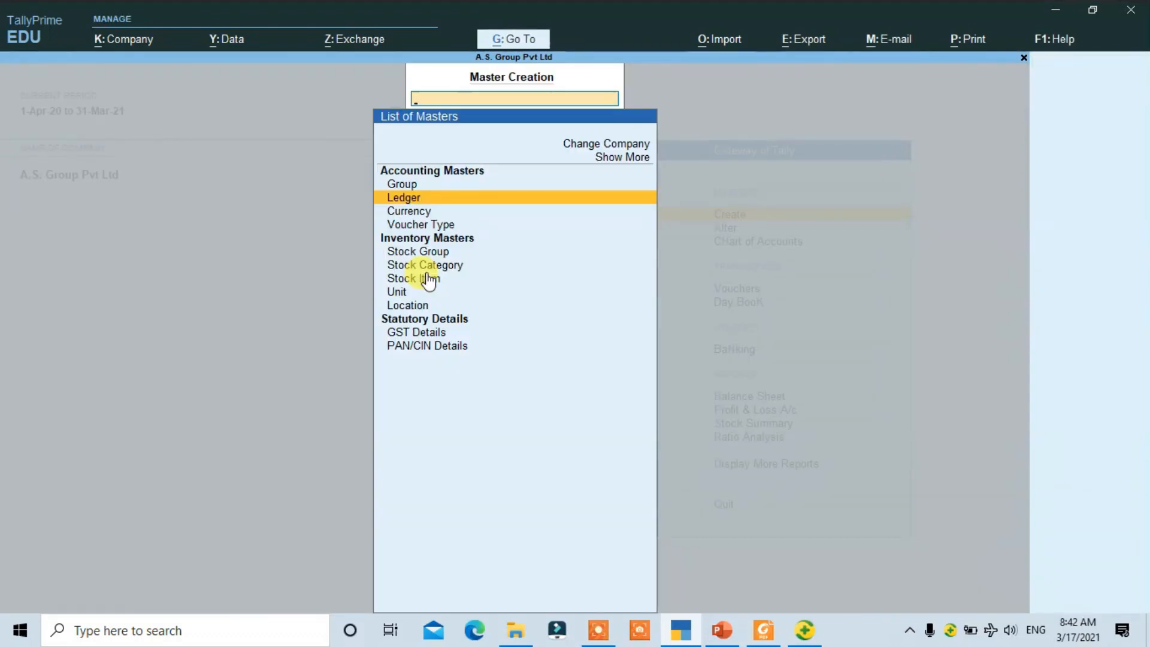
{"action": "key", "text": "Escape"}
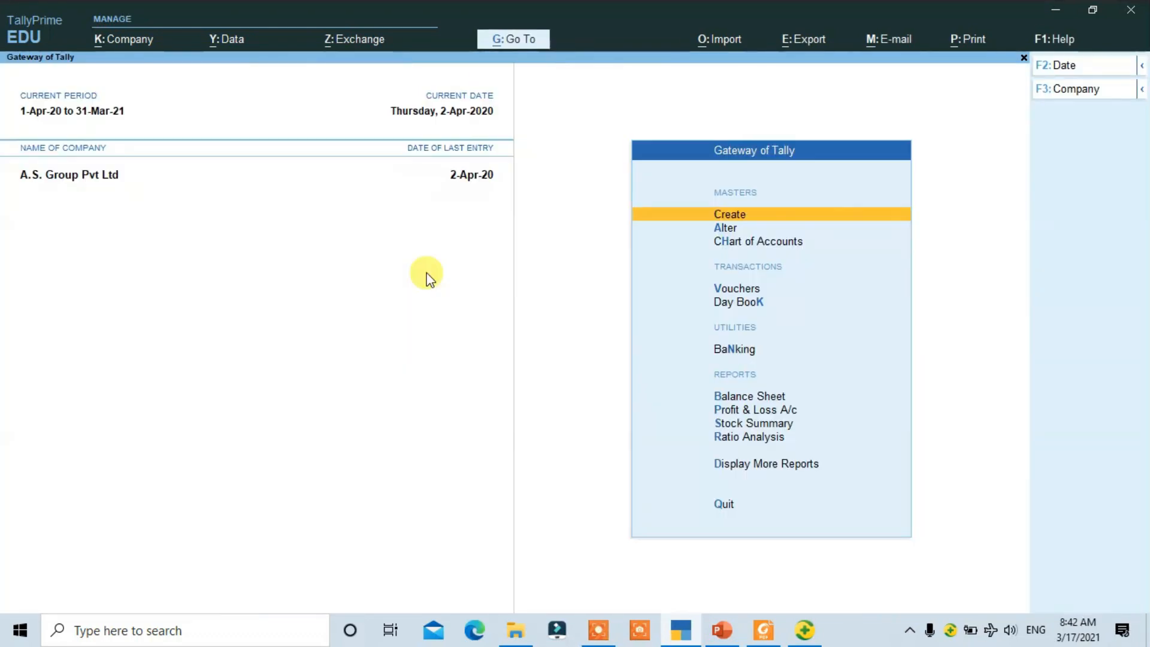
Step: Check the list of existing ledgers under master alteration for the input GST and purchase ledgers, and return to the Gateway of Tally
{"action": "left_click", "coordinate": [665, 245]}
{"action": "key", "text": "Down"}
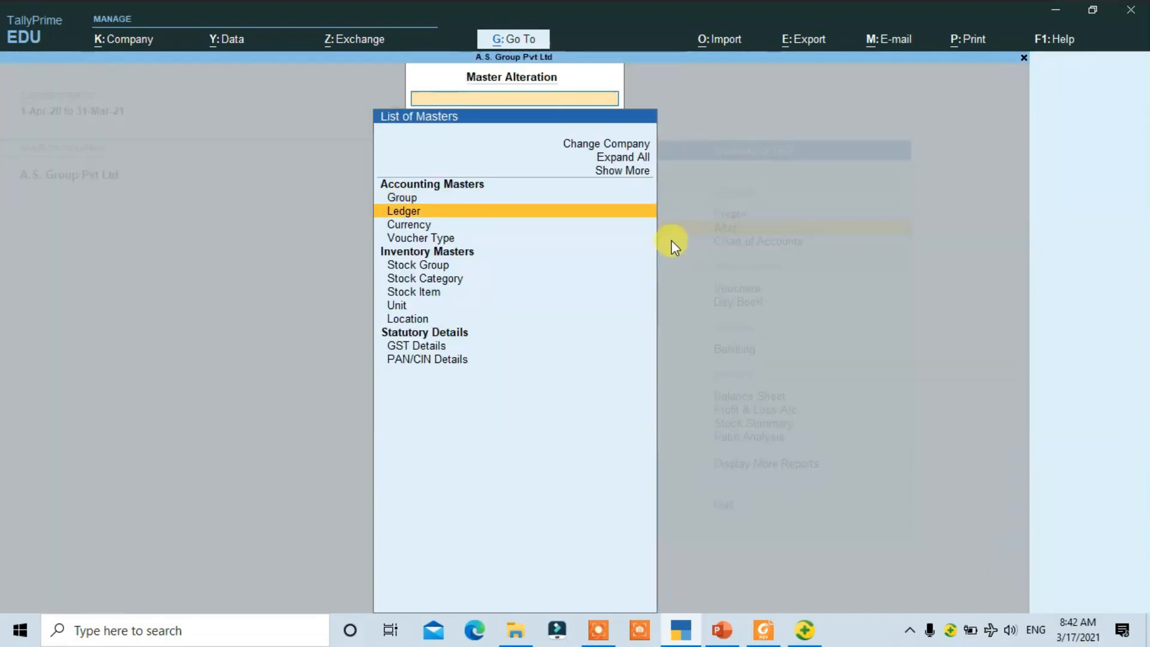
{"action": "key", "text": "Return"}
{"action": "key", "text": "Down"}
{"action": "key", "text": "Down"}
{"action": "key", "text": "Down"}
{"action": "key", "text": "Down"}
{"action": "key", "text": "Down"}
{"action": "key", "text": "Down"}
{"action": "key", "text": "Down"}
{"action": "key", "text": "Down"}
{"action": "key", "text": "Down"}
{"action": "key", "text": "Down"}
{"action": "key", "text": "Down"}
{"action": "key", "text": "Down"}
{"action": "key", "text": "Down"}
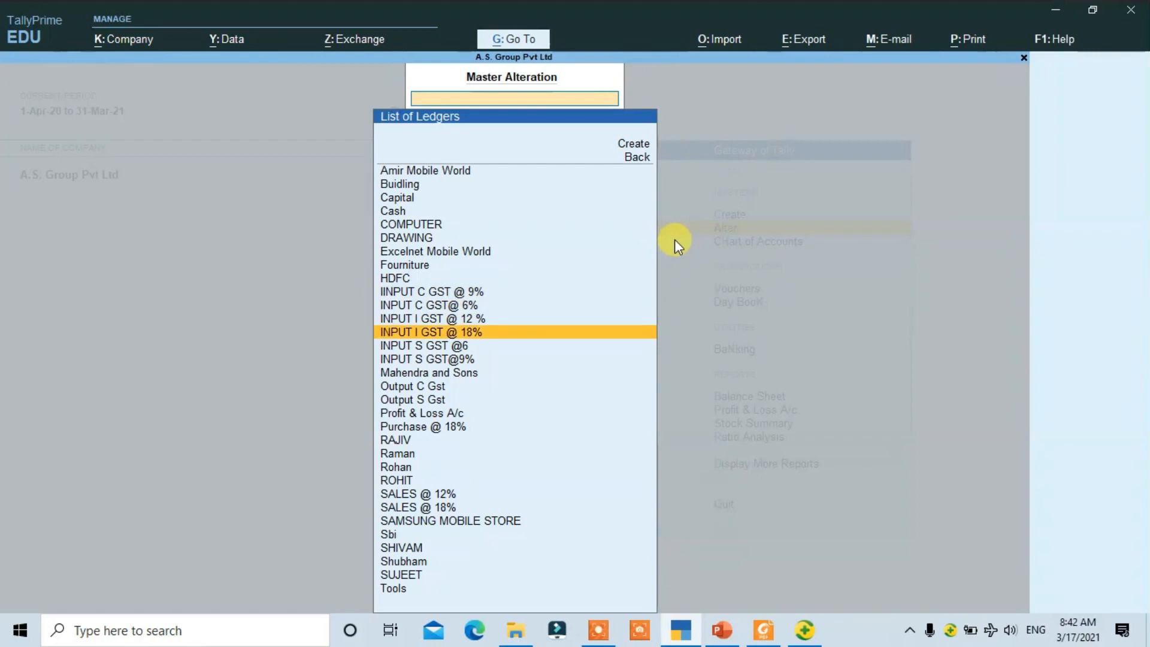
{"action": "key", "text": "Down"}
{"action": "key", "text": "Down"}
{"action": "key", "text": "Down"}
{"action": "key", "text": "Down"}
{"action": "key", "text": "Down"}
{"action": "key", "text": "Down"}
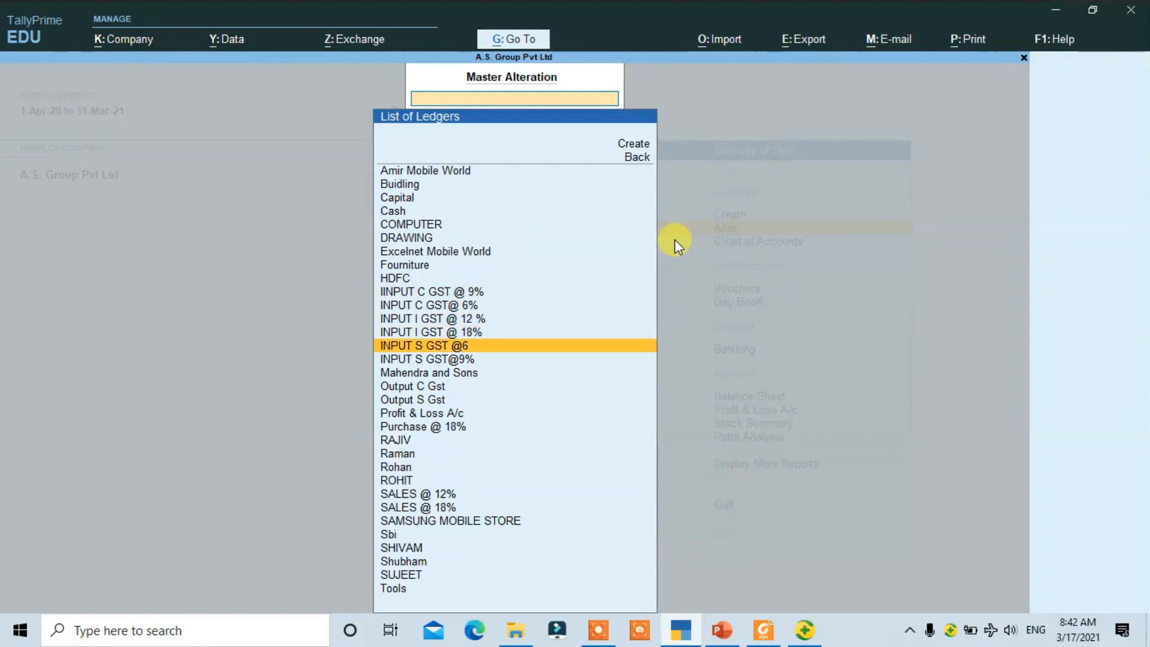
{"action": "key", "text": "Down"}
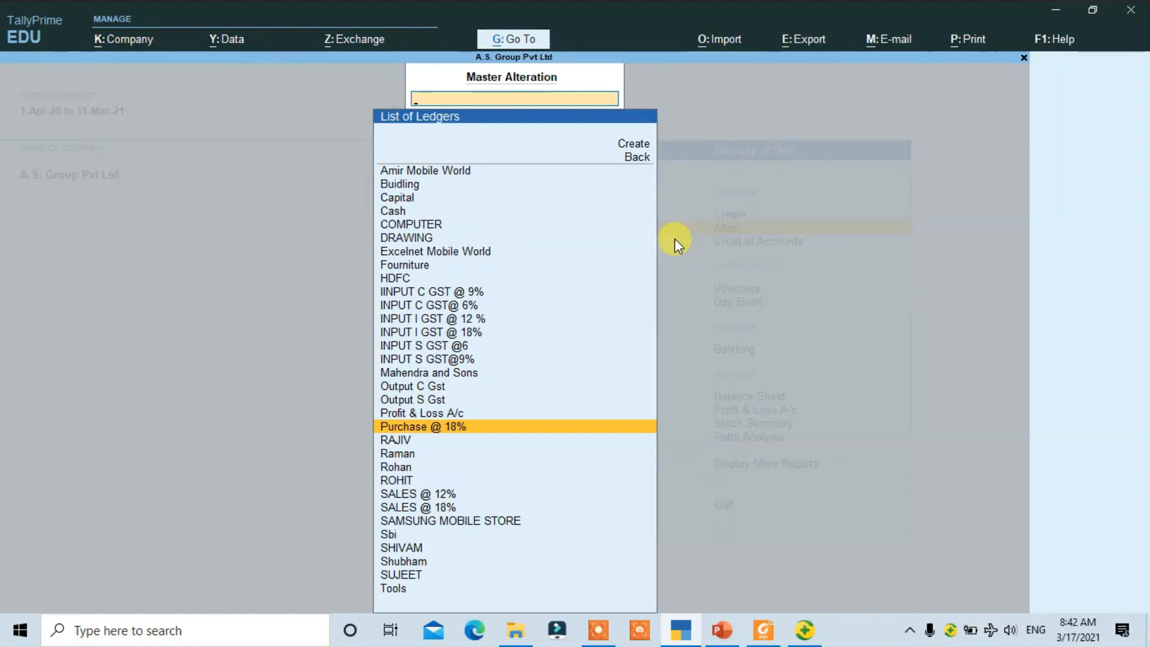
{"action": "key", "text": "Escape"}
{"action": "key", "text": "Escape"}
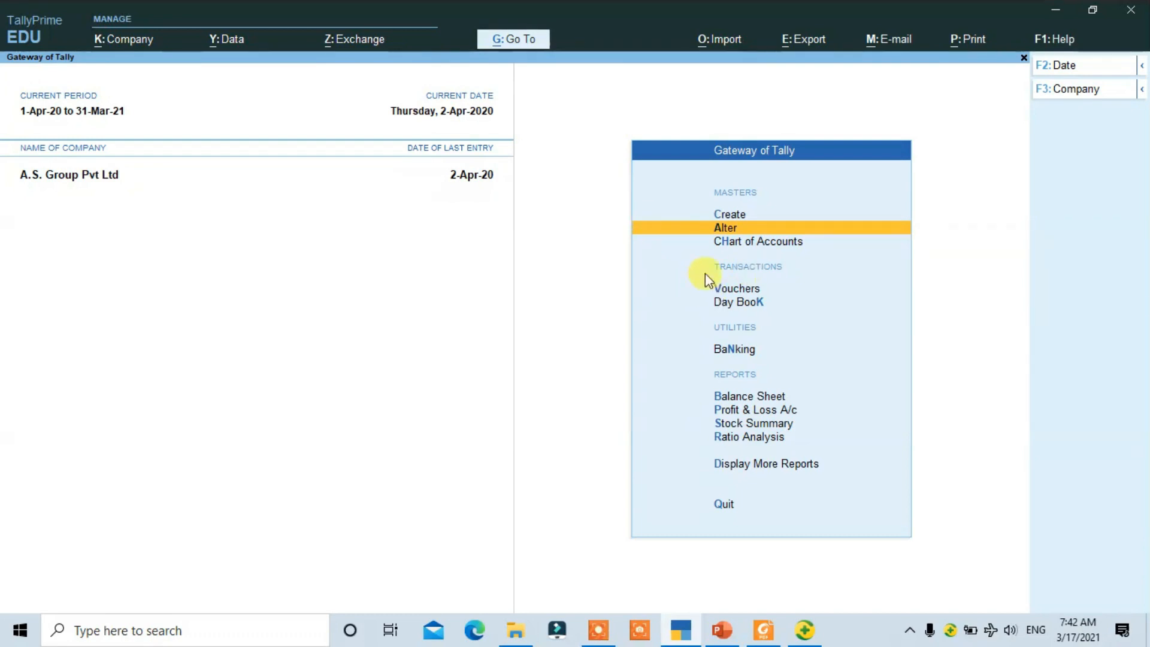
Step: Open voucher entry, look over the Mahendra and Sons invoice in Foxit Reader, and switch TallyPrime to a Purchase voucher
{"action": "left_click", "coordinate": [739, 291]}
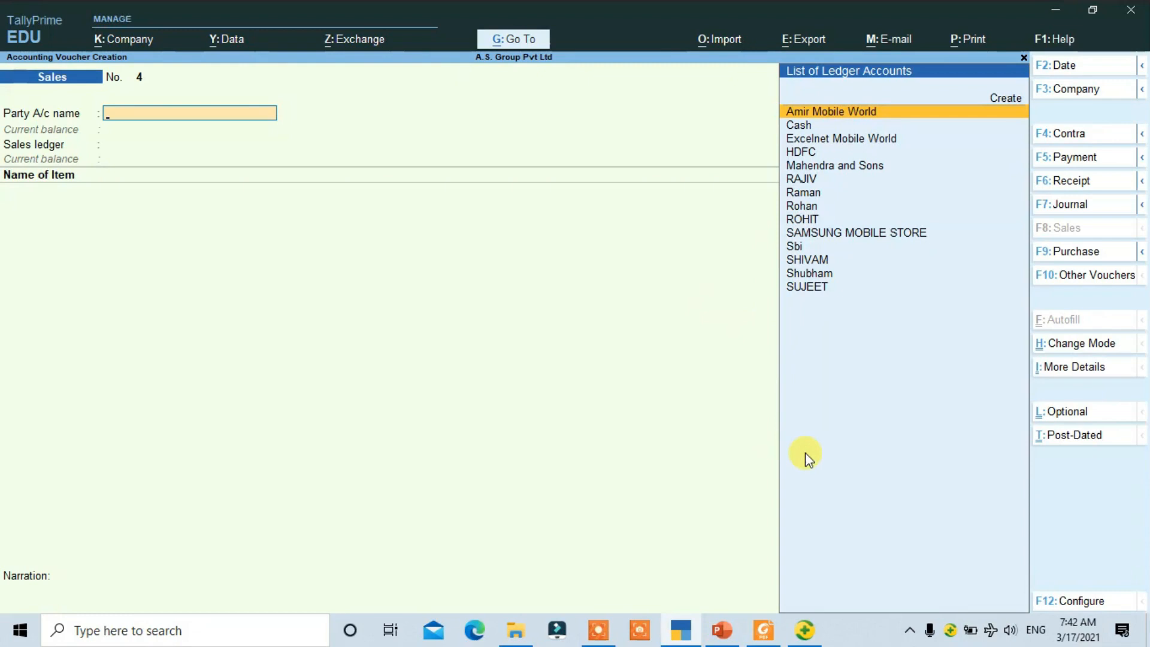
{"action": "left_click", "coordinate": [763, 629]}
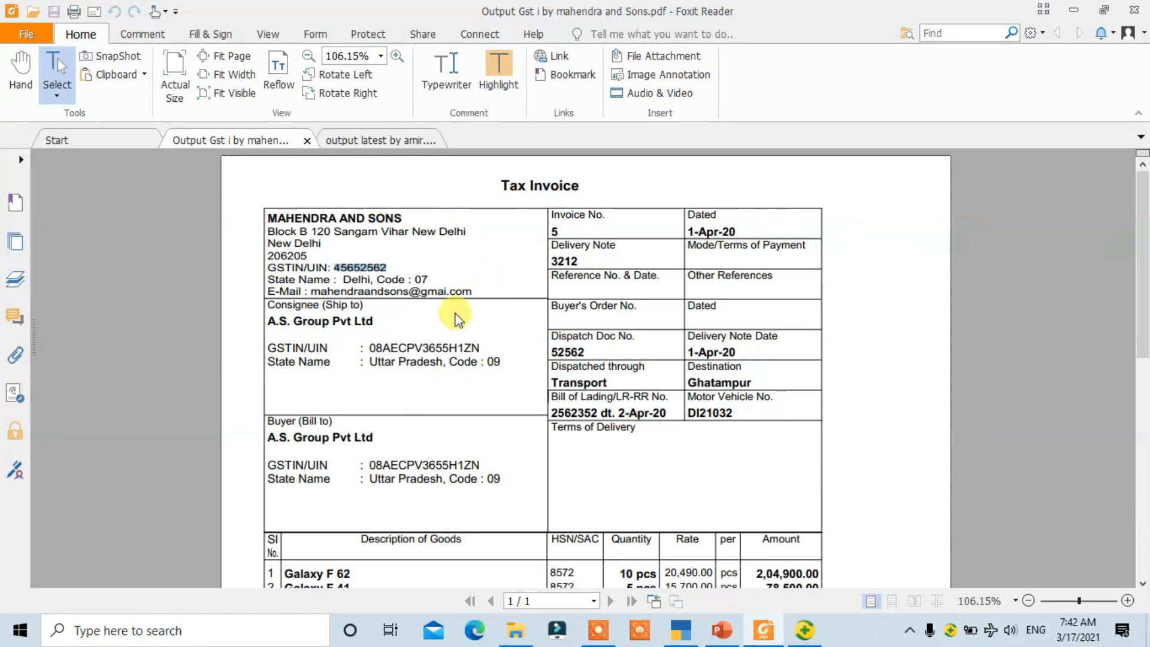
{"action": "scroll", "coordinate": [466, 316], "scroll_direction": "down", "scroll_amount": 4}
{"action": "scroll", "coordinate": [466, 317], "scroll_direction": "down", "scroll_amount": 2}
{"action": "scroll", "coordinate": [461, 312], "scroll_direction": "up", "scroll_amount": 6}
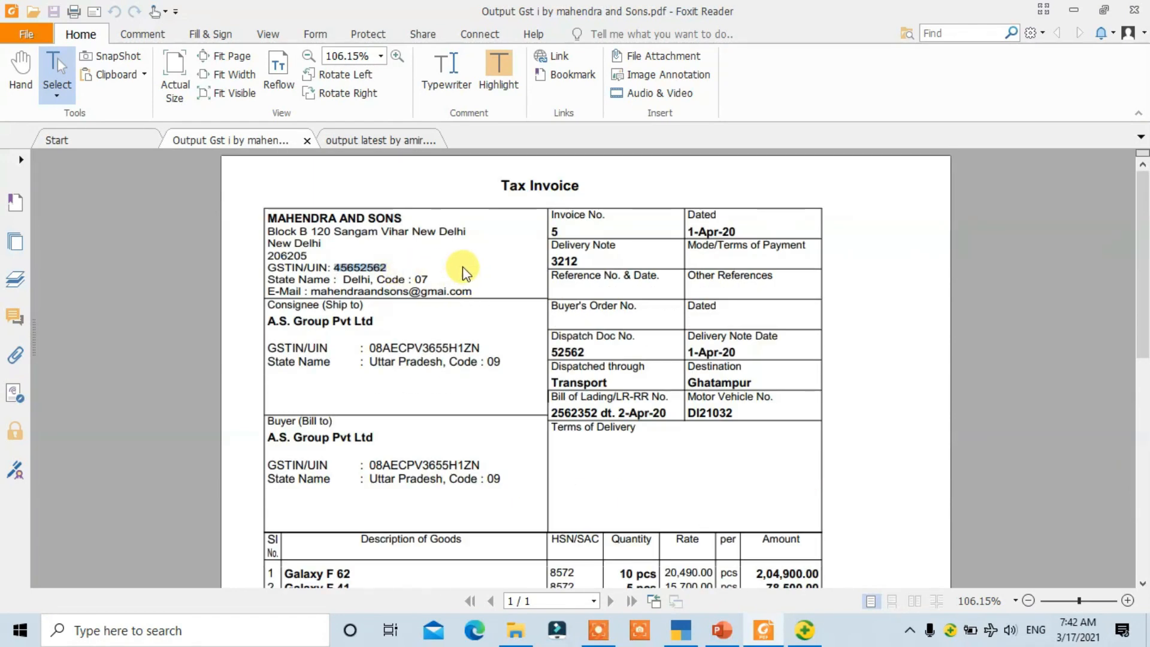
{"action": "left_click", "coordinate": [681, 630]}
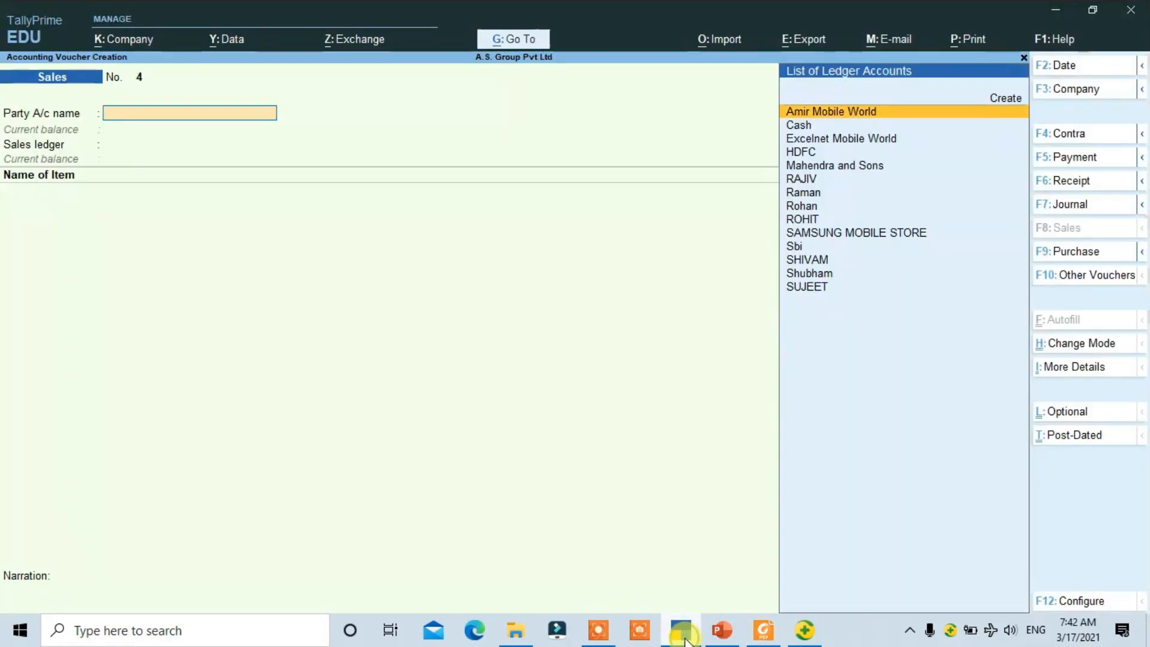
{"action": "left_click", "coordinate": [1076, 252]}
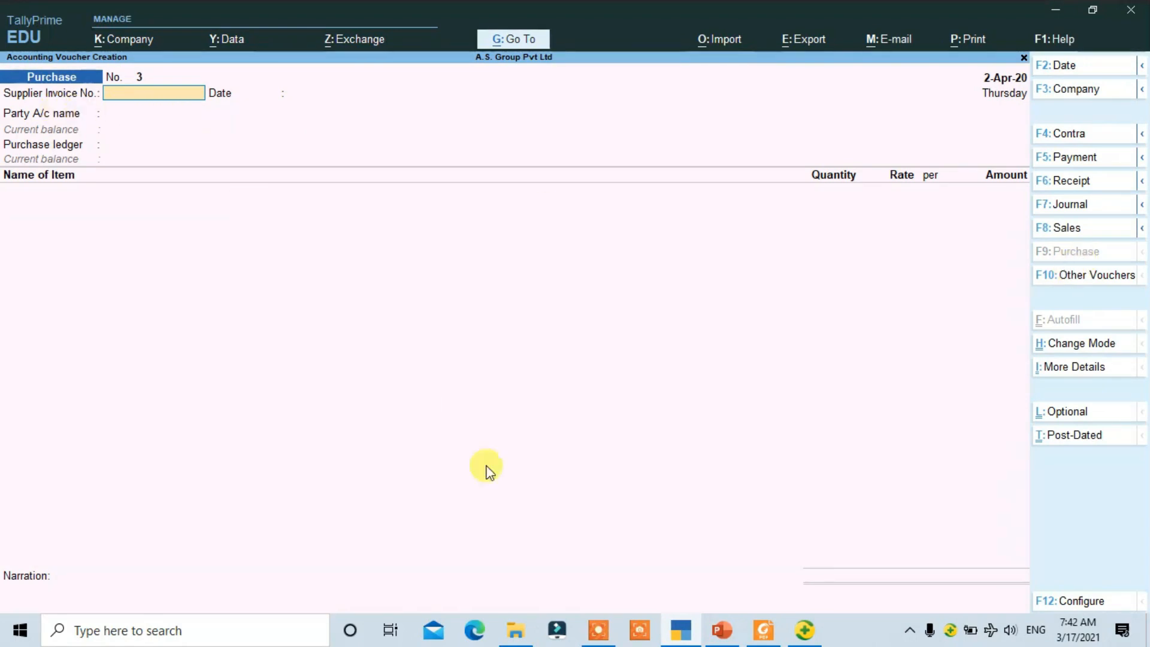
Step: Enter supplier invoice number 5 dated 1-Apr-20 in the purchase voucher, as given on the Mahendra and Sons invoice
{"action": "left_click", "coordinate": [763, 630]}
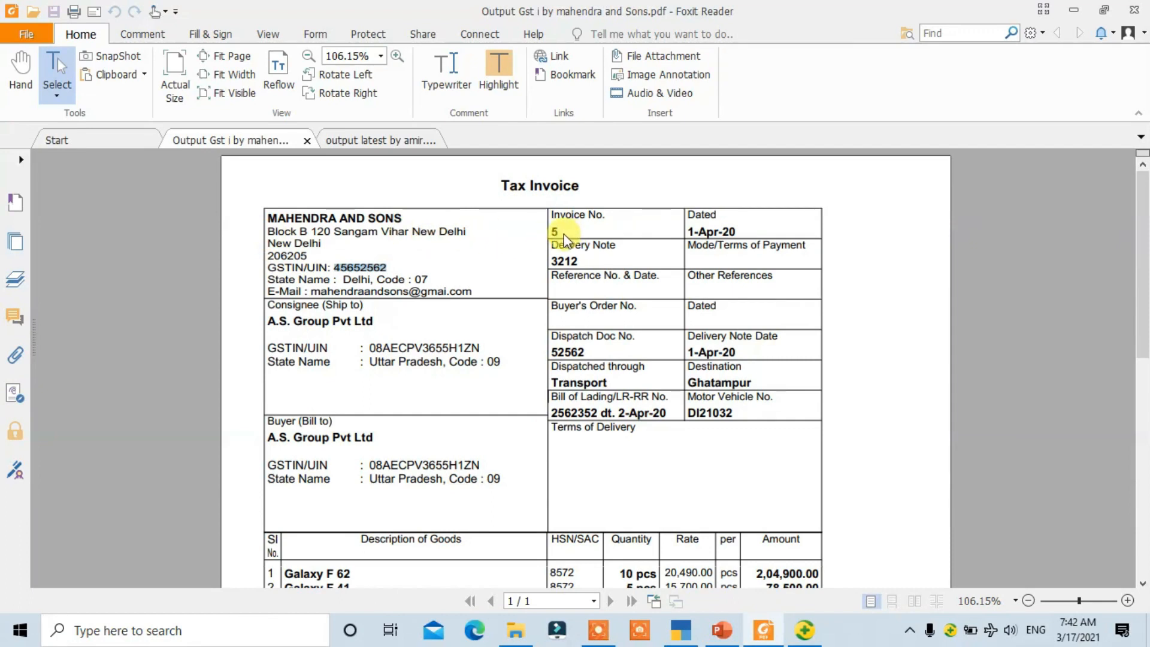
{"action": "left_click", "coordinate": [677, 629]}
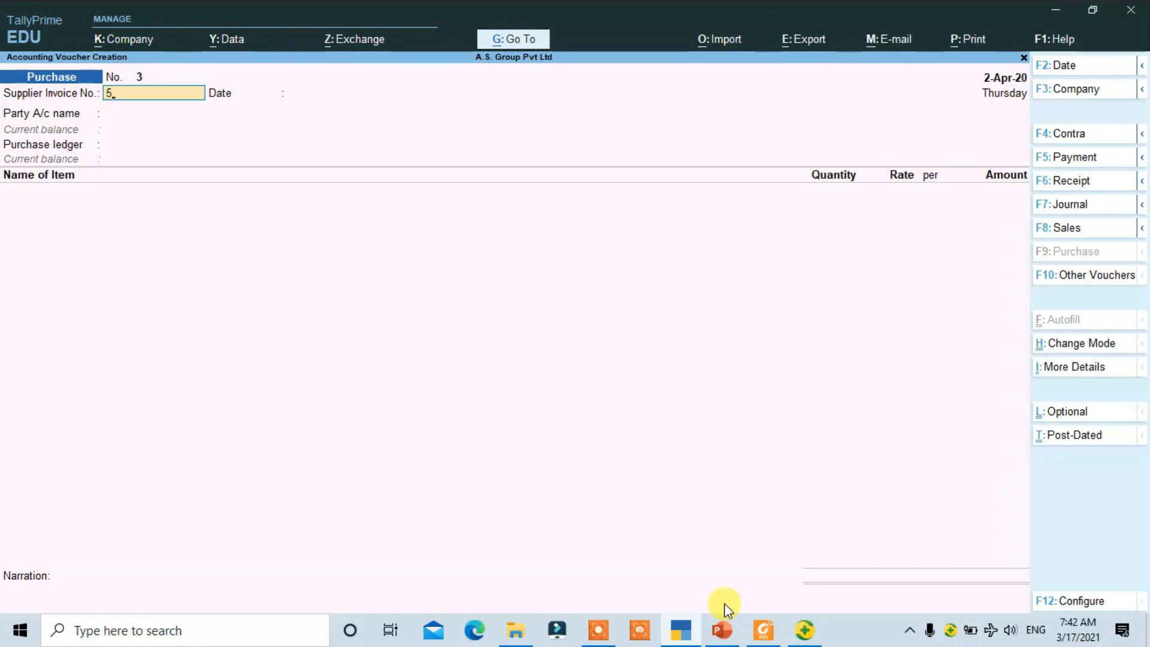
{"action": "type", "text": "5"}
{"action": "key", "text": "Return"}
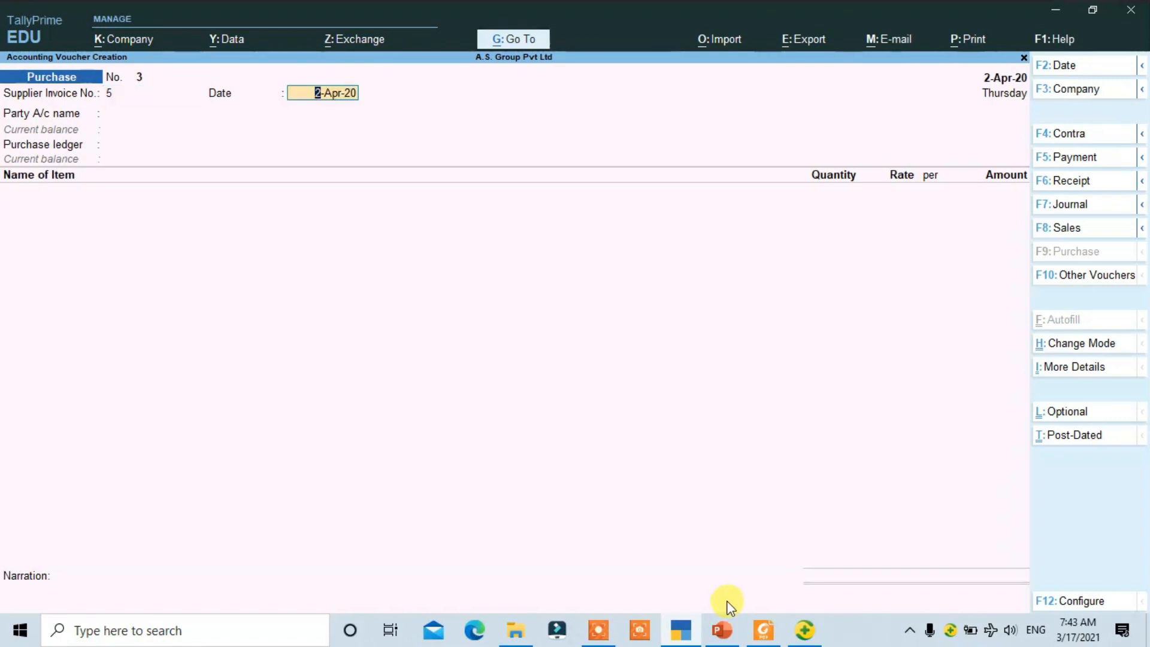
{"action": "key", "text": "alt+Tab"}
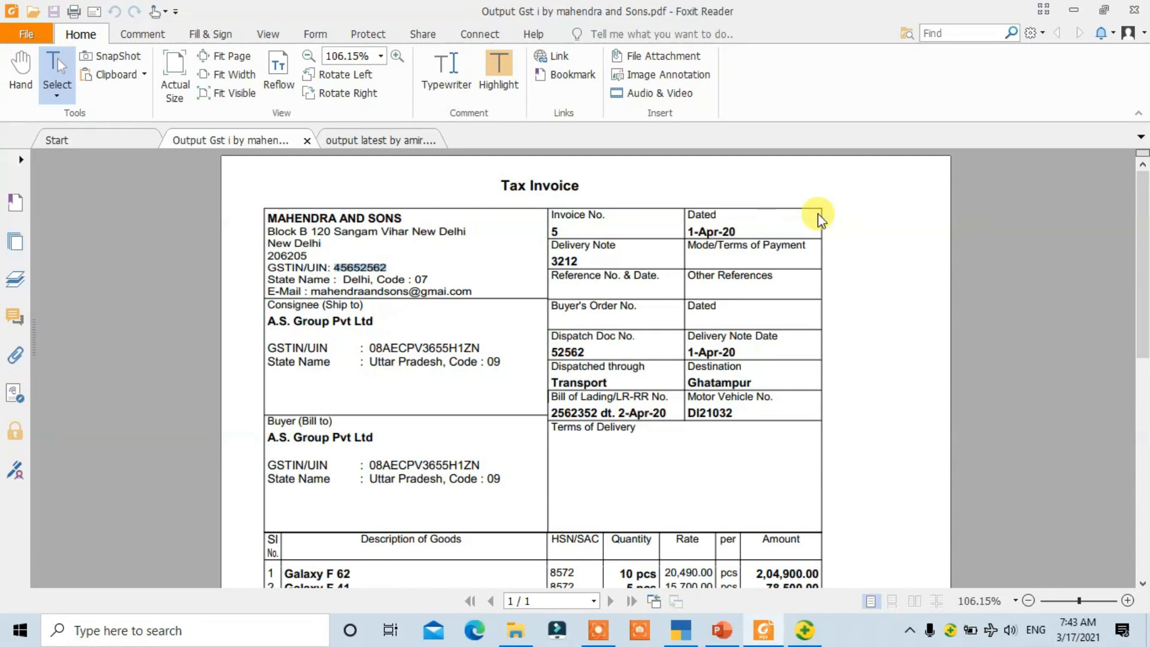
{"action": "key", "text": "alt+Tab"}
{"action": "type", "text": "1APR20"}
{"action": "key", "text": "Return"}
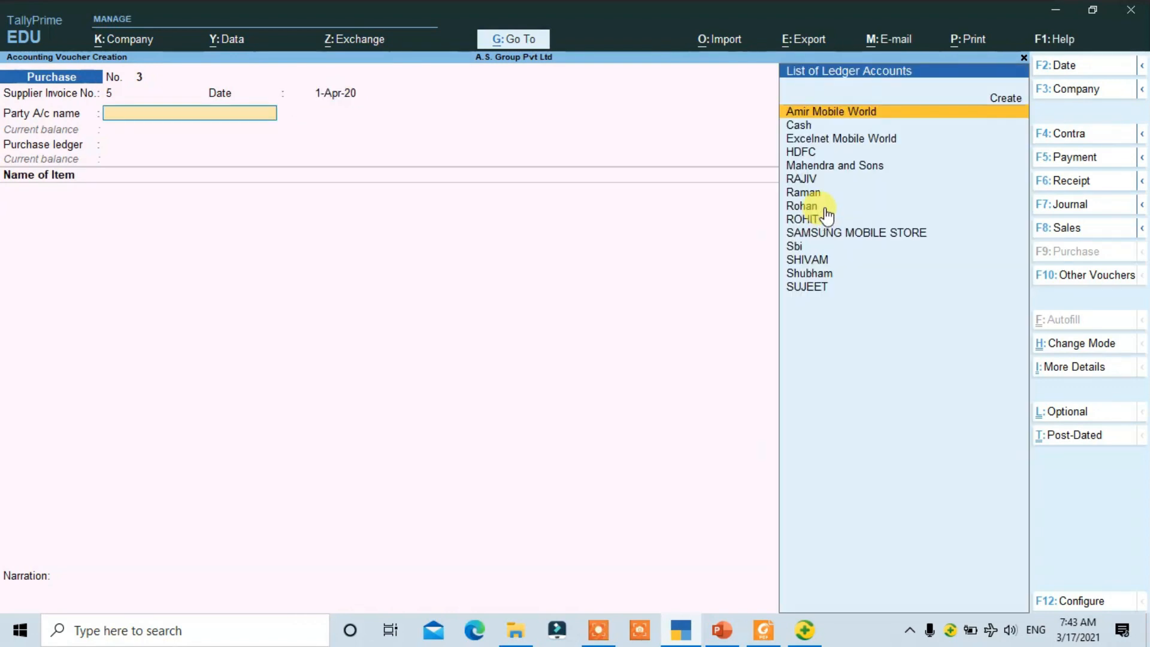
Step: Set the purchase voucher's party account to Mahendra and Sons after checking the supplier name on the invoice
{"action": "key", "text": "alt+Tab"}
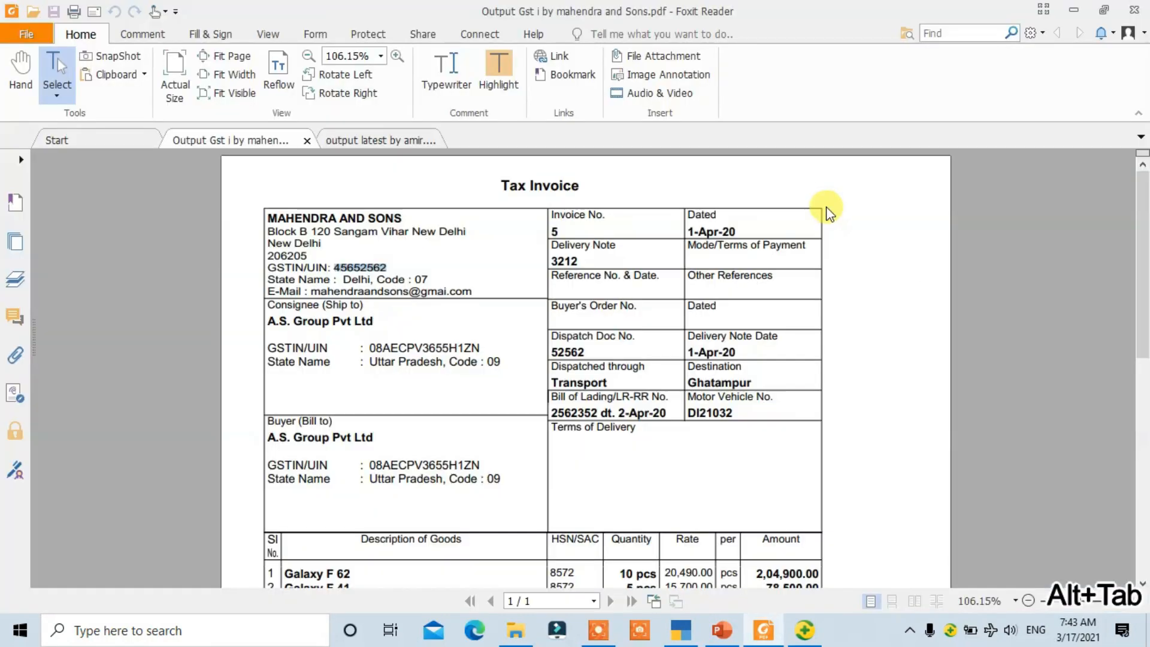
{"action": "key", "text": "alt+Tab"}
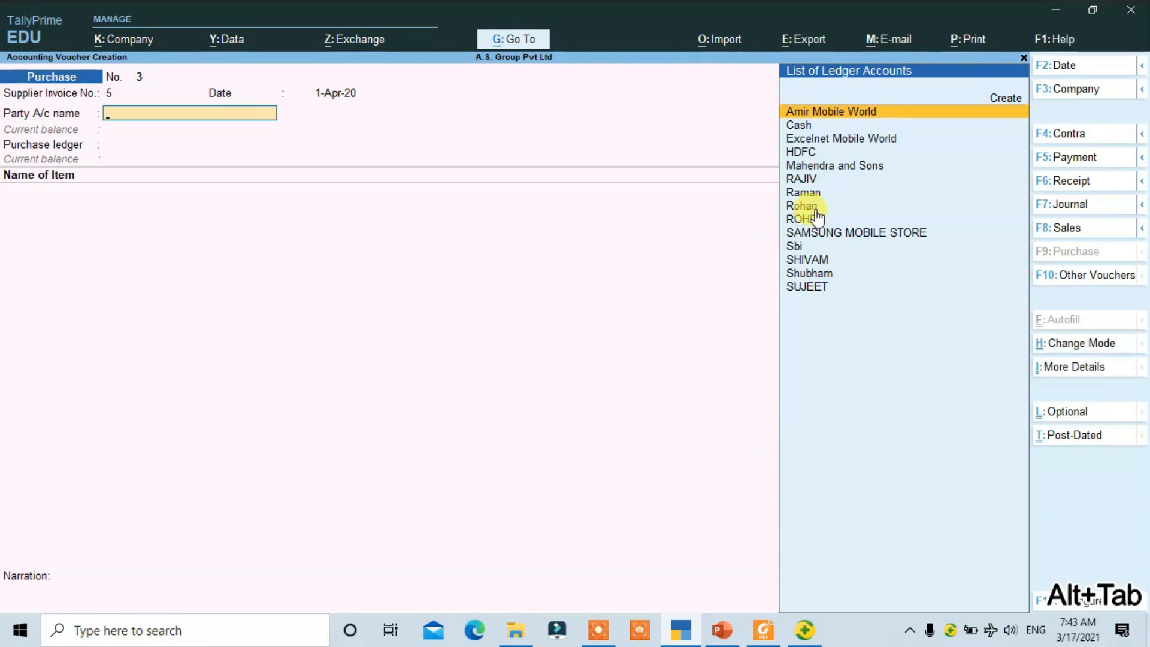
{"action": "key", "text": "Down"}
{"action": "key", "text": "Down"}
{"action": "key", "text": "Down"}
{"action": "key", "text": "Down"}
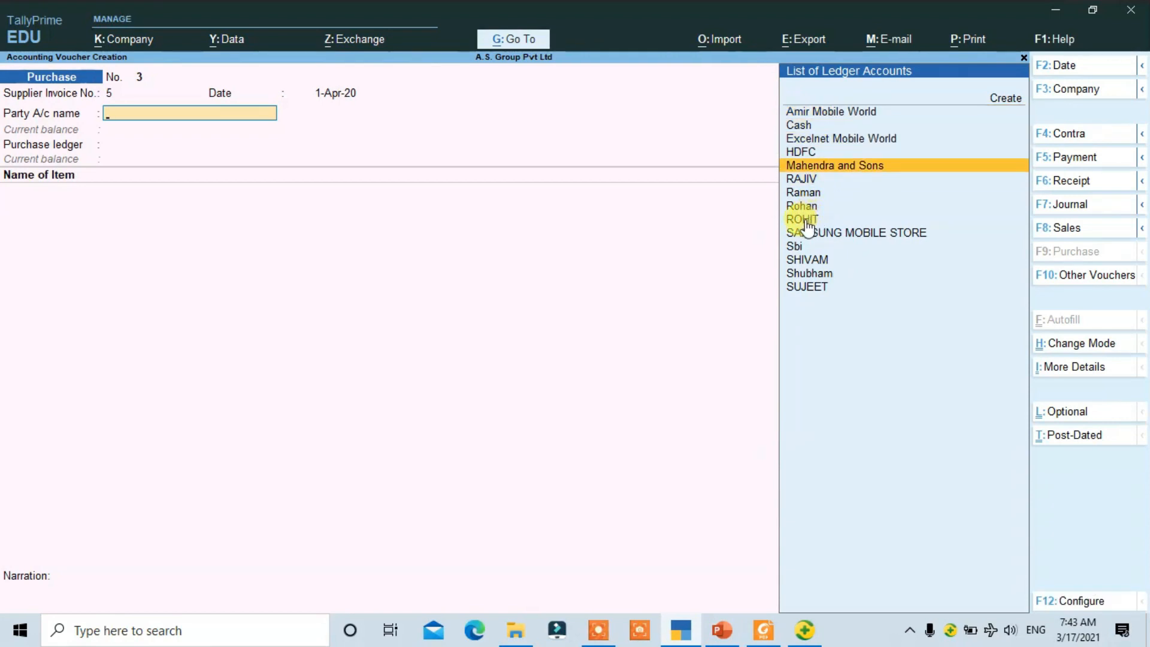
{"action": "key", "text": "Return"}
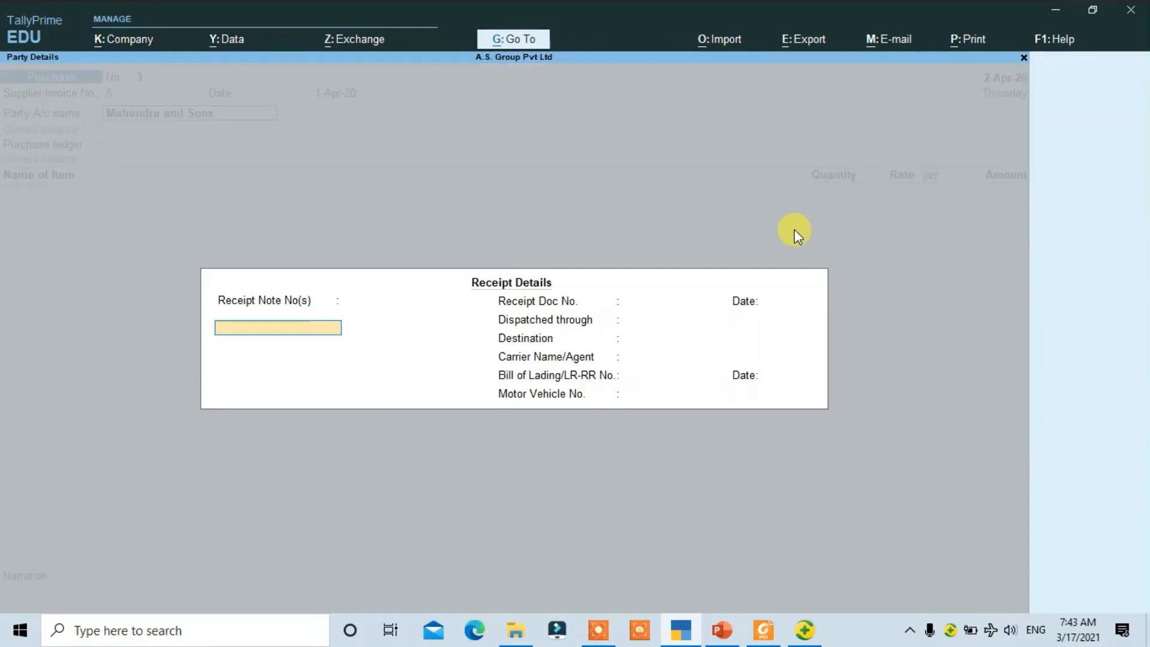
Step: Look up the delivery note number on the invoice and enter 3212 as the receipt note number in the receipt details
{"action": "key", "text": "alt+Tab"}
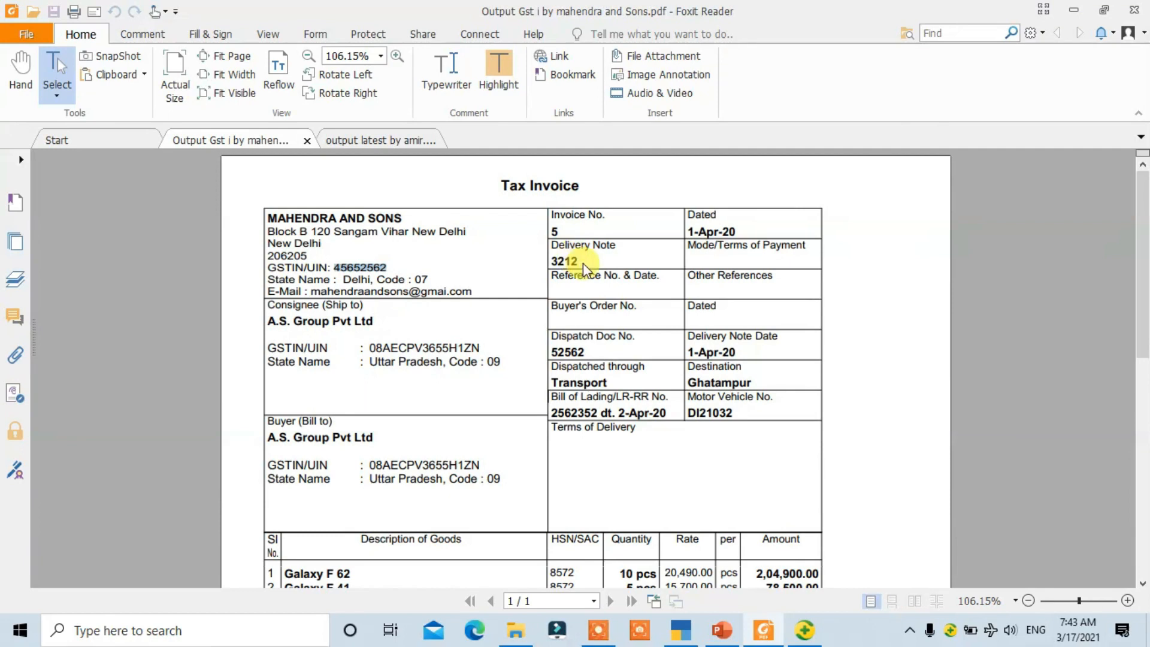
{"action": "left_click", "coordinate": [681, 629]}
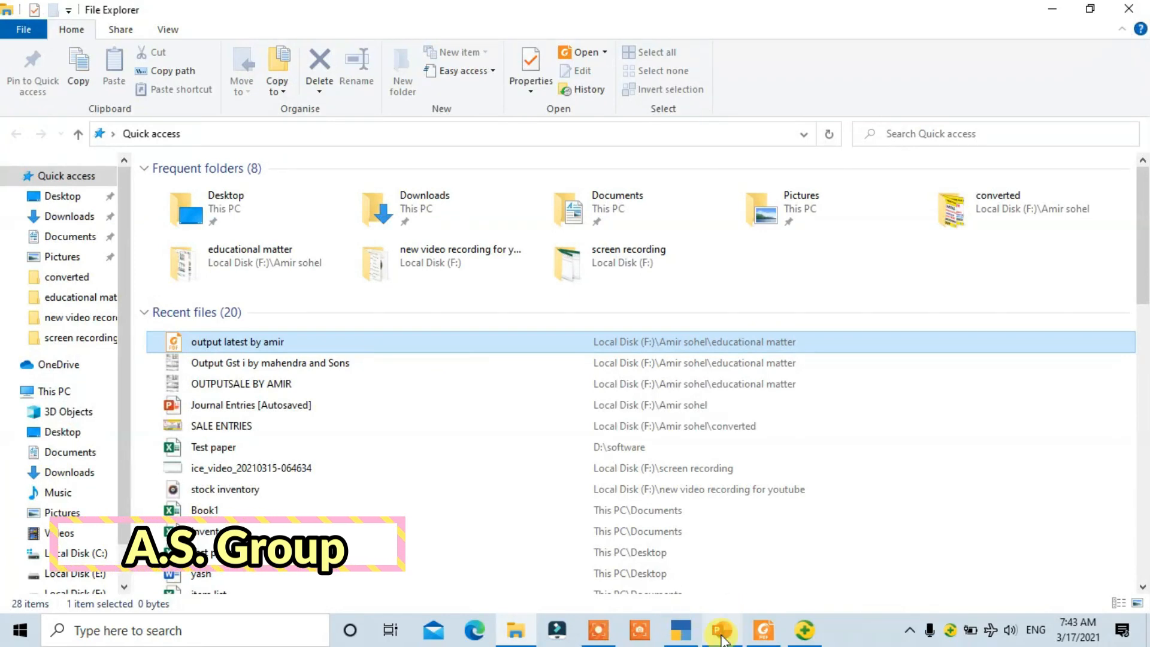
{"action": "left_click", "coordinate": [681, 636]}
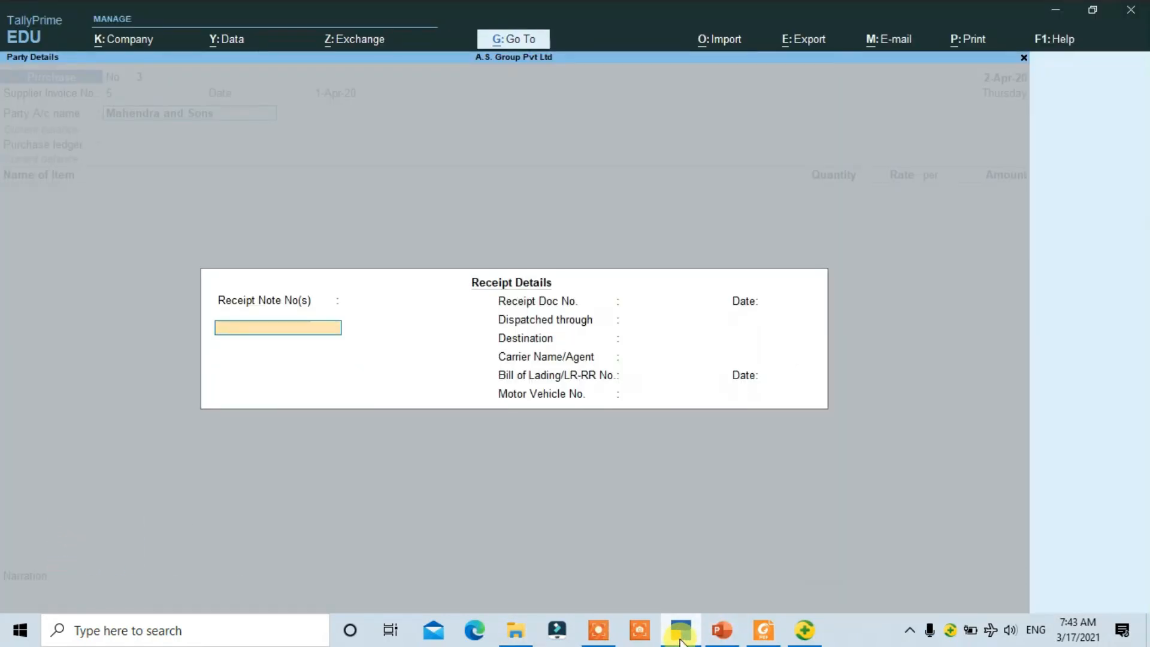
{"action": "key", "text": "Return"}
{"action": "key", "text": "BackSpace"}
{"action": "key", "text": "Return"}
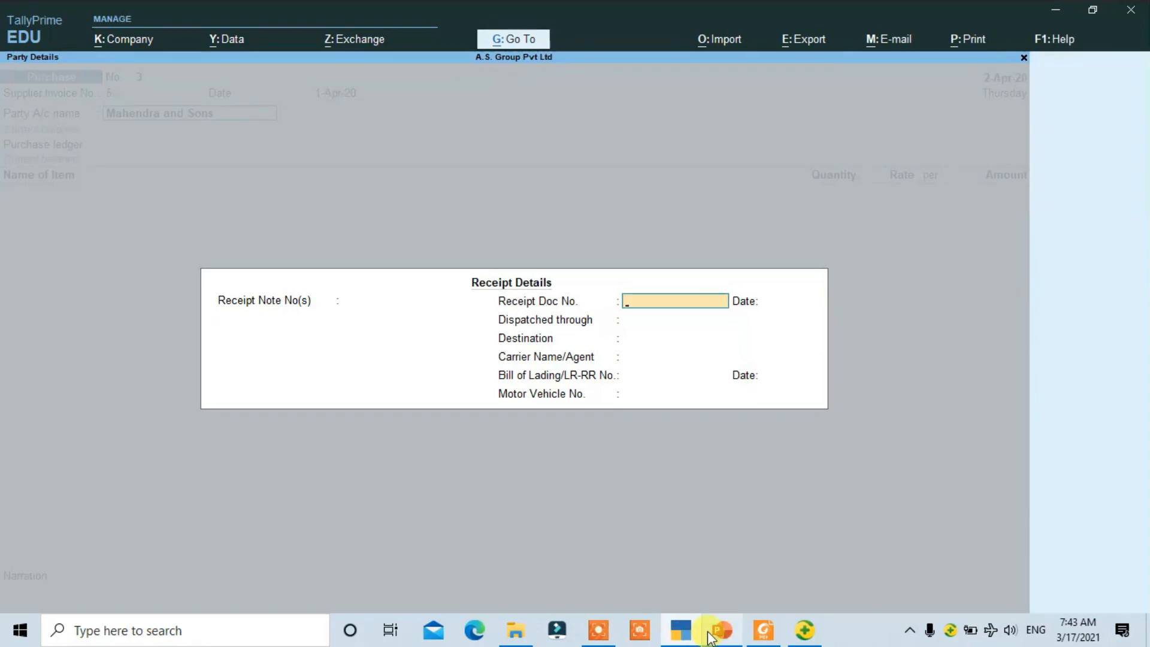
{"action": "mouse_move", "coordinate": [710, 637]}
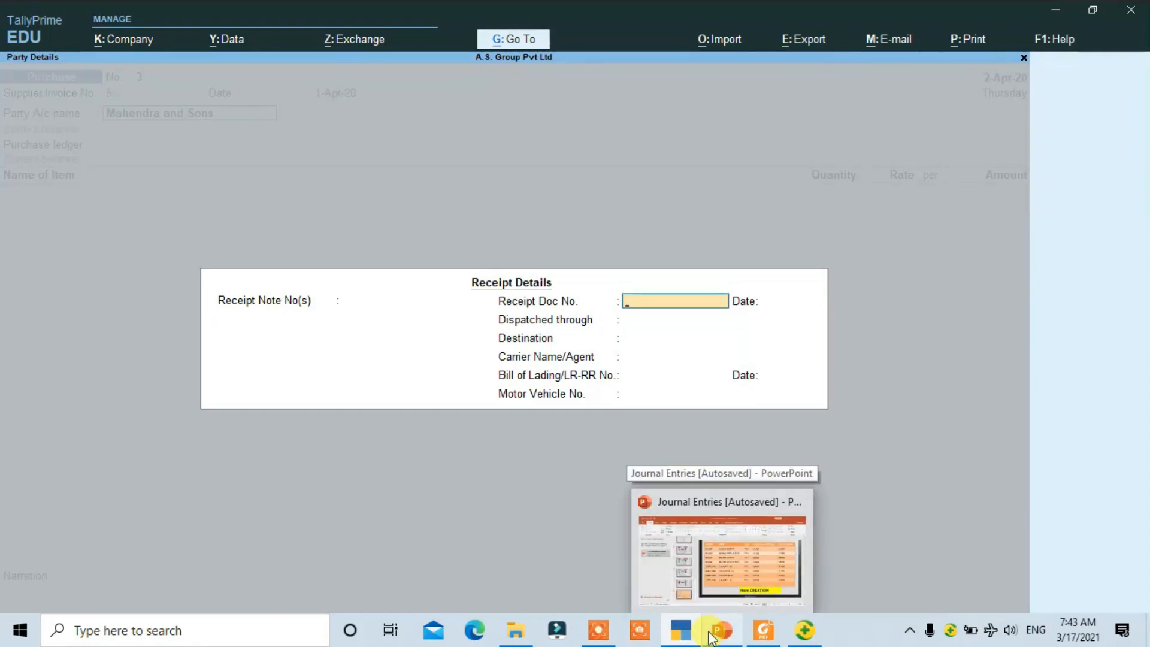
{"action": "key", "text": "BackSpace"}
{"action": "type", "text": "321"}
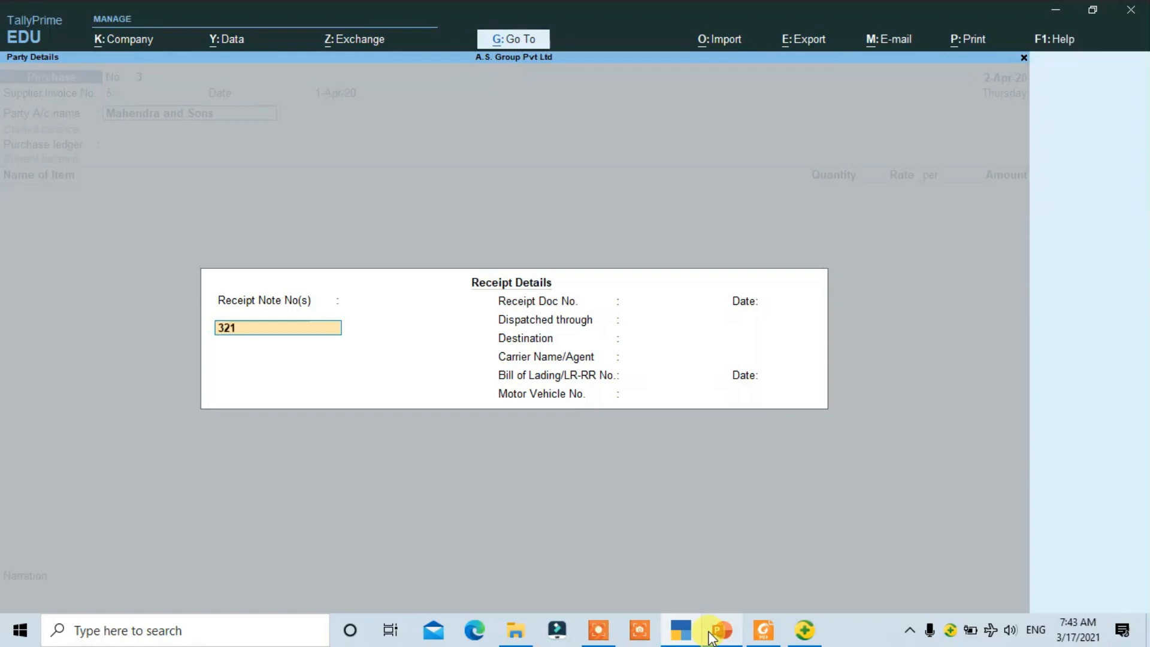
{"action": "type", "text": "2"}
{"action": "key", "text": "Return"}
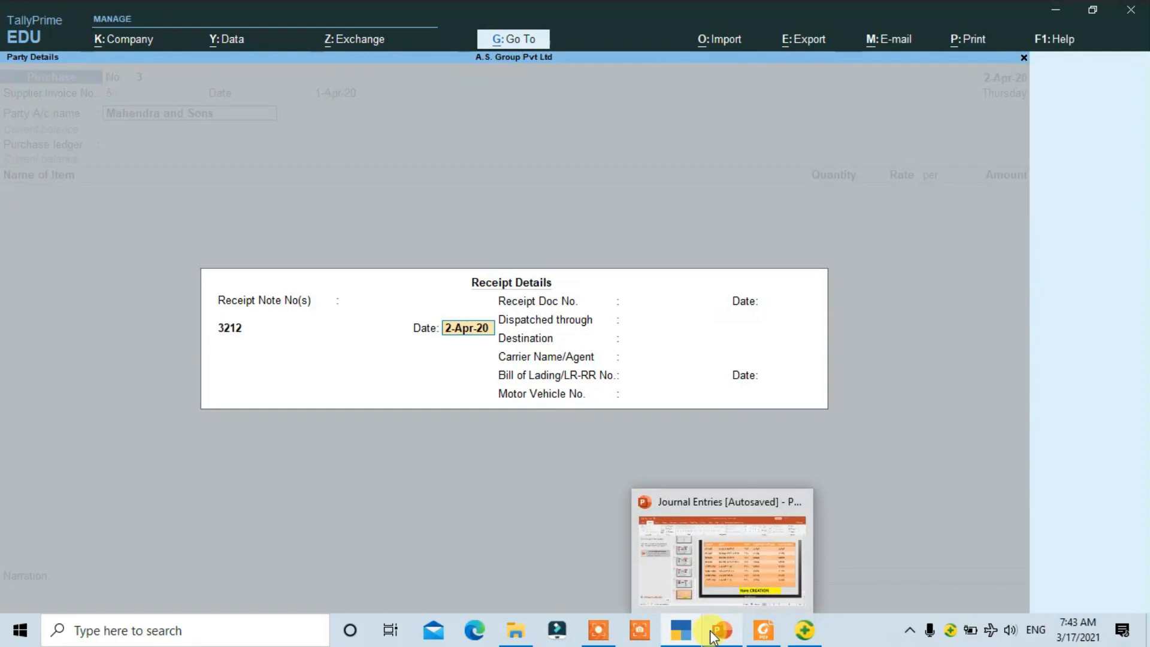
Step: Date receipt note 3212 as 1-Apr-20 and finish the receipt note list
{"action": "type", "text": "1"}
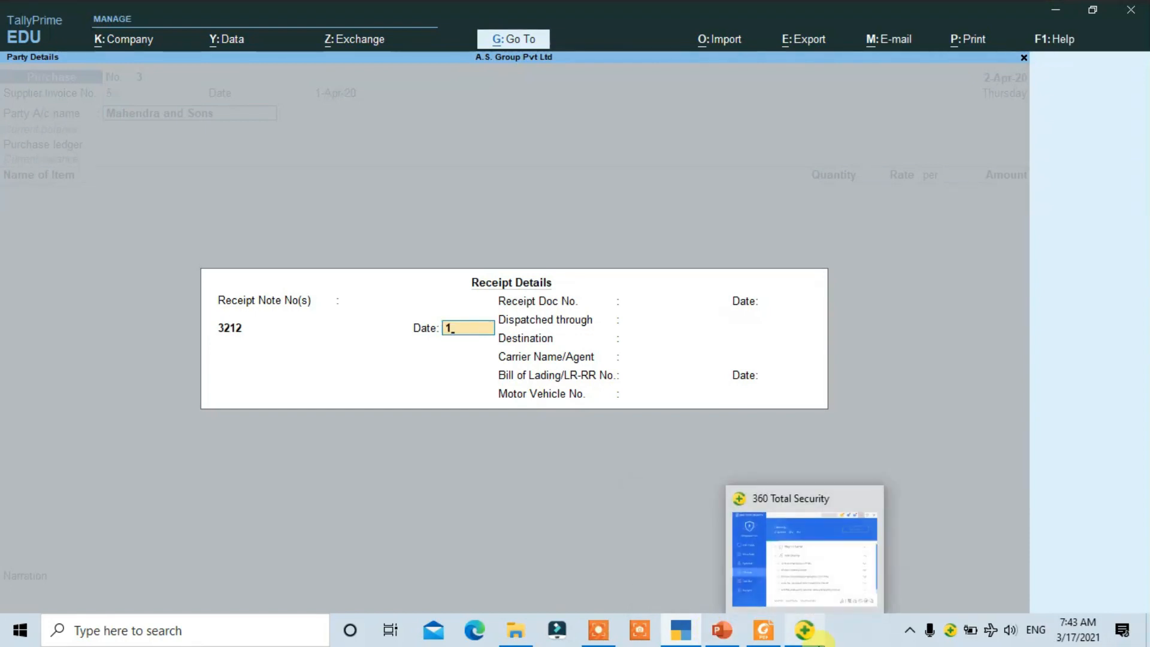
{"action": "type", "text": "APR"}
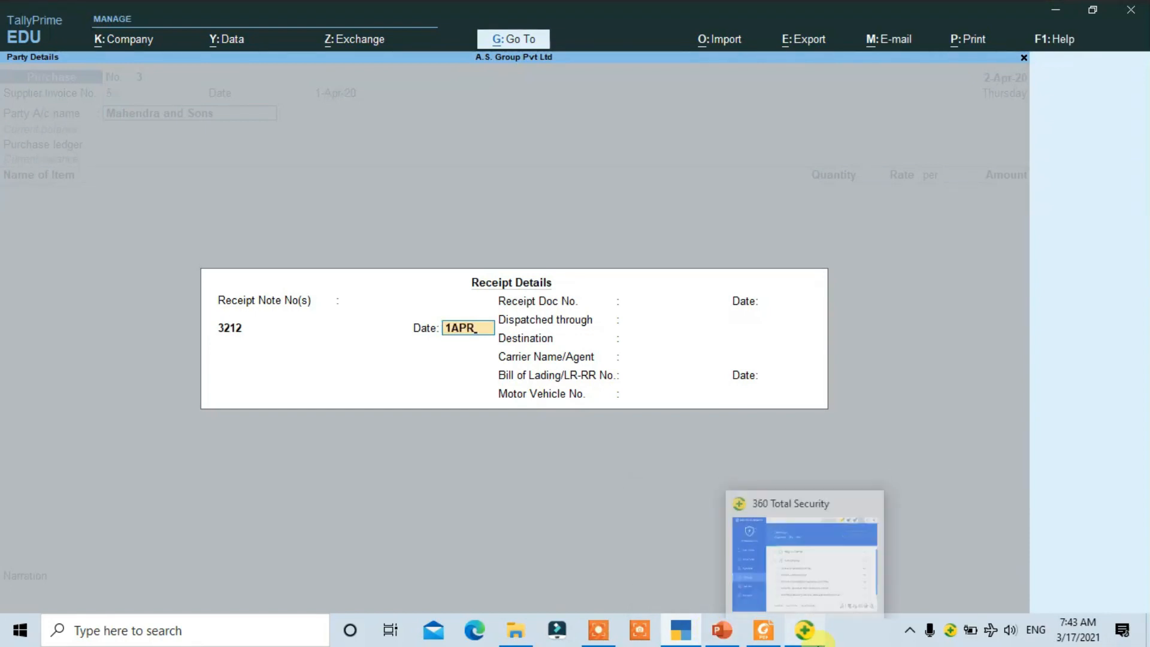
{"action": "type", "text": "20"}
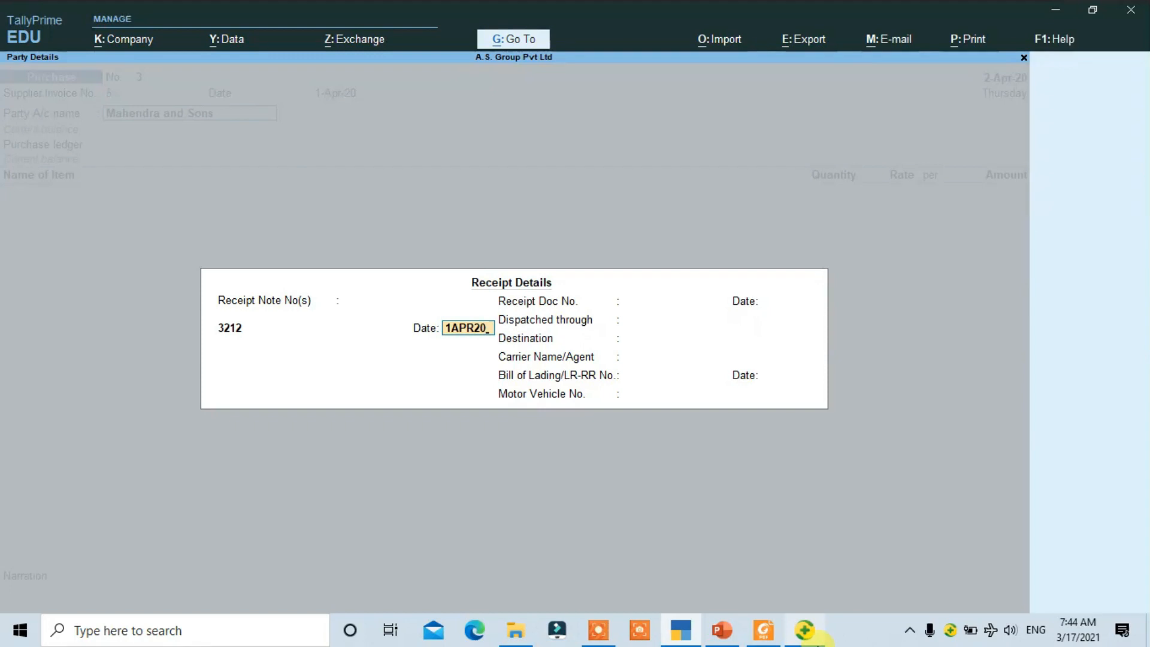
{"action": "key", "text": "Return"}
{"action": "key", "text": "Return"}
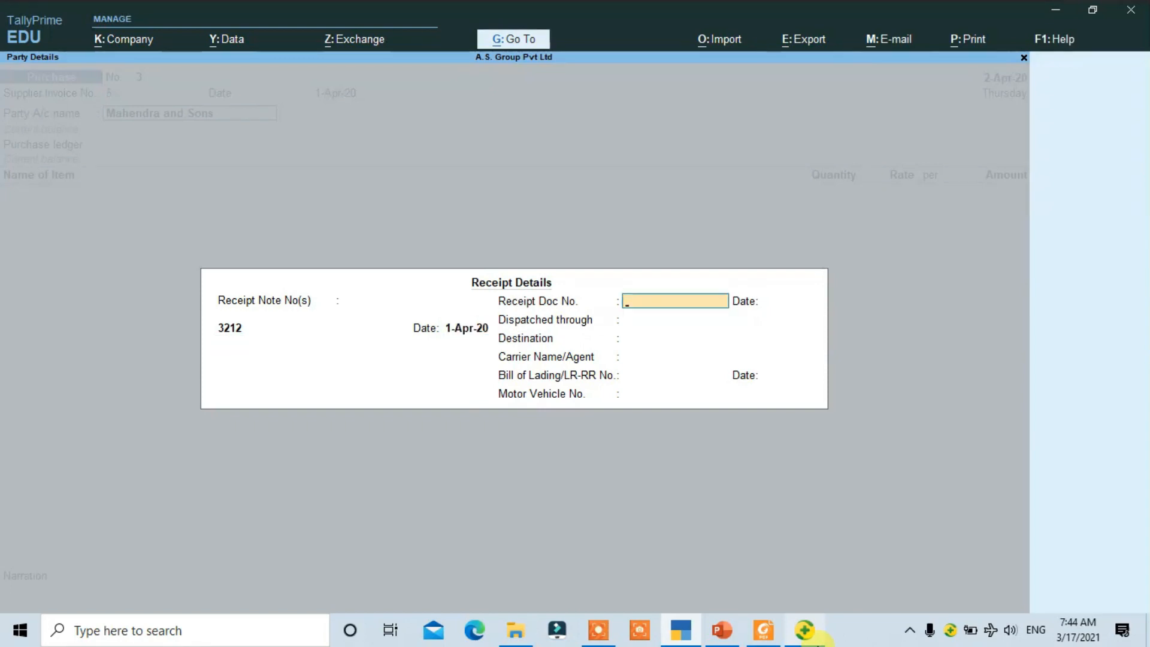
Step: Copy dispatch document number 52562 from the Mahendra and Sons invoice into the voucher's receipt document number
{"action": "key", "text": "alt+Tab"}
{"action": "key", "text": "alt+Tab"}
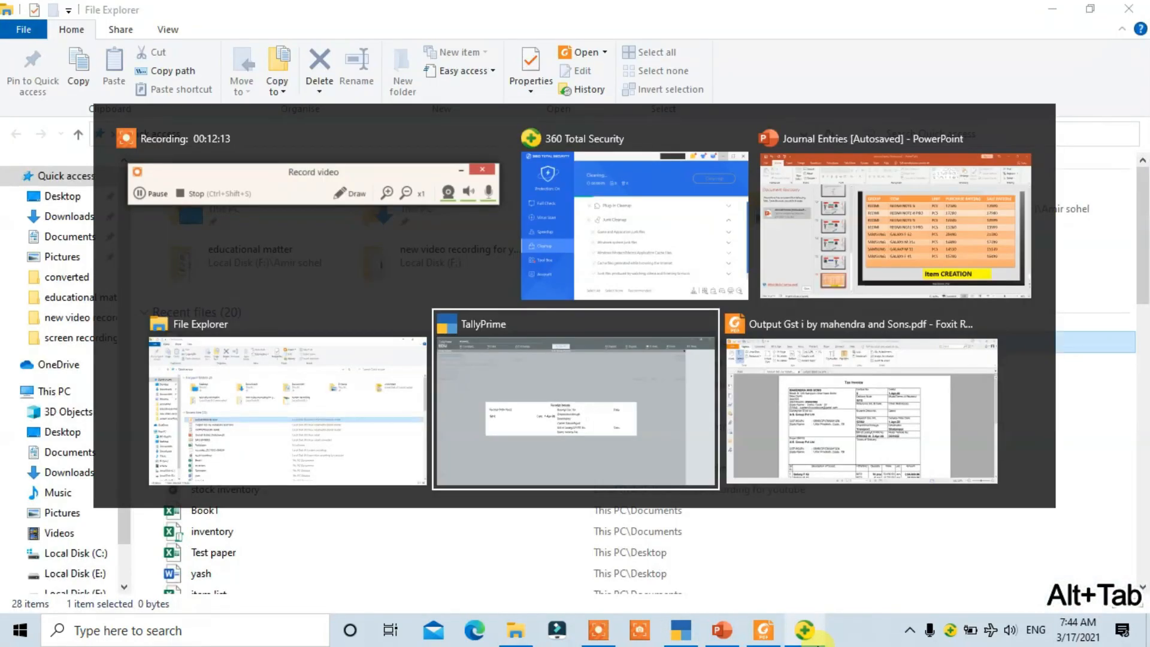
{"action": "key", "text": "alt+Tab"}
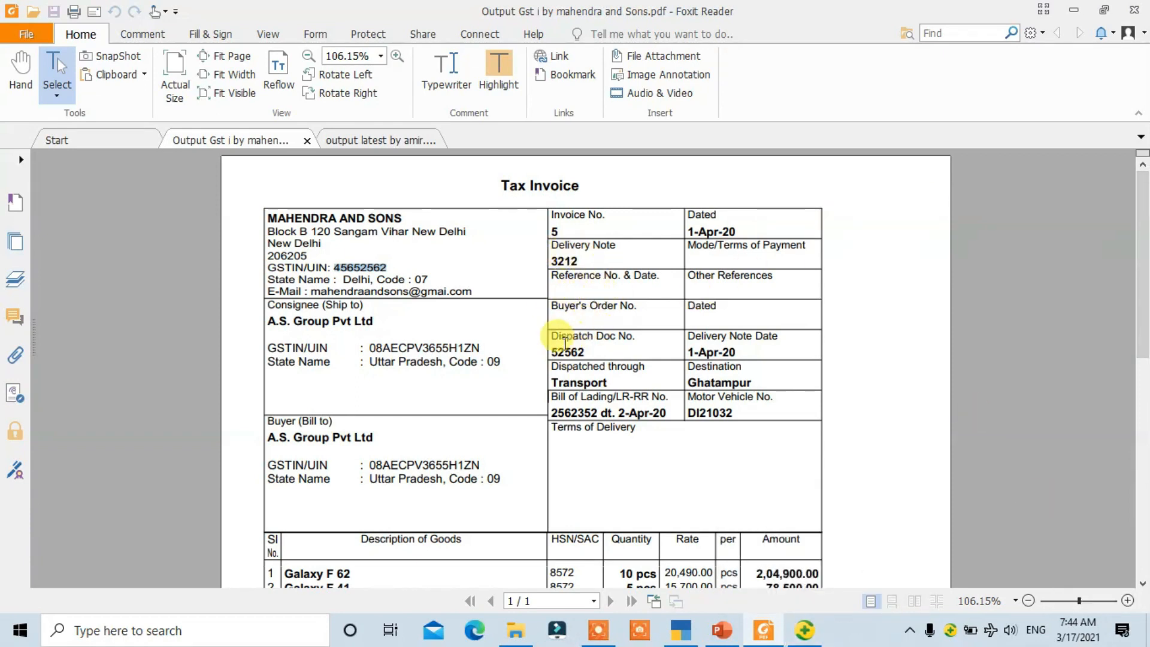
{"action": "left_click", "coordinate": [585, 350]}
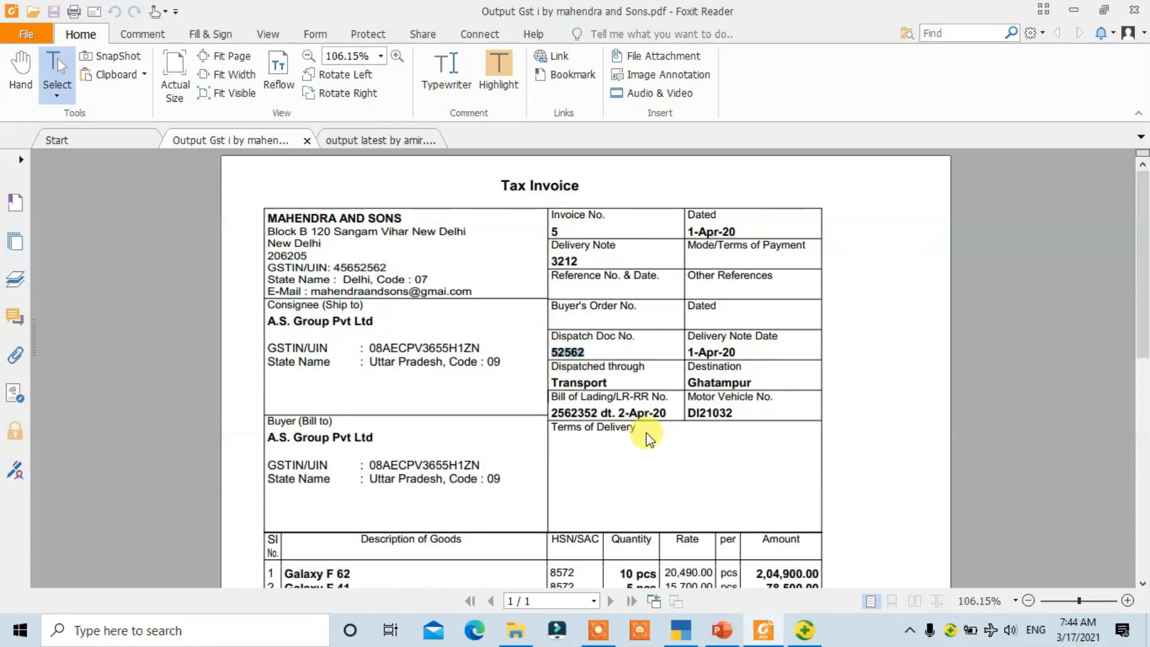
{"action": "key", "text": "ctrl+c"}
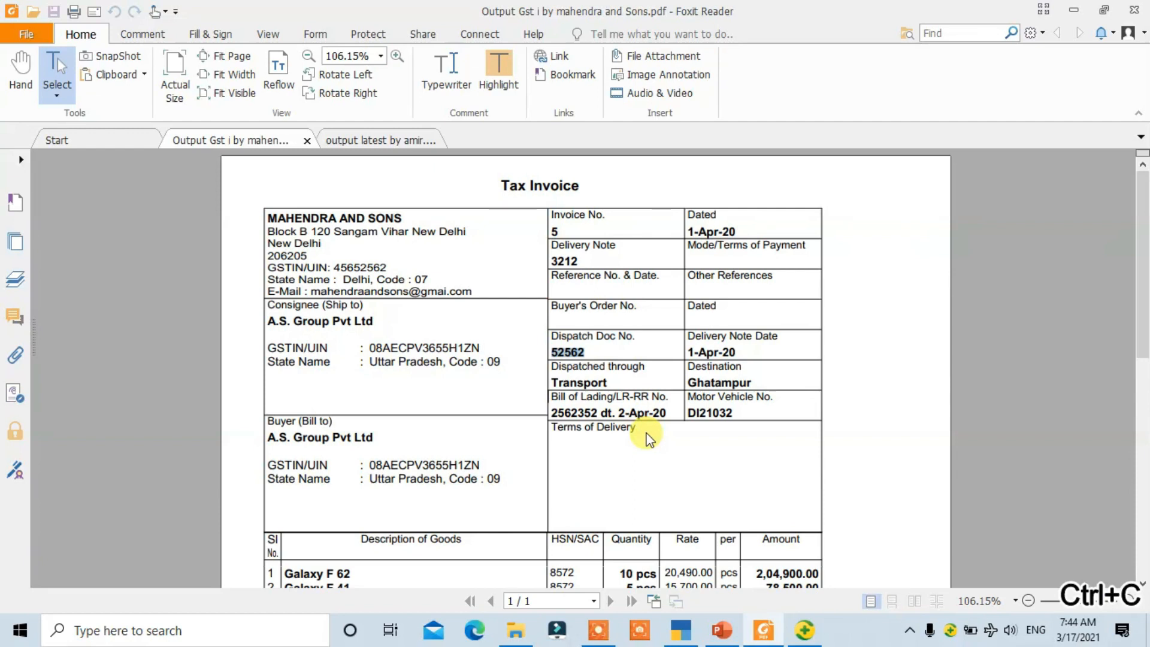
{"action": "key", "text": "alt+Tab"}
{"action": "key", "text": "alt+Tab"}
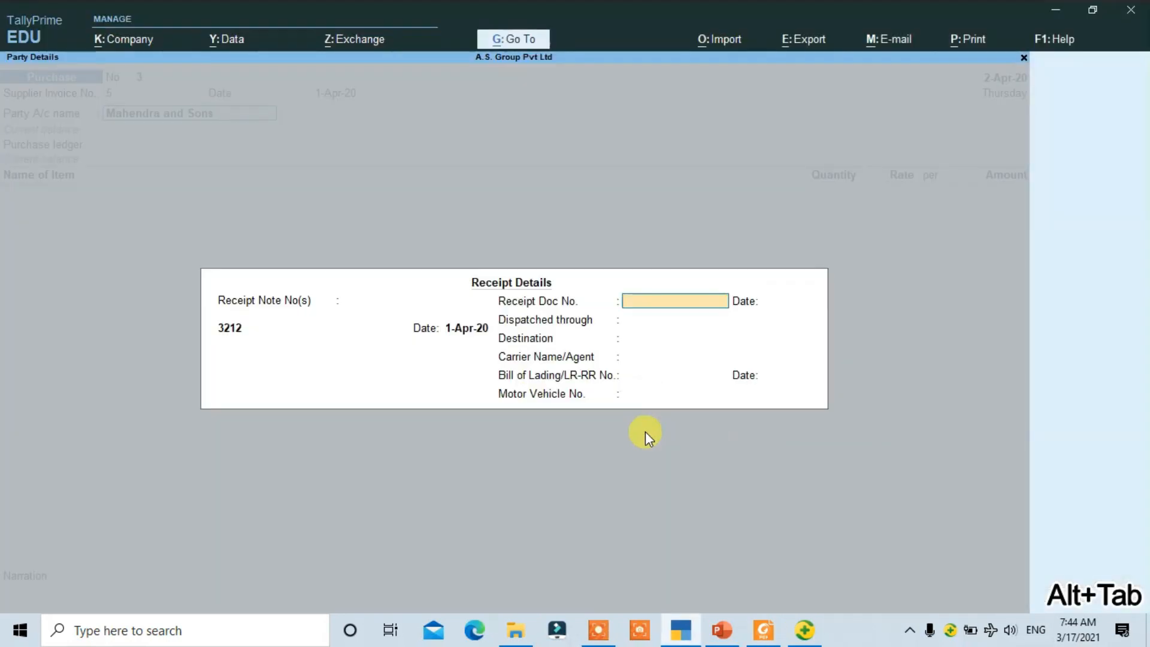
{"action": "key", "text": "ctrl+v"}
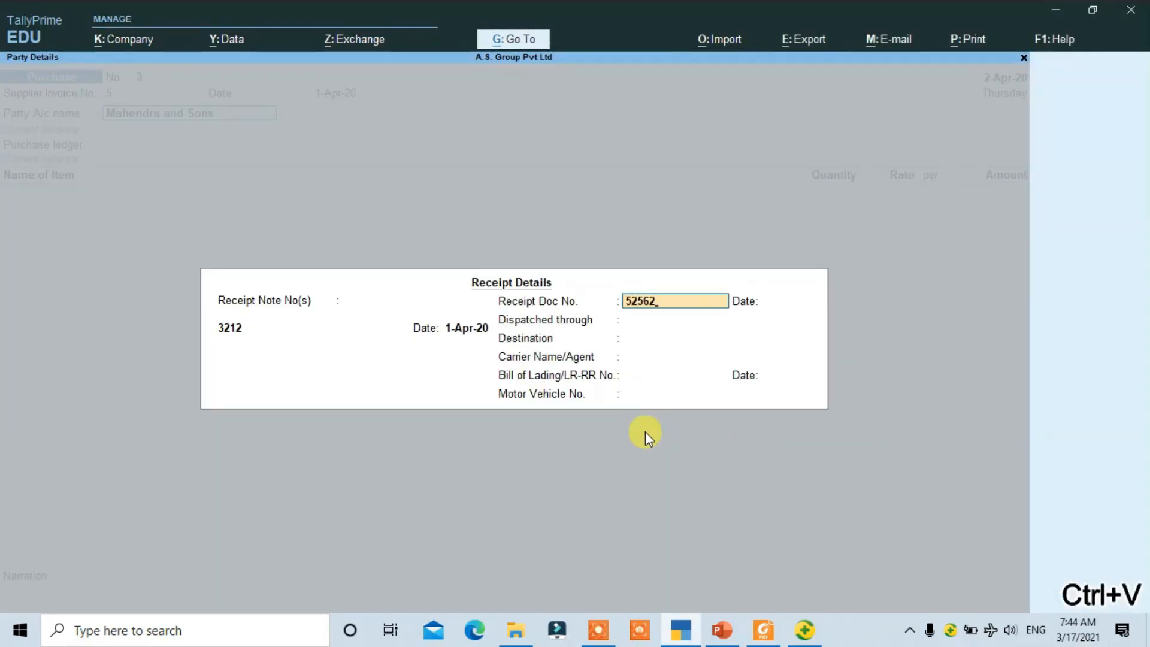
{"action": "key", "text": "Return"}
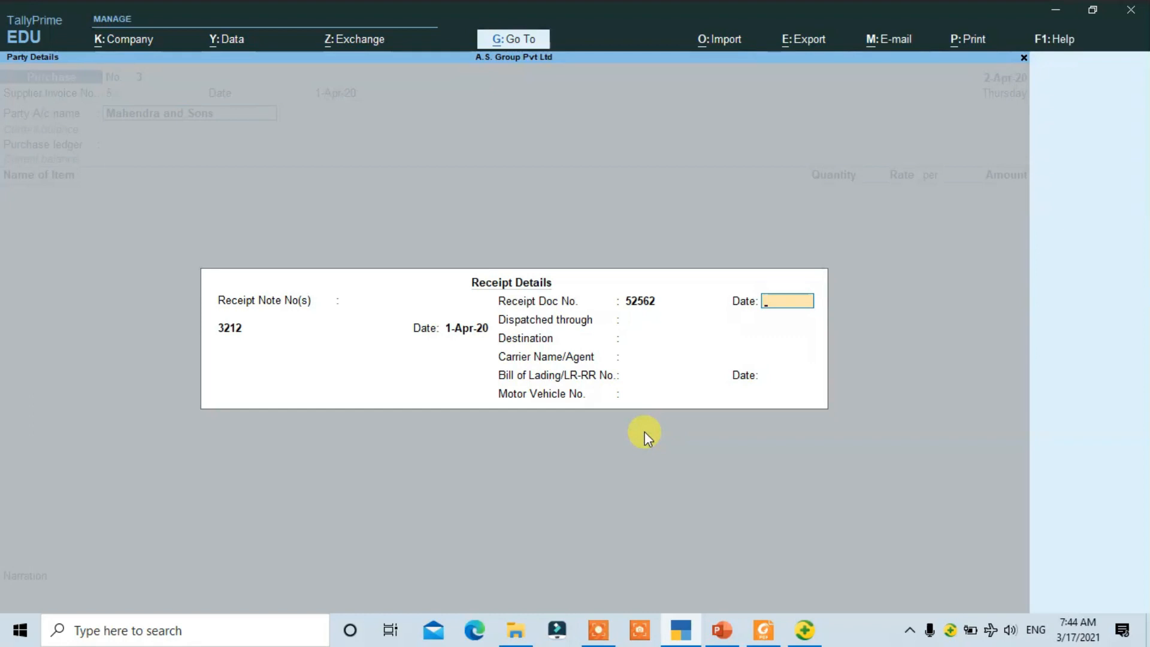
Step: Check the delivery note date on the invoice and date the receipt document 1-Apr-20
{"action": "key", "text": "alt+Tab"}
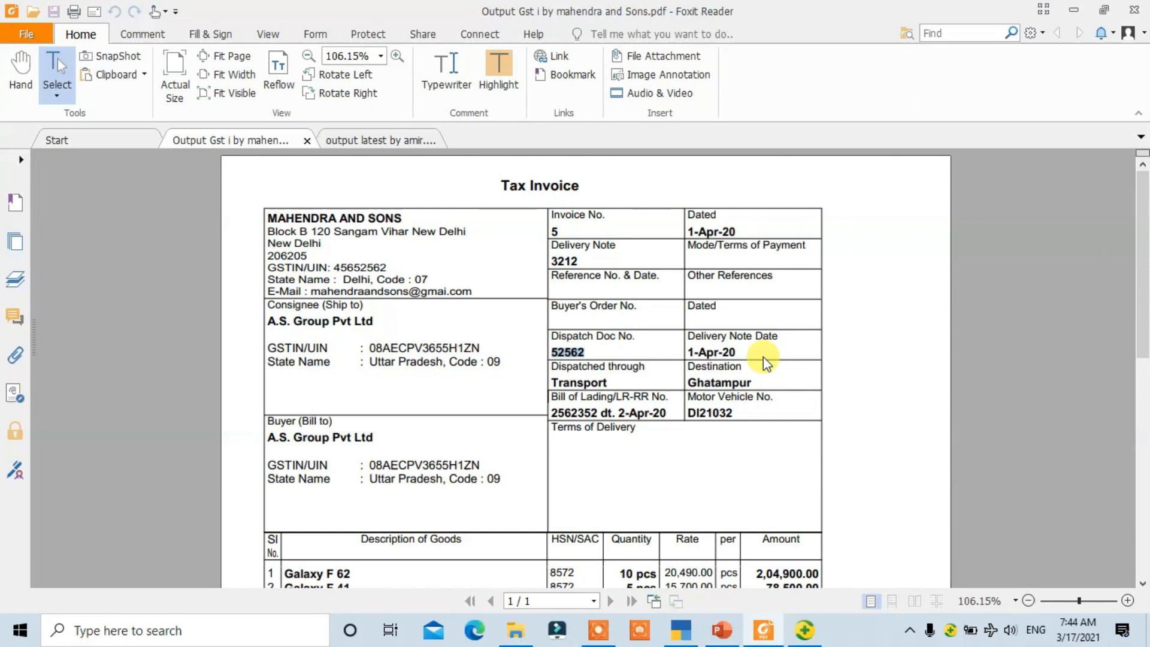
{"action": "key", "text": "alt+Tab"}
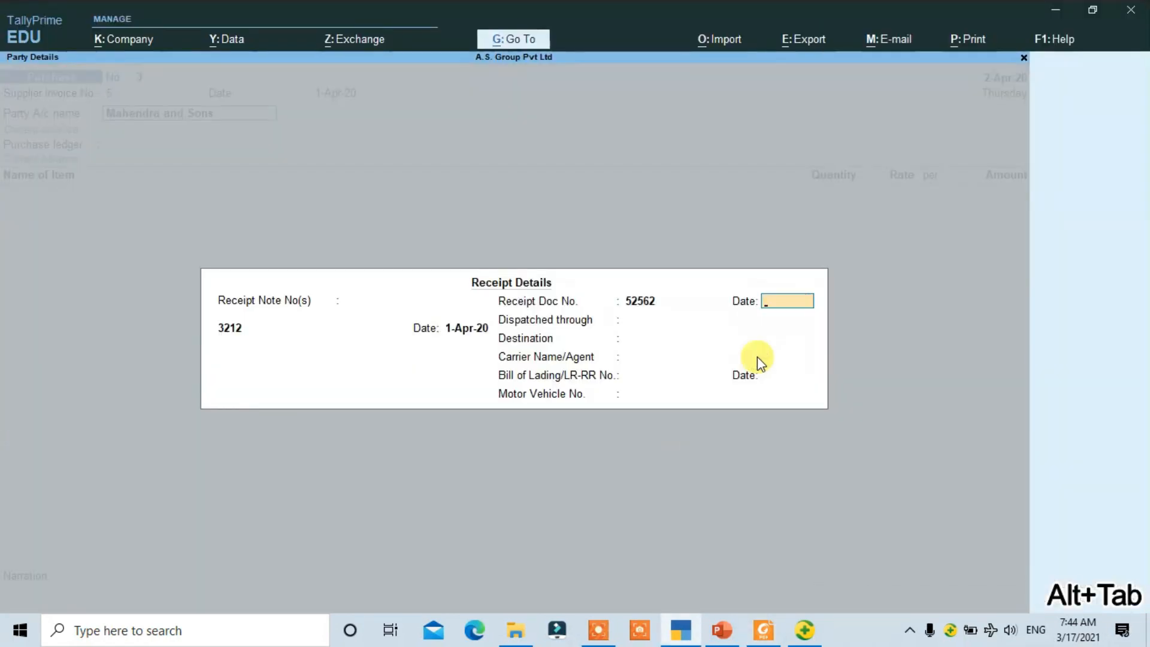
{"action": "type", "text": "1AP"}
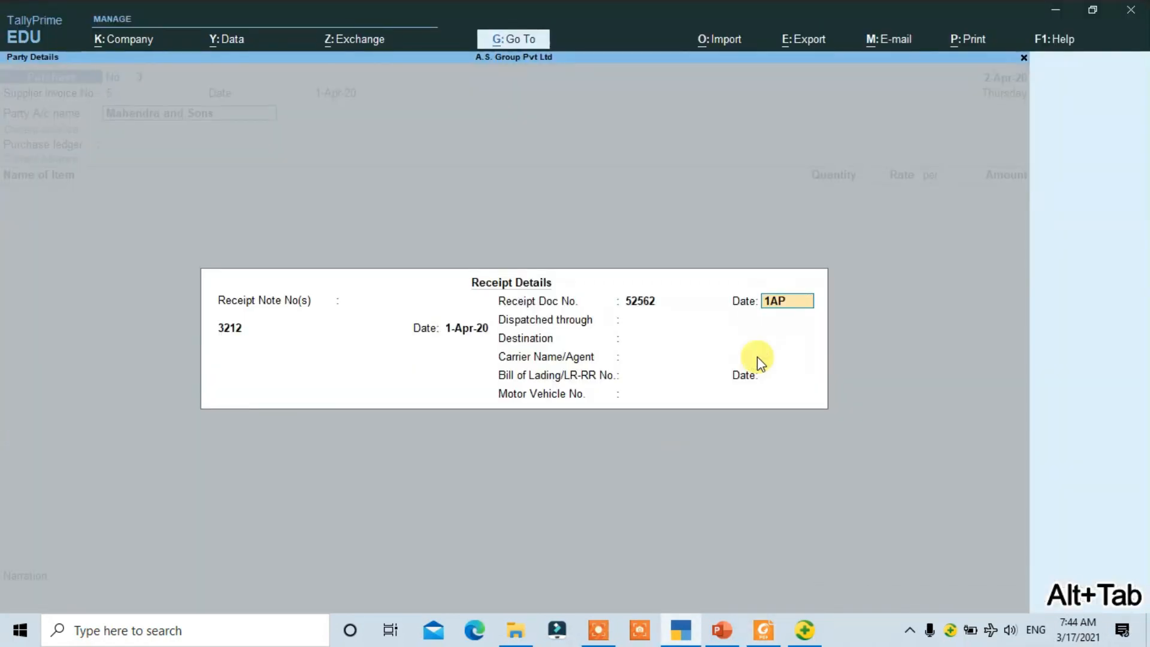
{"action": "type", "text": "R20"}
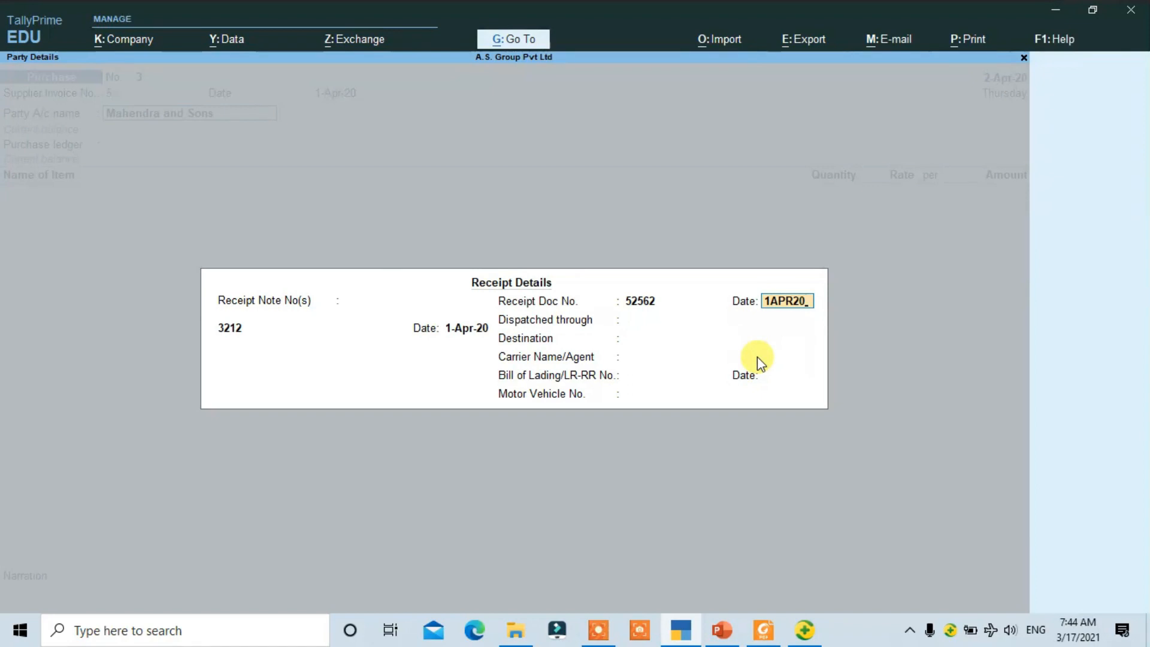
{"action": "key", "text": "Return"}
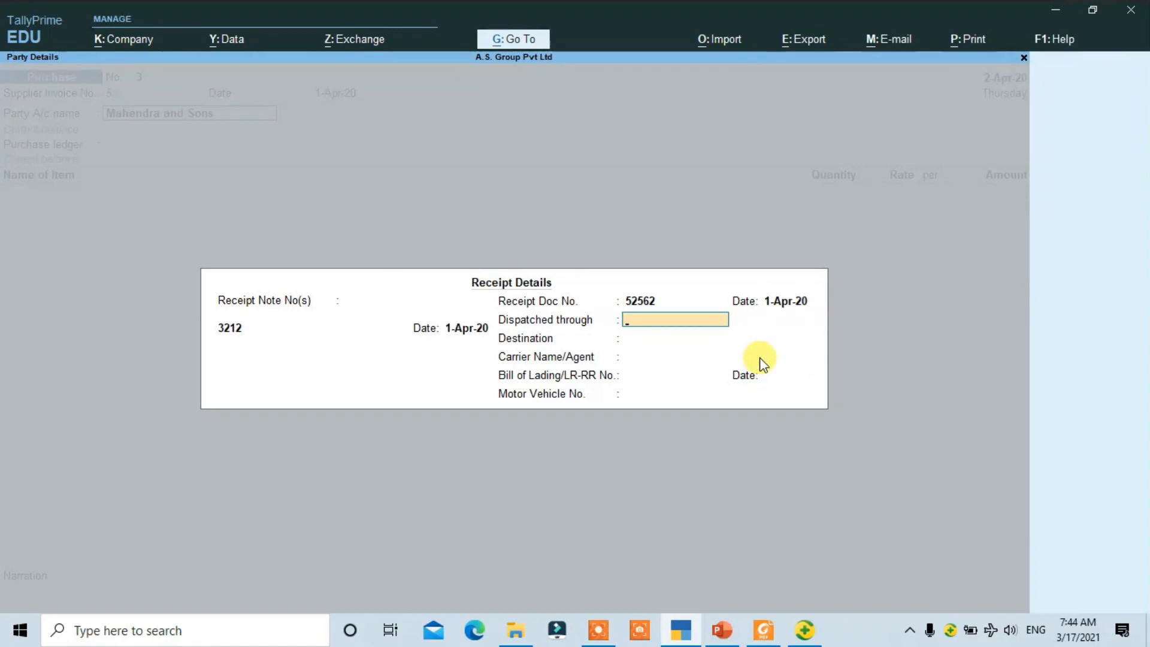
Step: Enter TRANSPORT as the dispatch method and GHATAMPUR as the destination in the receipt details
{"action": "type", "text": "TRANSPORT"}
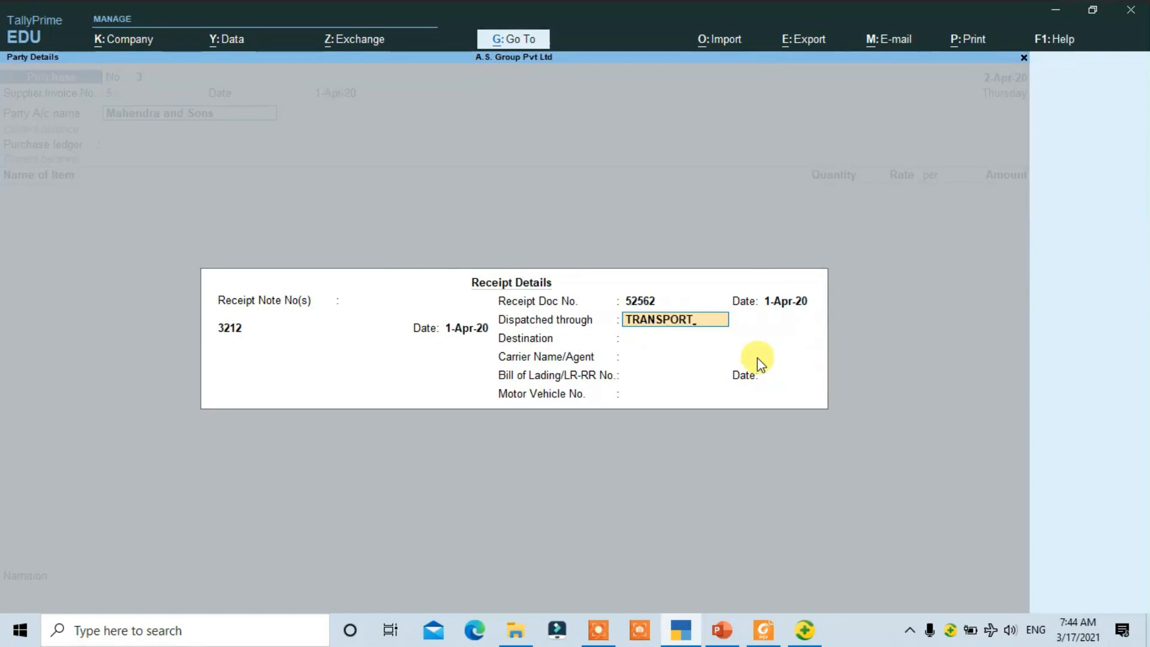
{"action": "key", "text": "Return"}
{"action": "type", "text": "GHA"}
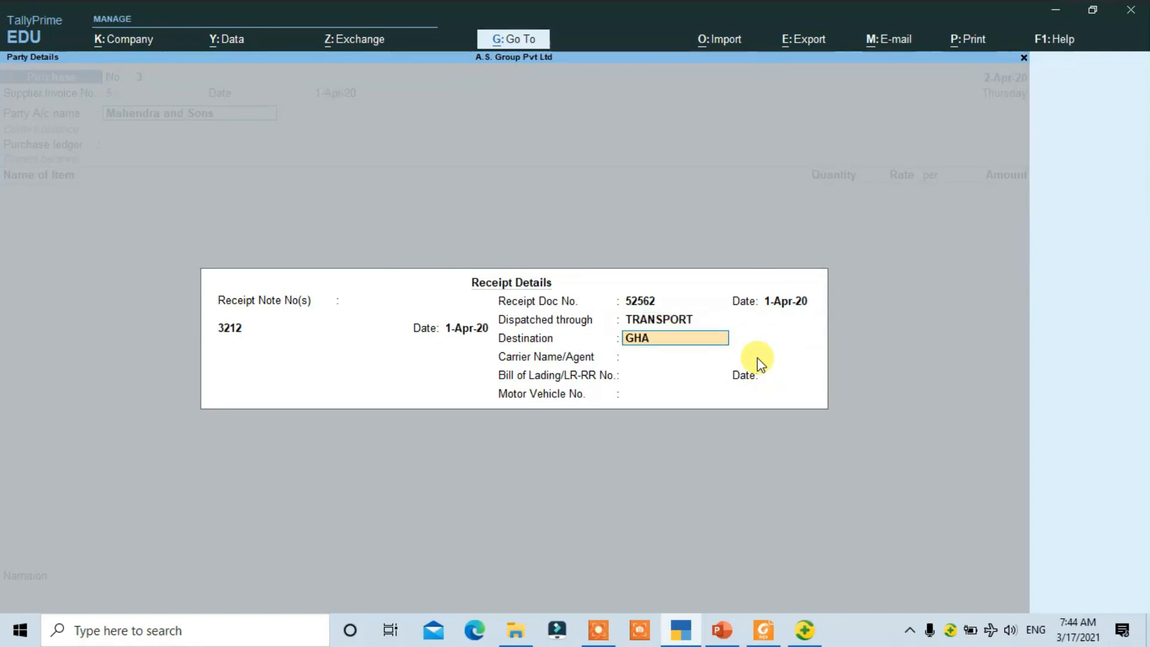
{"action": "type", "text": "TAMPUR"}
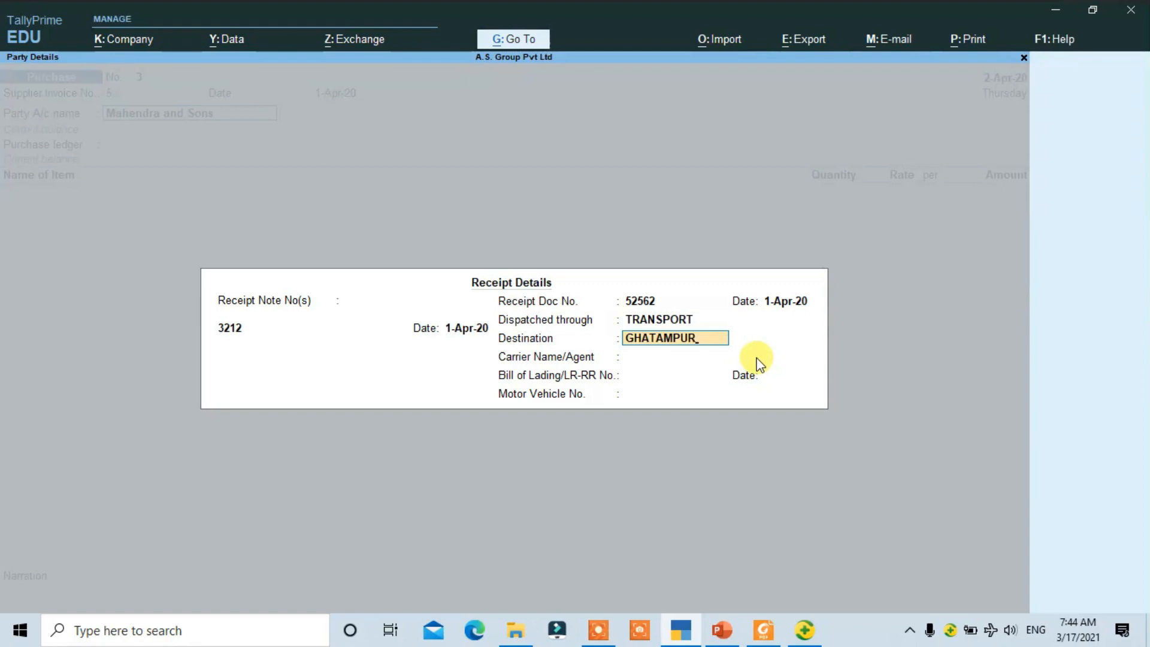
{"action": "key", "text": "Return"}
Step: Leave the carrier name blank and copy bill of lading number 2562352 from the invoice into the receipt details
{"action": "key", "text": "alt+Tab"}
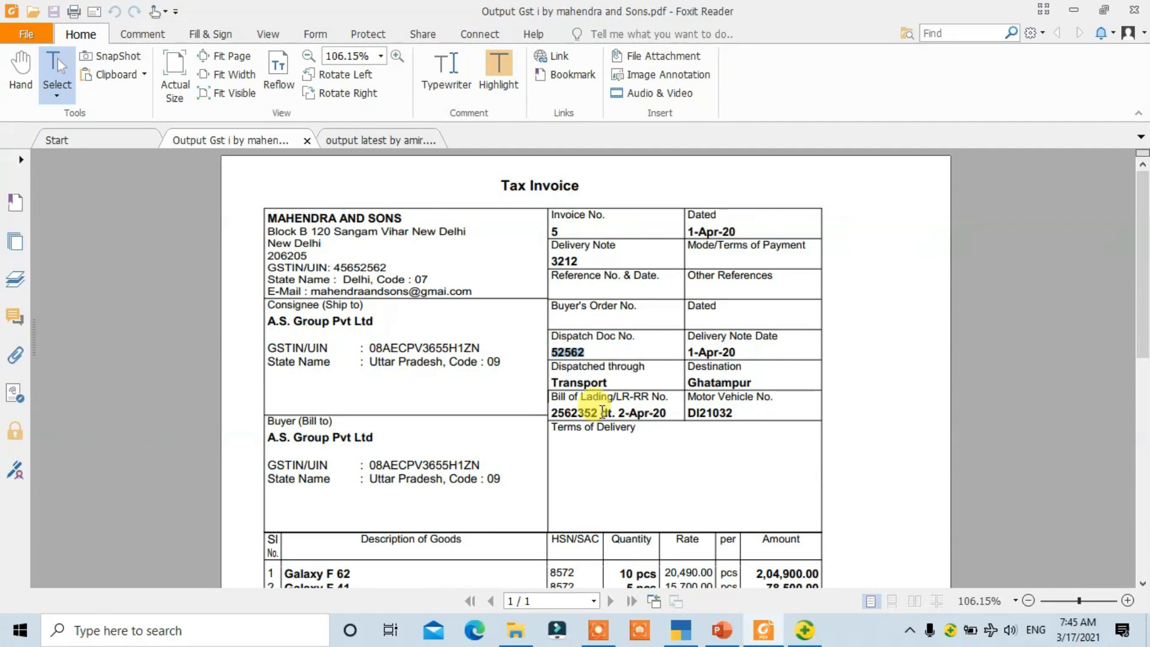
{"action": "left_click_drag", "start_coordinate": [598, 412], "coordinate": [549, 414]}
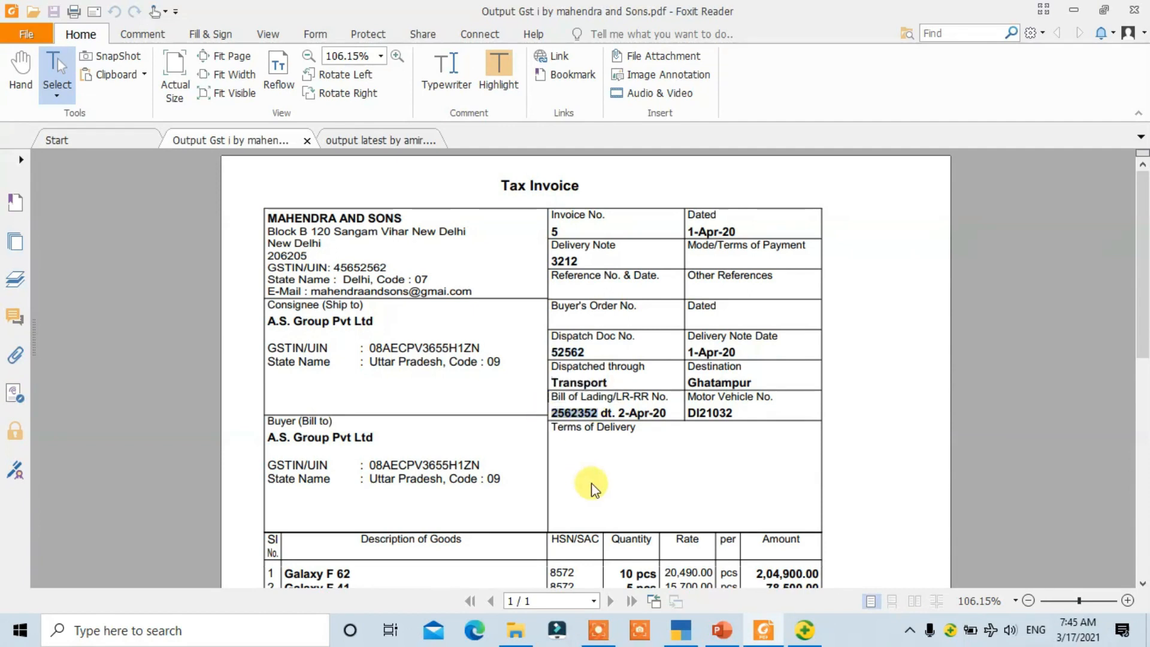
{"action": "key", "text": "ctrl+c"}
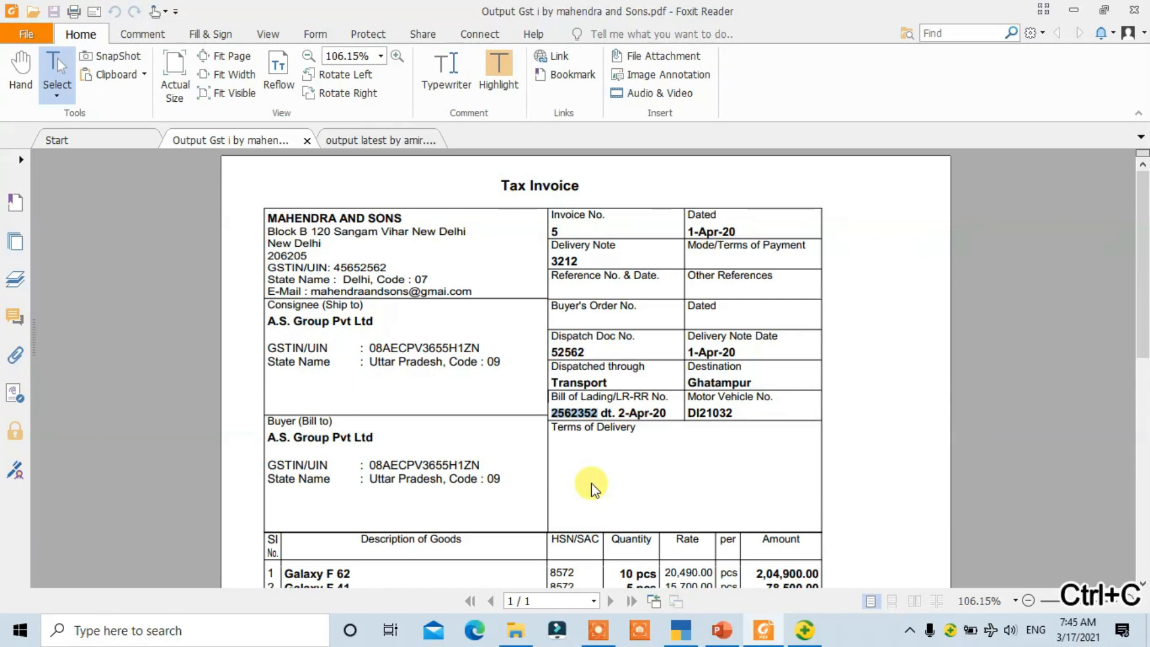
{"action": "key", "text": "alt+Tab"}
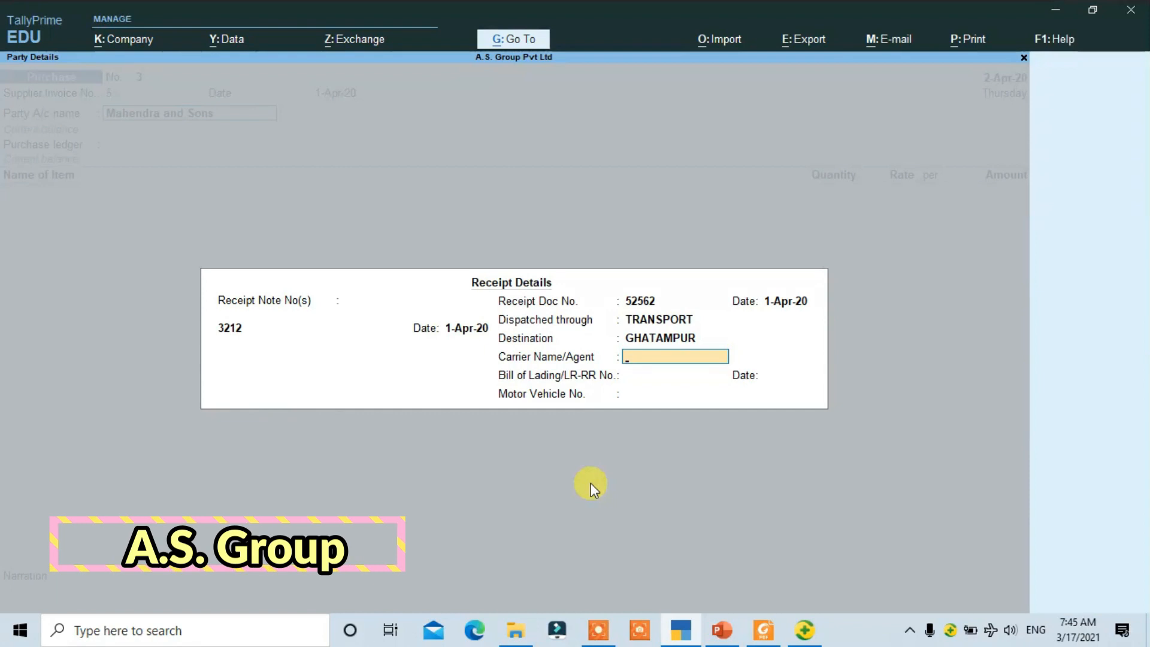
{"action": "key", "text": "Return"}
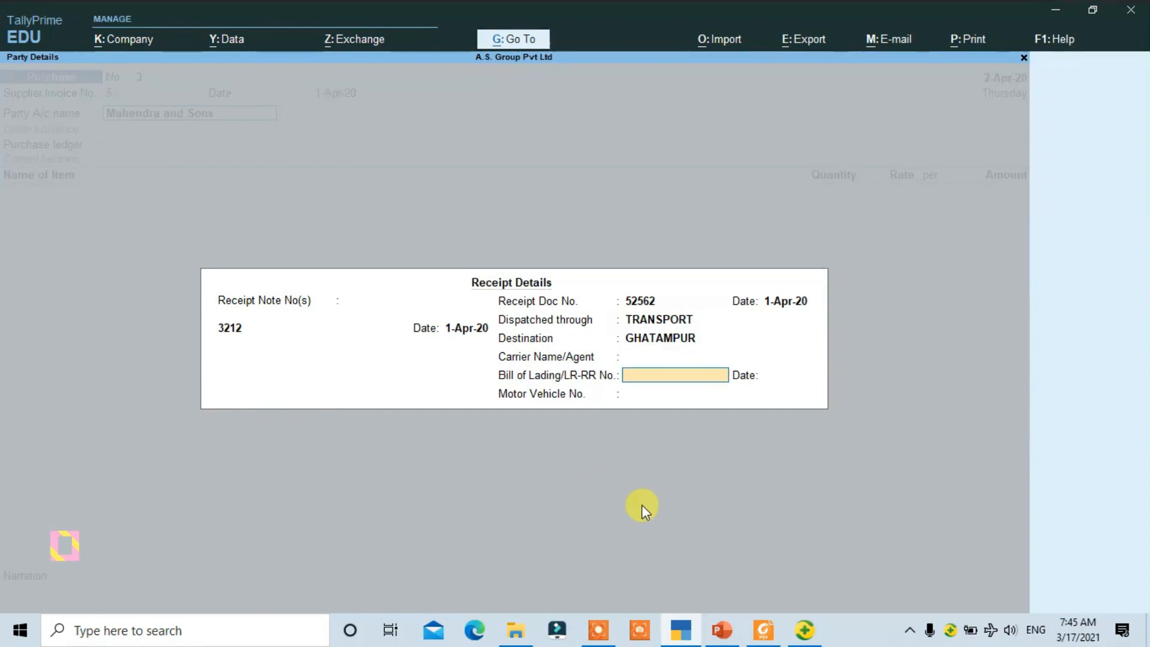
{"action": "key", "text": "ctrl+v"}
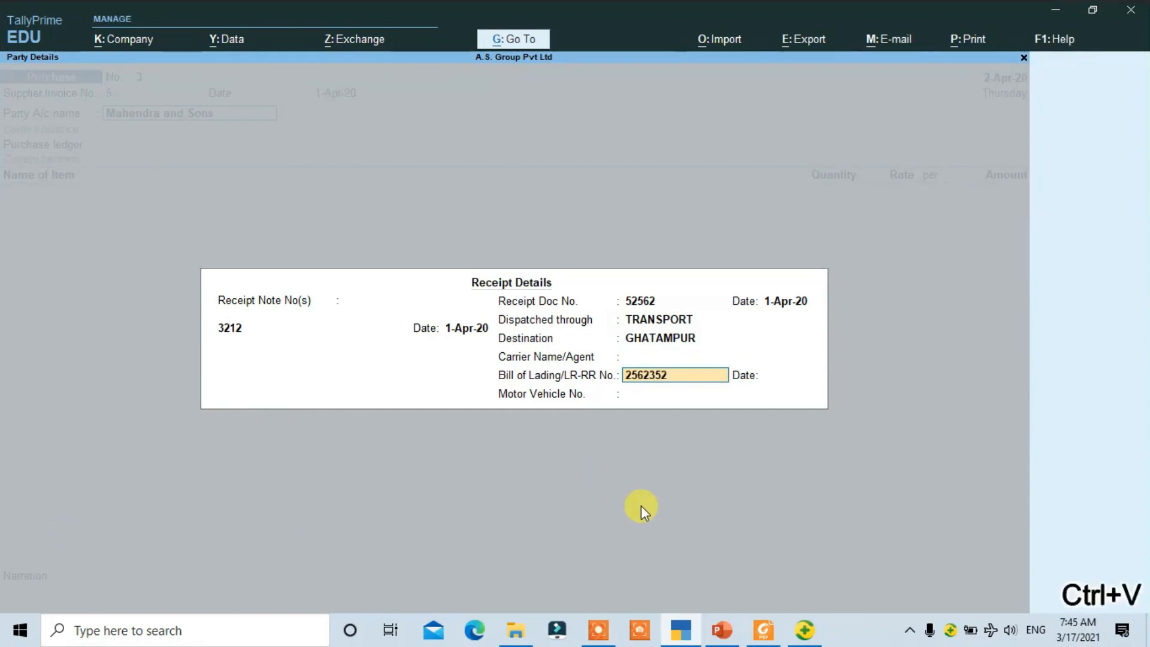
{"action": "key", "text": "Return"}
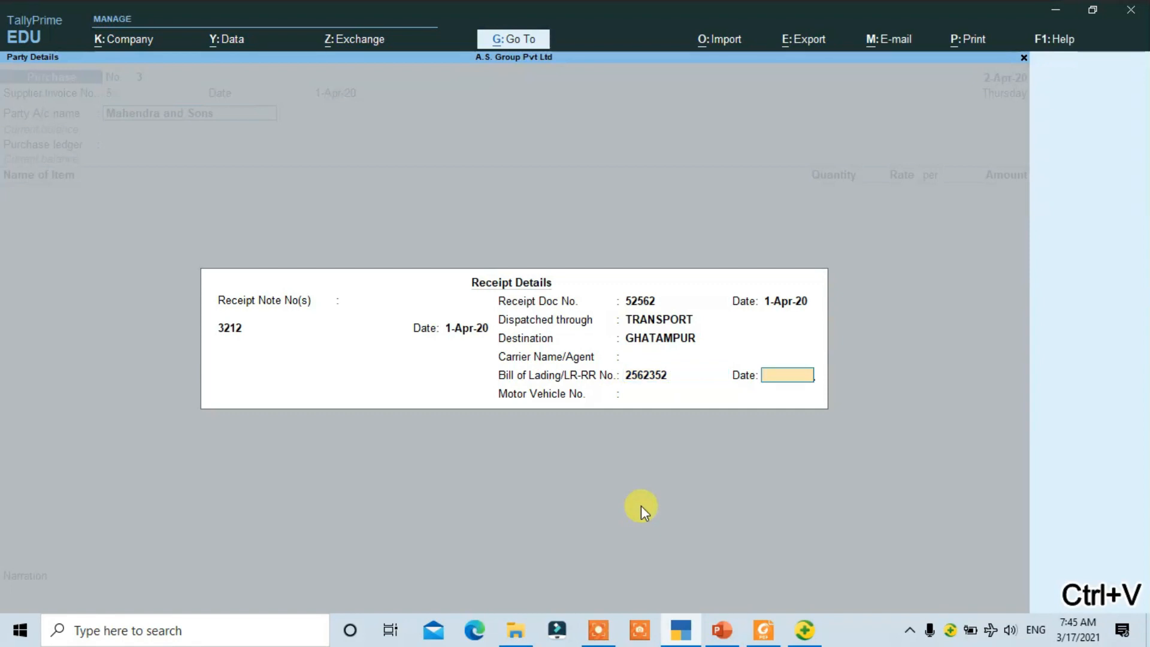
Step: Check the bill of lading date on the invoice and enter it as 2-Apr-20 in the receipt details
{"action": "key", "text": "alt+Tab"}
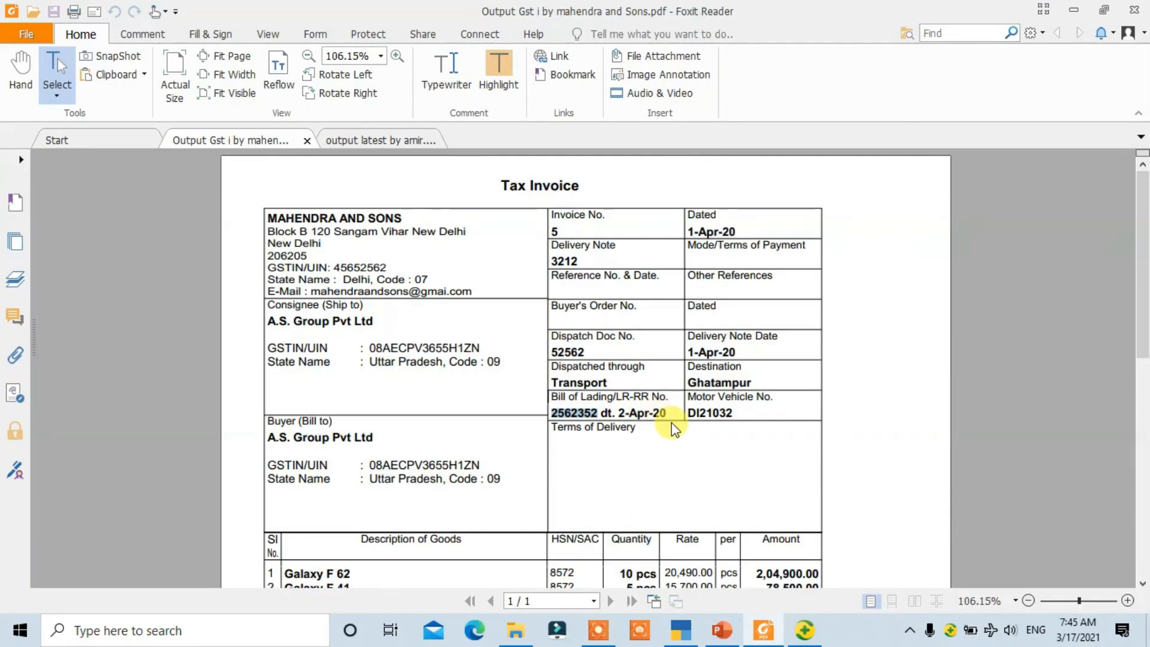
{"action": "key", "text": "alt+Tab"}
{"action": "type", "text": "2APR20"}
{"action": "key", "text": "Return"}
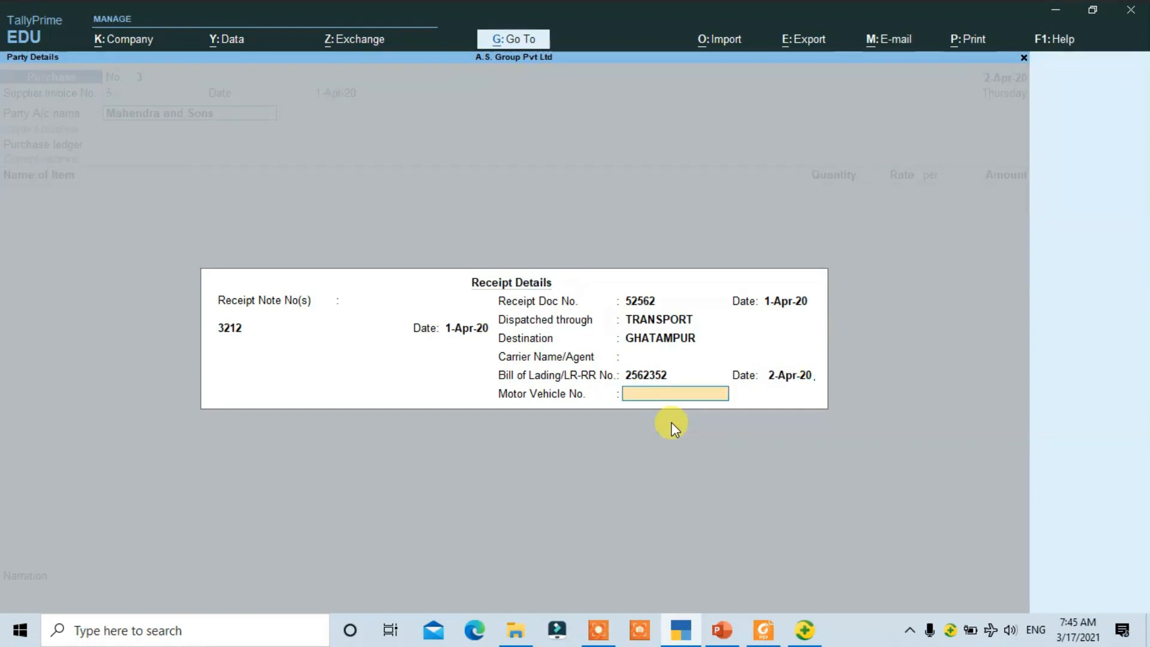
{"action": "key", "text": "alt+Tab"}
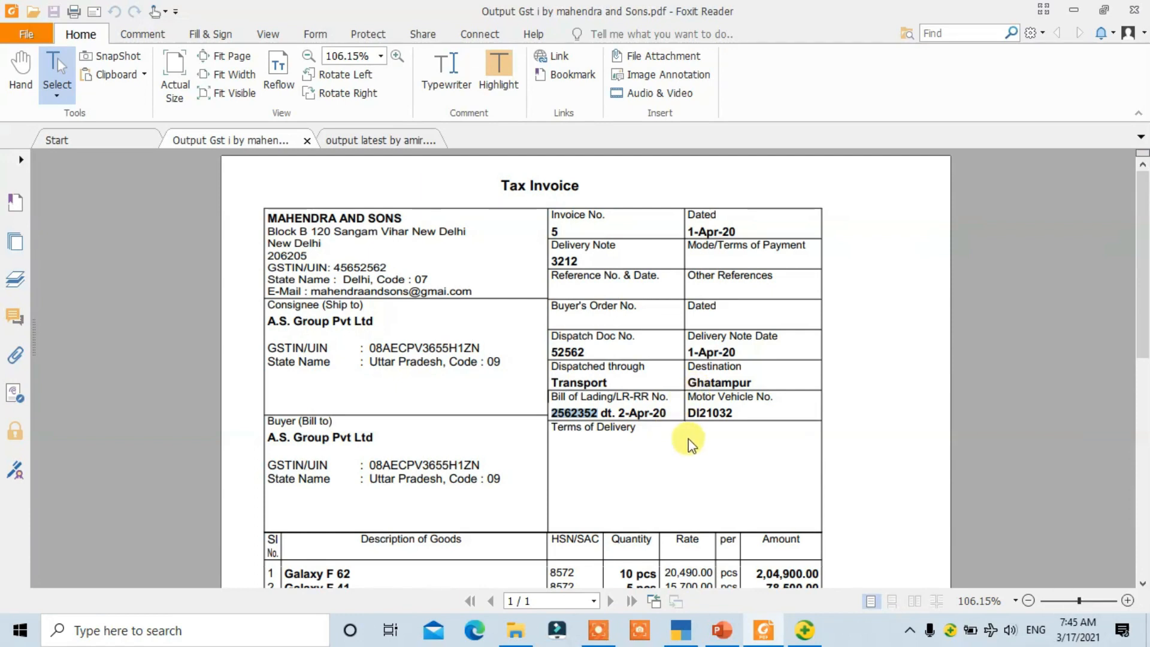
{"action": "left_click_drag", "start_coordinate": [734, 418], "coordinate": [687, 413]}
{"action": "key", "text": "ctrl+c"}
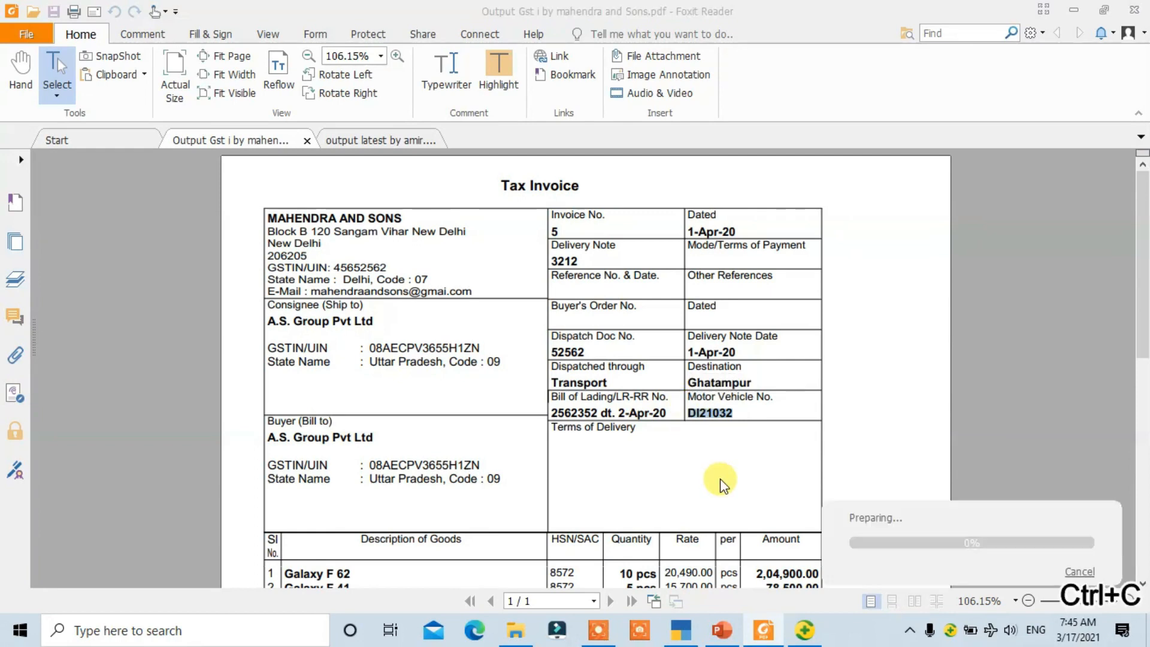
{"action": "key", "text": "alt+Tab"}
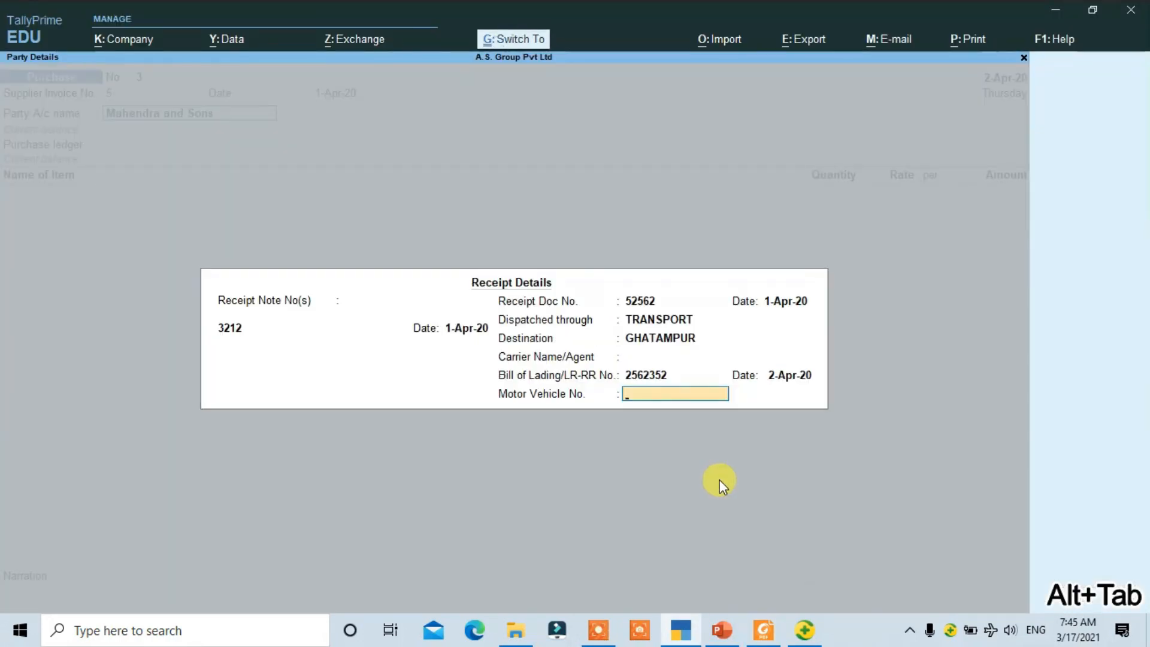
{"action": "key", "text": "ctrl+v"}
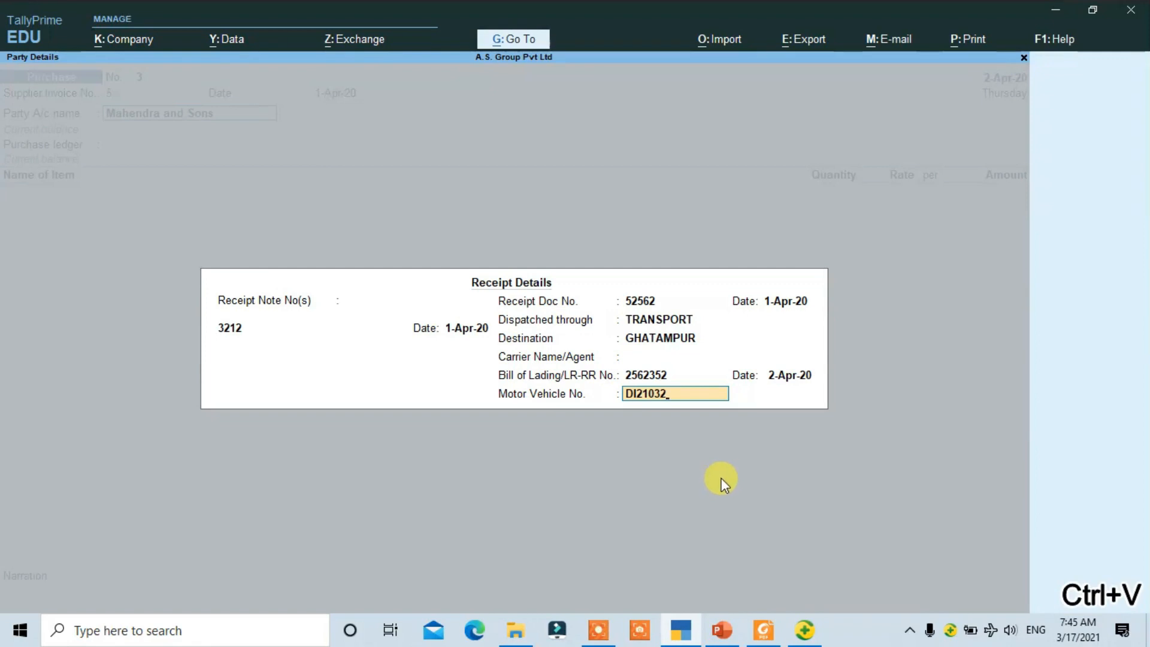
{"action": "key", "text": "Return"}
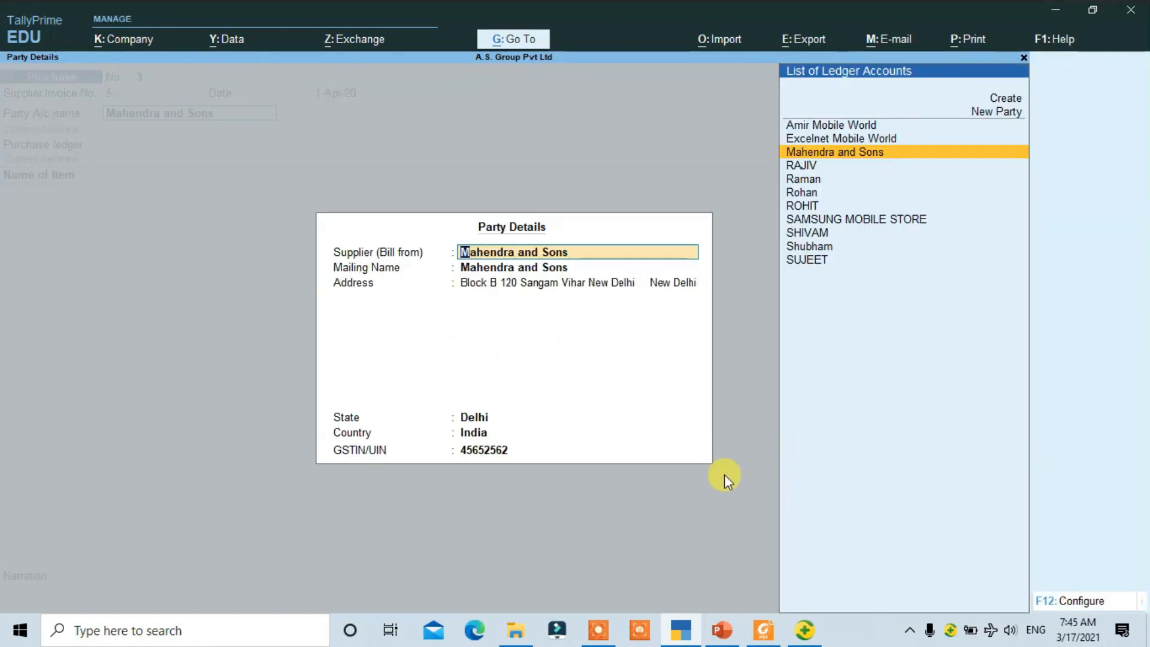
Step: Accept the prefilled party details for Mahendra and Sons and choose Purchase @ 18% as the purchase ledger
{"action": "key", "text": "Return"}
{"action": "key", "text": "Return"}
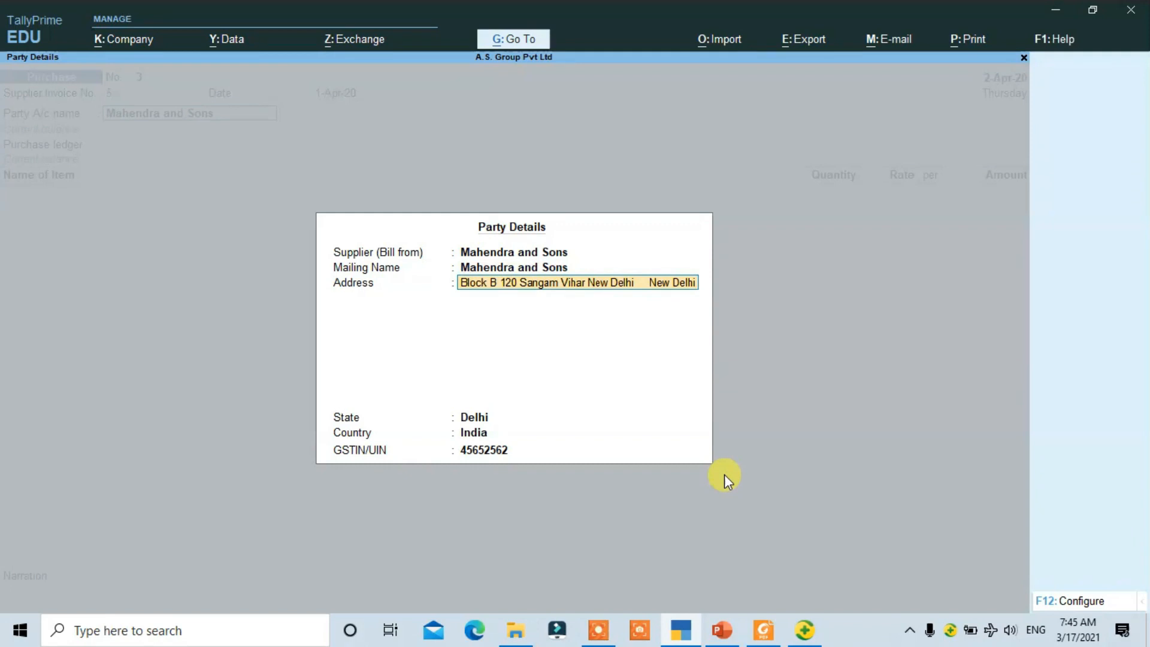
{"action": "key", "text": "Return"}
{"action": "key", "text": "Return"}
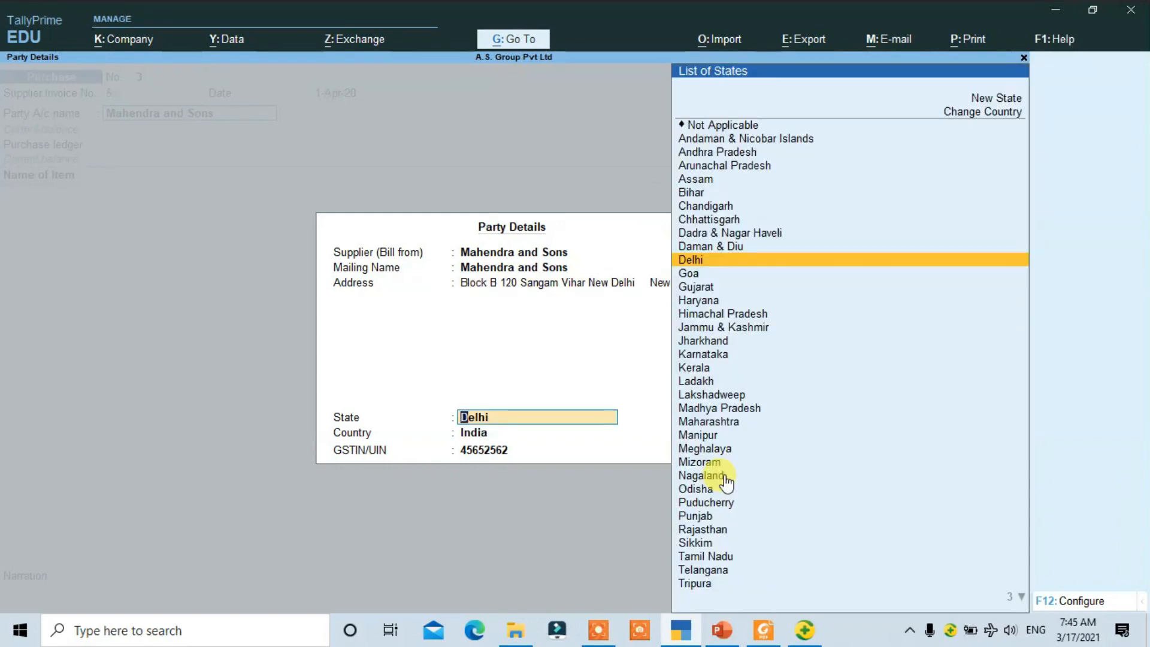
{"action": "key", "text": "Return"}
{"action": "key", "text": "Return"}
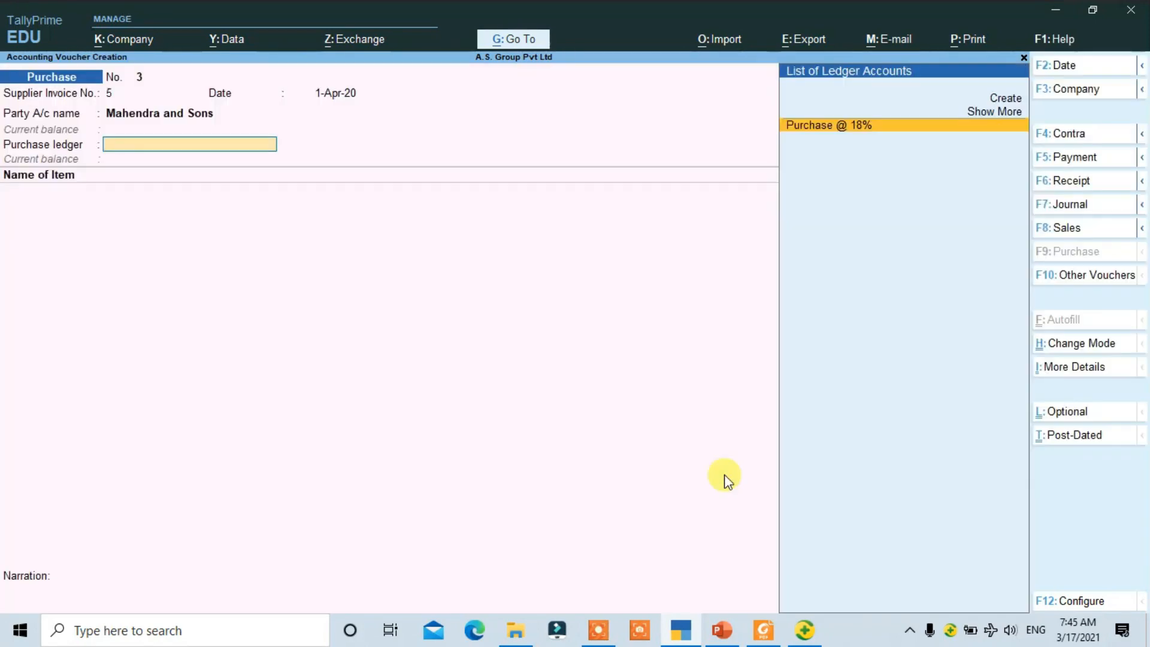
{"action": "key", "text": "Return"}
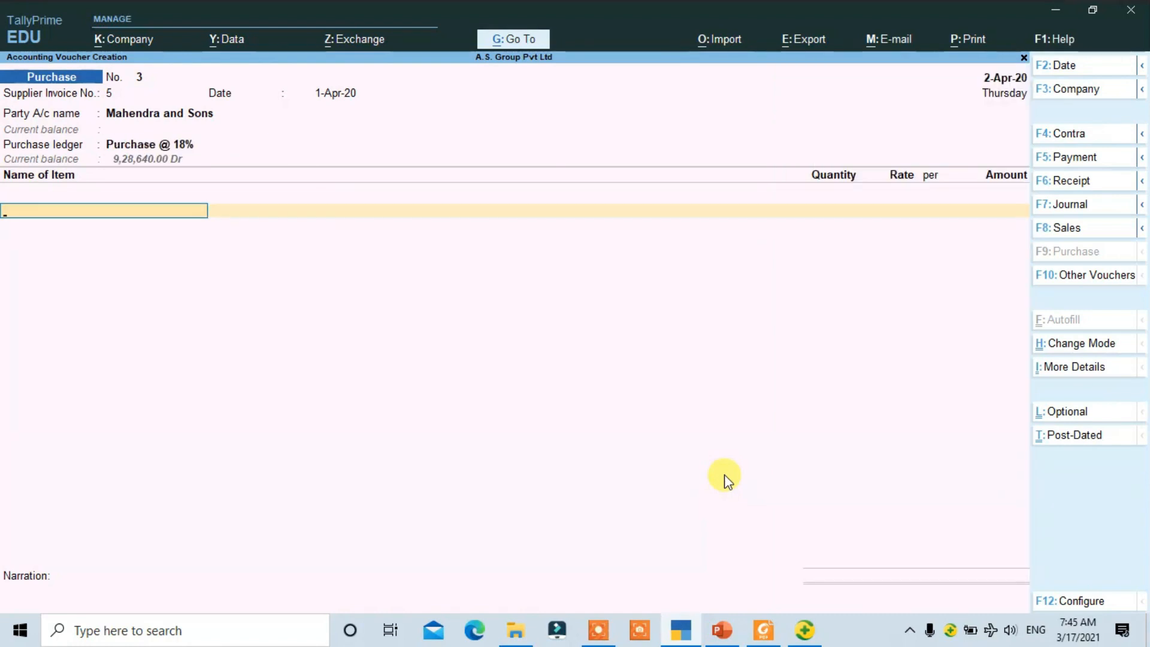
Step: Check the first item line on the Mahendra and Sons invoice and add Galaxy F 62 with quantity 10 to the voucher
{"action": "key", "text": "alt+Tab"}
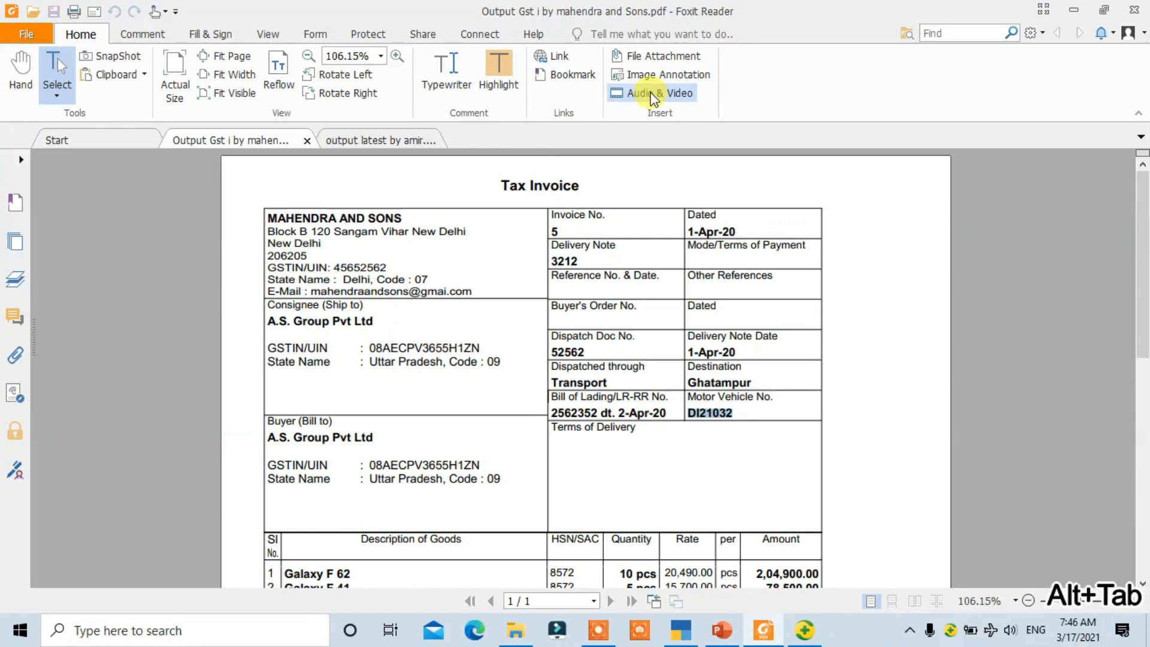
{"action": "scroll", "coordinate": [467, 330], "scroll_direction": "down", "scroll_amount": 3}
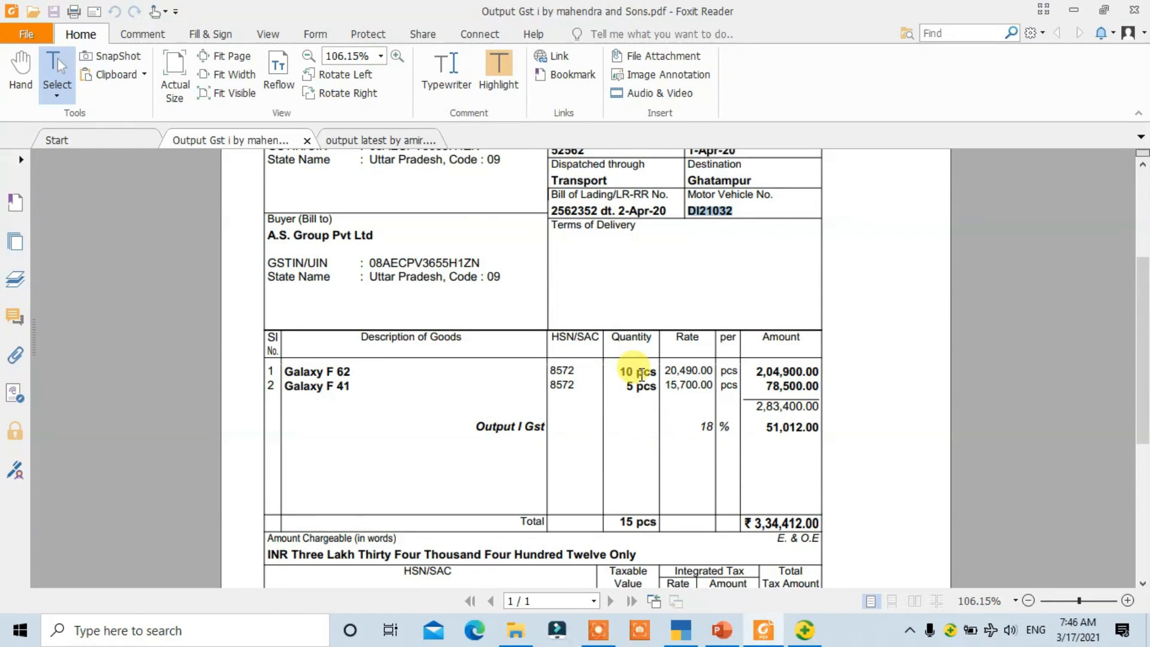
{"action": "key", "text": "alt+Tab"}
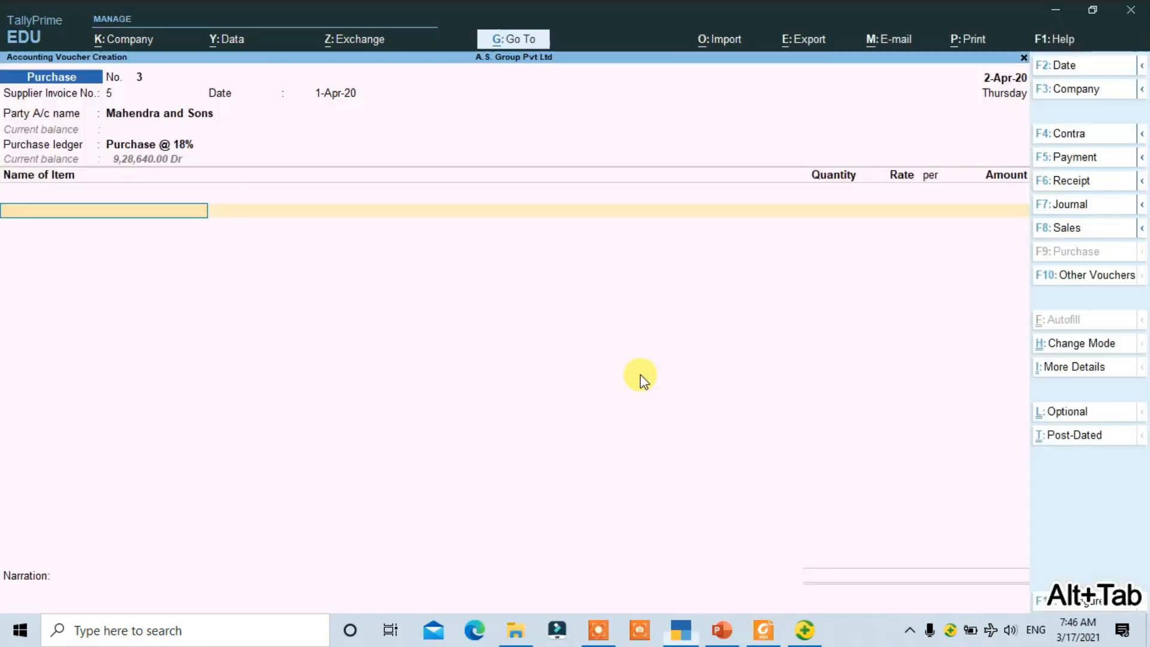
{"action": "type", "text": "G"}
{"action": "key", "text": "Down"}
{"action": "key", "text": "Down"}
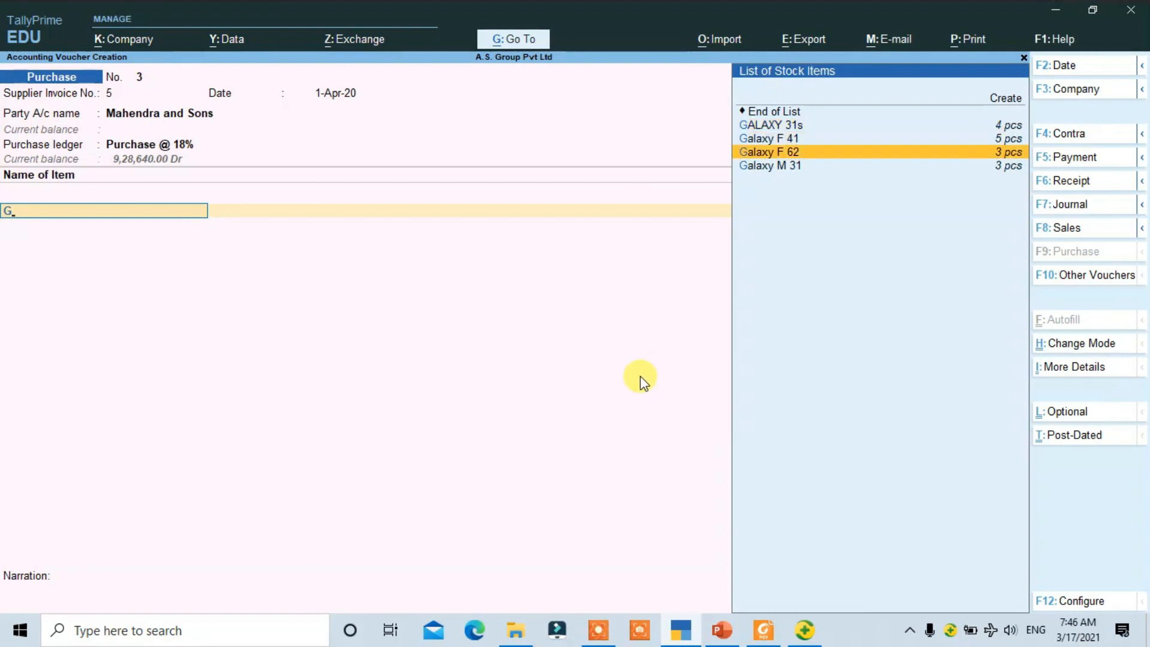
{"action": "key", "text": "Return"}
{"action": "type", "text": "10"}
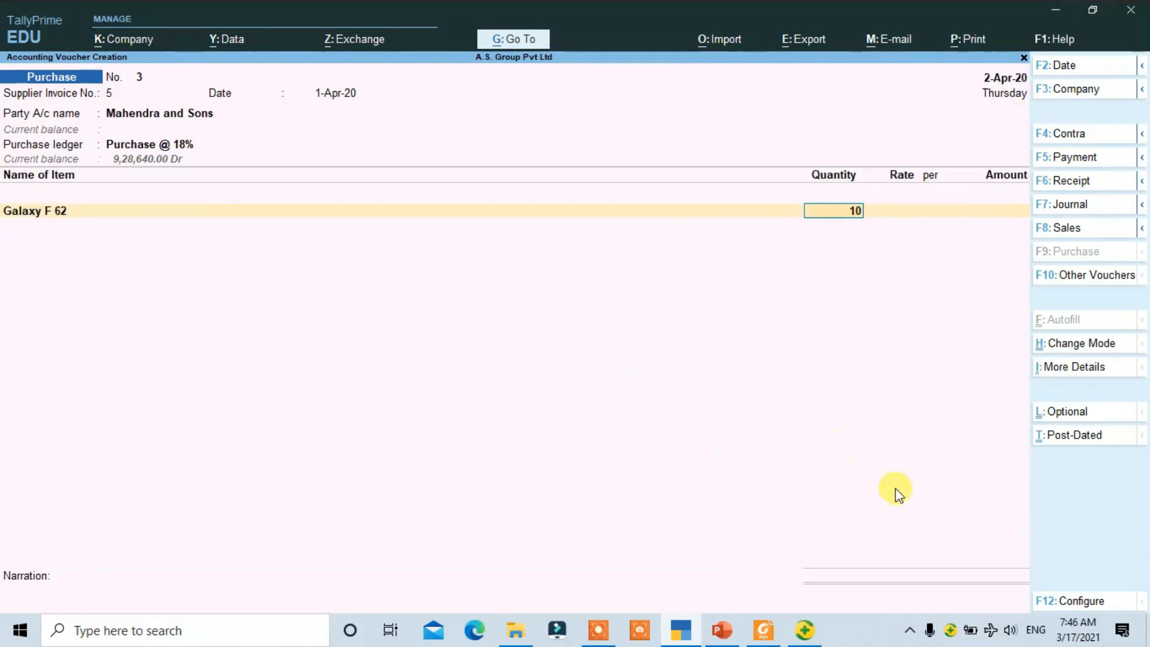
{"action": "key", "text": "Return"}
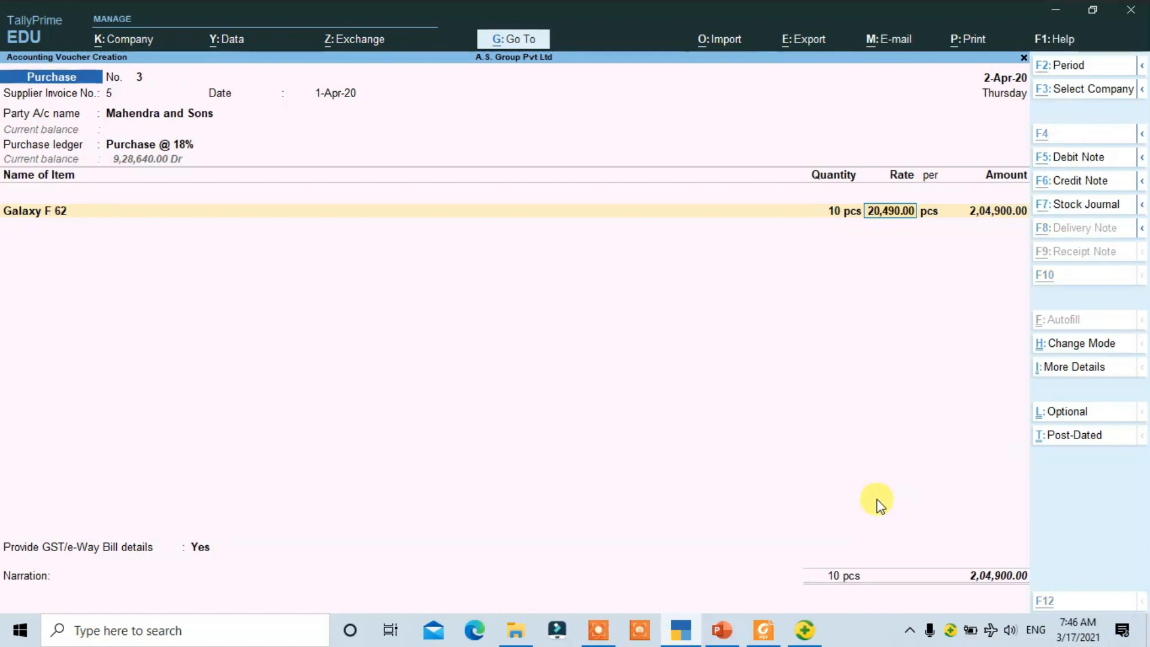
Step: Compare the Galaxy F 62 rate and quantity with the invoice and accept 20,490.00 per pcs for the line
{"action": "key", "text": "alt+Tab"}
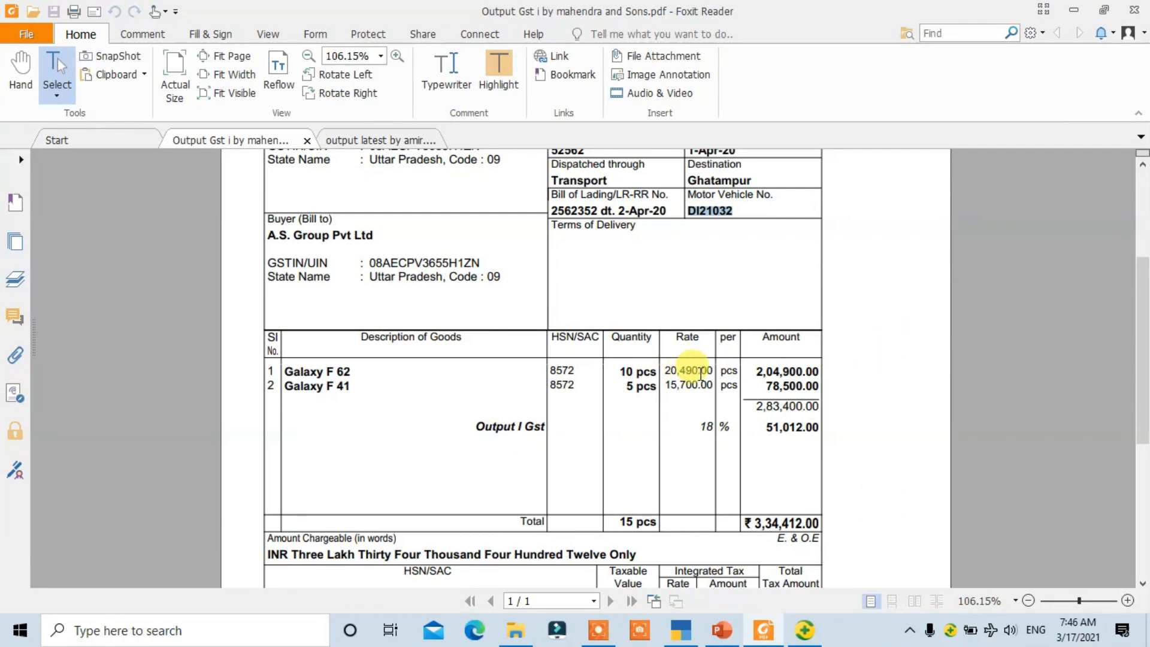
{"action": "key", "text": "alt+Tab"}
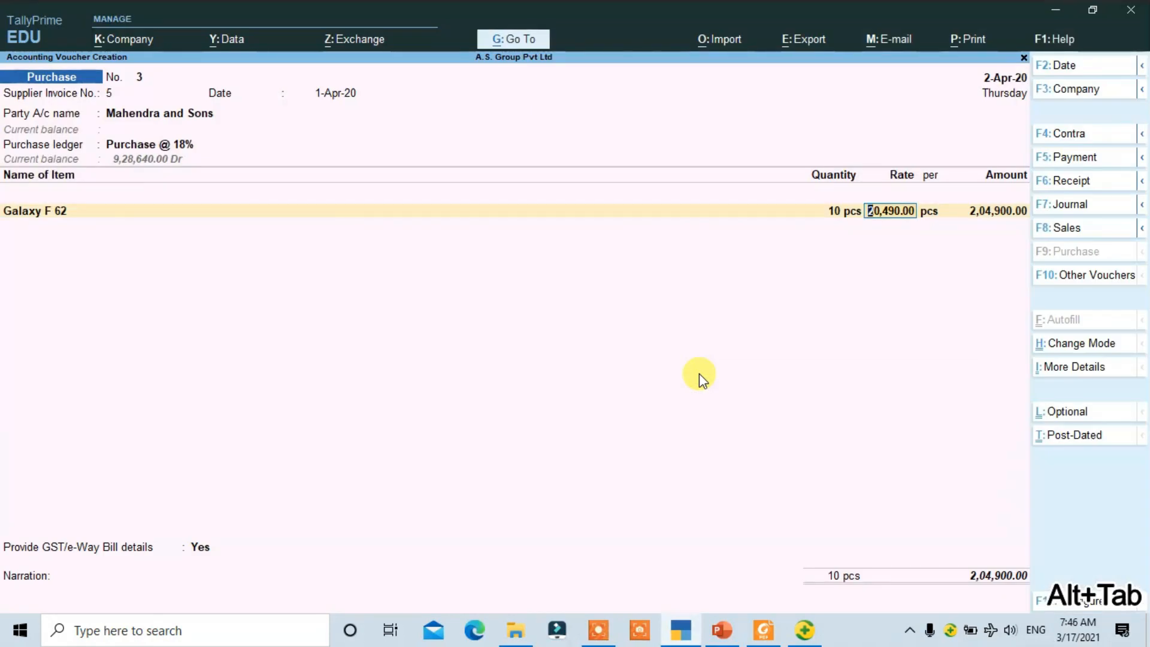
{"action": "key", "text": "alt+Tab"}
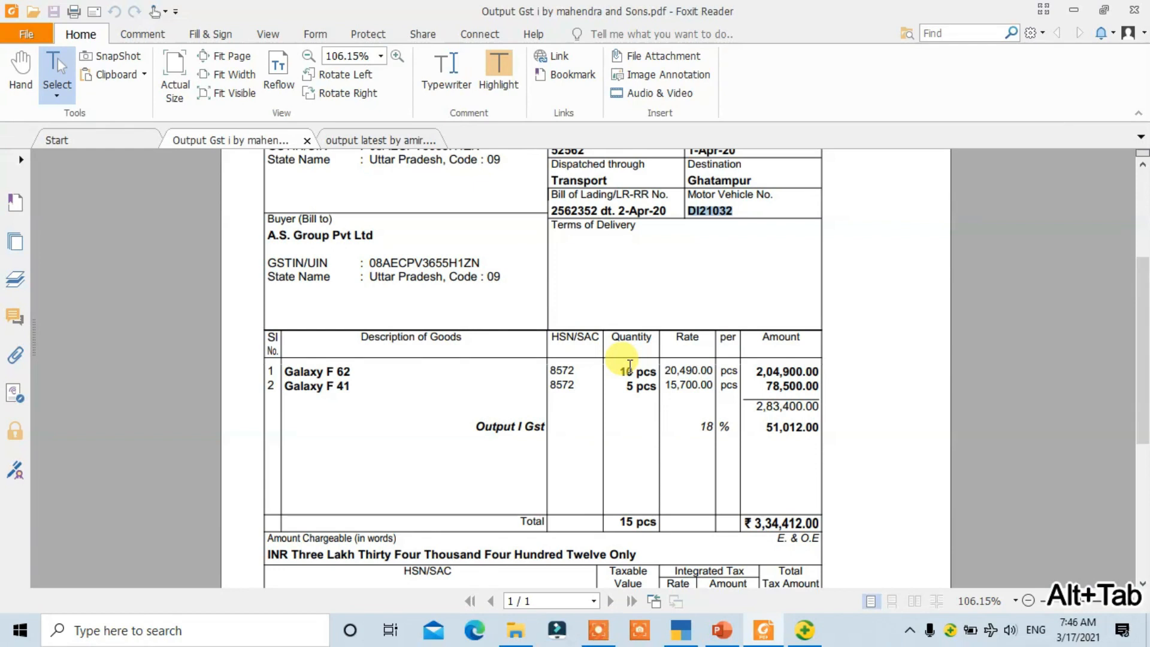
{"action": "key", "text": "alt+Tab"}
{"action": "key", "text": "Return"}
{"action": "key", "text": "Return"}
{"action": "key", "text": "Return"}
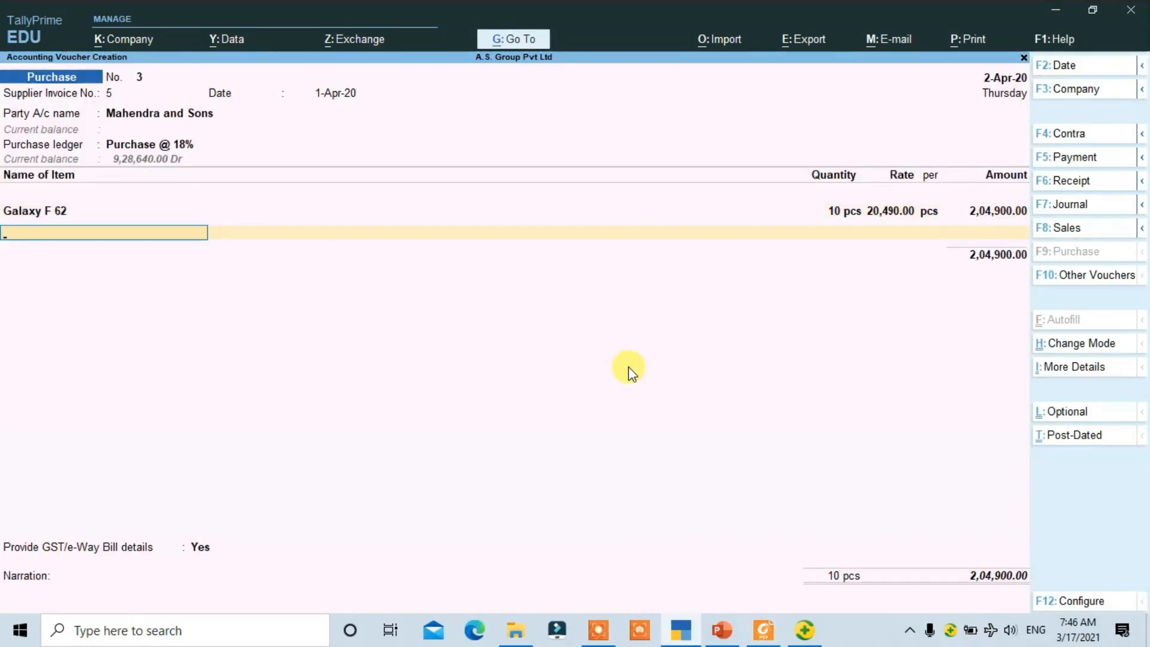
Step: Check the second item on the invoice and add Galaxy F 41 with quantity 5 at 15,700.00 per pcs
{"action": "key", "text": "alt+Tab"}
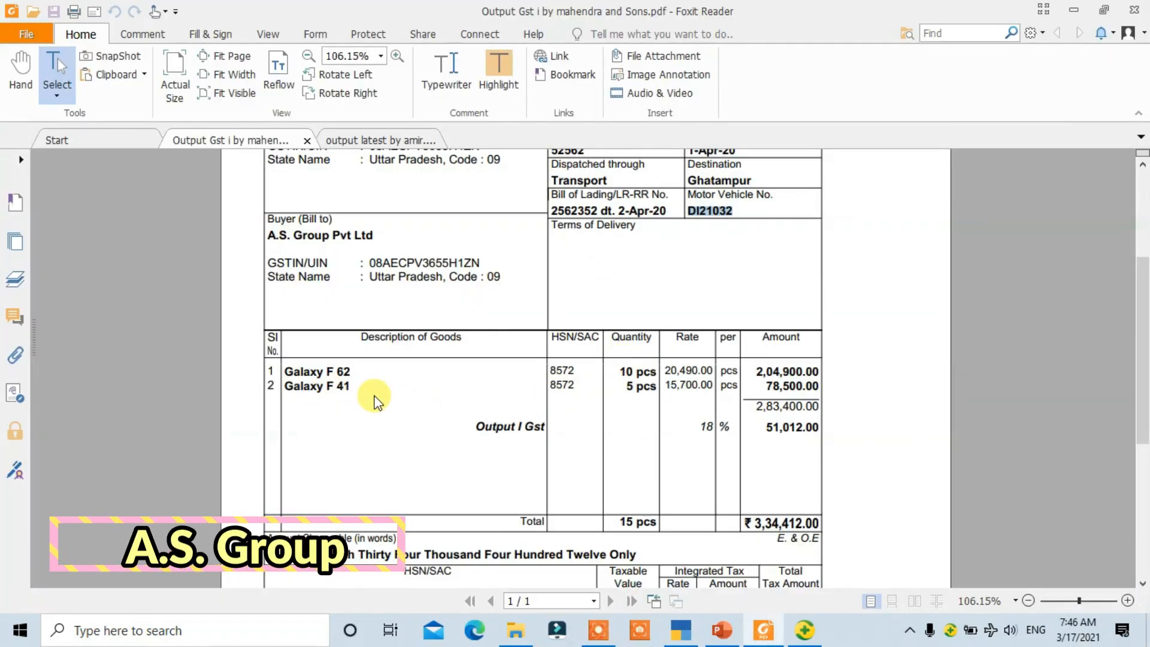
{"action": "key", "text": "alt+Tab"}
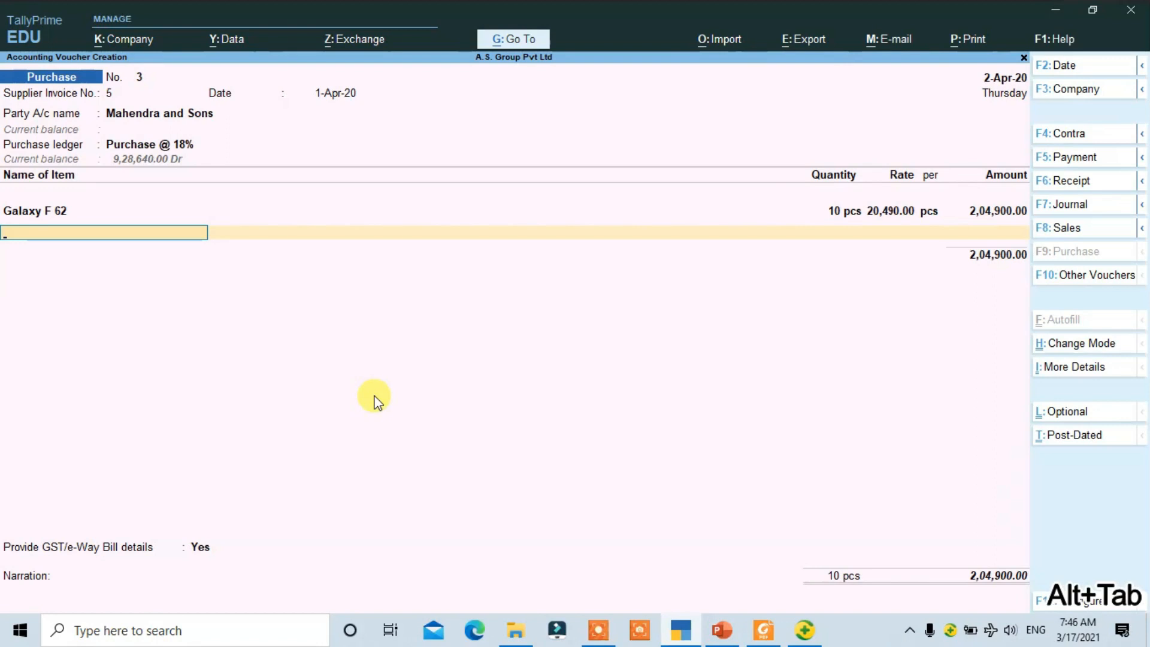
{"action": "type", "text": "G"}
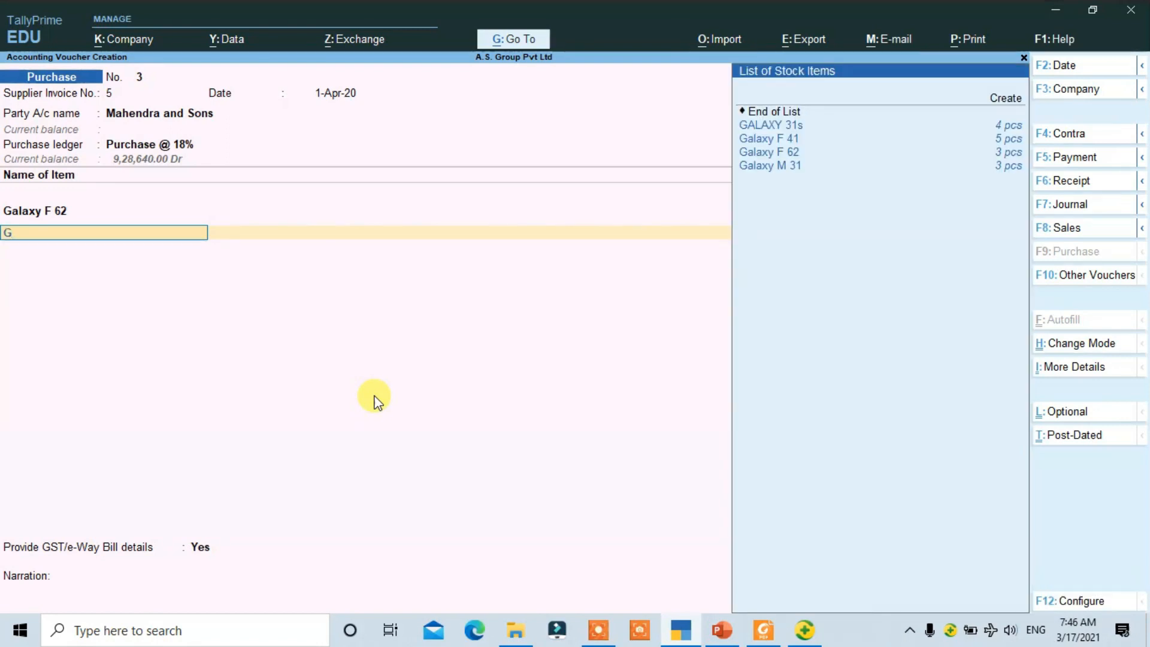
{"action": "key", "text": "alt+Tab"}
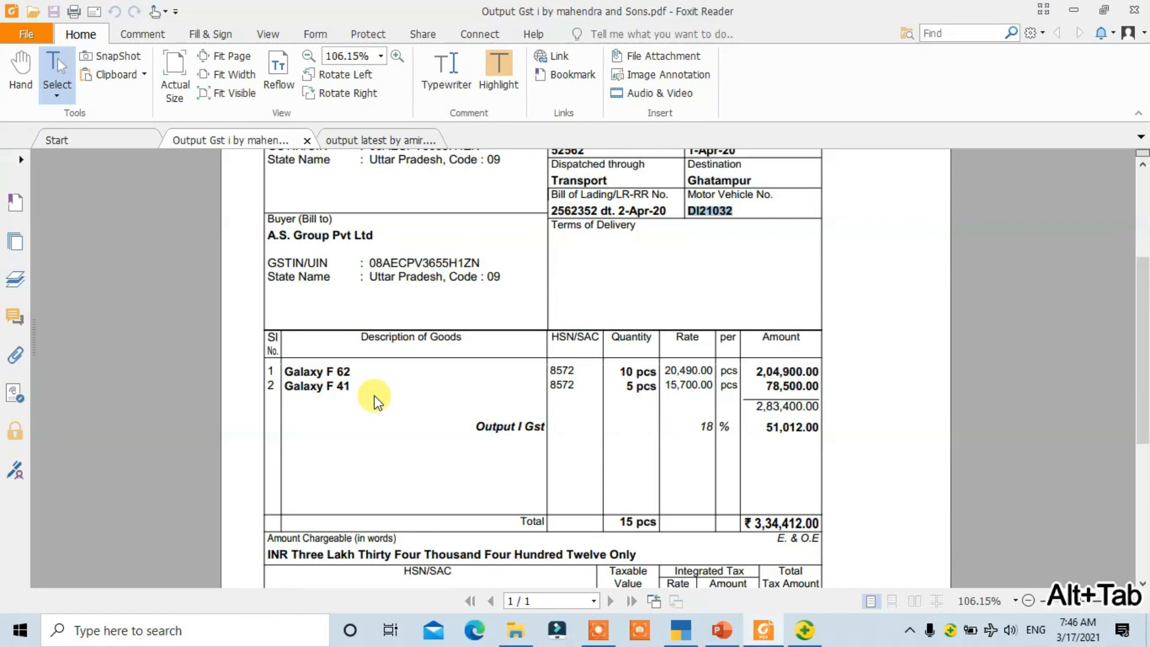
{"action": "key", "text": "alt+Tab"}
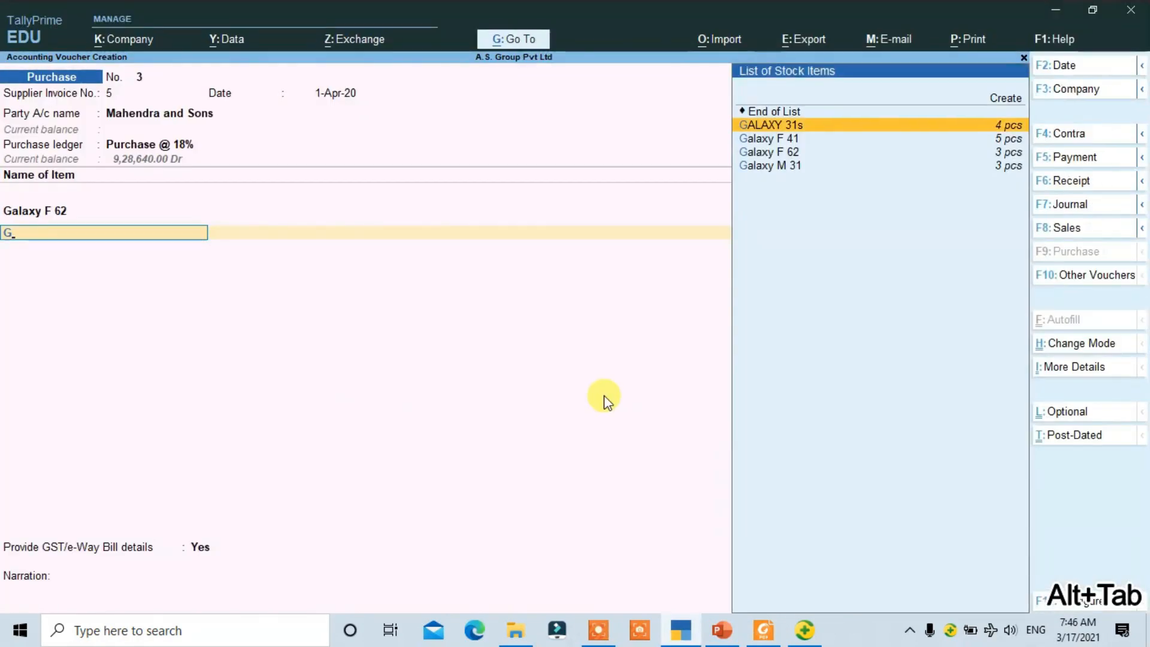
{"action": "key", "text": "Down"}
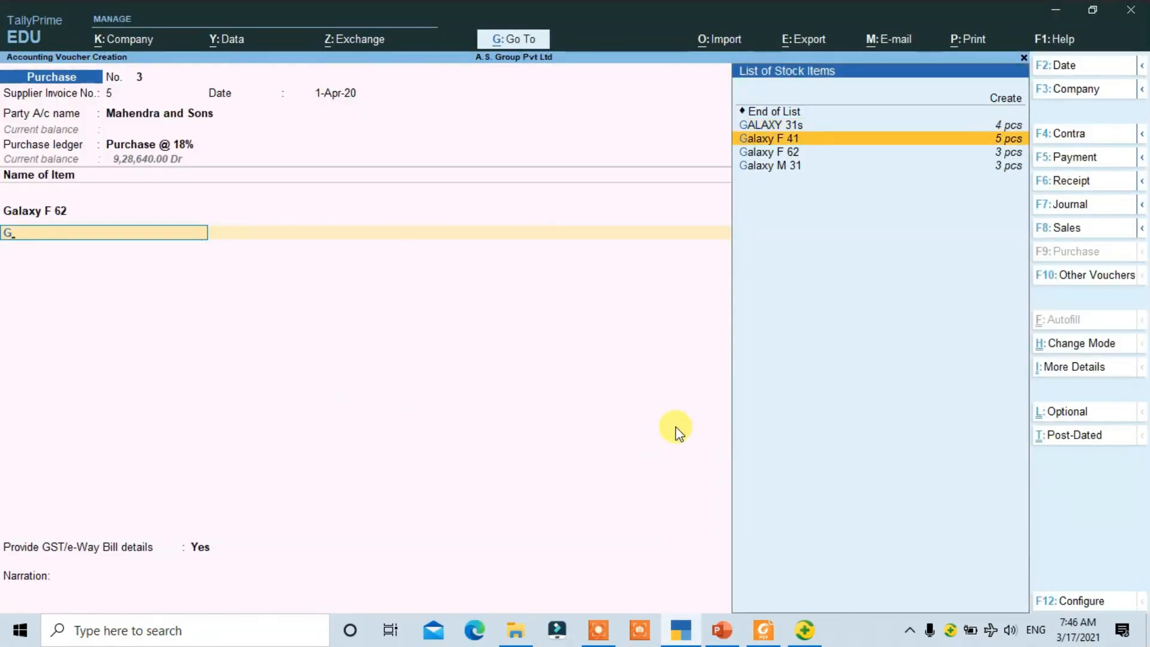
{"action": "key", "text": "Return"}
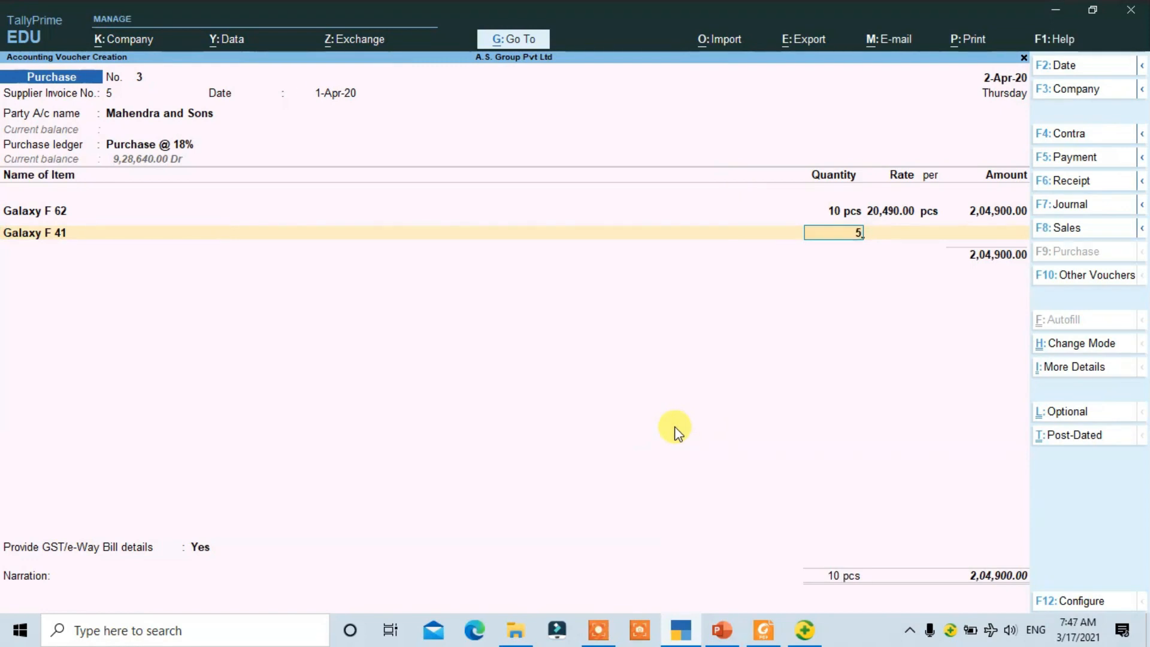
{"action": "key", "text": "Return"}
{"action": "key", "text": "Return"}
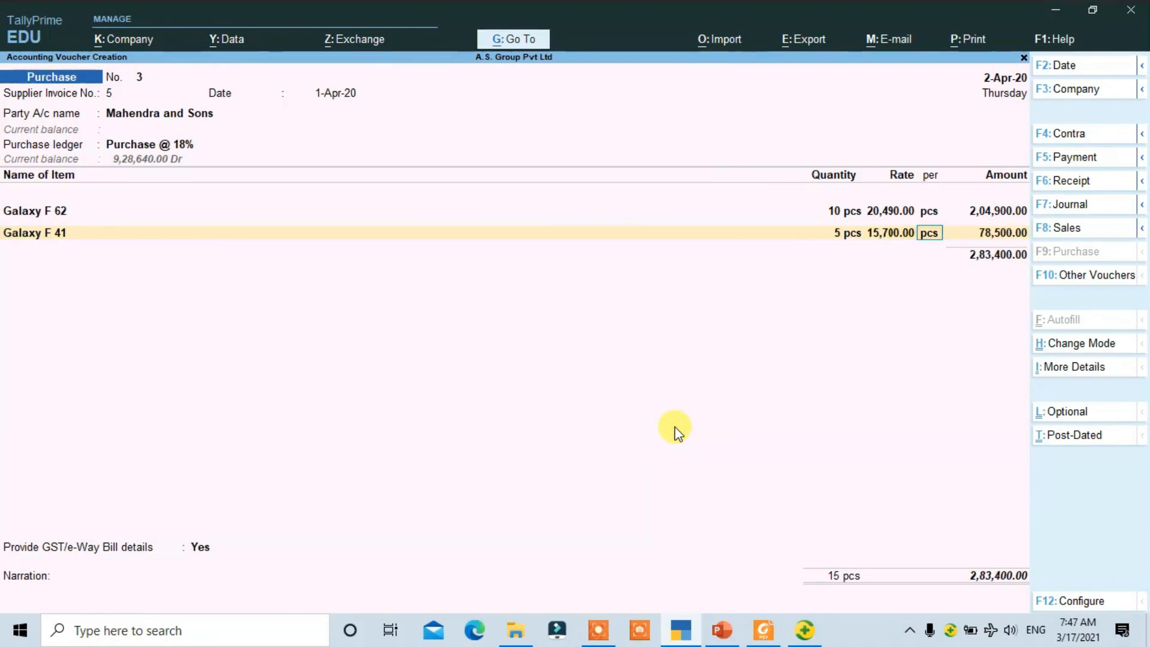
{"action": "key", "text": "Return"}
{"action": "key", "text": "Return"}
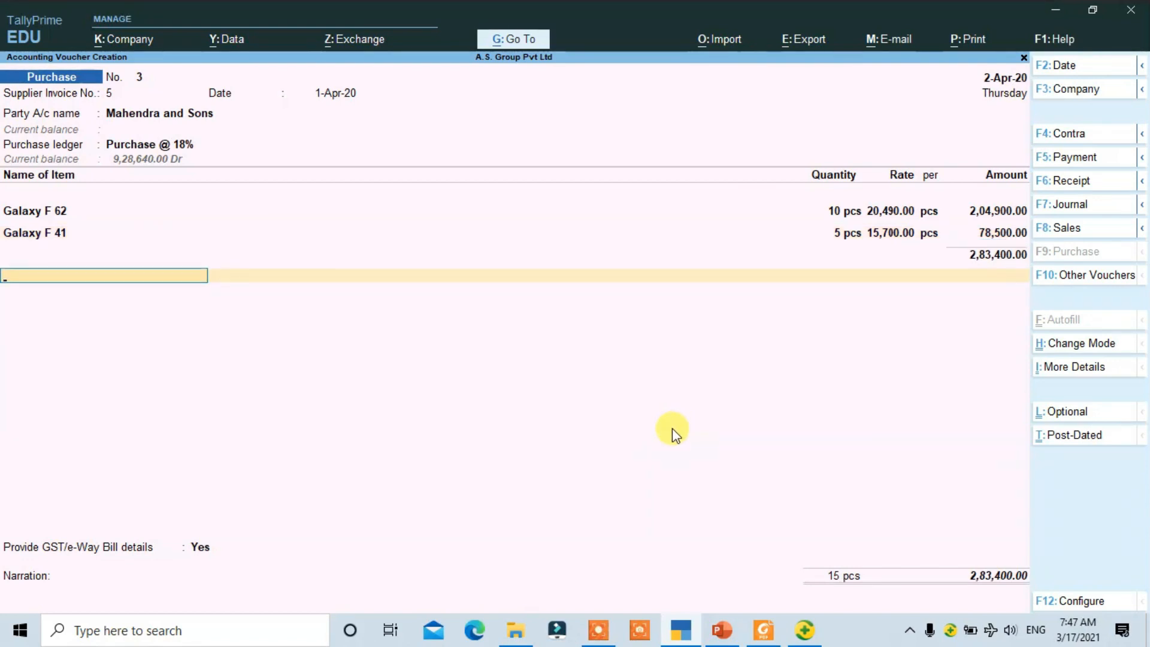
Step: Finish the item list and add the INPUT I GST @ 18% ledger below it, accepting the calculated tax amount
{"action": "key", "text": "Return"}
{"action": "type", "text": "I"}
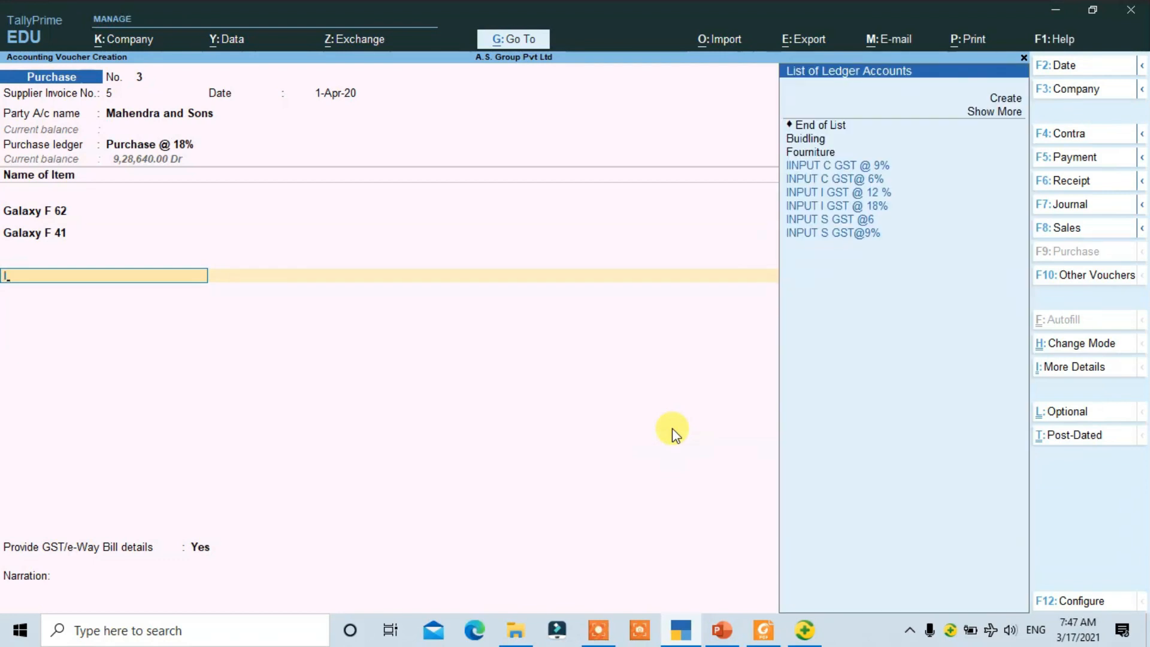
{"action": "key", "text": "Down"}
{"action": "key", "text": "Down"}
{"action": "key", "text": "Down"}
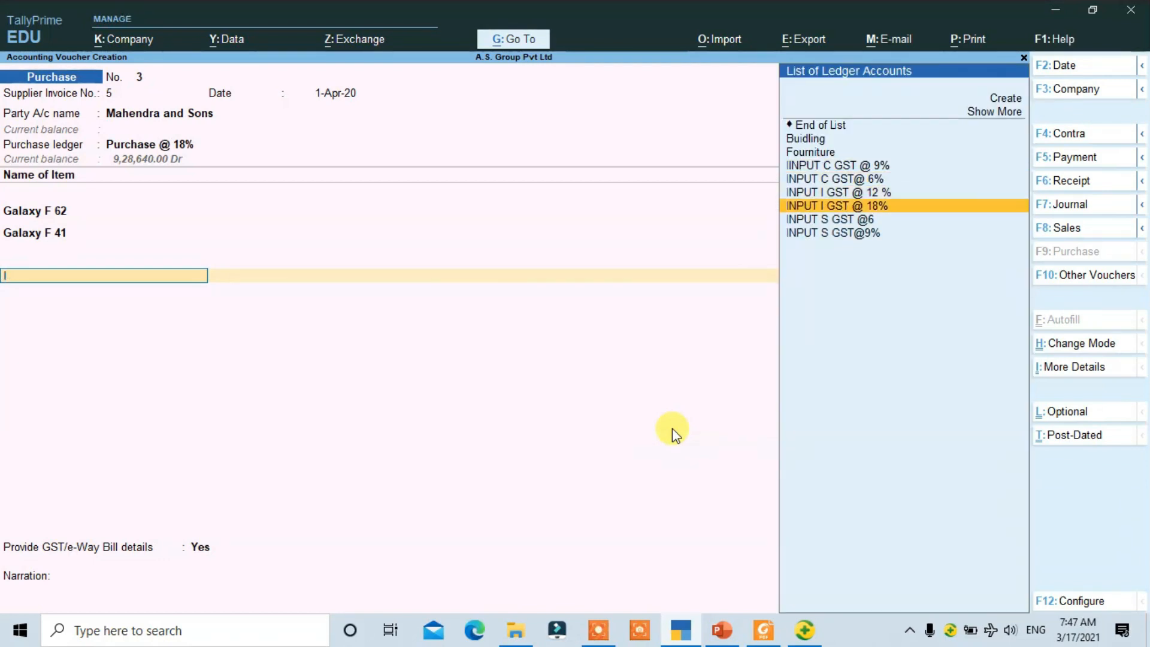
{"action": "key", "text": "Return"}
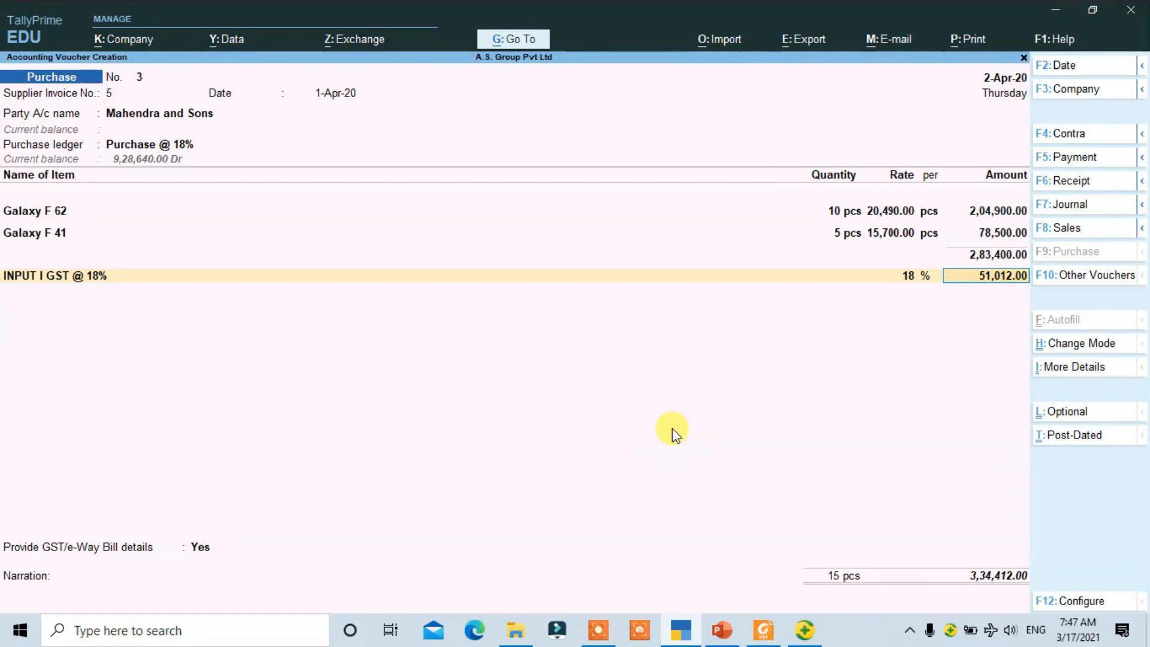
{"action": "key", "text": "Return"}
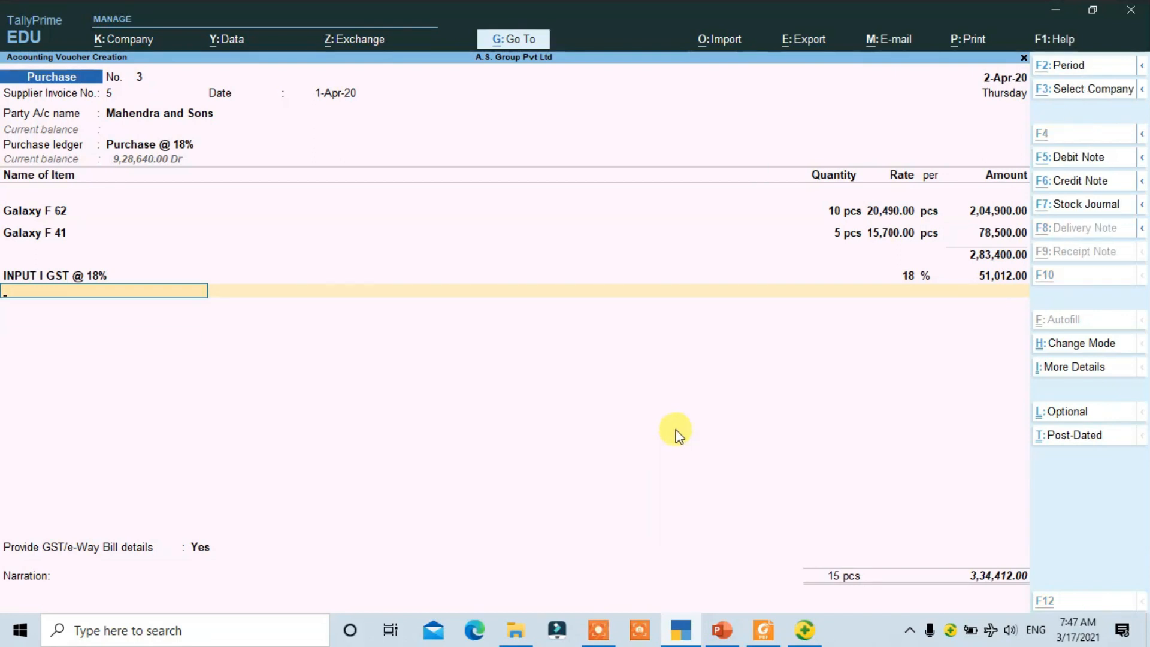
Step: Open a print preview of the current purchase voucher and zoom in on it
{"action": "key", "text": "alt+p"}
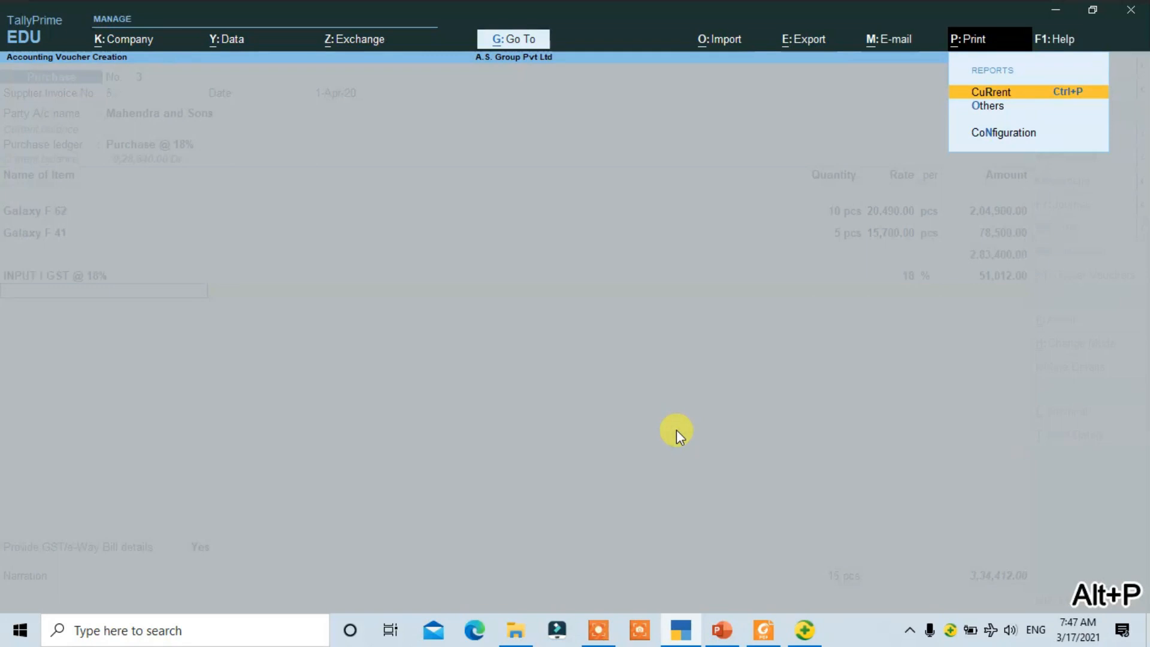
{"action": "key", "text": "Return"}
{"action": "key", "text": "Left"}
{"action": "key", "text": "Return"}
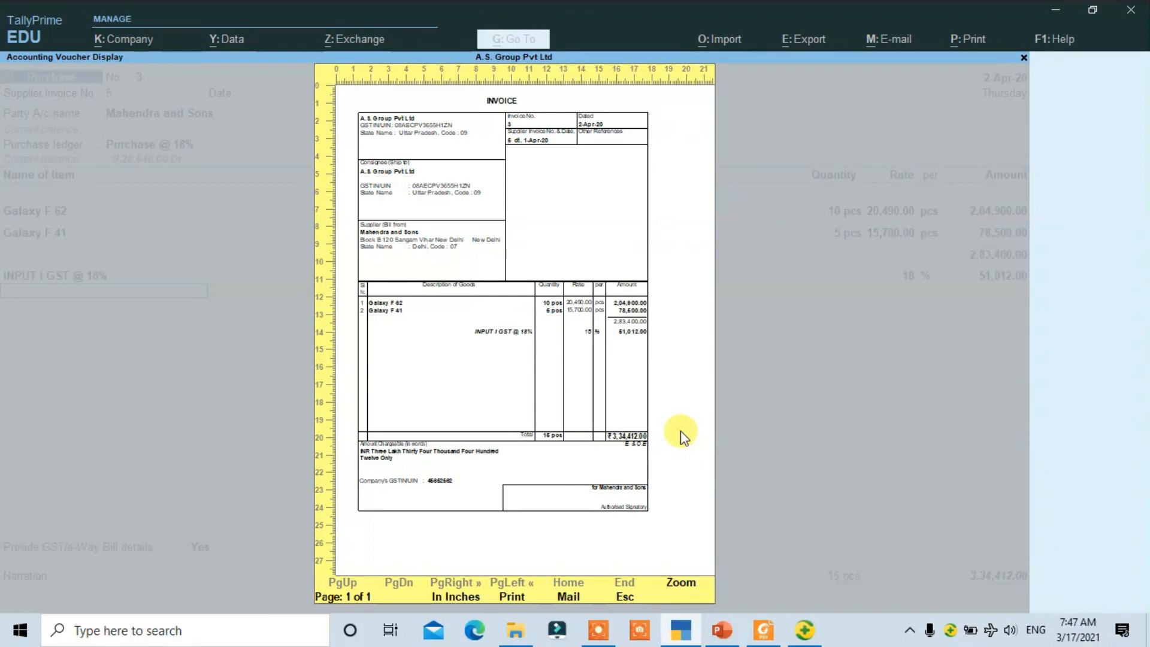
{"action": "left_click", "coordinate": [678, 586]}
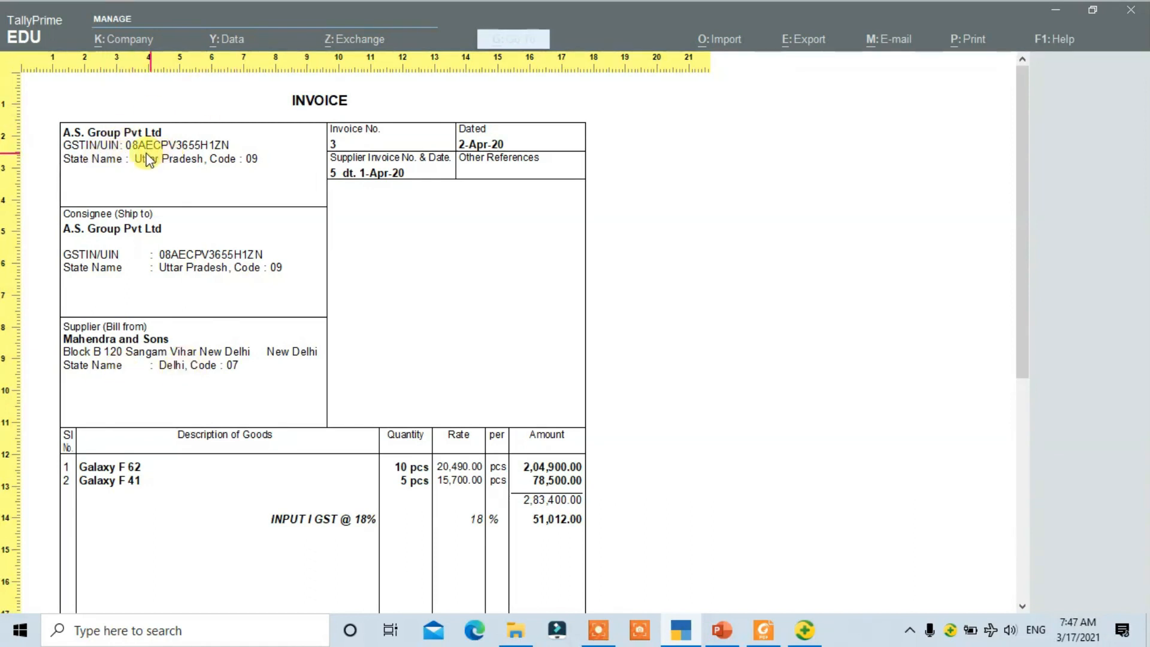
Step: Compare the previewed items, IGST and total with the Mahendra and Sons invoice and close the preview
{"action": "scroll", "coordinate": [346, 396], "scroll_direction": "down", "scroll_amount": 2}
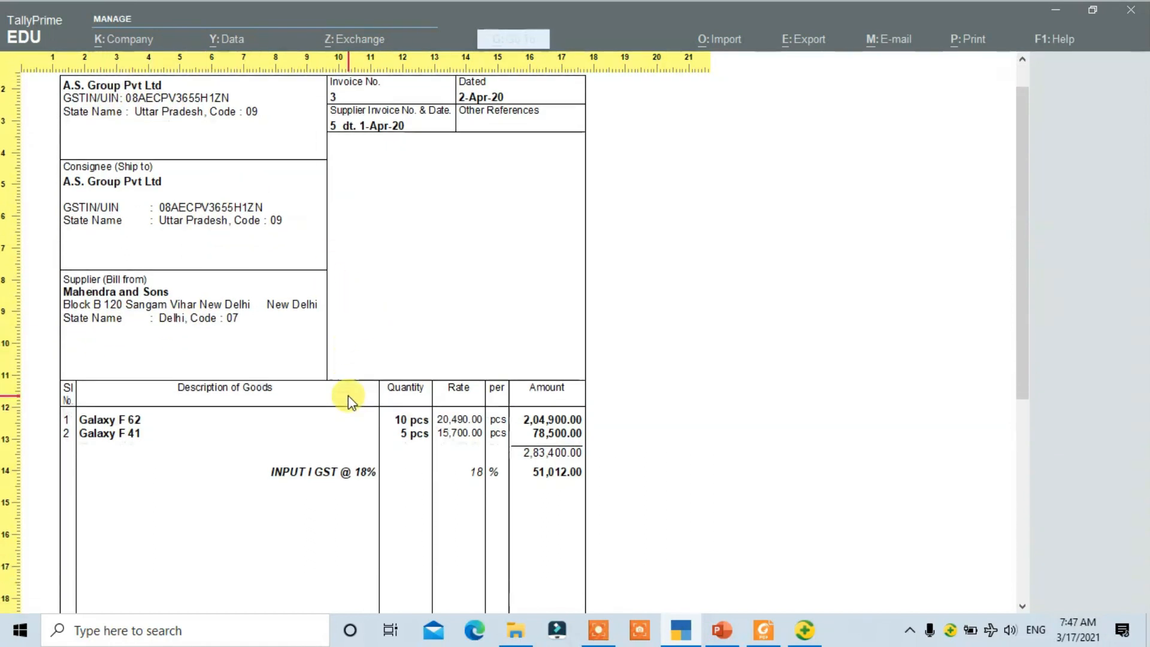
{"action": "scroll", "coordinate": [473, 483], "scroll_direction": "down", "scroll_amount": 4}
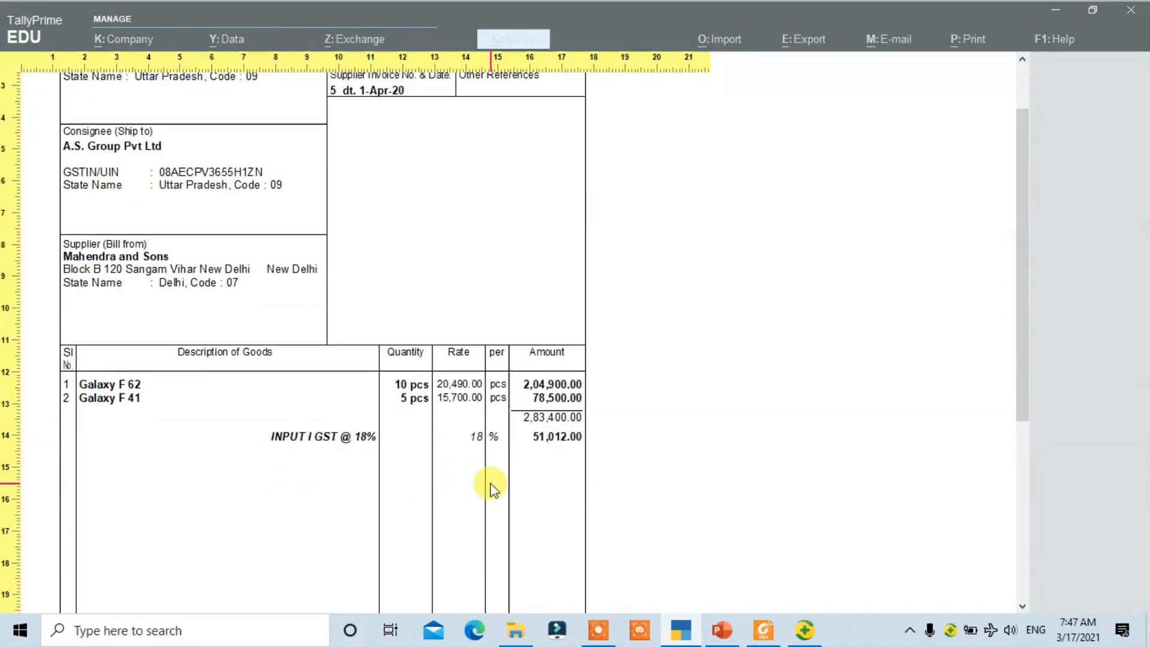
{"action": "scroll", "coordinate": [486, 477], "scroll_direction": "down", "scroll_amount": 1}
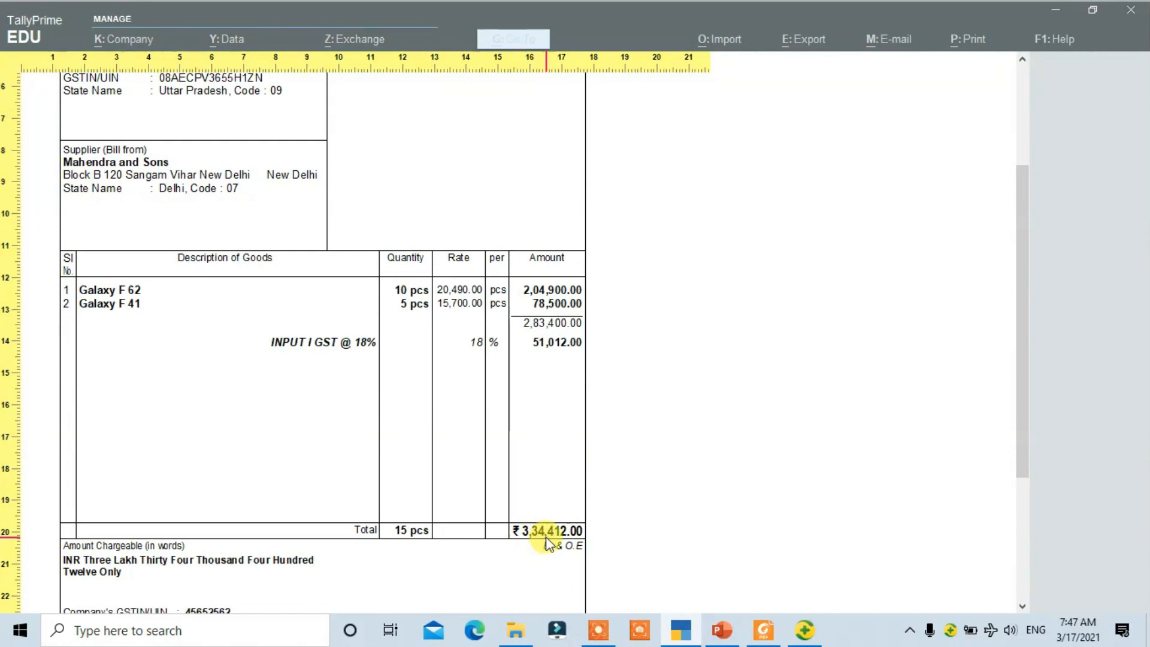
{"action": "scroll", "coordinate": [572, 539], "scroll_direction": "down", "scroll_amount": 1}
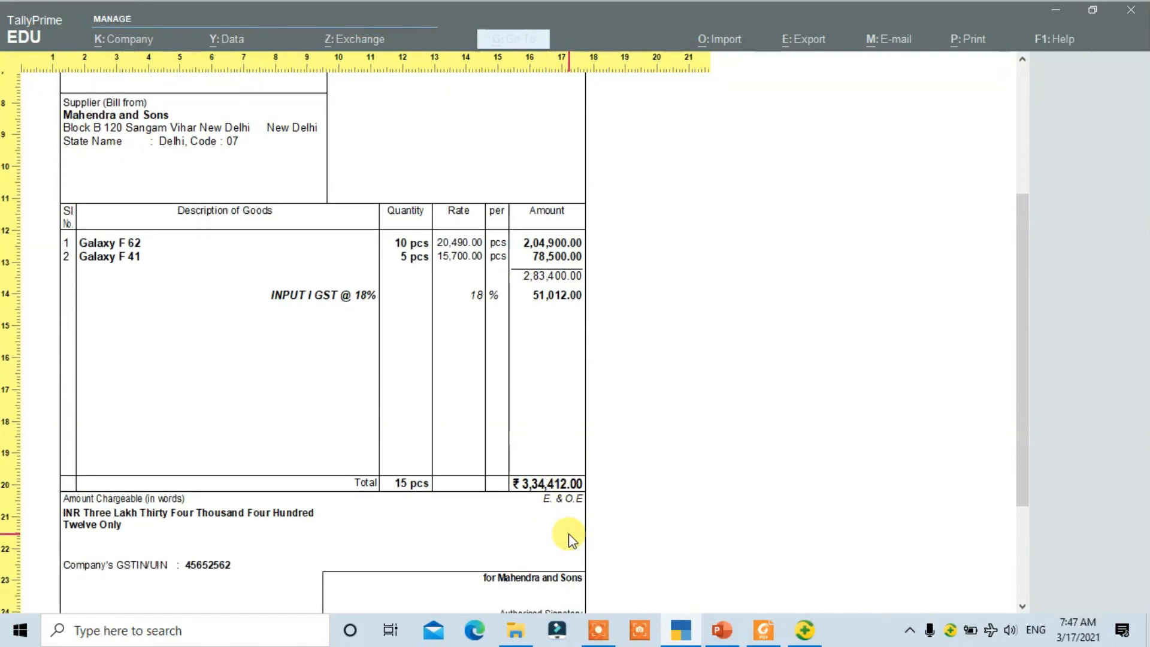
{"action": "key", "text": "alt+Tab"}
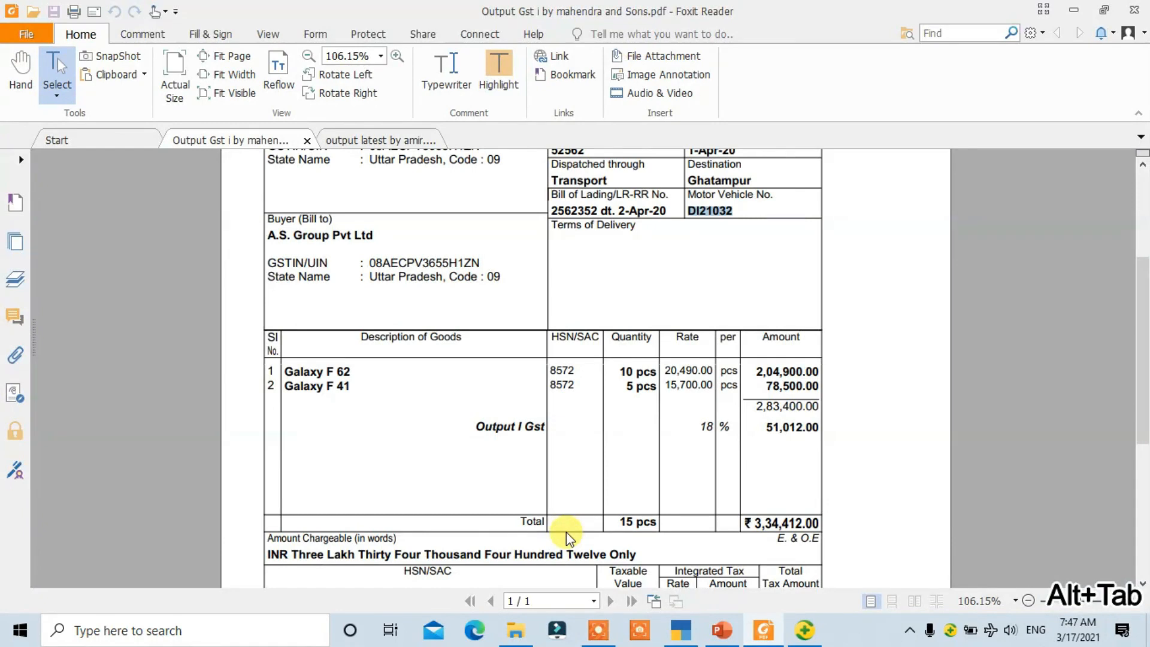
{"action": "key", "text": "alt+Tab"}
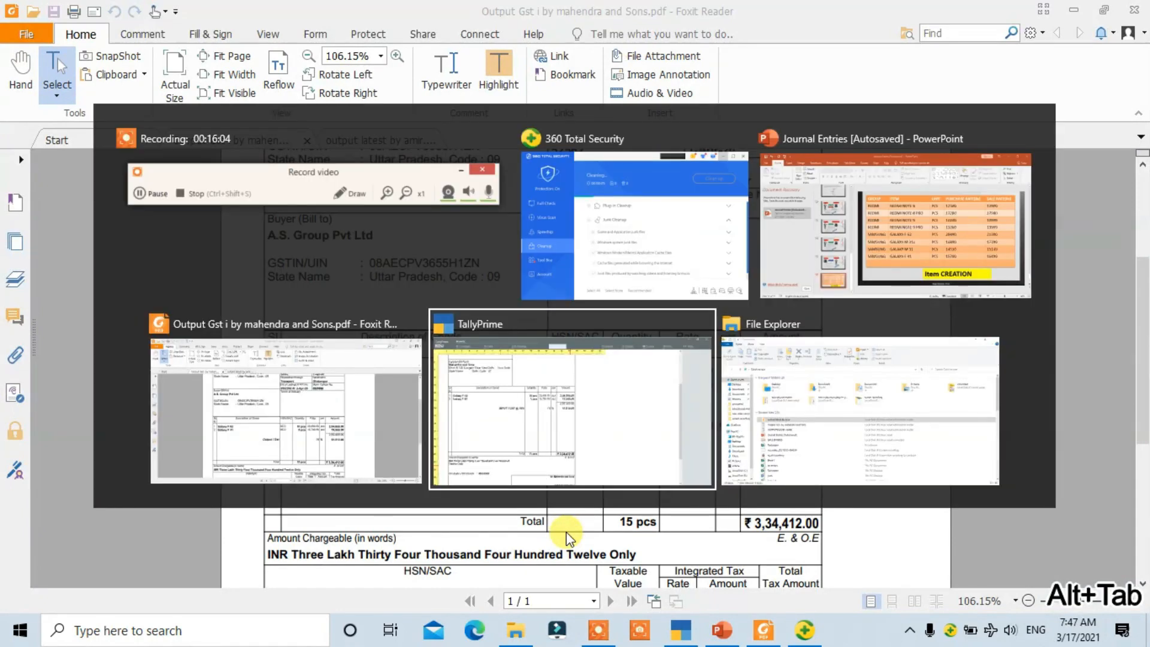
{"action": "key", "text": "Escape"}
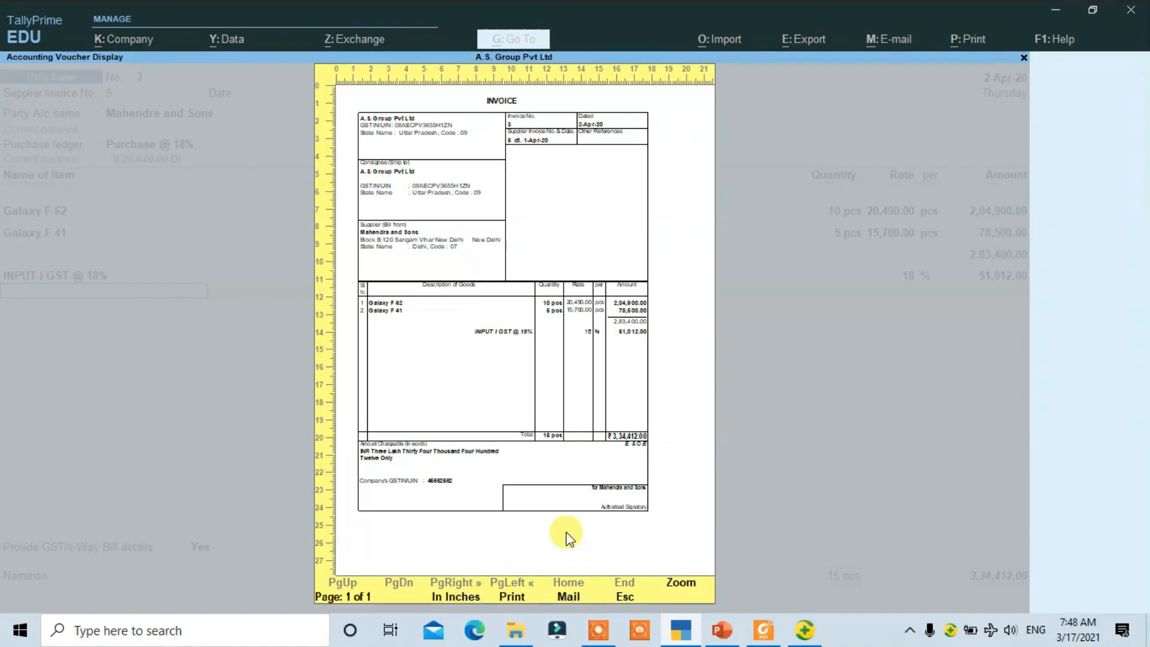
{"action": "key", "text": "Escape"}
{"action": "key", "text": "Escape"}
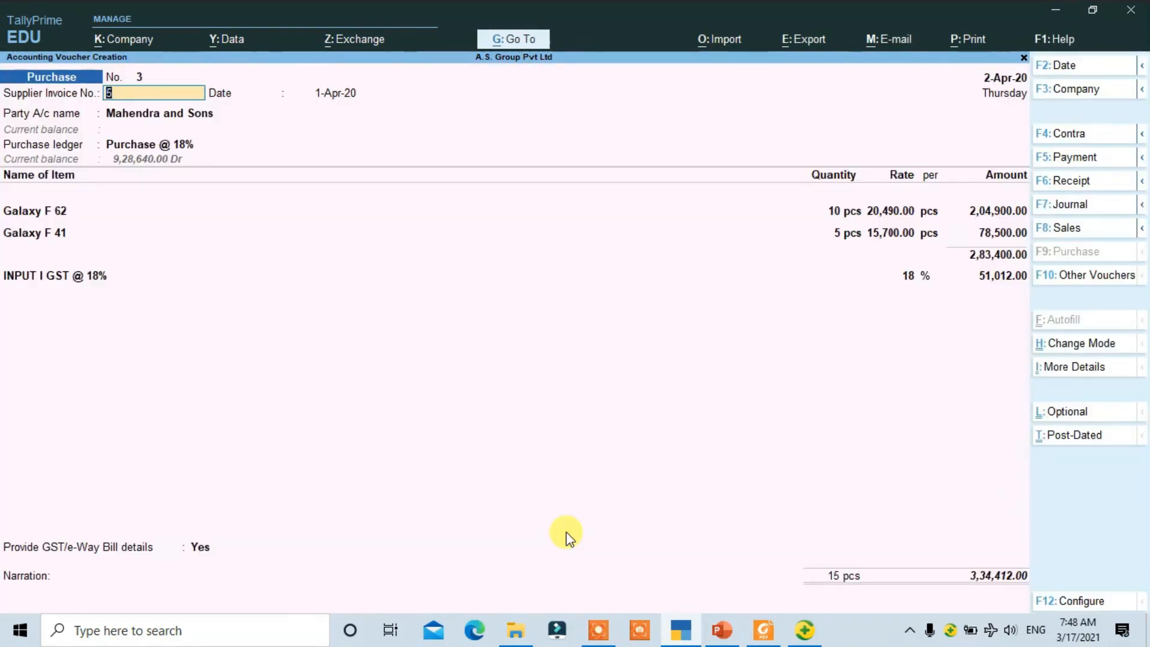
Step: Accept the Mahendra and Sons voucher's supplier invoice number, invoice date, party and receipt details as already entered
{"action": "key", "text": "Return"}
{"action": "key", "text": "Return"}
{"action": "key", "text": "Return"}
{"action": "key", "text": "Return"}
{"action": "key", "text": "Return"}
{"action": "key", "text": "Return"}
{"action": "key", "text": "Return"}
{"action": "key", "text": "Return"}
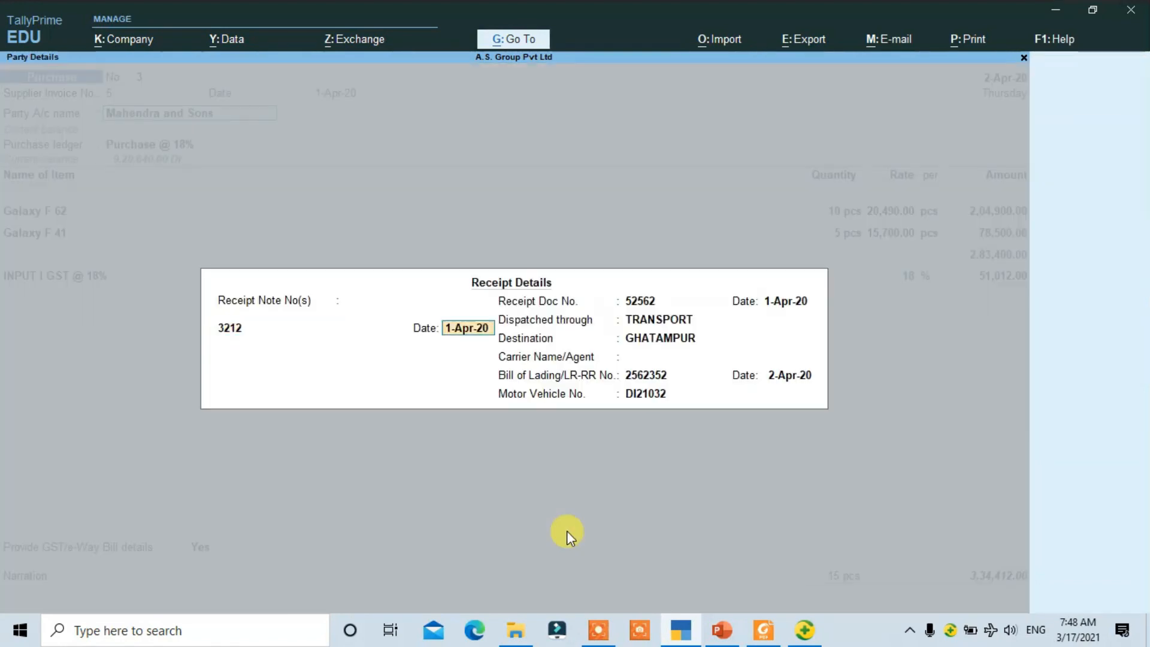
{"action": "key", "text": "Return"}
{"action": "key", "text": "Return"}
{"action": "key", "text": "Return"}
{"action": "key", "text": "Return"}
{"action": "key", "text": "Return"}
{"action": "key", "text": "Return"}
{"action": "key", "text": "Return"}
{"action": "key", "text": "Return"}
{"action": "key", "text": "Return"}
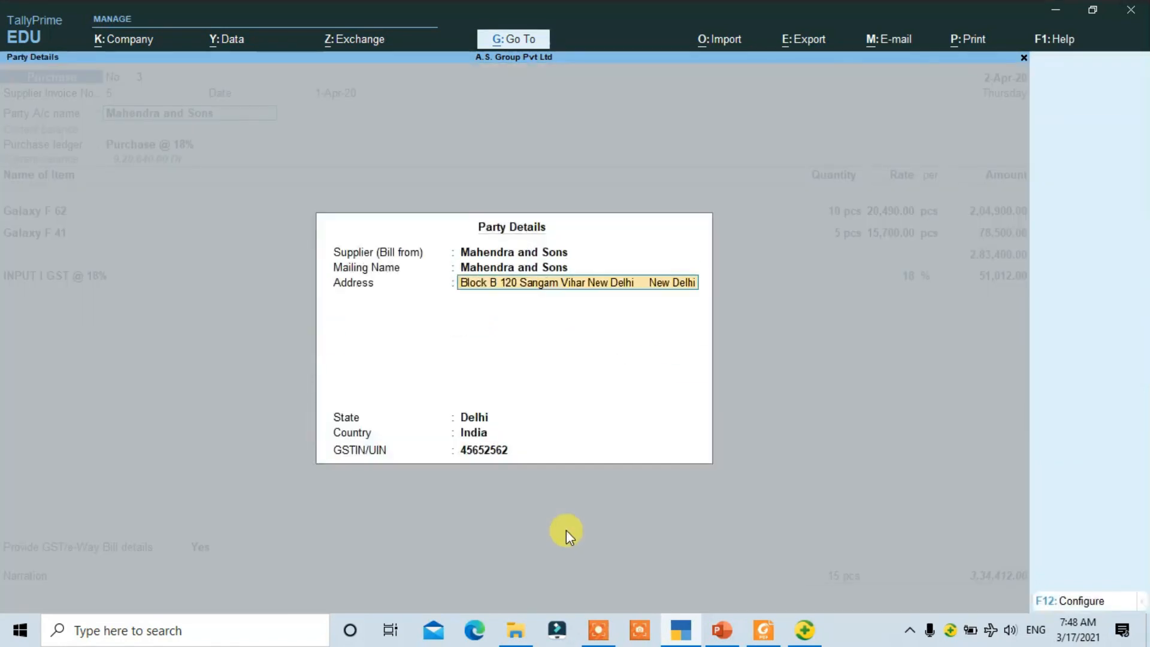
Step: Accept the remaining party details, purchase ledger, both Galaxy items and the INPUT I GST @ 18% line without changes
{"action": "key", "text": "Return"}
{"action": "key", "text": "Return"}
{"action": "key", "text": "Return"}
{"action": "key", "text": "Return"}
{"action": "key", "text": "Return"}
{"action": "key", "text": "Return"}
{"action": "key", "text": "Return"}
{"action": "key", "text": "Return"}
{"action": "key", "text": "Return"}
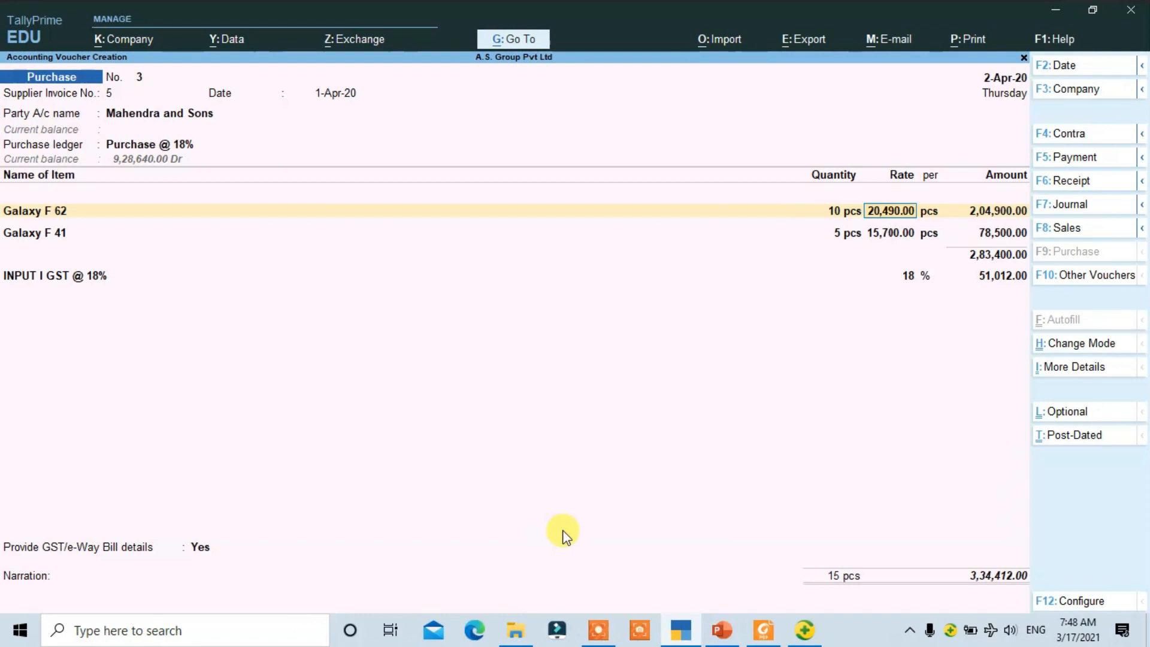
{"action": "key", "text": "Return"}
{"action": "key", "text": "Return"}
{"action": "key", "text": "Return"}
{"action": "key", "text": "Return"}
{"action": "key", "text": "Return"}
{"action": "key", "text": "Return"}
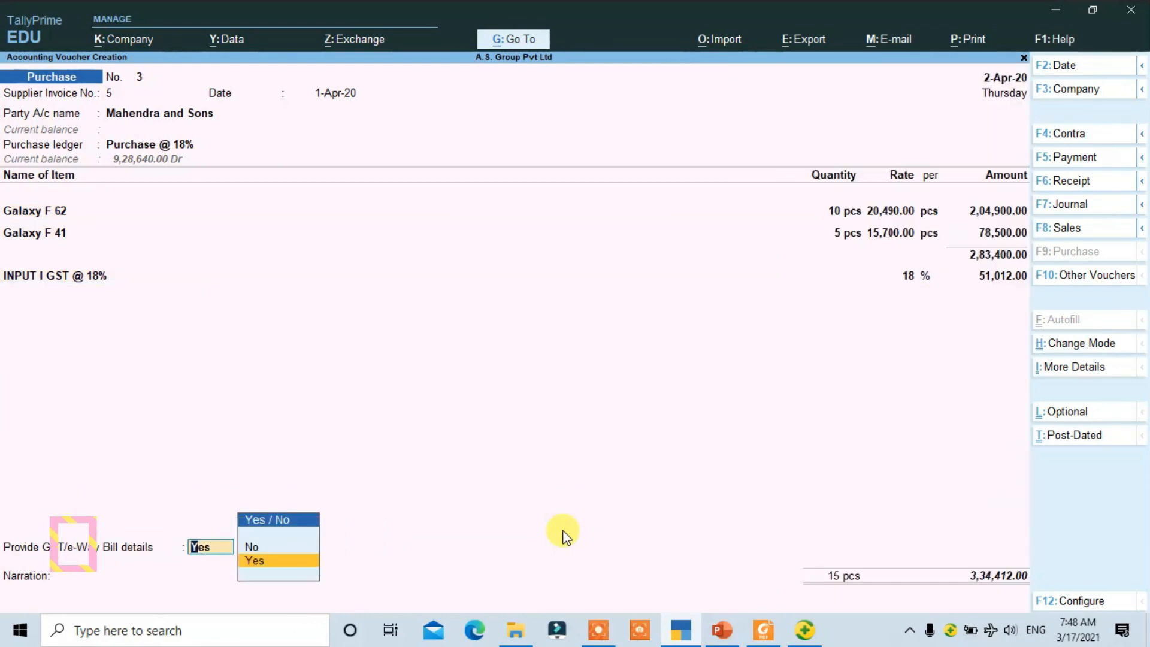
Step: Provide GST/e-Way Bill details for the voucher, keeping the supplier invoice, consignor and dispatch entries and Road as the mode
{"action": "key", "text": "Return"}
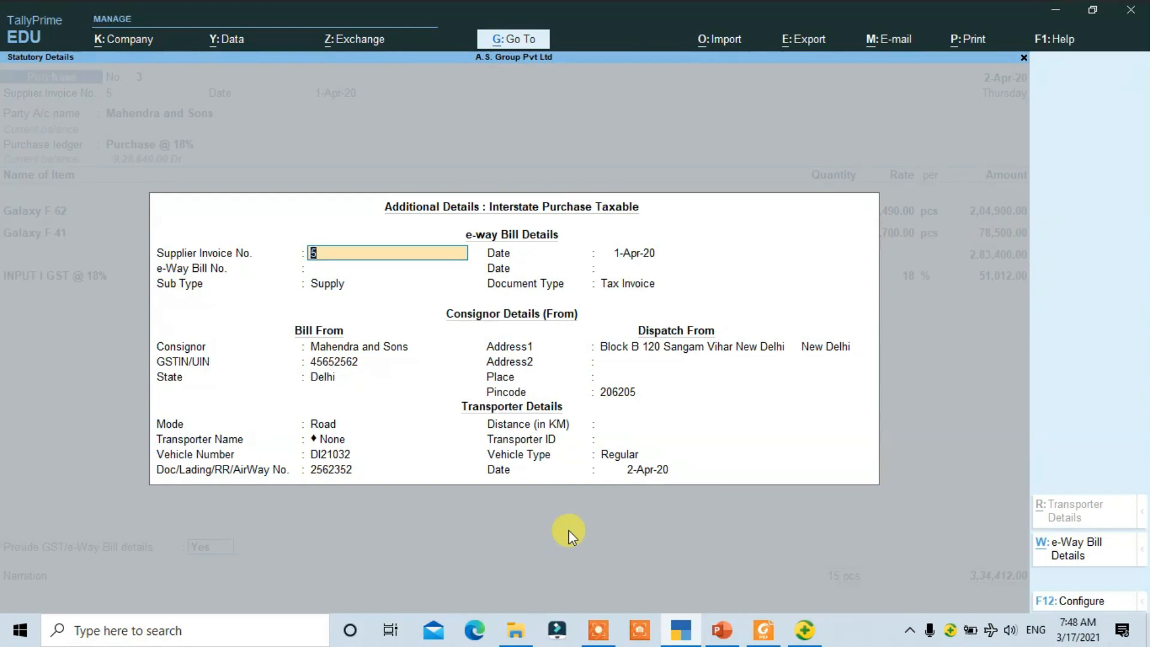
{"action": "key", "text": "Return"}
{"action": "key", "text": "Return"}
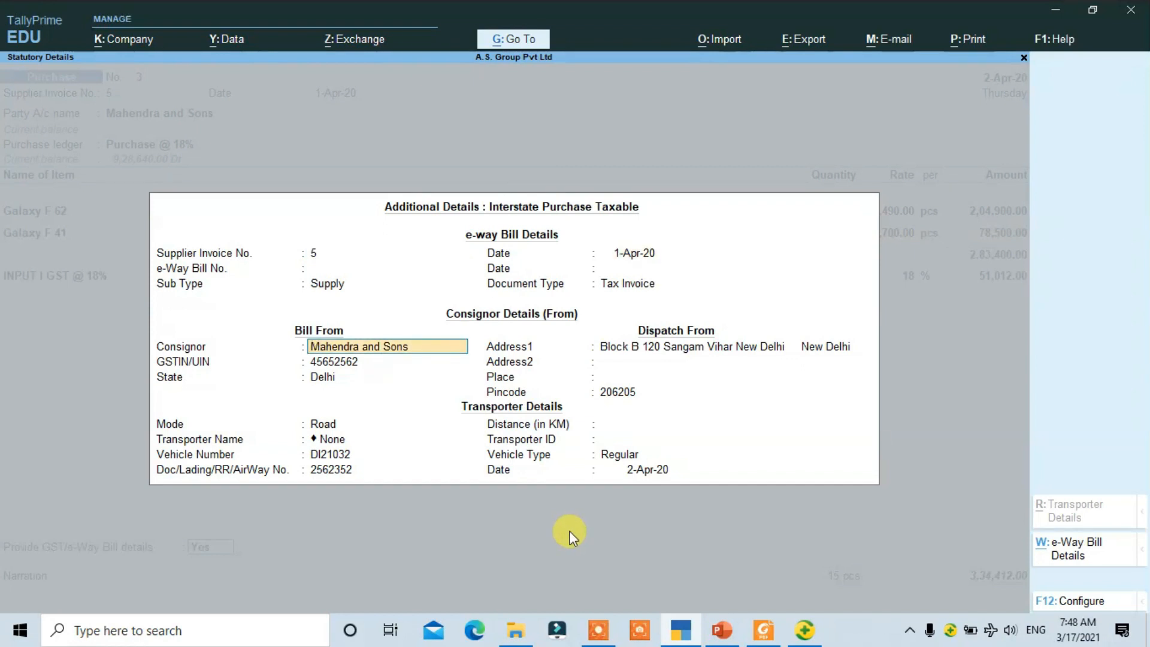
{"action": "key", "text": "Return"}
{"action": "key", "text": "Return"}
{"action": "key", "text": "Return"}
{"action": "key", "text": "Return"}
{"action": "key", "text": "Return"}
{"action": "key", "text": "Return"}
{"action": "key", "text": "Return"}
{"action": "key", "text": "Return"}
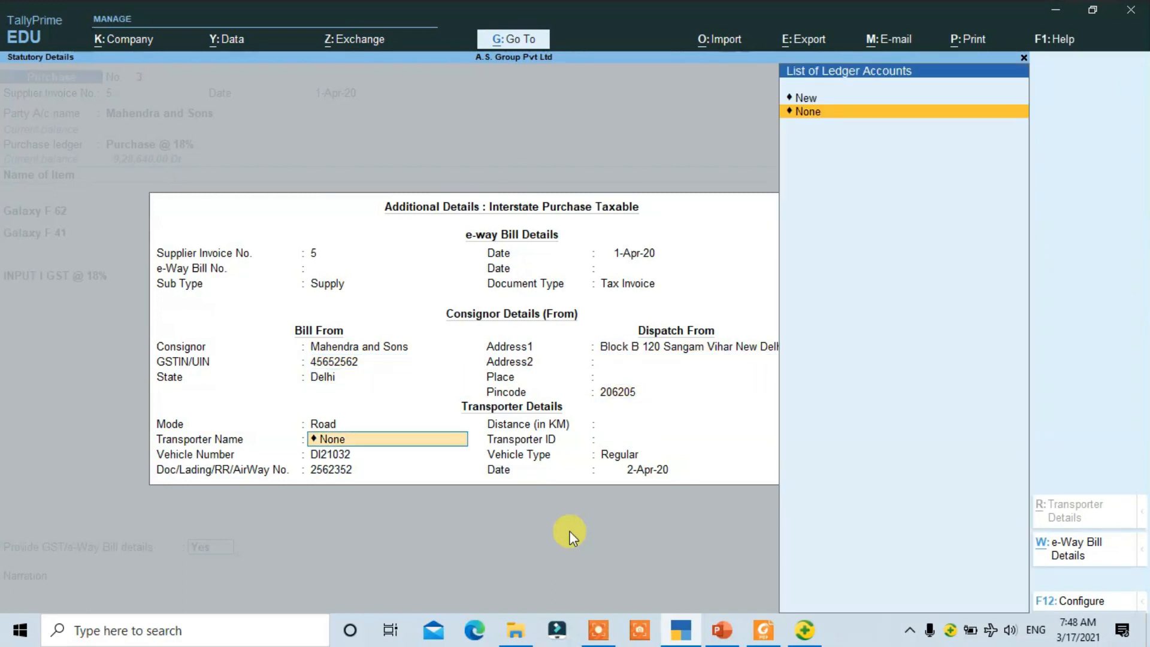
Step: Complete the transporter details with transporter None, the existing vehicle number, vehicle type Regular and document number 2562352
{"action": "key", "text": "Return"}
{"action": "key", "text": "Return"}
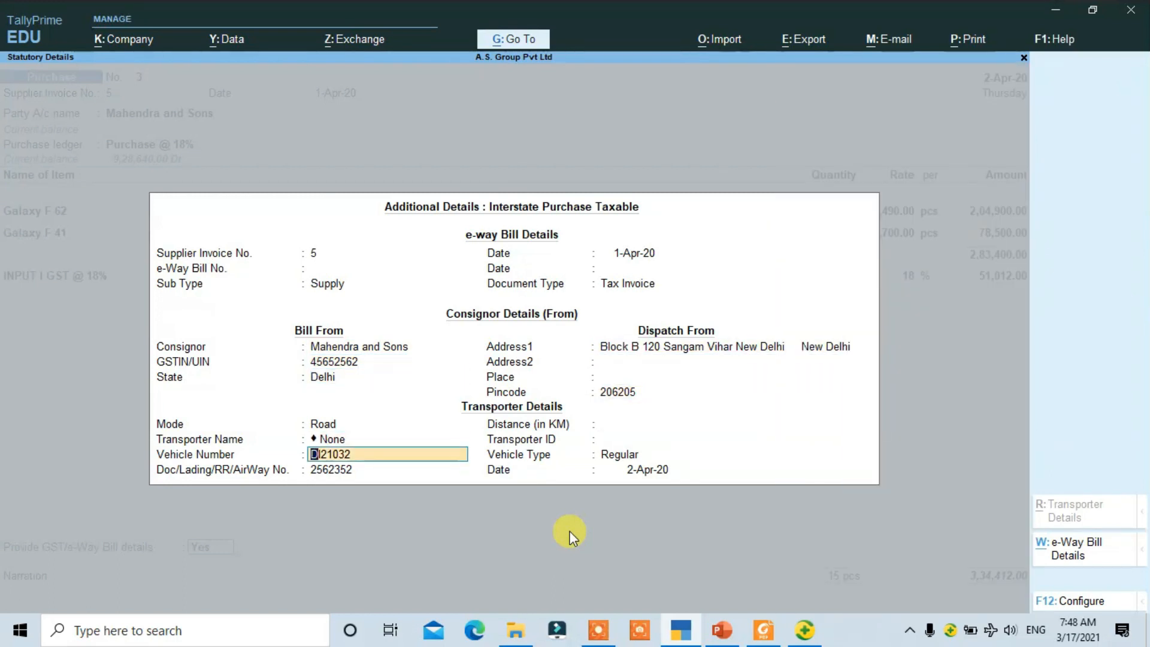
{"action": "key", "text": "Return"}
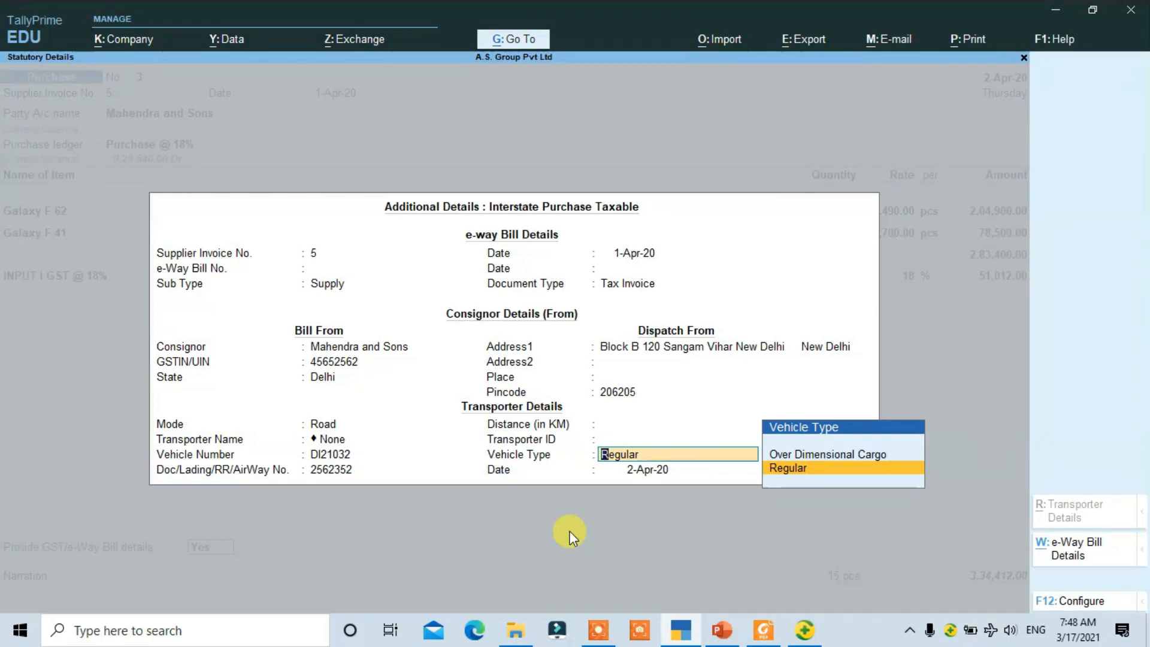
{"action": "key", "text": "Return"}
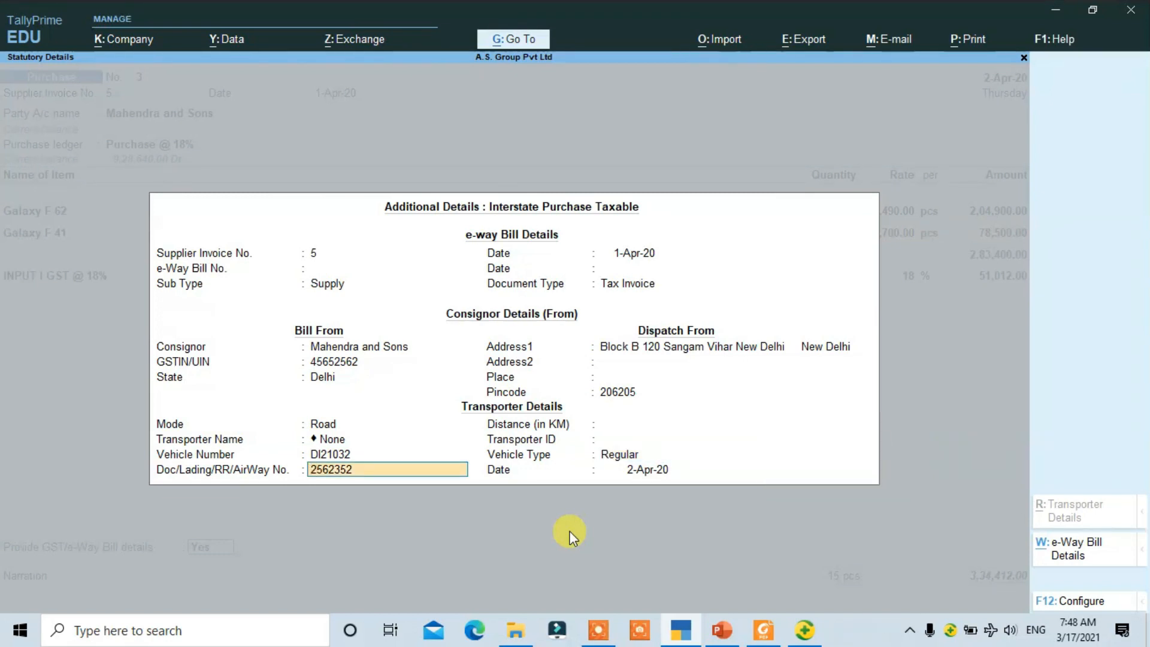
{"action": "type", "text": "2562352"}
{"action": "key", "text": "Return"}
{"action": "key", "text": "Return"}
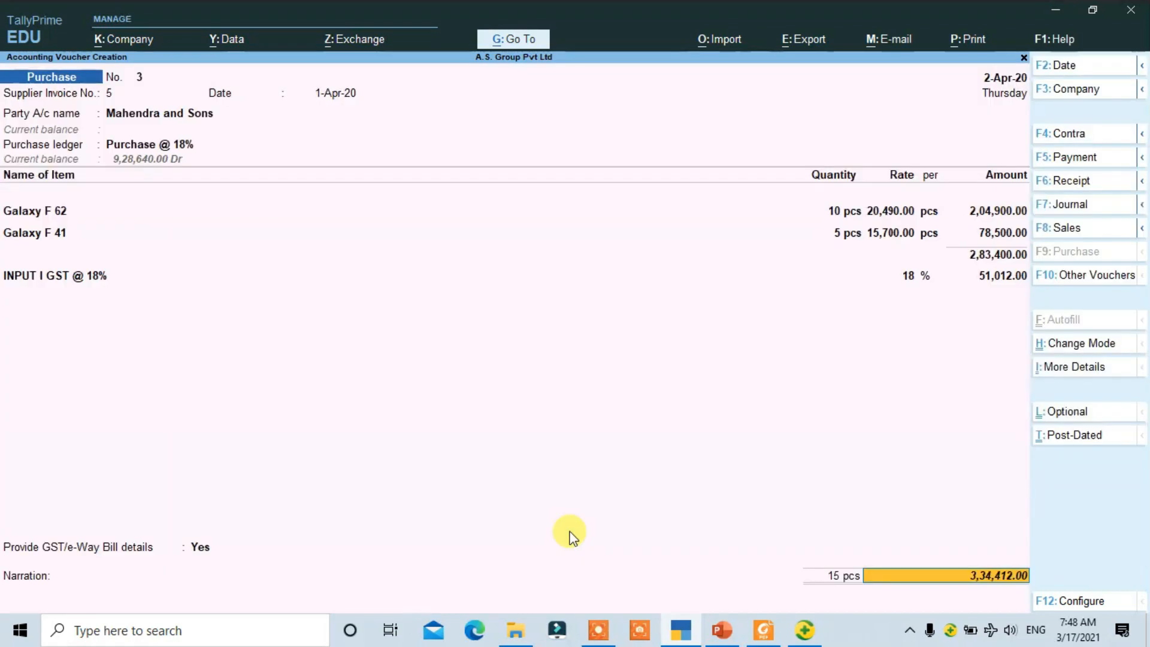
Step: Allocate the voucher's full amount to New Ref 5 without a due date, leave the narration empty and save the purchase voucher
{"action": "key", "text": "Return"}
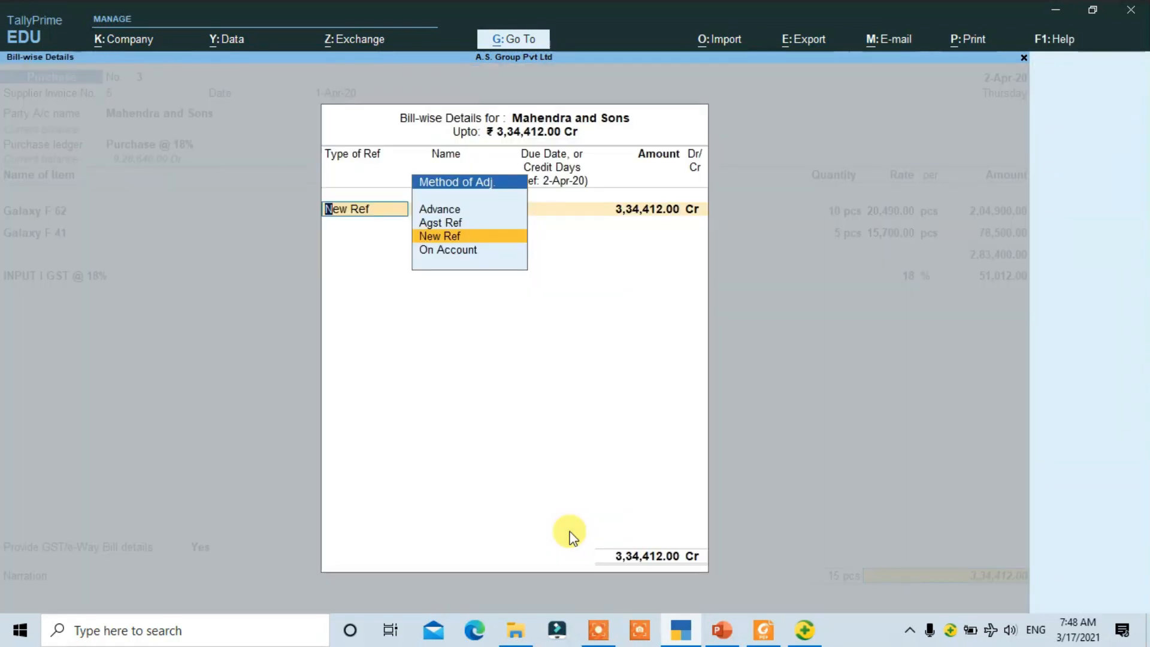
{"action": "key", "text": "Return"}
{"action": "key", "text": "Return"}
{"action": "key", "text": "Return"}
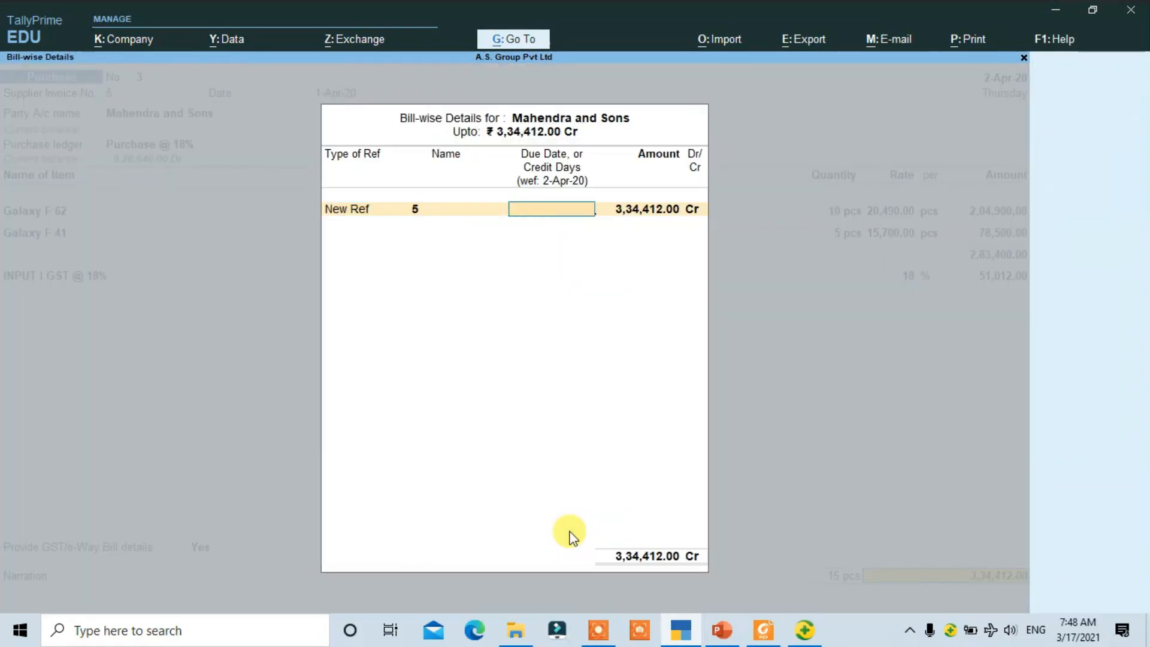
{"action": "key", "text": "Return"}
{"action": "key", "text": "Return"}
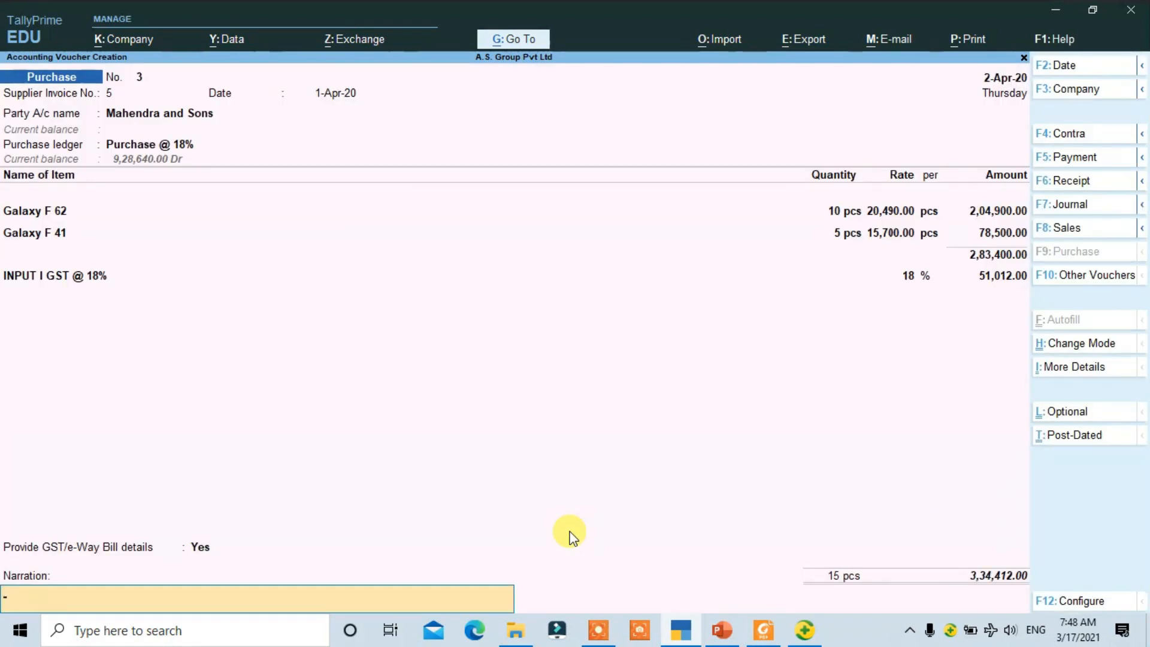
{"action": "key", "text": "Return"}
{"action": "key", "text": "Return"}
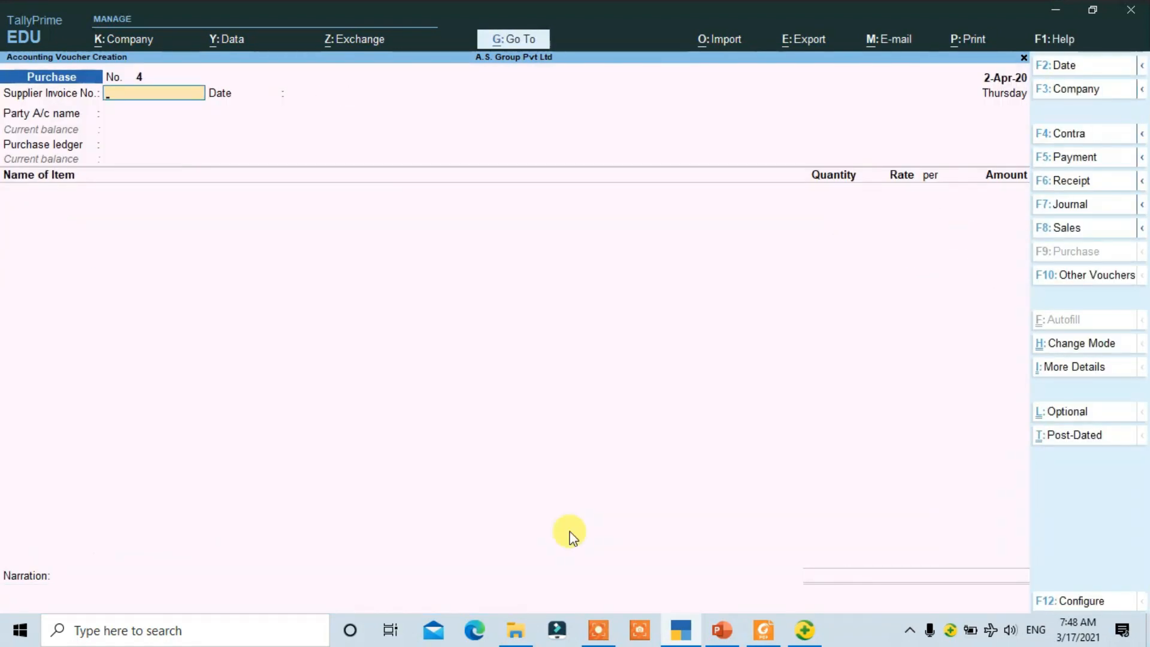
Step: Switch to Foxit Reader, open the Amir Mobile World invoice and review its header, items and IGST, then return to TallyPrime
{"action": "key", "text": "alt+Tab"}
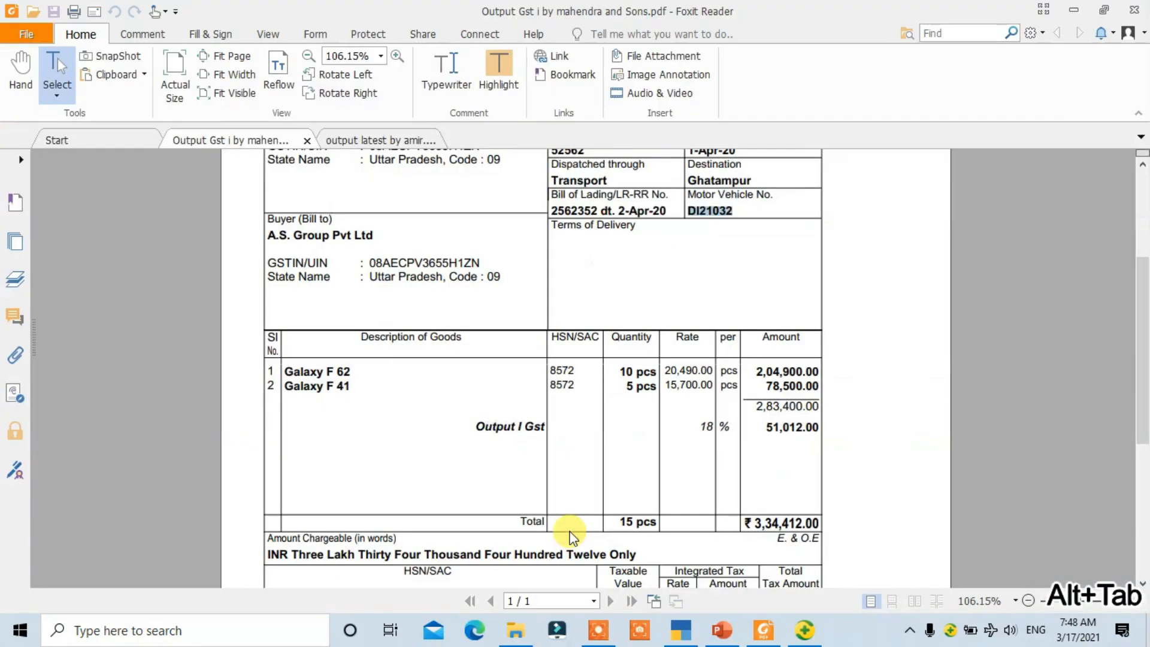
{"action": "scroll", "coordinate": [424, 376], "scroll_direction": "up", "scroll_amount": 5}
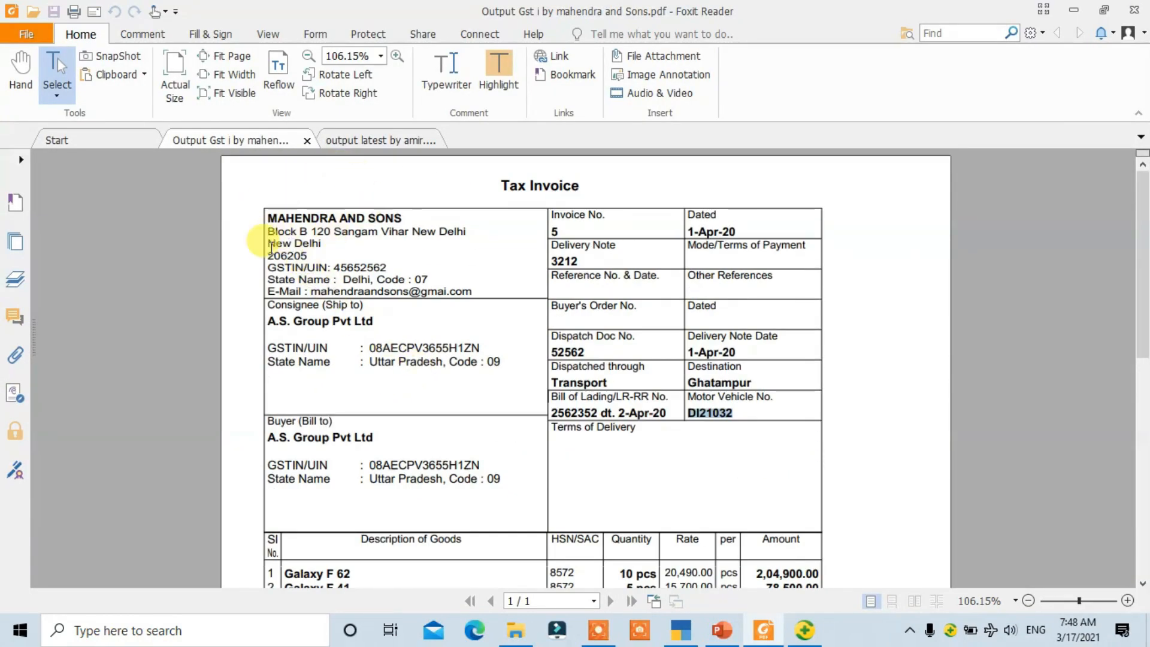
{"action": "left_click", "coordinate": [369, 140]}
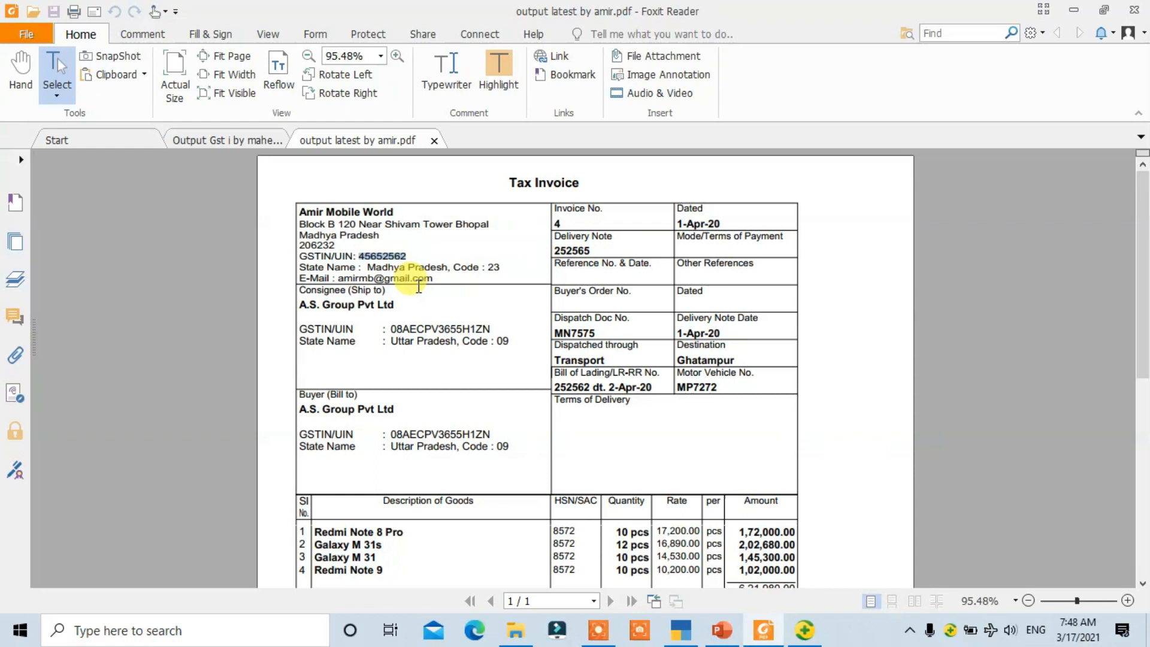
{"action": "scroll", "coordinate": [418, 286], "scroll_direction": "down", "scroll_amount": 3}
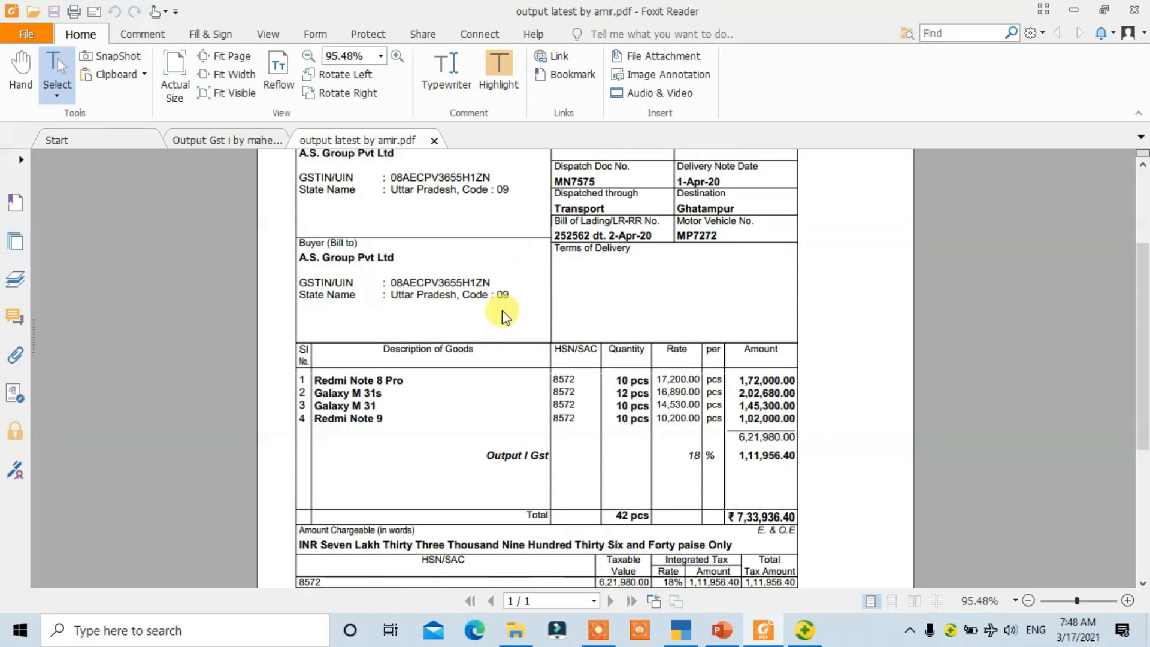
{"action": "left_click", "coordinate": [681, 630]}
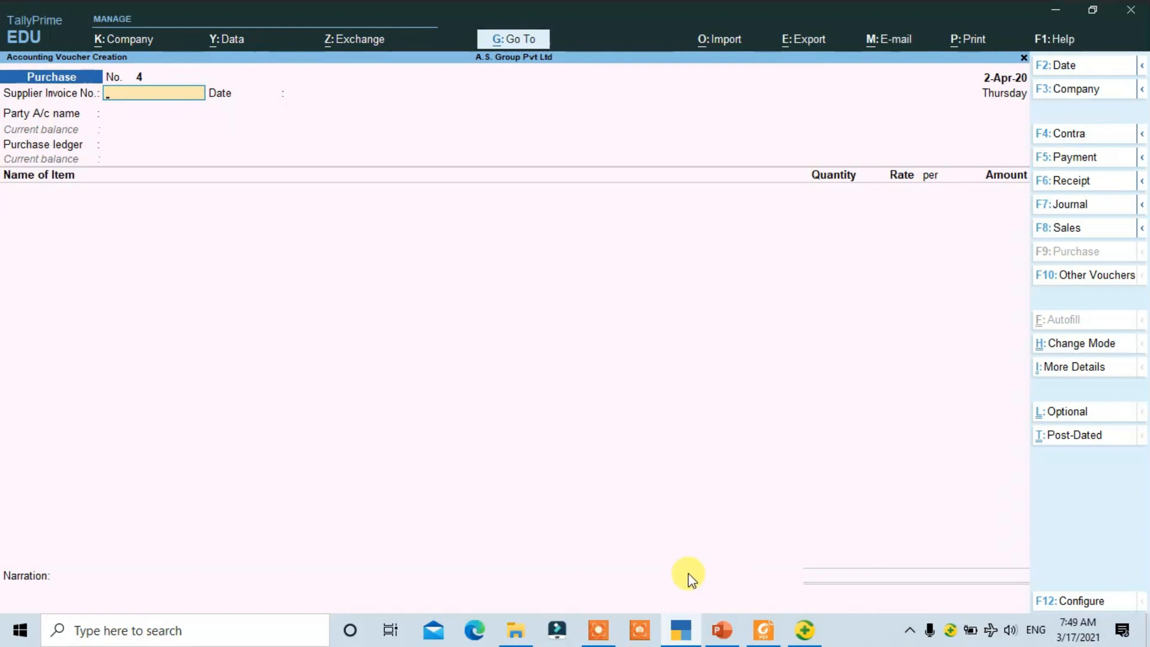
Step: Enter supplier invoice number 4 dated 1-Apr-20 in the new purchase voucher, taken from the Amir Mobile World invoice
{"action": "key", "text": "alt+Tab"}
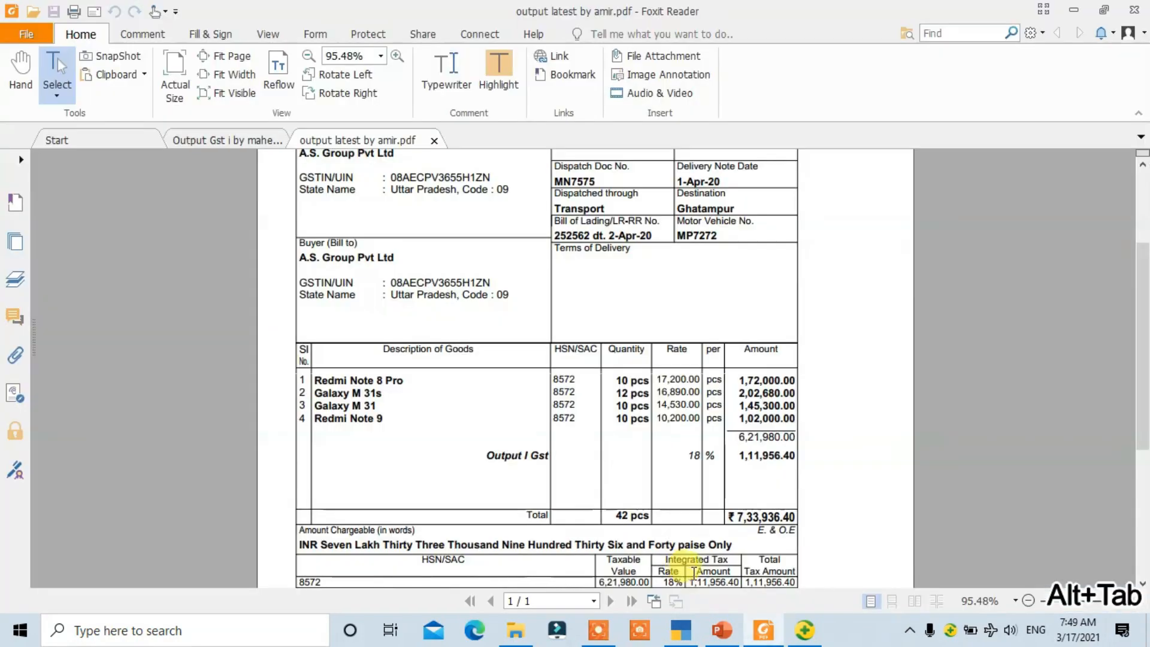
{"action": "scroll", "coordinate": [653, 515], "scroll_direction": "up", "scroll_amount": 3}
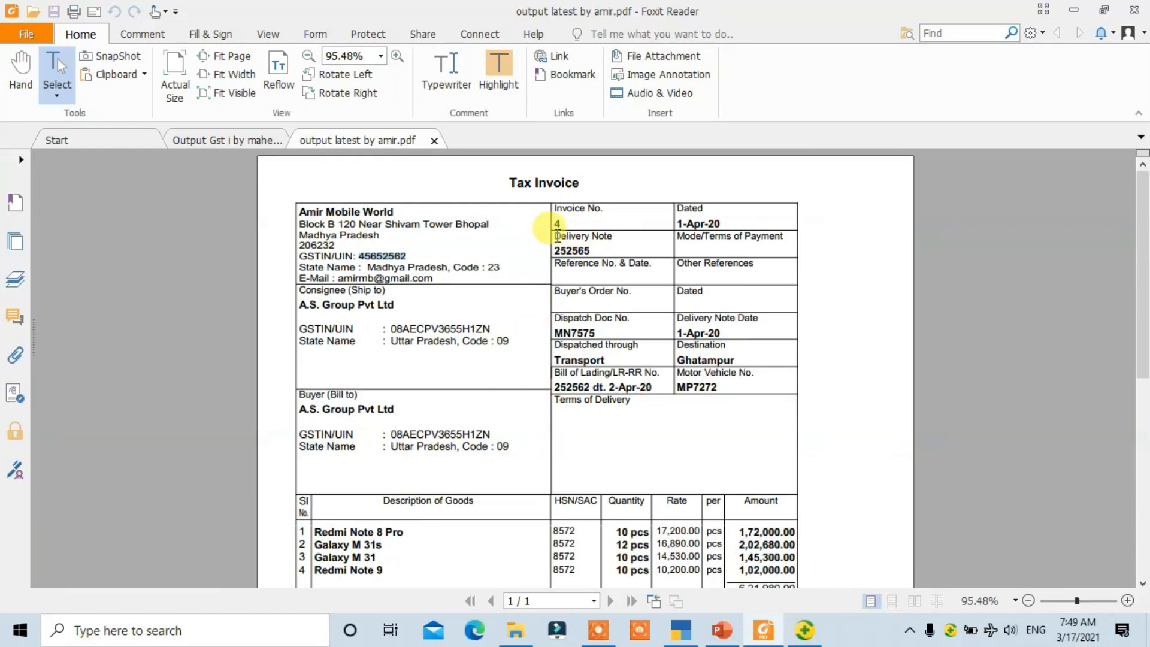
{"action": "key", "text": "alt+Tab"}
{"action": "type", "text": "4"}
{"action": "key", "text": "Return"}
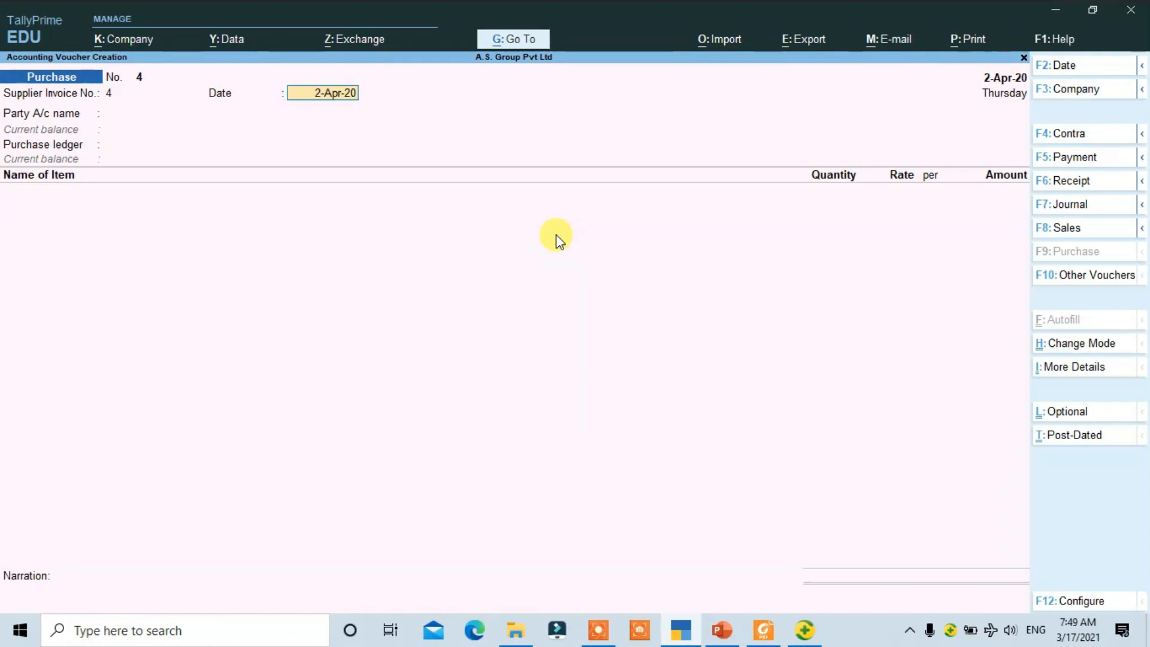
{"action": "key", "text": "alt+Tab"}
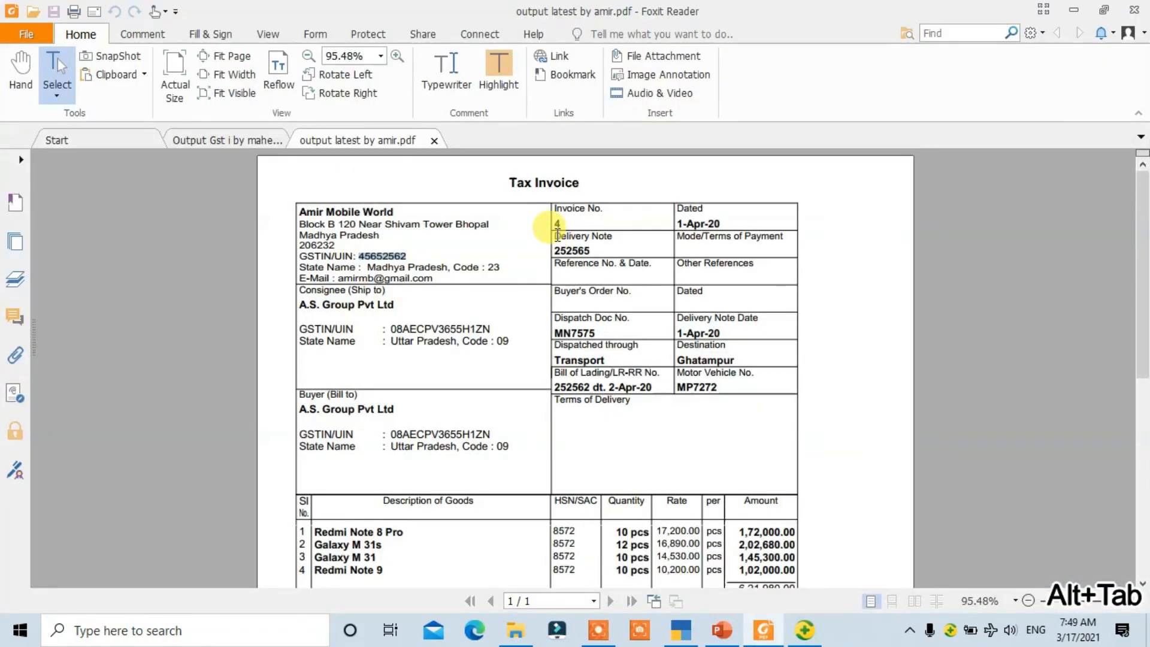
{"action": "key", "text": "alt+Tab"}
{"action": "type", "text": "1AP"}
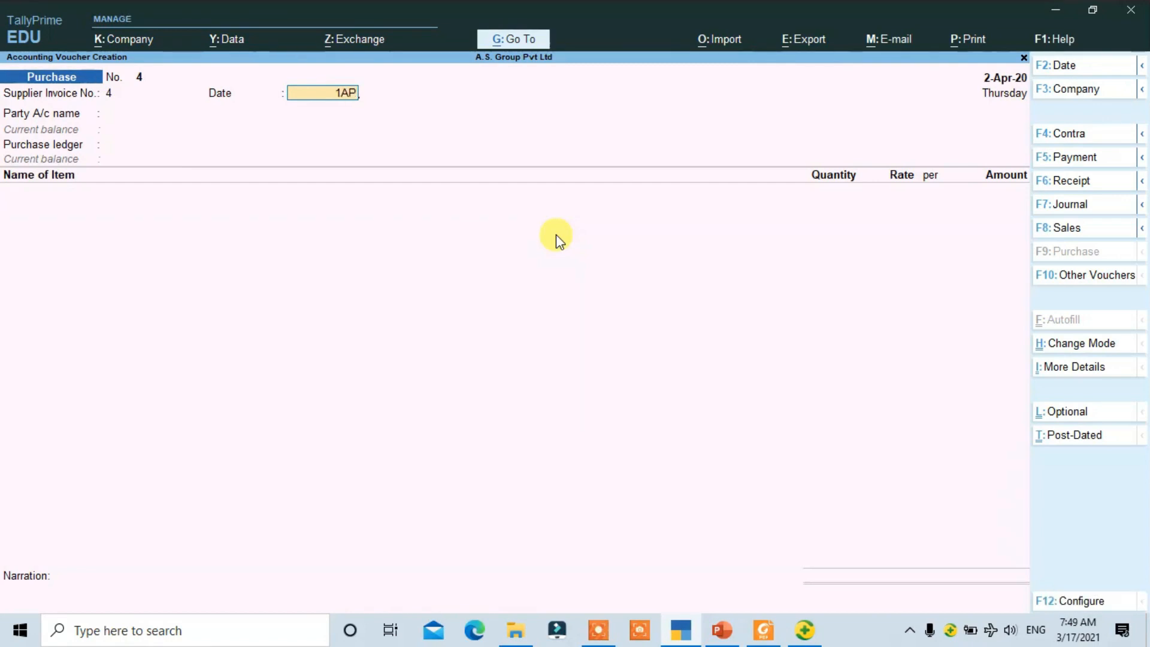
{"action": "type", "text": "R20"}
{"action": "key", "text": "Return"}
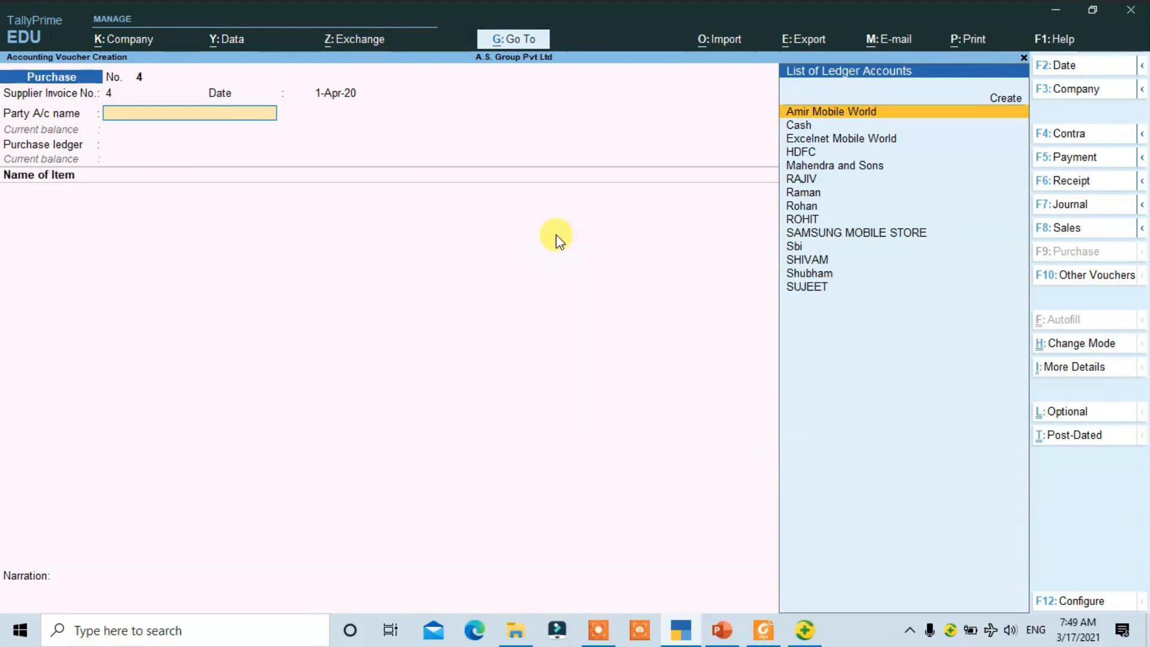
Step: Choose Amir Mobile World as the party account of the purchase voucher
{"action": "key", "text": "Down"}
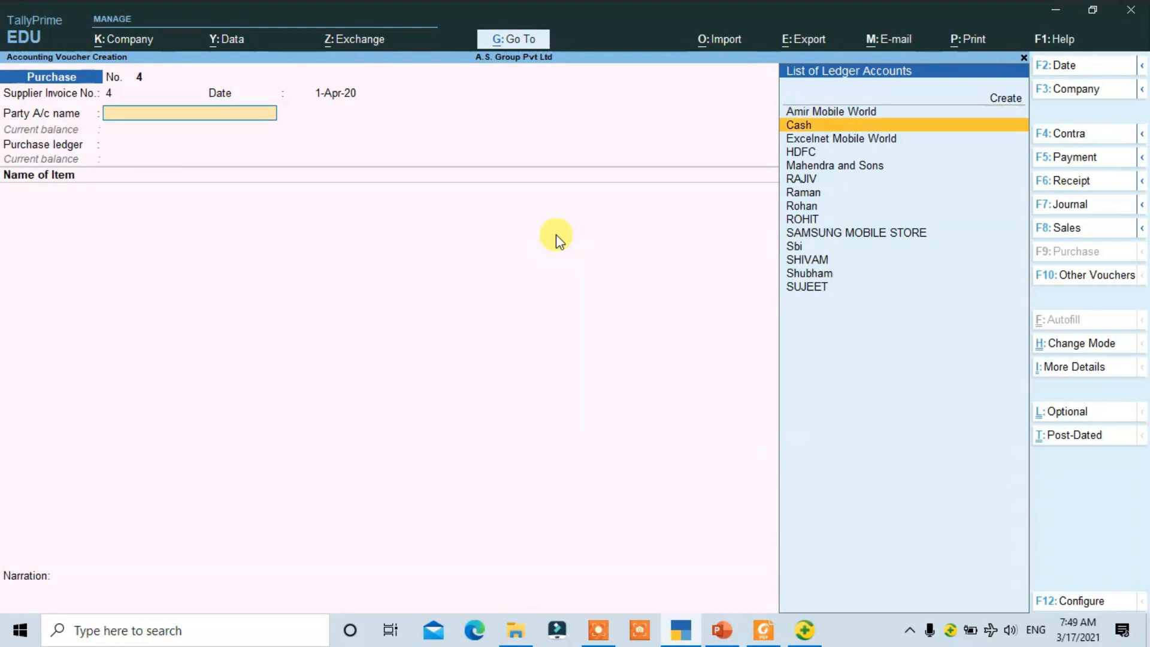
{"action": "key", "text": "Up"}
{"action": "key", "text": "Return"}
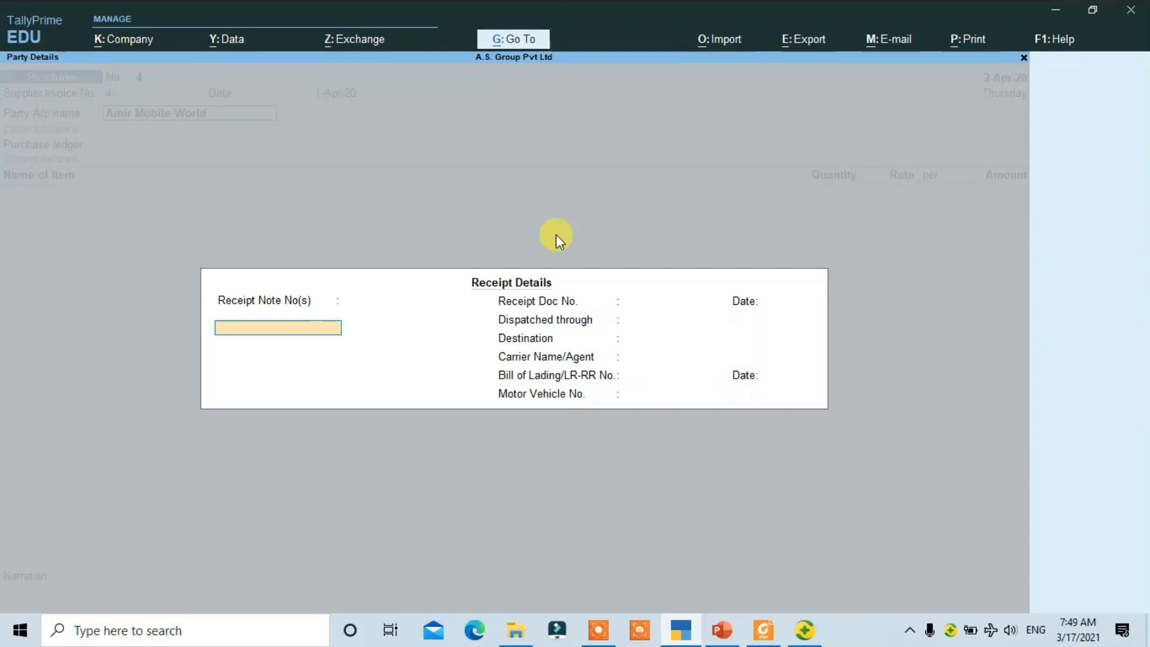
Step: Copy delivery note number 252565 from the Amir Mobile World invoice into the voucher's receipt note number
{"action": "key", "text": "alt+Tab"}
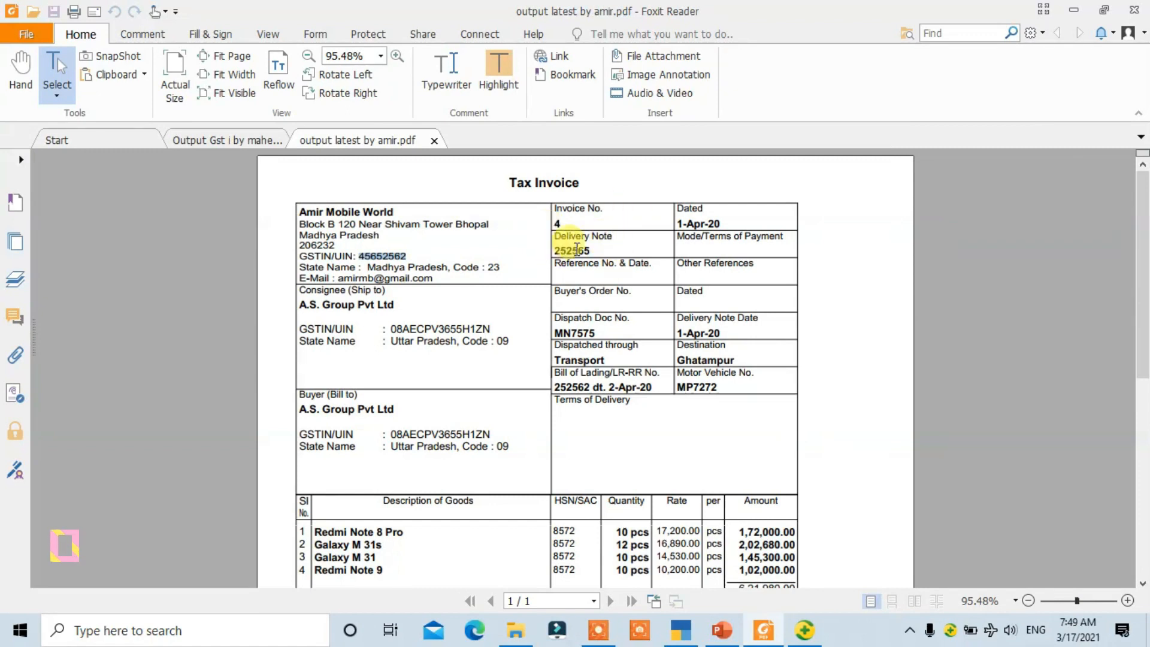
{"action": "left_click_drag", "start_coordinate": [591, 248], "coordinate": [556, 255]}
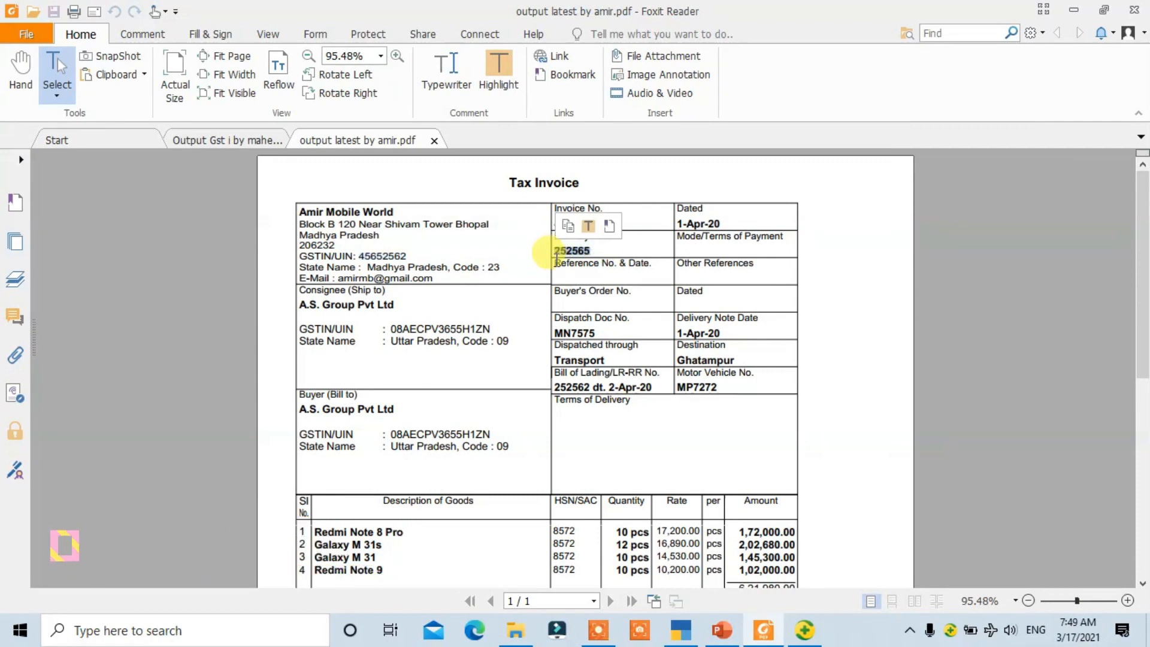
{"action": "key", "text": "ctrl+c"}
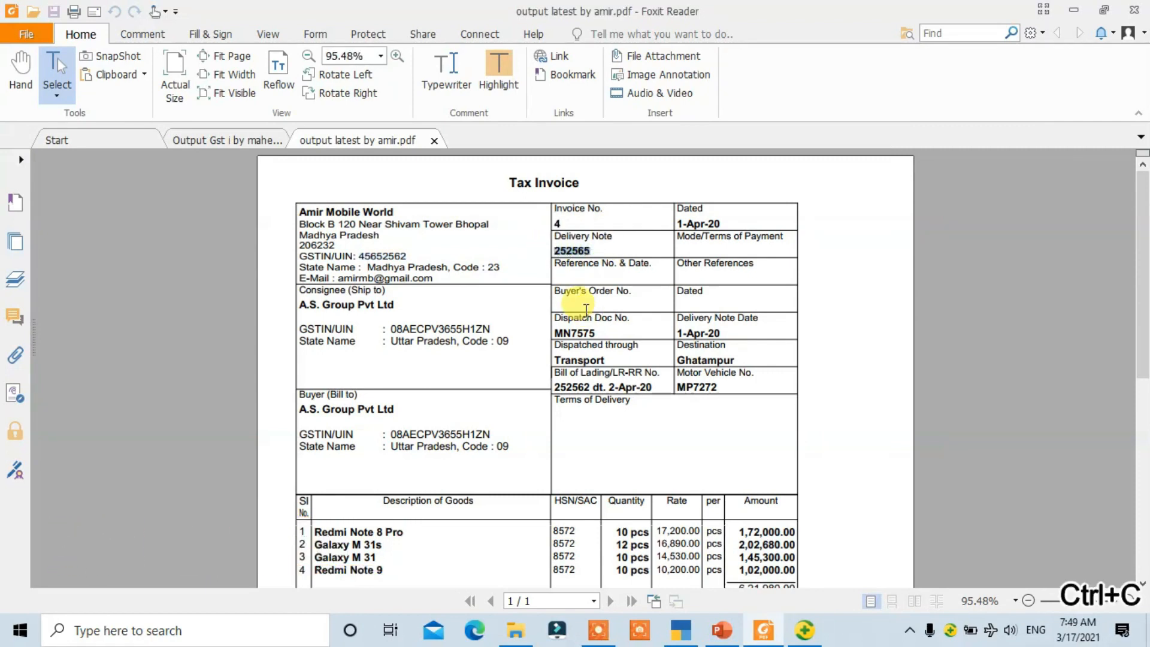
{"action": "key", "text": "alt+Tab"}
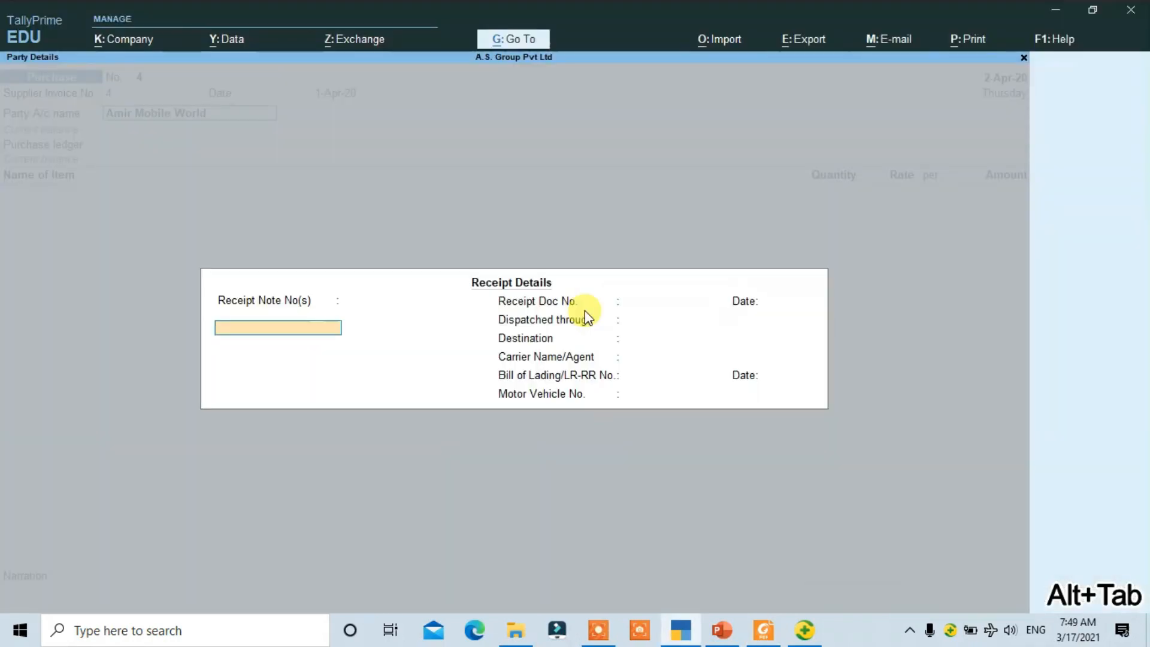
{"action": "key", "text": "ctrl+v"}
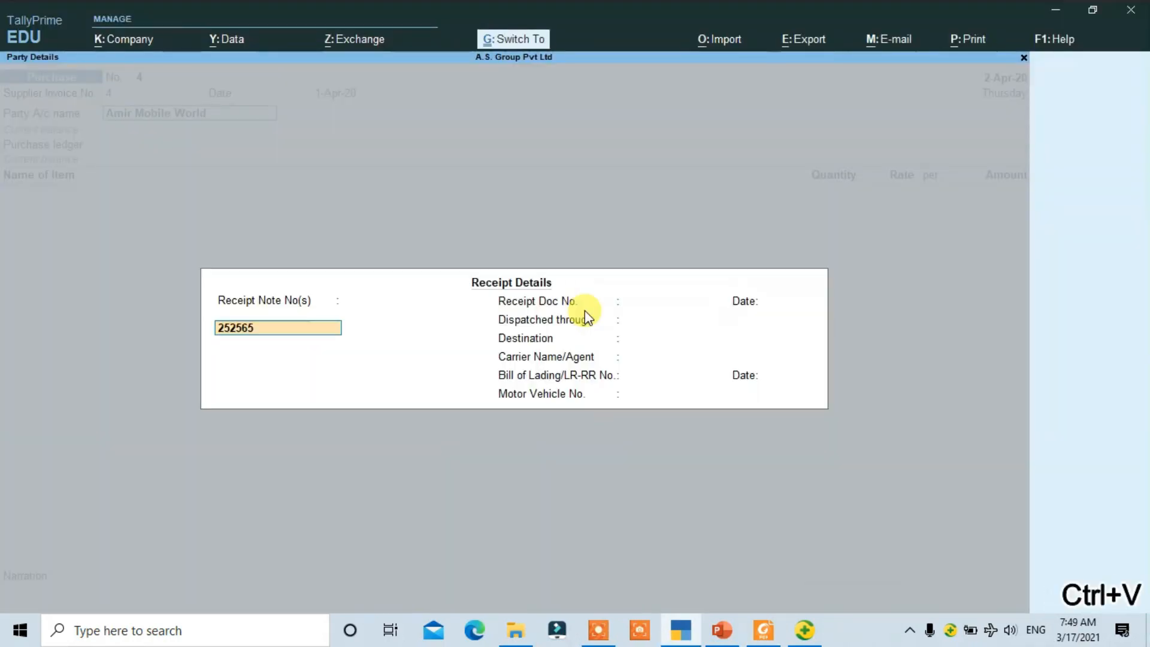
{"action": "key", "text": "Return"}
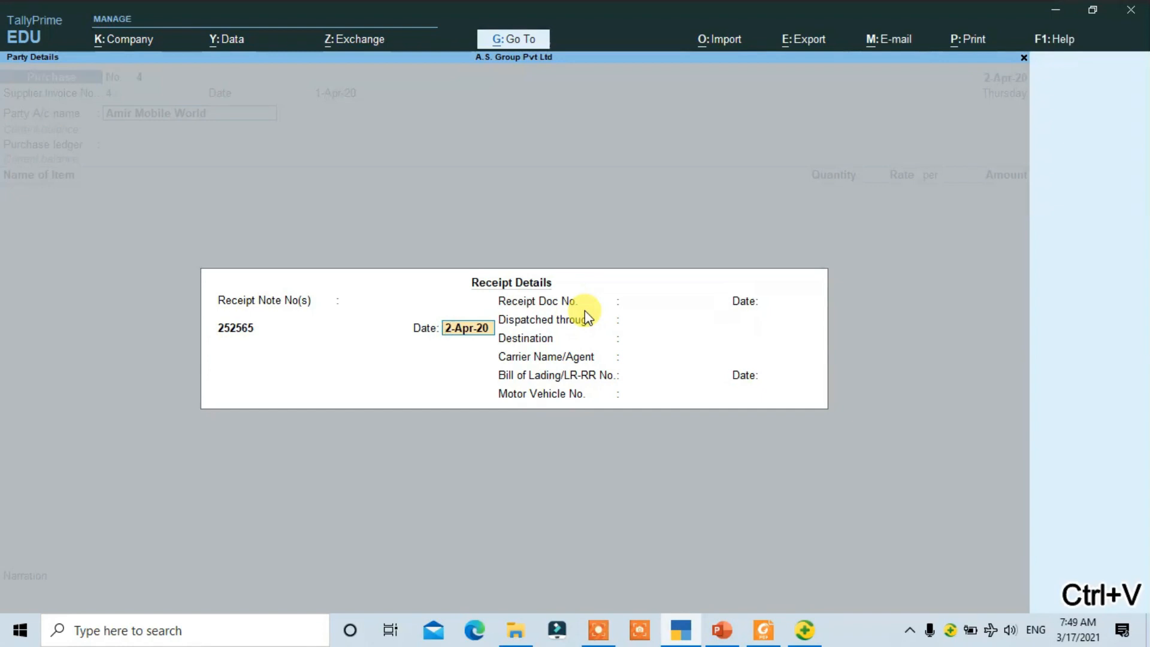
Step: Check the date on the Amir Mobile World invoice in Foxit Reader and date the receipt note 1-Apr-20 in TallyPrime
{"action": "key", "text": "alt+Tab"}
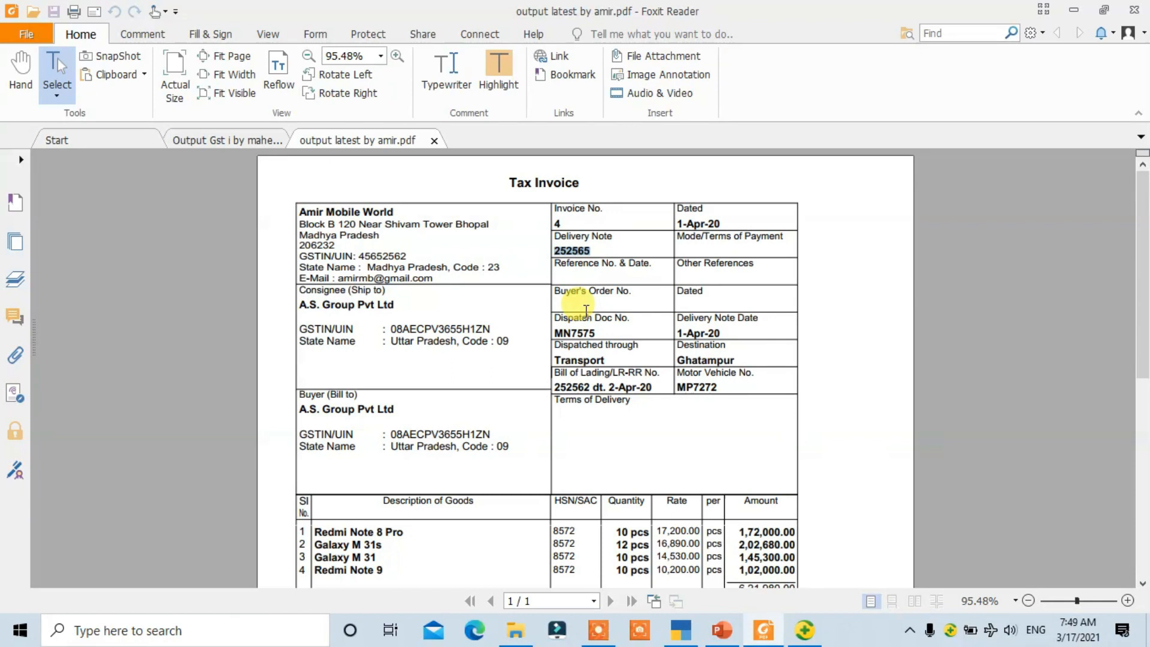
{"action": "key", "text": "alt+Tab"}
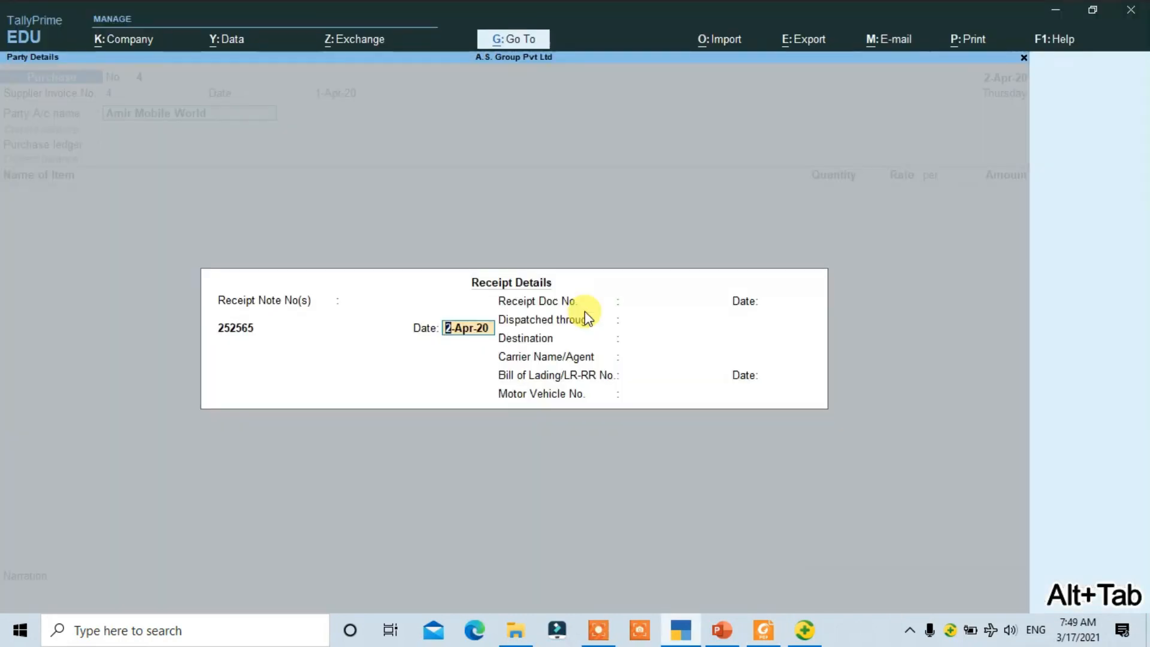
{"action": "type", "text": "1"}
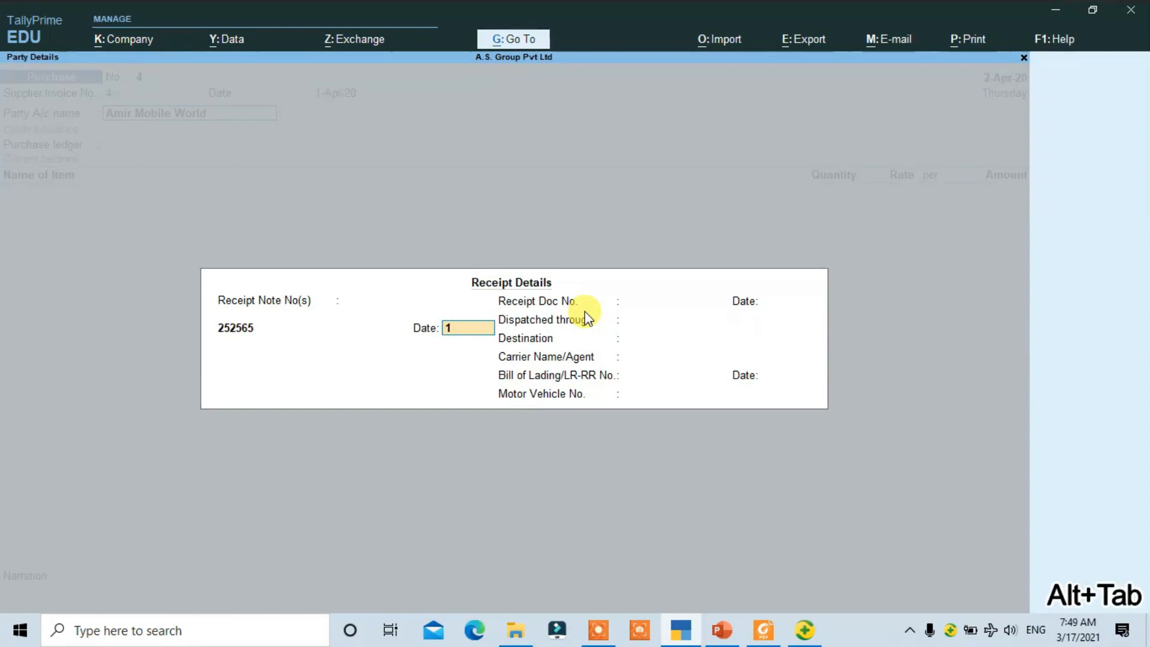
{"action": "type", "text": "AP"}
{"action": "type", "text": "RIL"}
{"action": "key", "text": "Return"}
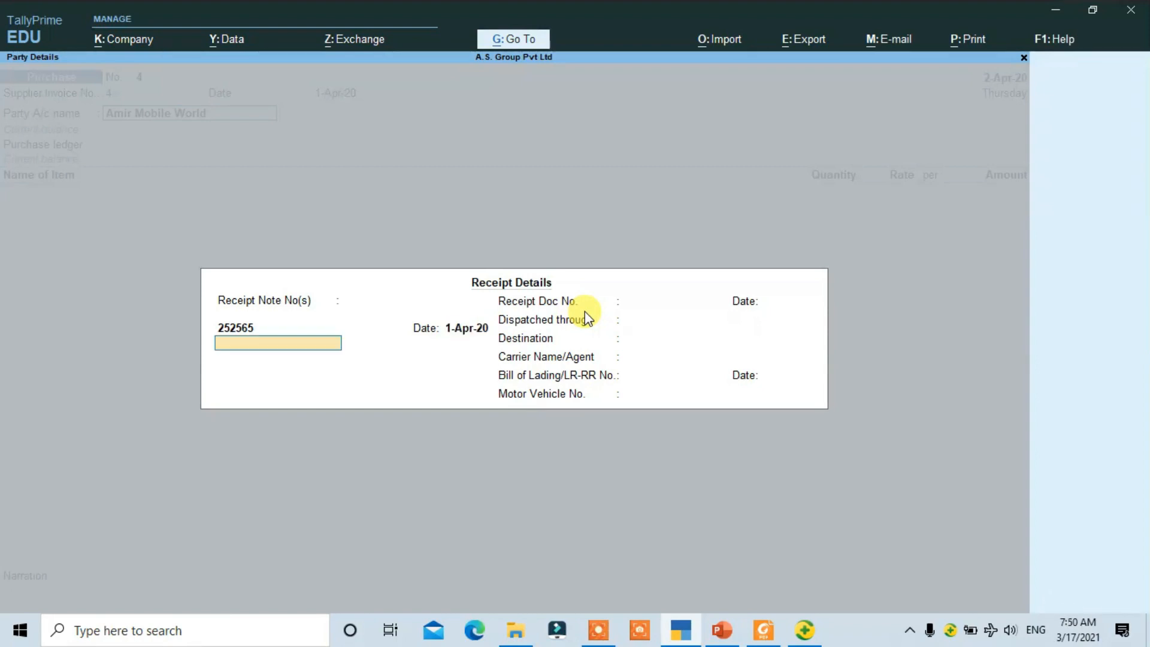
{"action": "key", "text": "Return"}
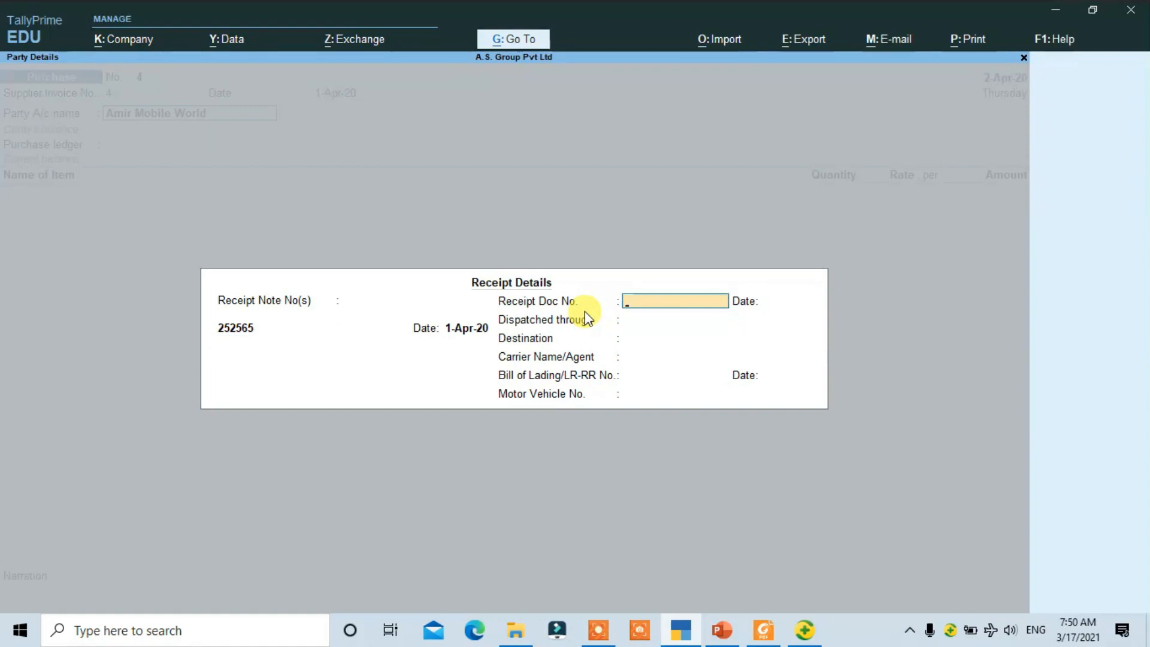
Step: Copy dispatch document number MN7575 from the Foxit Reader invoice into the receipt document number in TallyPrime
{"action": "key", "text": "alt+Tab"}
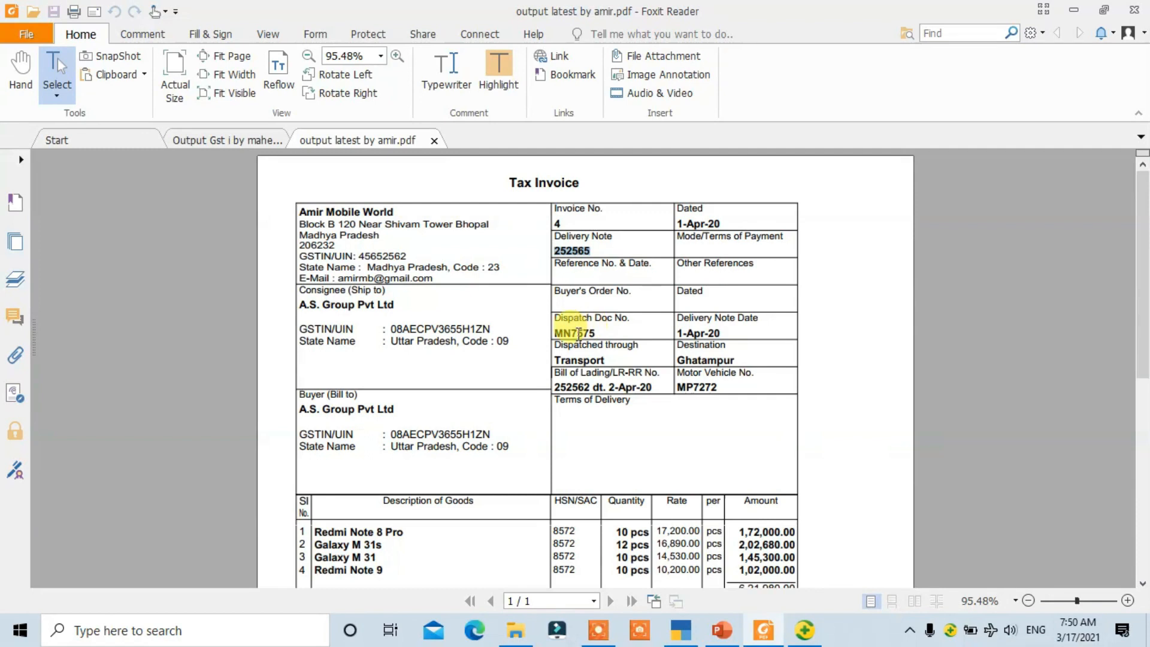
{"action": "left_click_drag", "start_coordinate": [597, 333], "coordinate": [555, 331]}
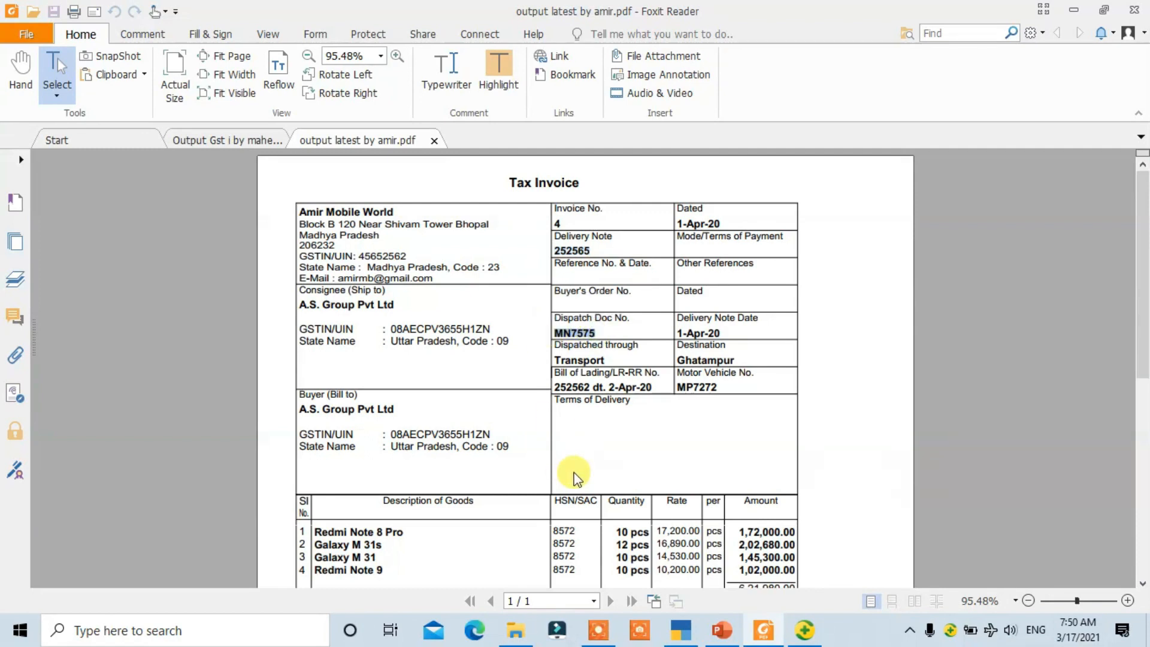
{"action": "key", "text": "ctrl+c"}
{"action": "key", "text": "alt+Tab"}
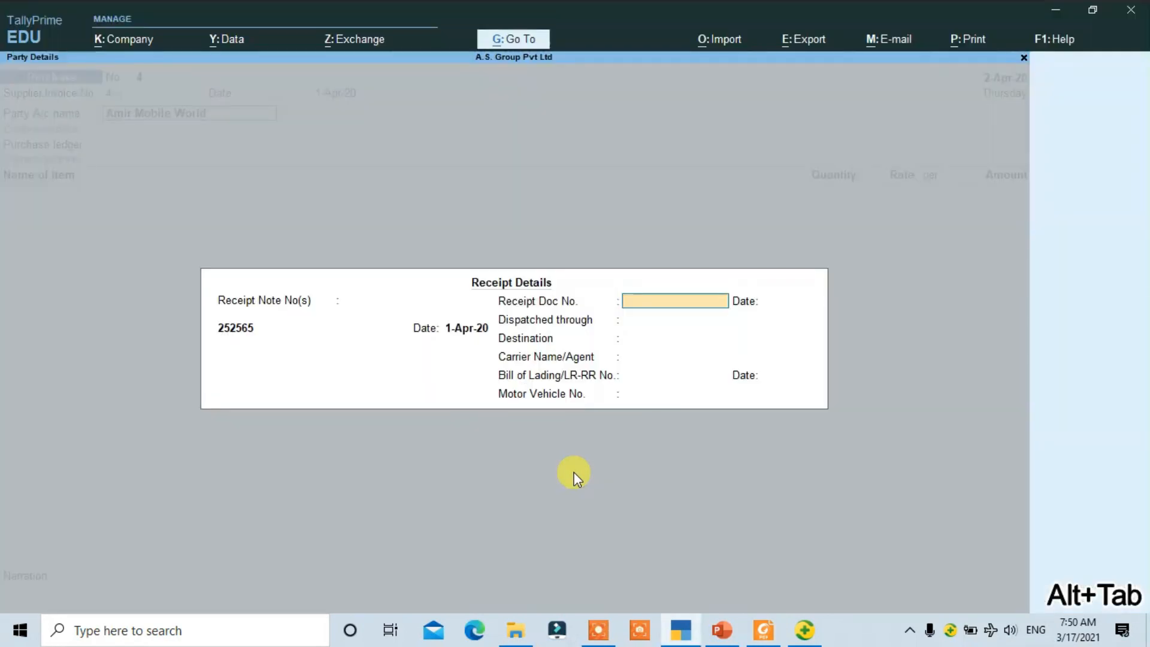
{"action": "key", "text": "ctrl+v"}
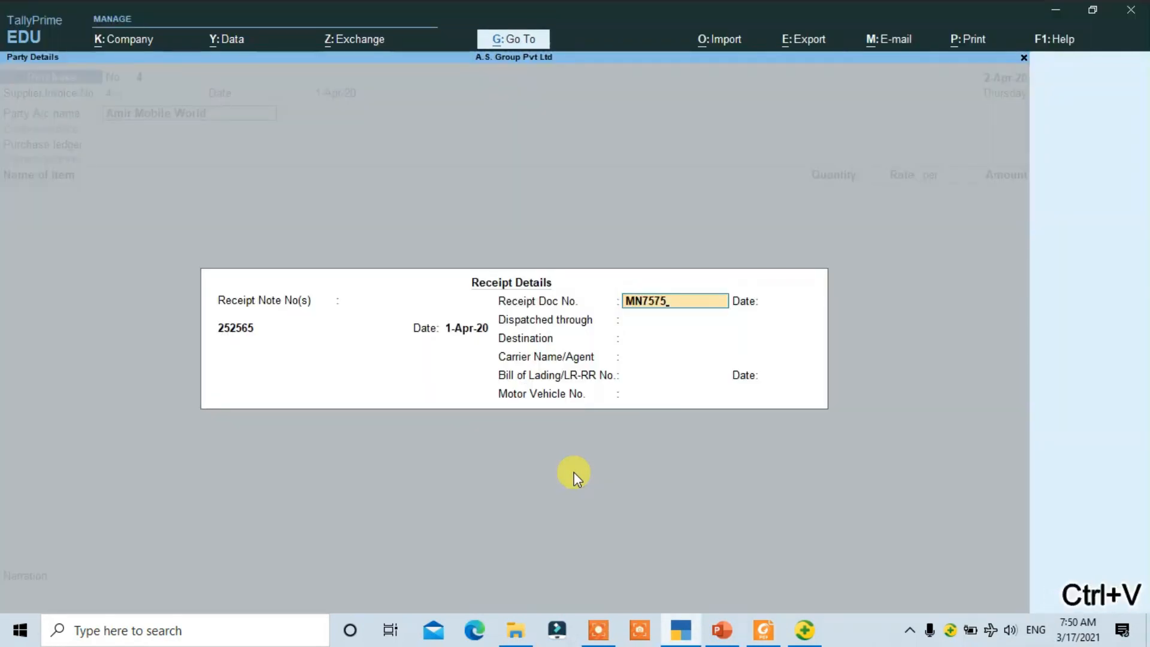
{"action": "key", "text": "Return"}
Step: Copy the delivery note date 1-Apr-20 from the Foxit Reader invoice into the receipt document's date in TallyPrime
{"action": "key", "text": "alt+Tab"}
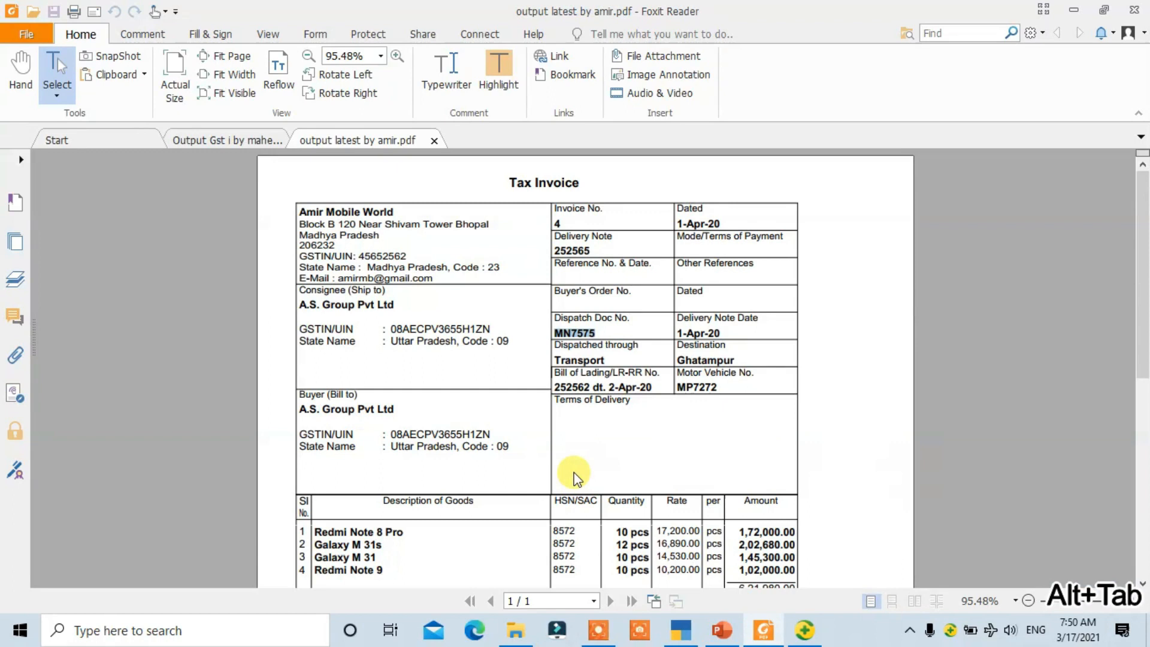
{"action": "left_click_drag", "start_coordinate": [723, 331], "coordinate": [677, 334]}
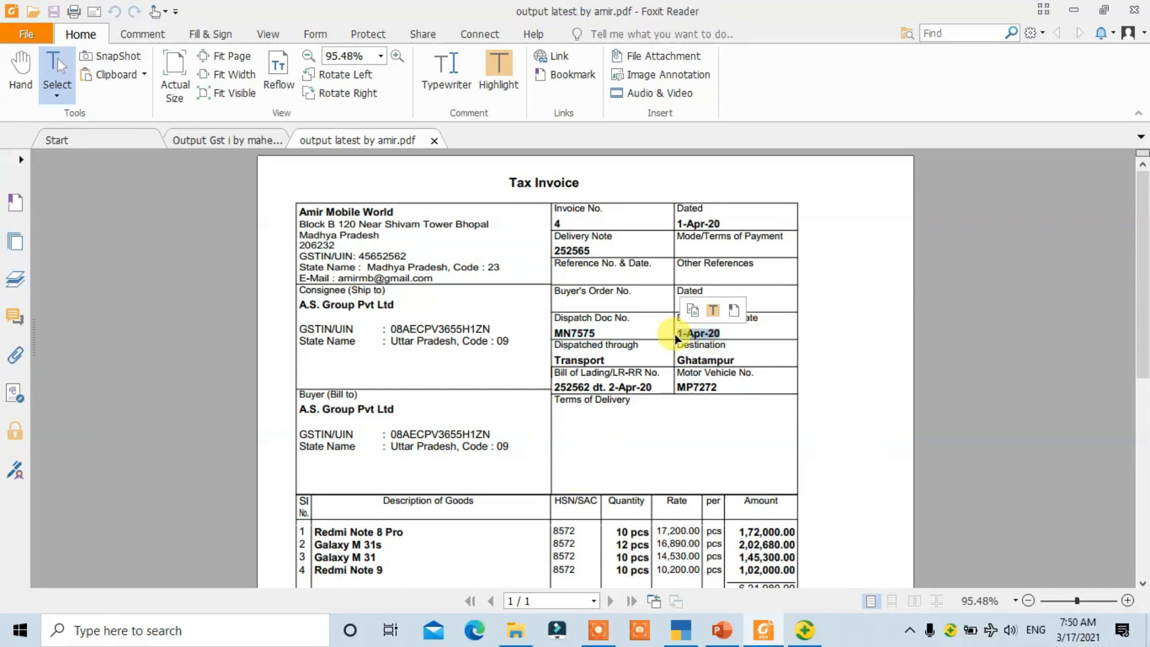
{"action": "key", "text": "ctrl+c"}
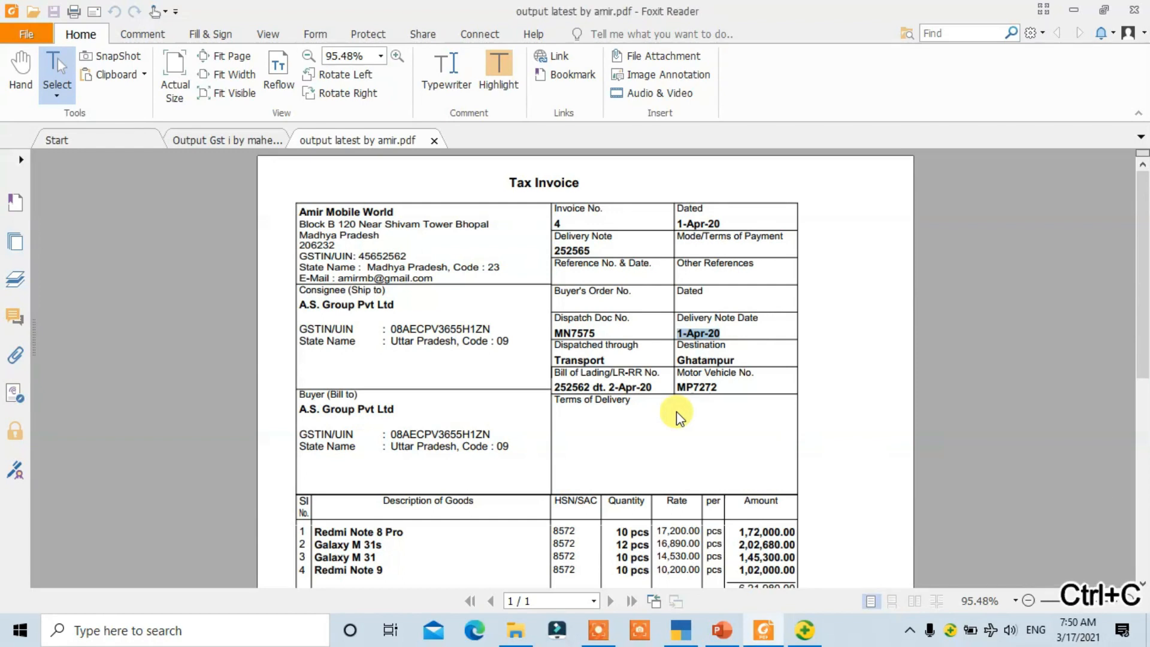
{"action": "key", "text": "alt+Tab"}
{"action": "key", "text": "ctrl+v"}
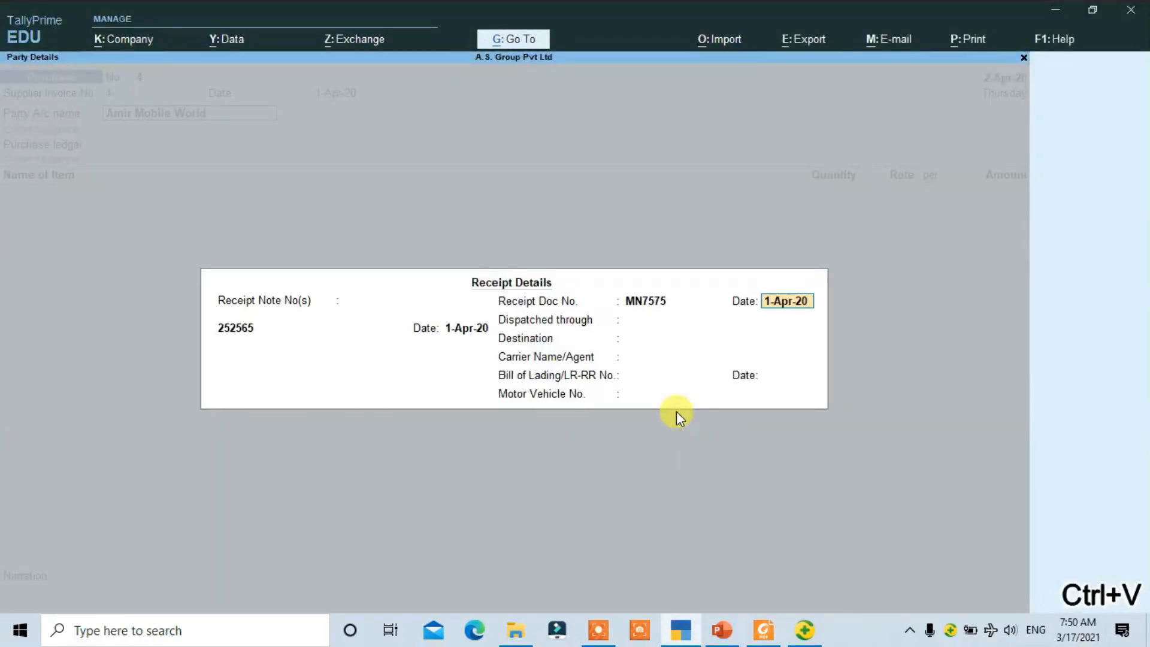
{"action": "key", "text": "Return"}
Step: Enter TRANSPORT as the dispatch method and GHATAMPUR as the destination in the receipt details
{"action": "type", "text": "TRANSP"}
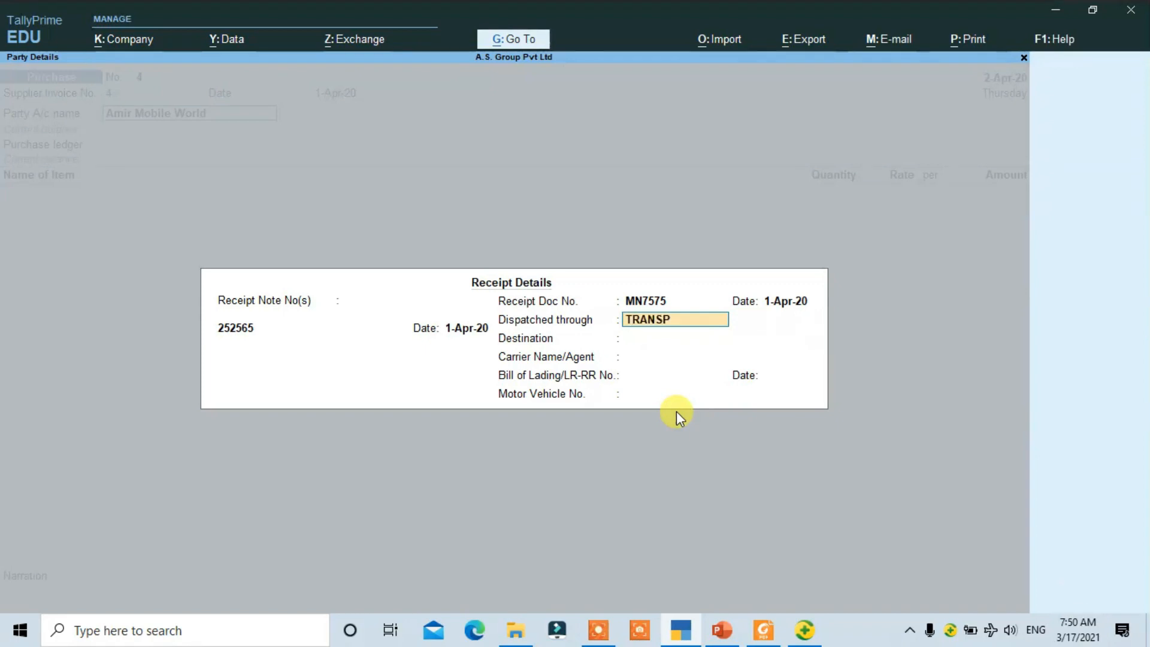
{"action": "type", "text": "ORT"}
{"action": "key", "text": "Return"}
{"action": "type", "text": "GH"}
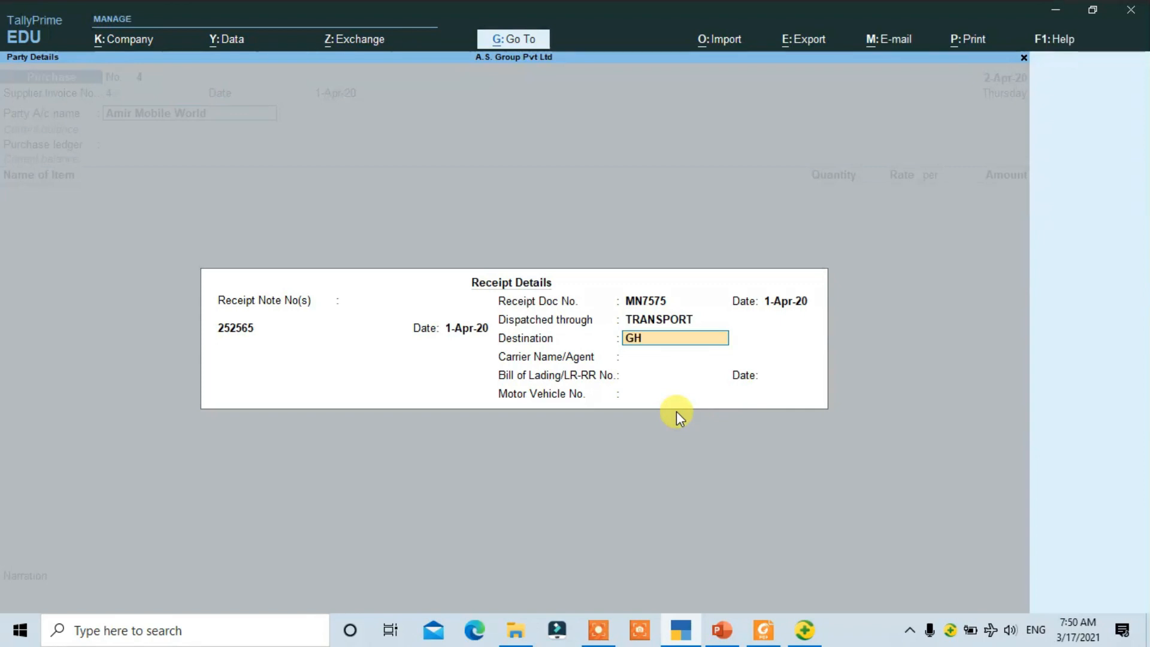
{"action": "type", "text": "ATAMPUR"}
{"action": "key", "text": "Return"}
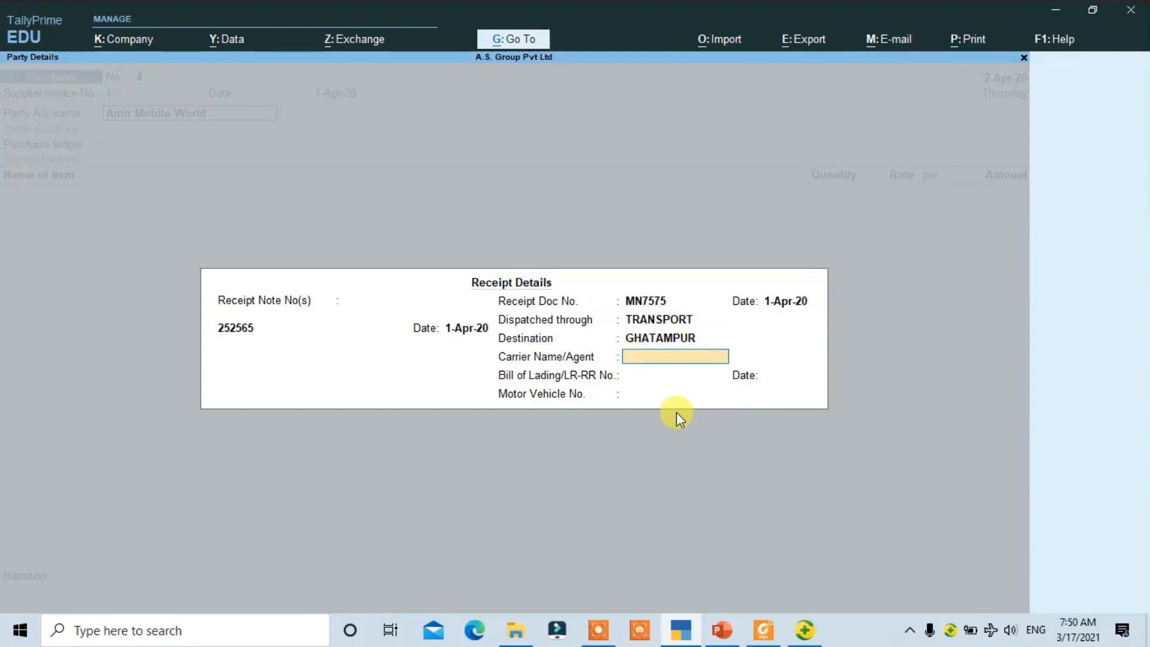
Step: Look for a carrier or agent on the Foxit Reader invoice, then leave the carrier name blank in TallyPrime
{"action": "key", "text": "alt+Tab"}
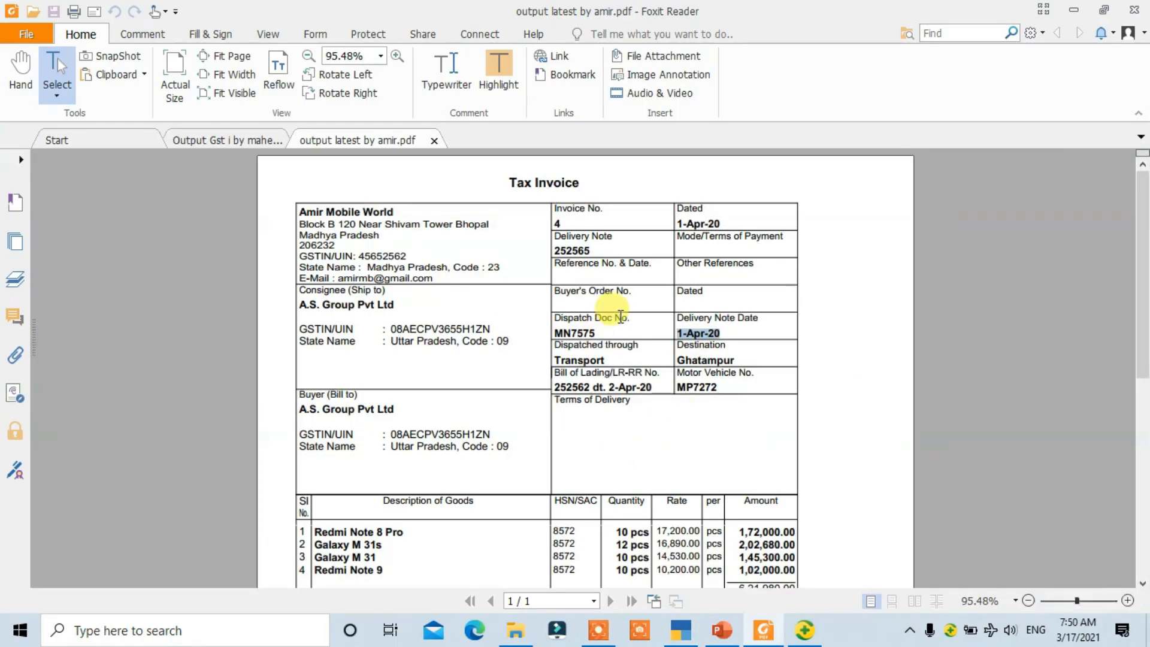
{"action": "scroll", "coordinate": [621, 326], "scroll_direction": "down", "scroll_amount": 2}
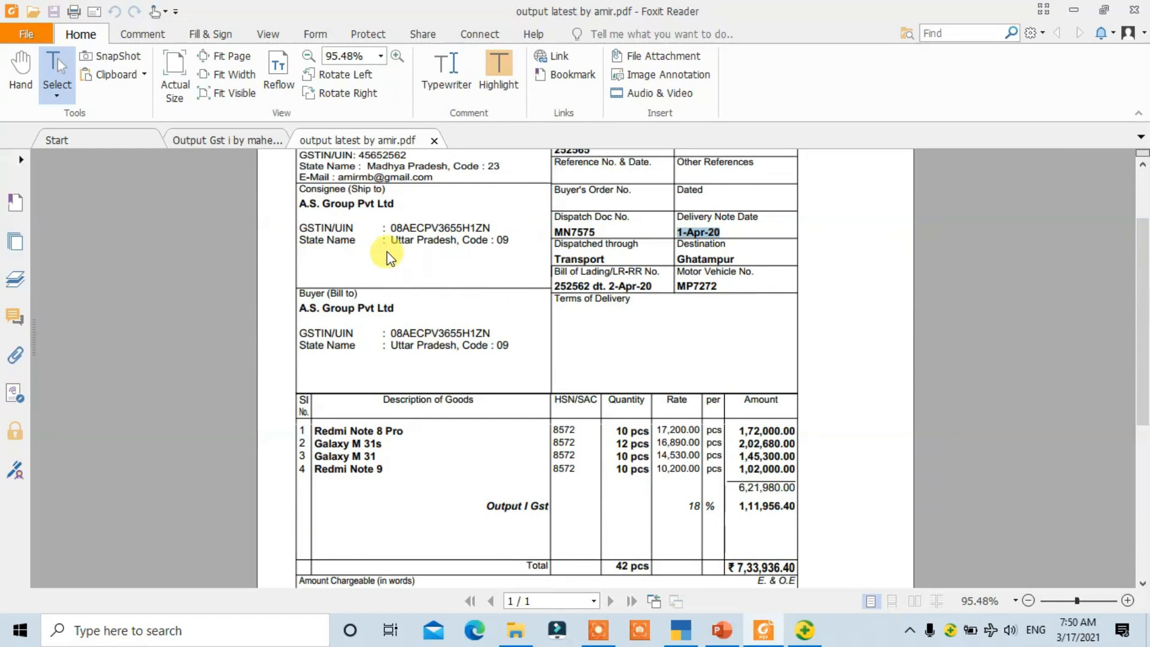
{"action": "scroll", "coordinate": [386, 255], "scroll_direction": "up", "scroll_amount": 1}
{"action": "scroll", "coordinate": [348, 271], "scroll_direction": "up", "scroll_amount": 1}
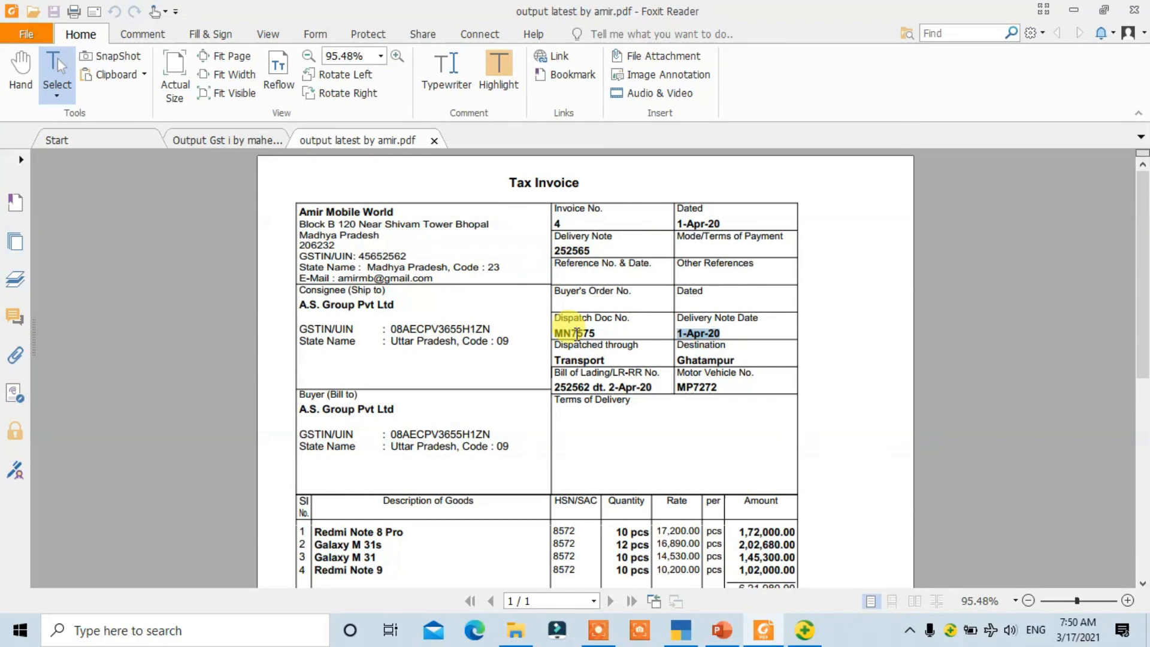
{"action": "key", "text": "alt+Tab"}
{"action": "key", "text": "Return"}
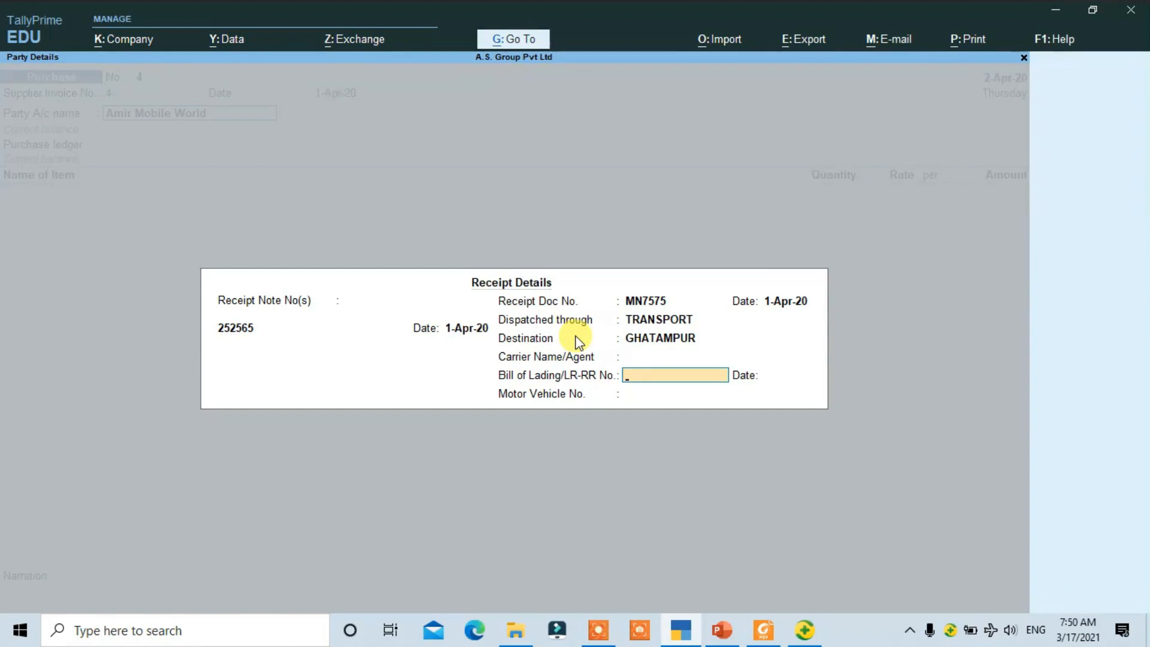
Step: Copy bill of lading number 252562 from the Foxit Reader invoice into TallyPrime's receipt details and date it 2-Apr-20
{"action": "key", "text": "alt+Tab"}
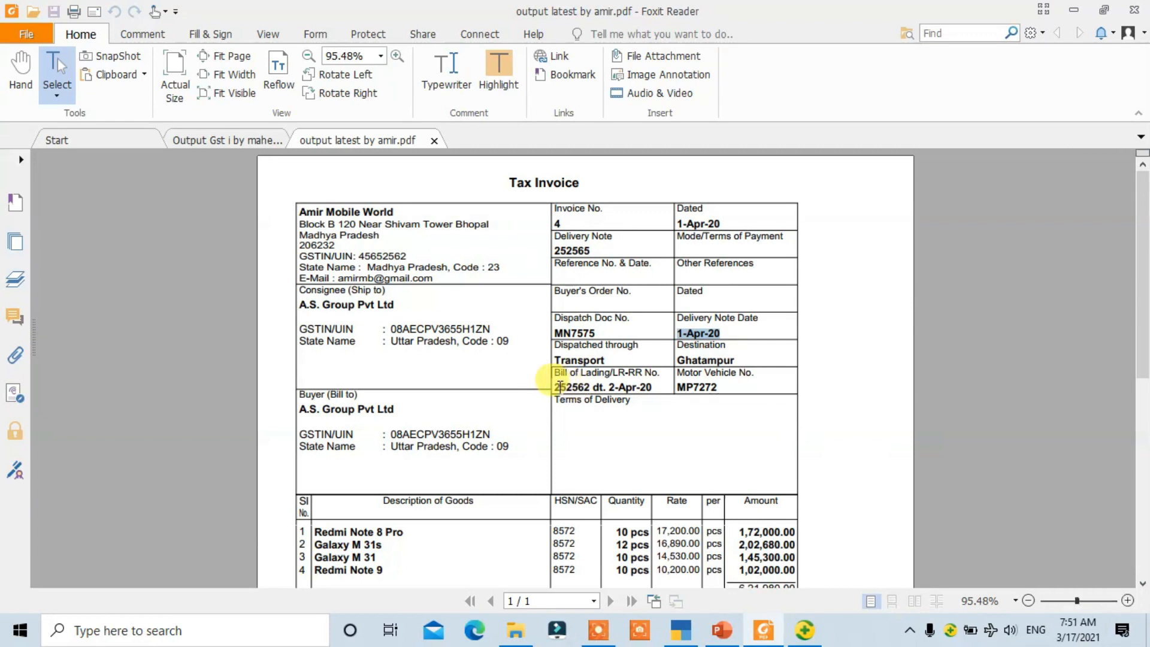
{"action": "left_click_drag", "start_coordinate": [556, 386], "coordinate": [584, 386]}
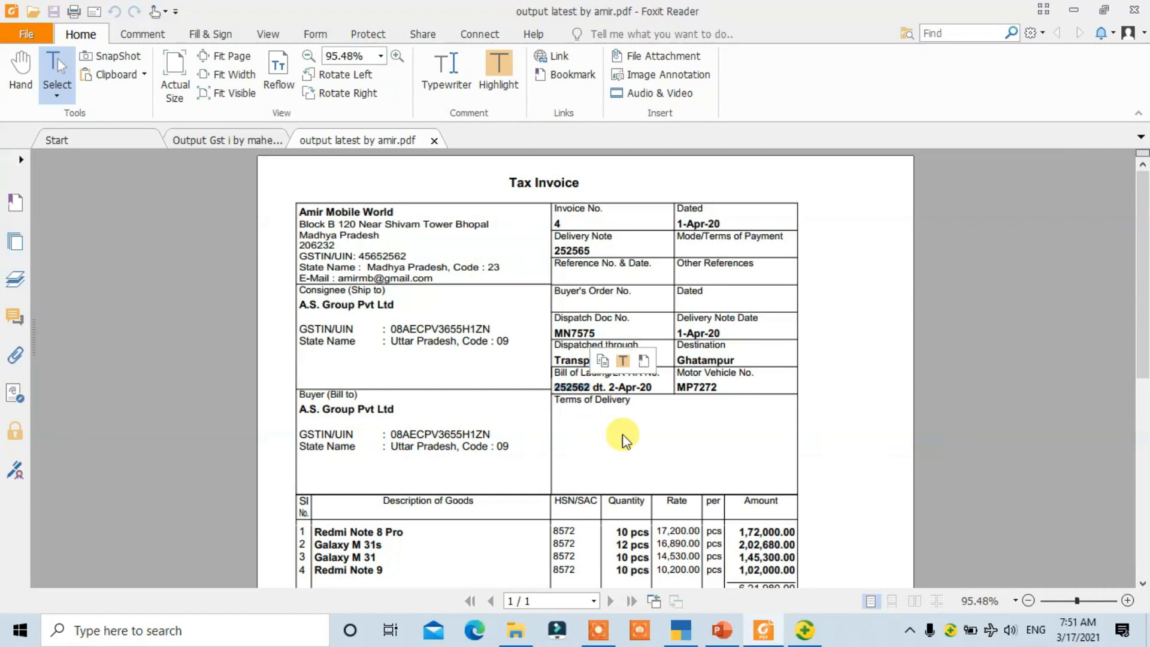
{"action": "key", "text": "ctrl+c"}
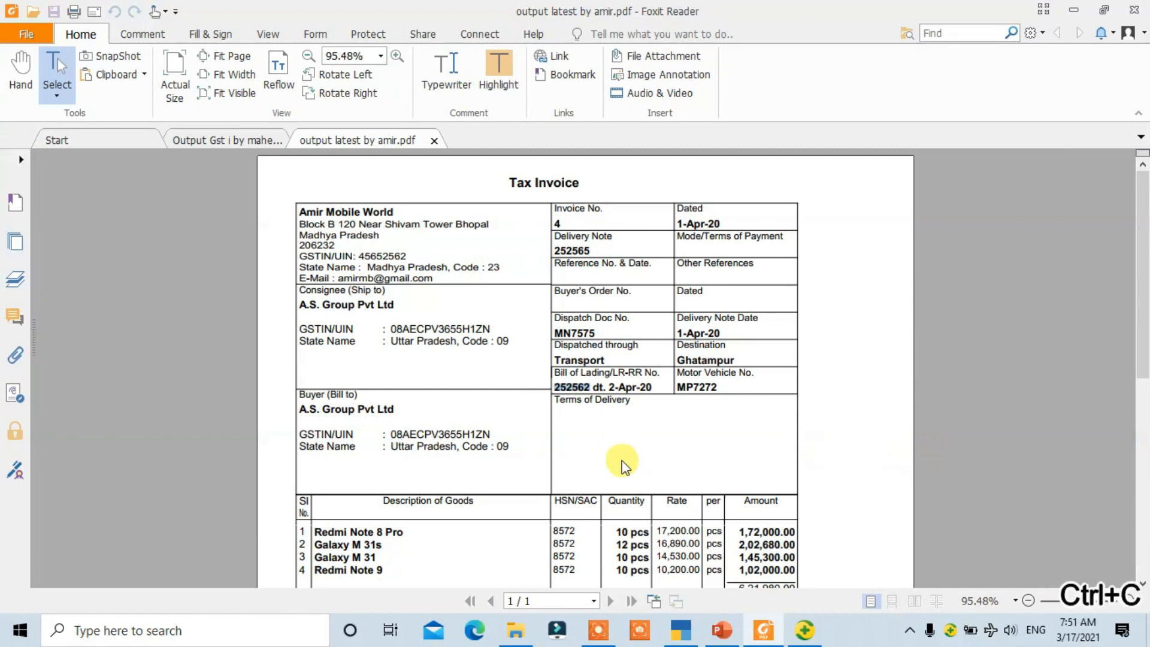
{"action": "key", "text": "alt+Tab"}
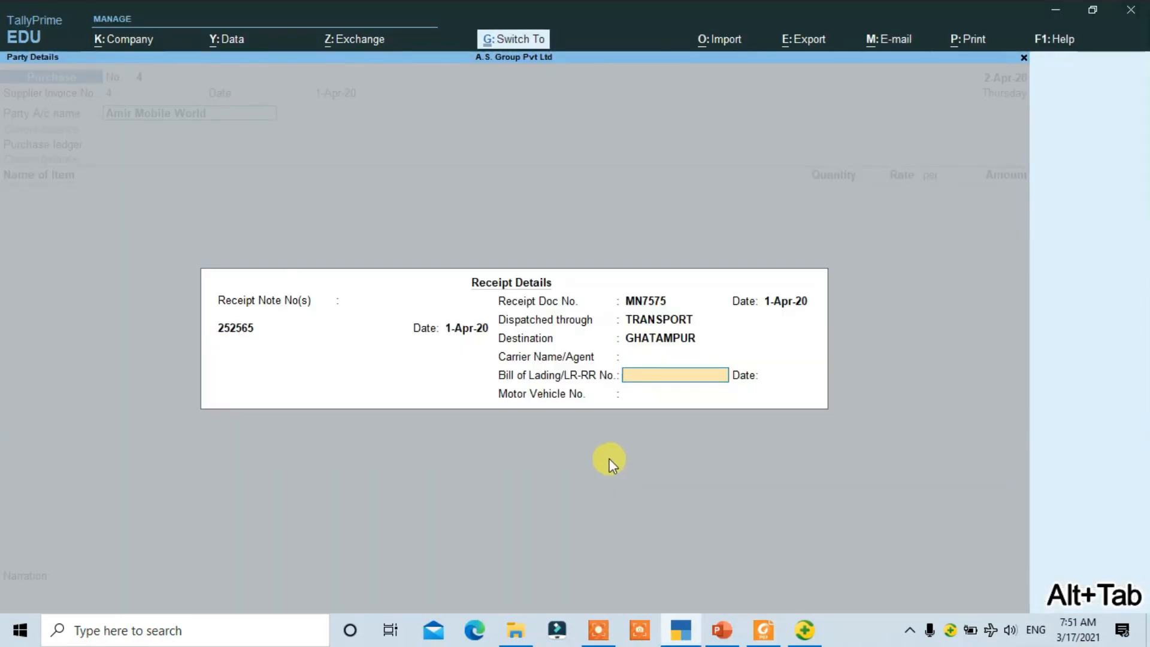
{"action": "key", "text": "ctrl+v"}
{"action": "key", "text": "Return"}
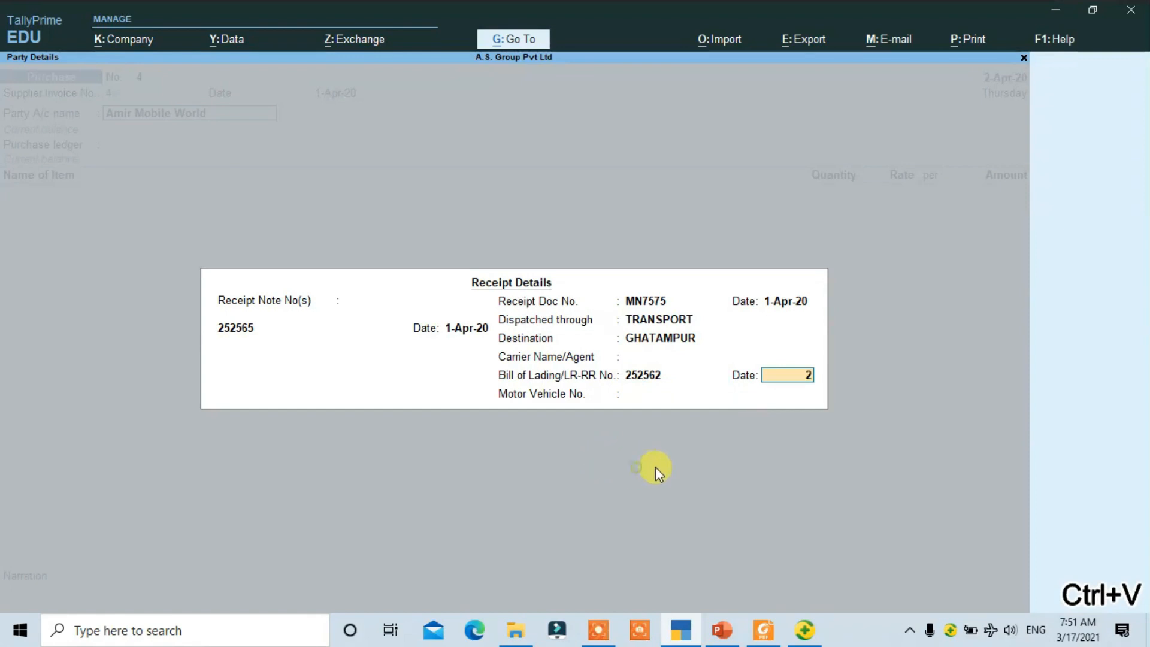
{"action": "type", "text": "2APR20"}
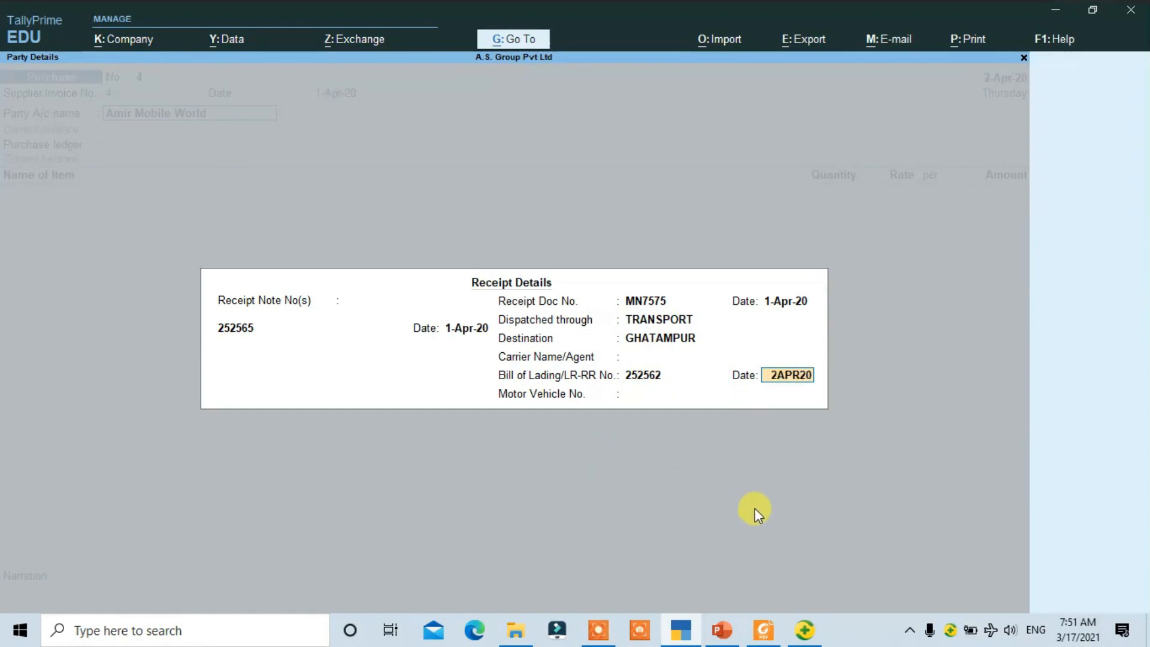
{"action": "key", "text": "Return"}
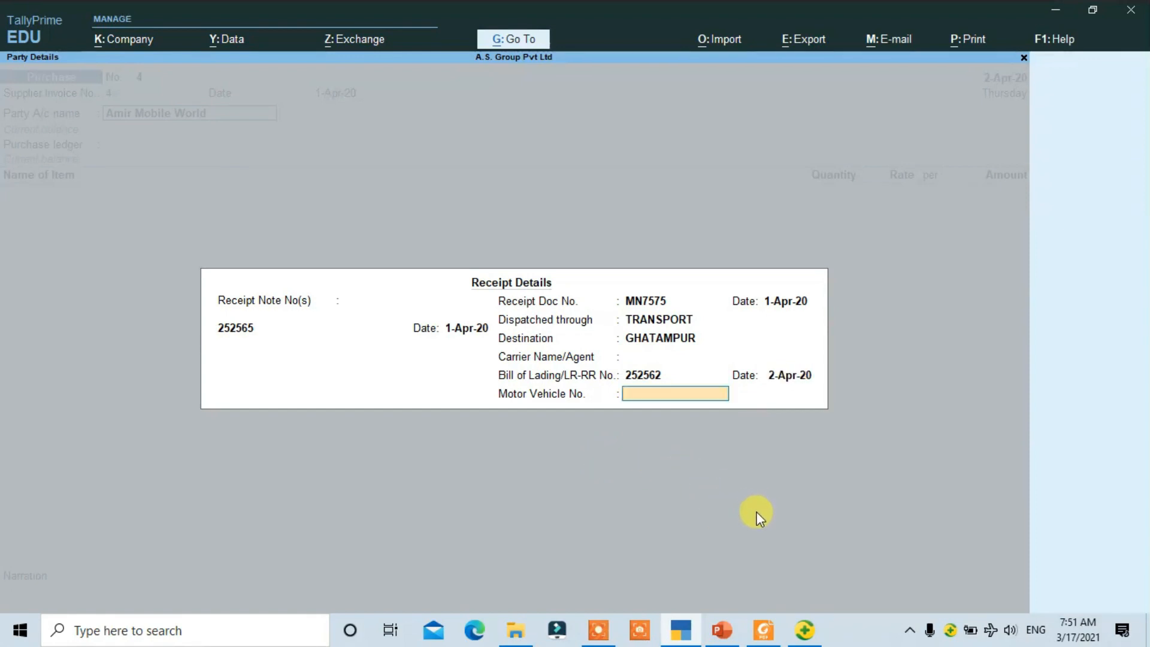
Step: Copy motor vehicle number MP7272 from the Foxit Reader invoice into the receipt details in TallyPrime
{"action": "key", "text": "alt+Tab"}
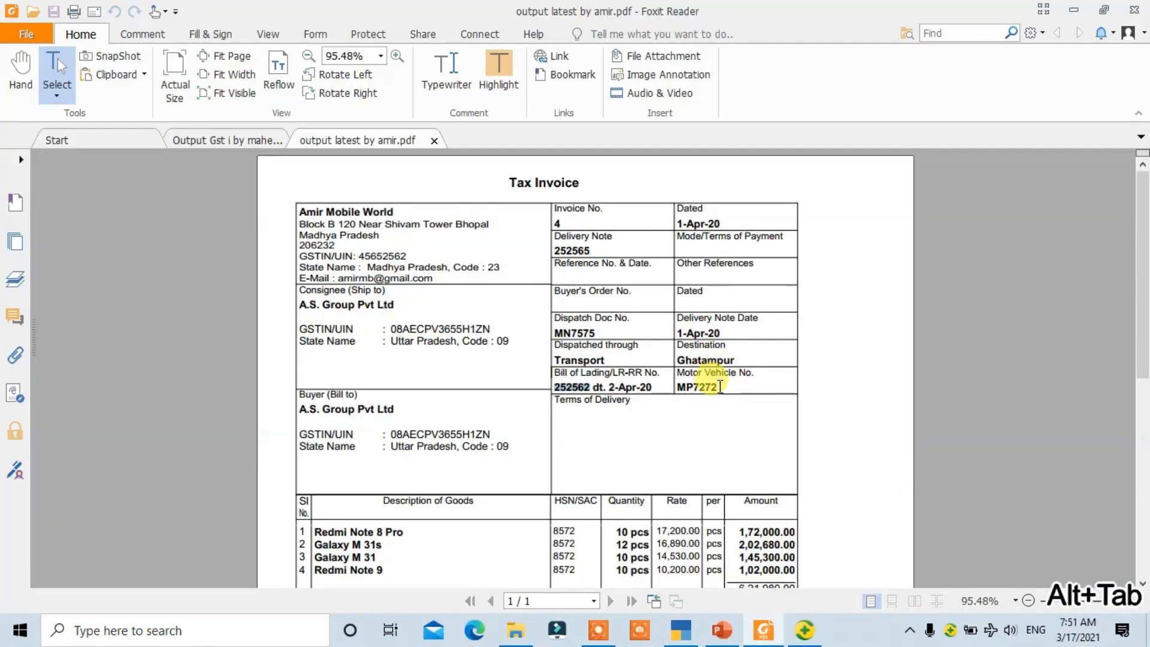
{"action": "left_click_drag", "start_coordinate": [715, 387], "coordinate": [677, 386]}
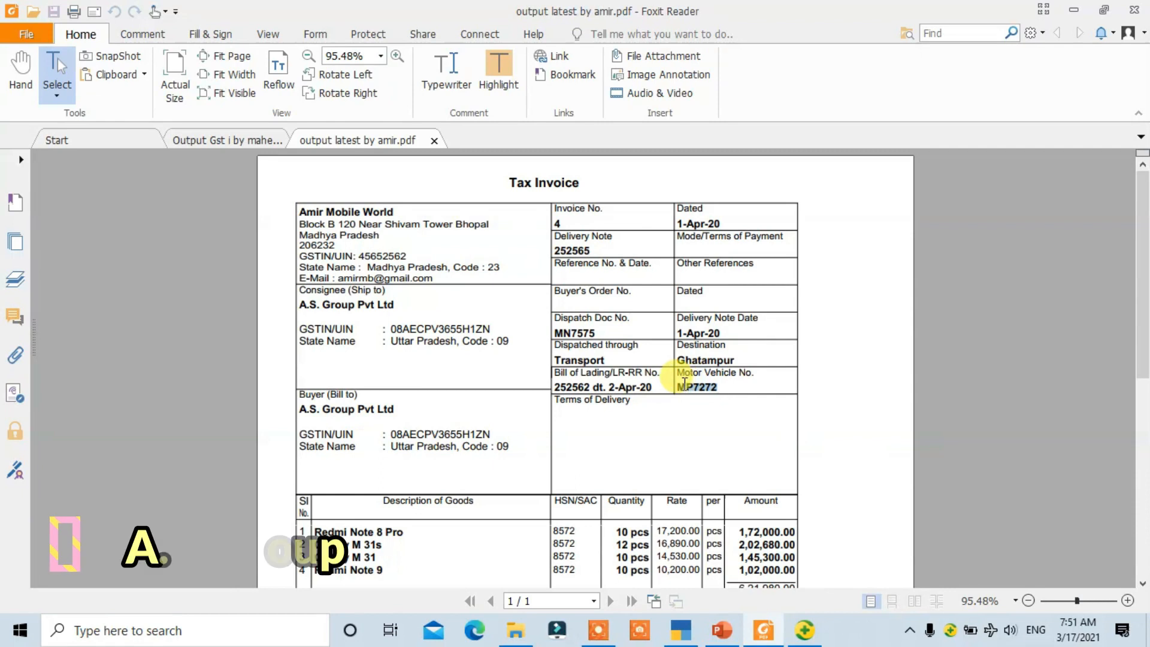
{"action": "key", "text": "ctrl+c"}
{"action": "key", "text": "alt+Tab"}
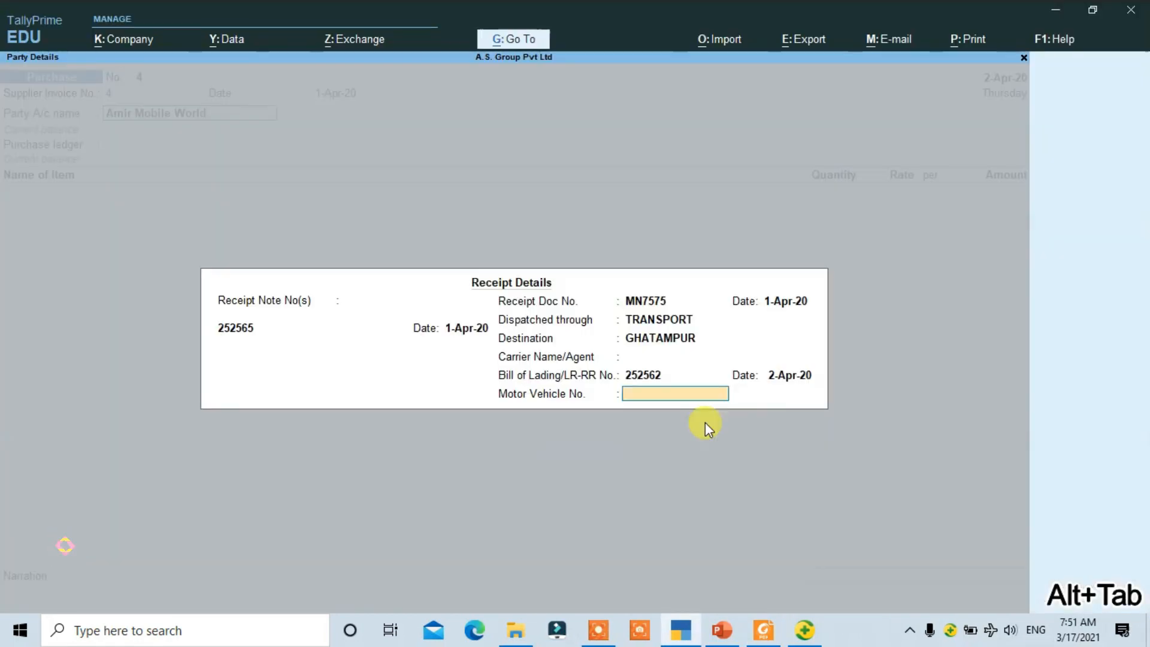
{"action": "key", "text": "ctrl+v"}
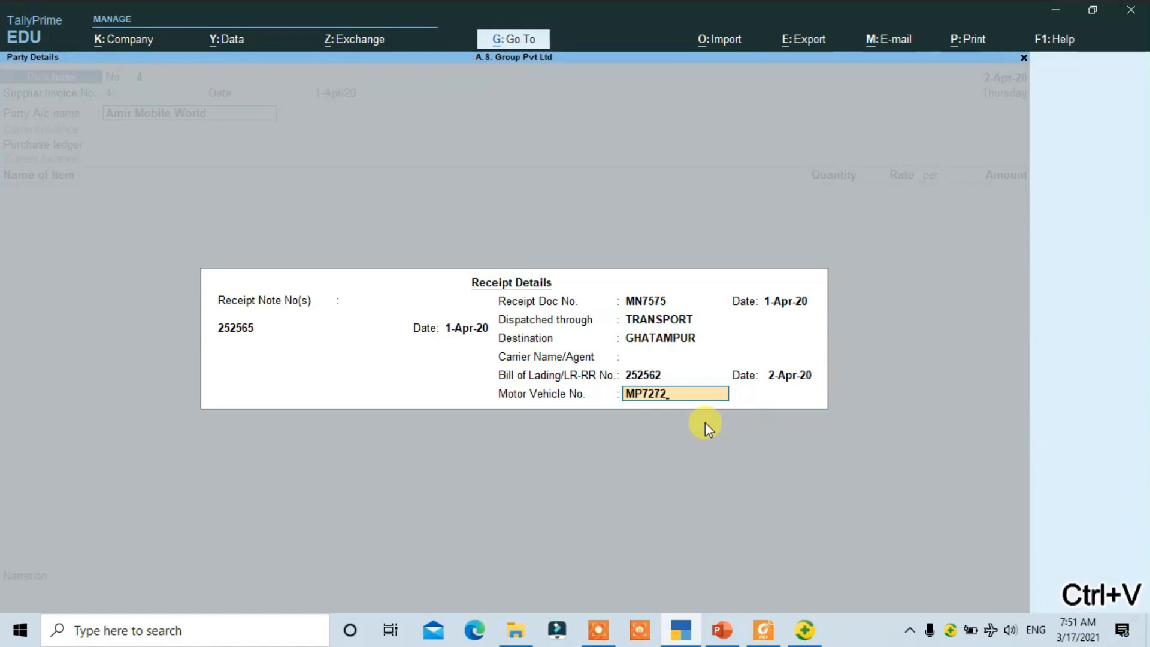
{"action": "key", "text": "Return"}
Step: Accept the remaining party details as they are and choose Purchase @ 18% as the purchase ledger
{"action": "key", "text": "Return"}
{"action": "key", "text": "Return"}
{"action": "key", "text": "Return"}
{"action": "key", "text": "Return"}
{"action": "key", "text": "Return"}
{"action": "key", "text": "Return"}
{"action": "key", "text": "Return"}
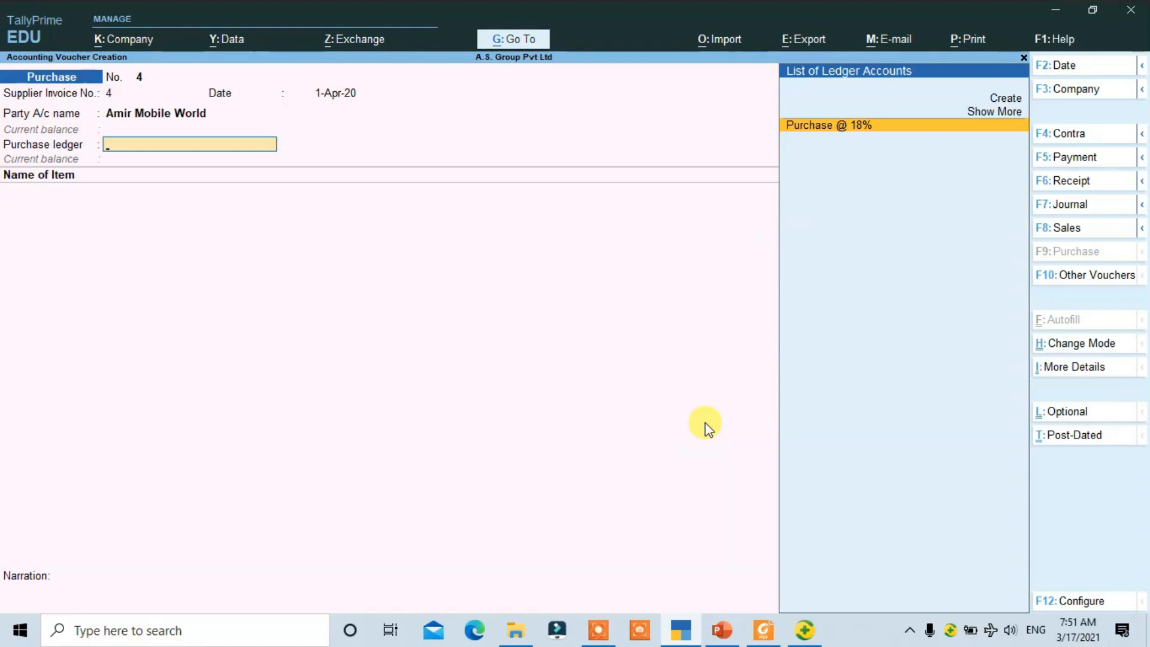
{"action": "key", "text": "Return"}
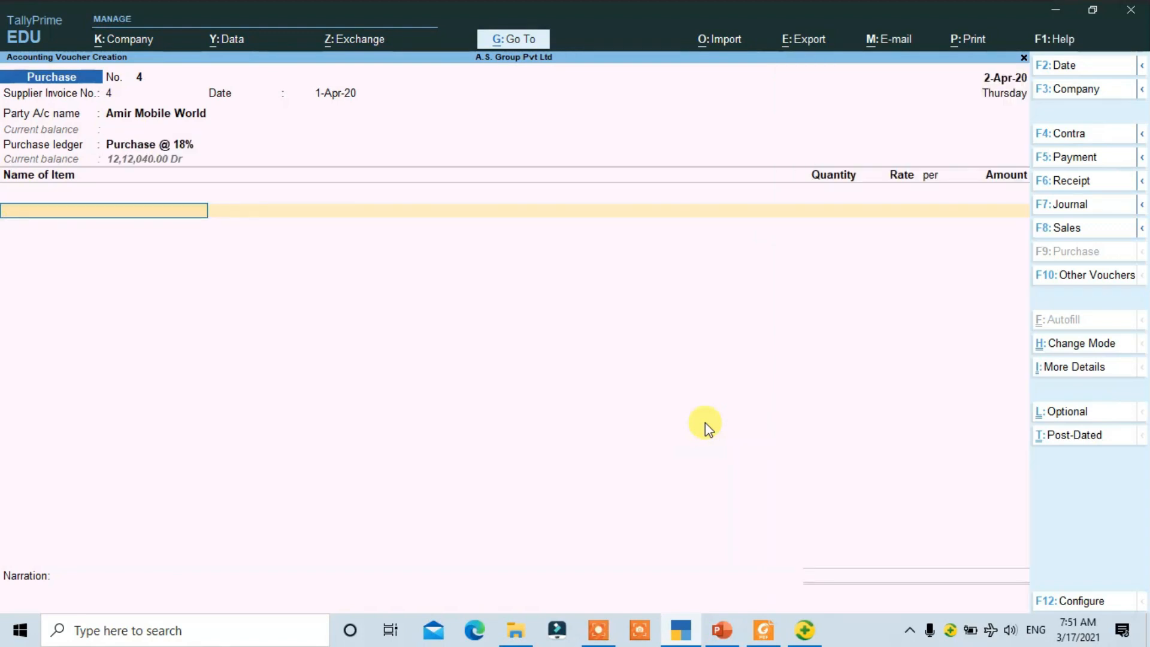
Step: Check the first item on the Foxit Reader invoice, then enter 10 pcs of Redmi Note 8 Pro at 17,200 in TallyPrime
{"action": "key", "text": "alt+Tab"}
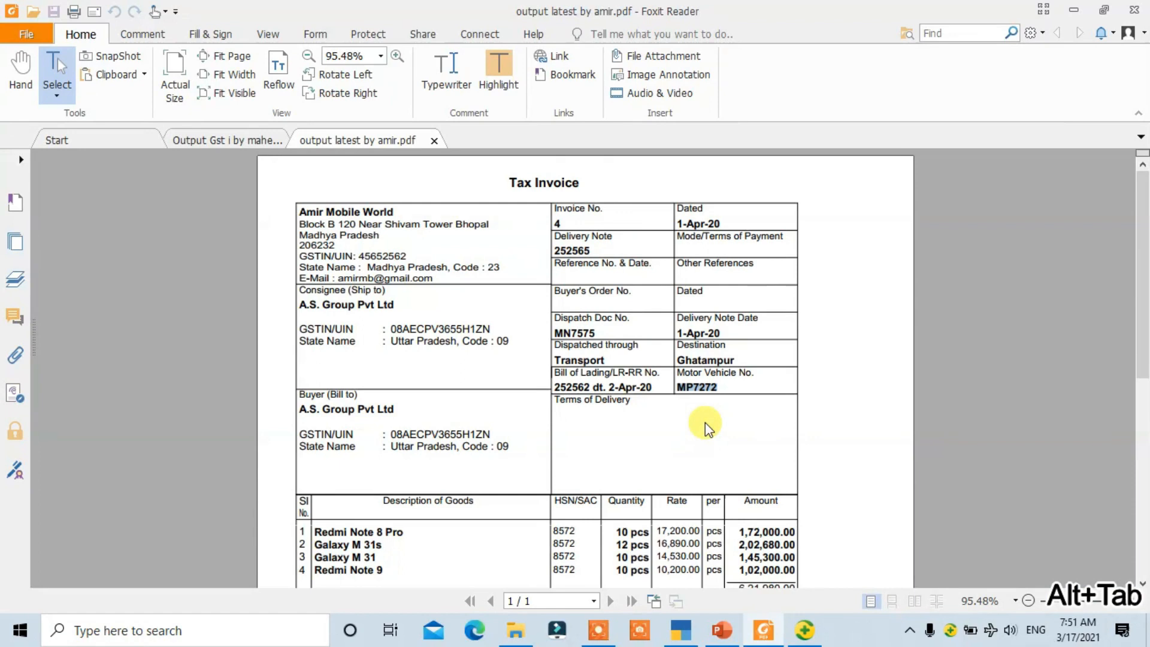
{"action": "key", "text": "alt+Tab"}
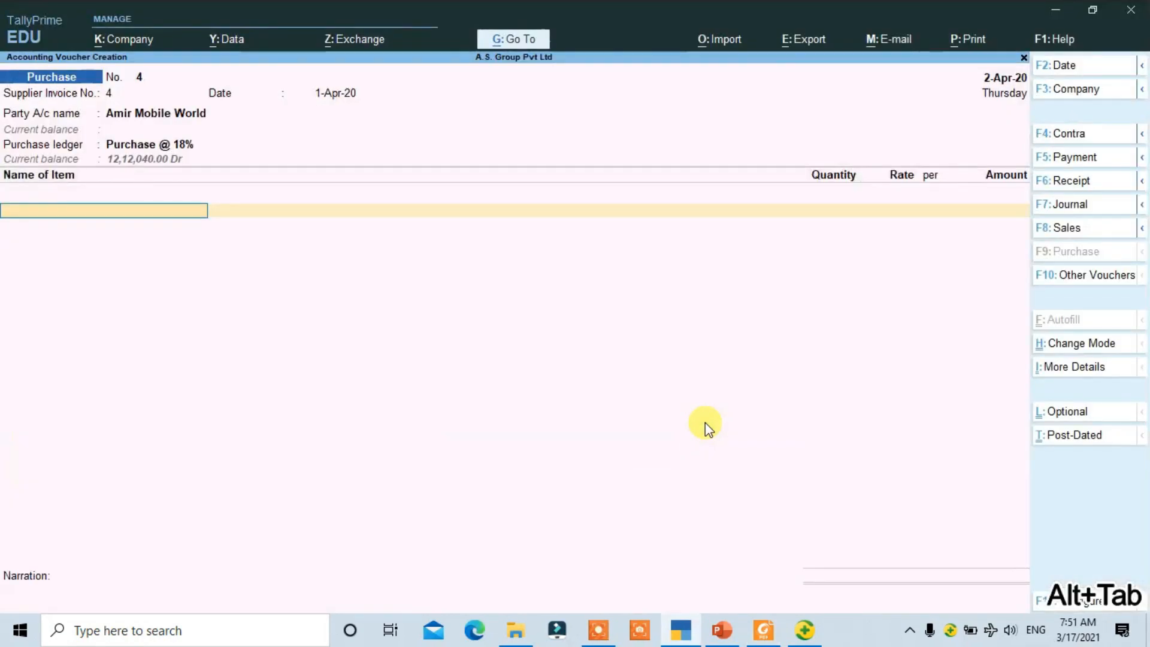
{"action": "type", "text": "R"}
{"action": "key", "text": "Down"}
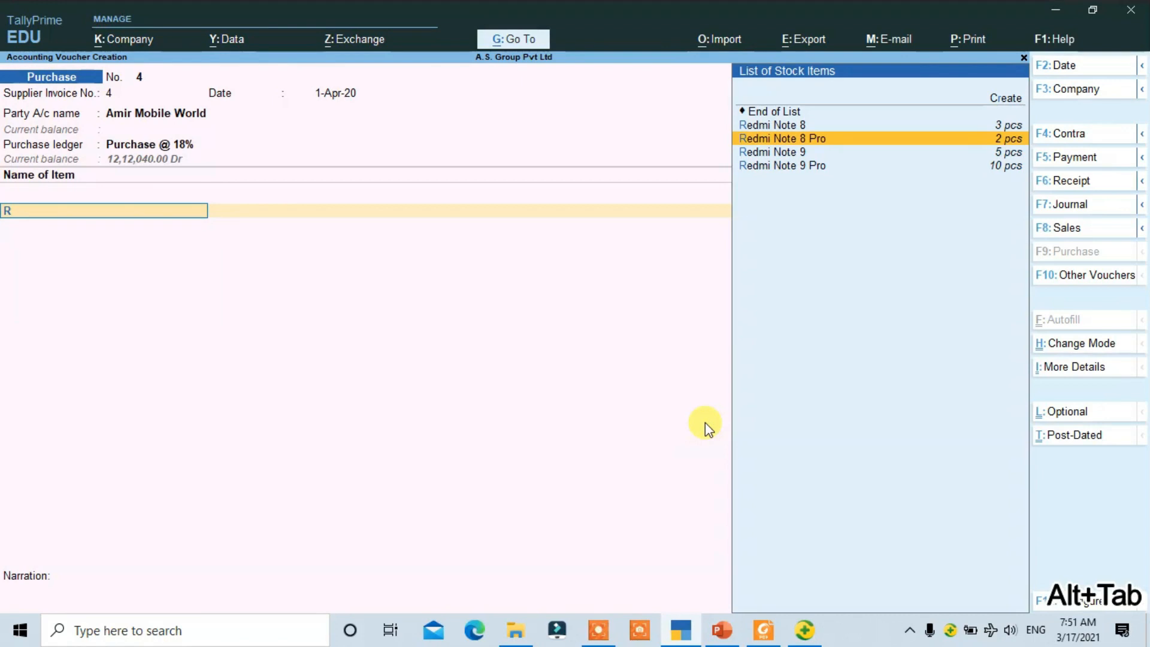
{"action": "key", "text": "Return"}
{"action": "type", "text": "10"}
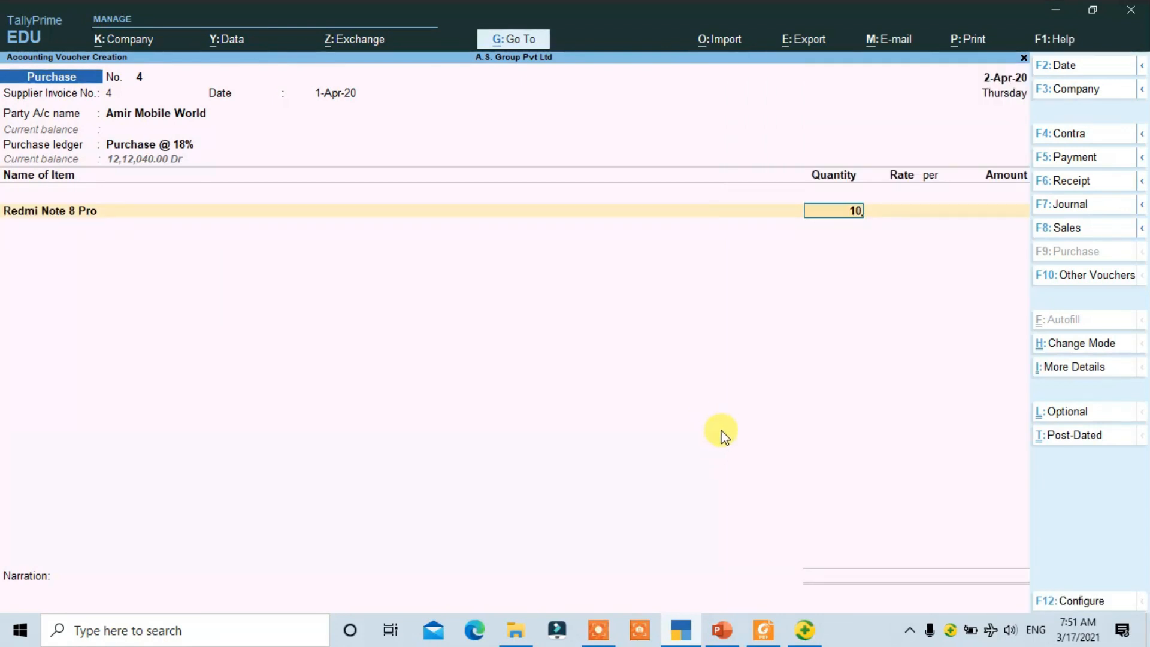
{"action": "key", "text": "Return"}
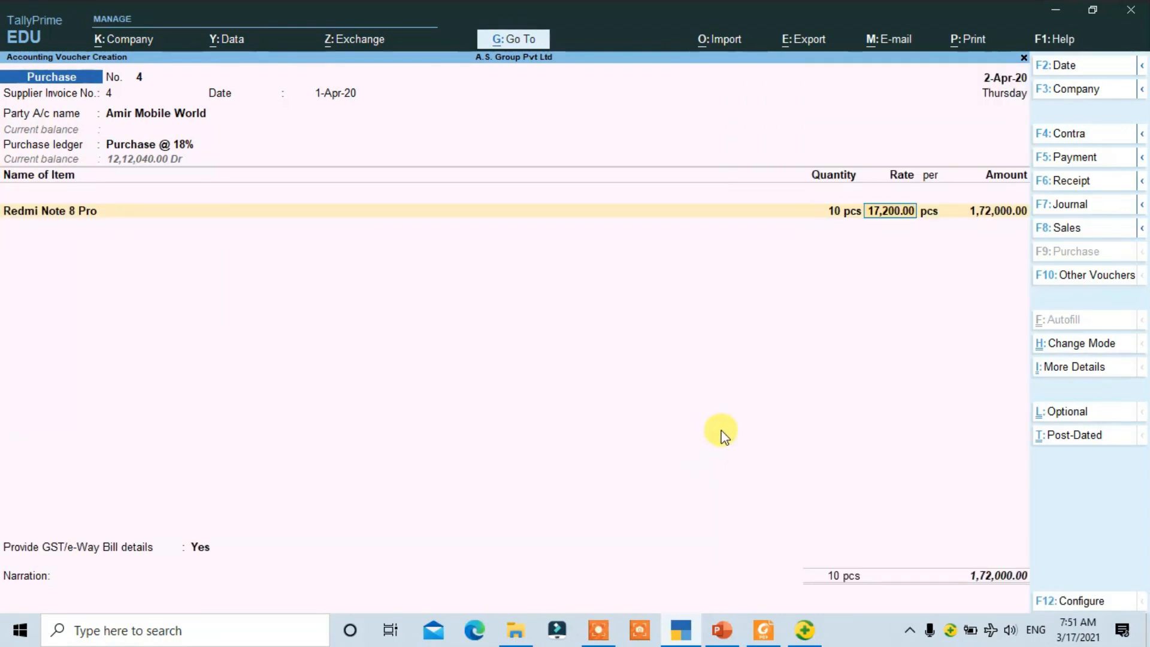
{"action": "key", "text": "Return"}
{"action": "key", "text": "Return"}
{"action": "key", "text": "Return"}
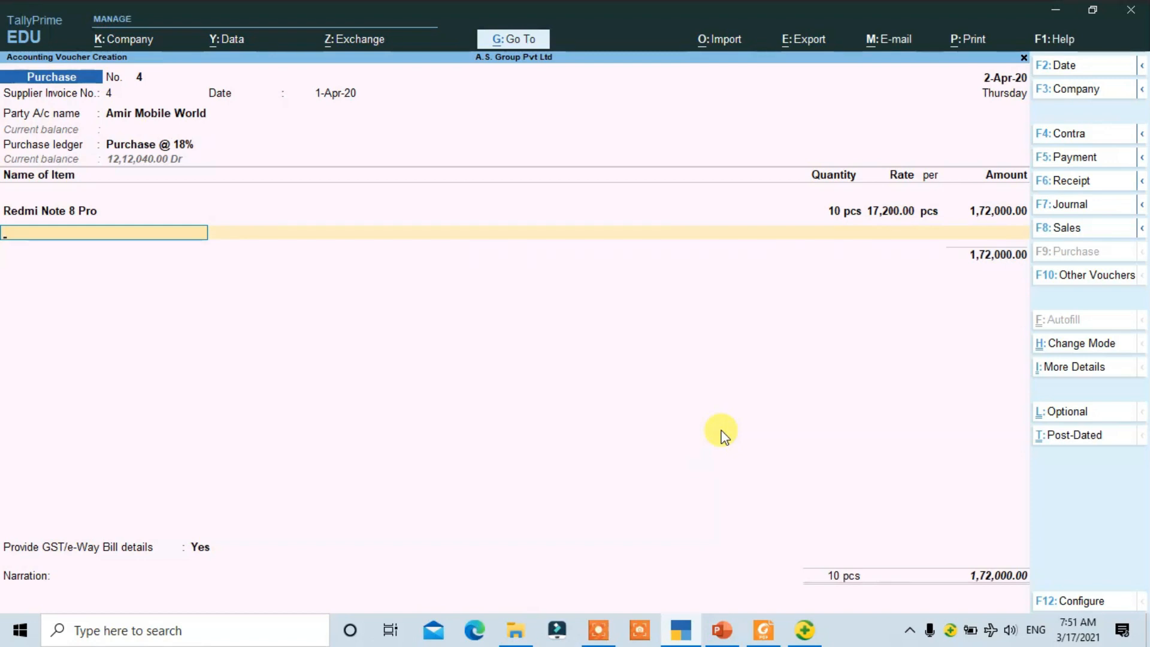
Step: Check the second item on the Foxit Reader invoice and choose GALAXY 31s as the next item in TallyPrime
{"action": "key", "text": "alt+Tab"}
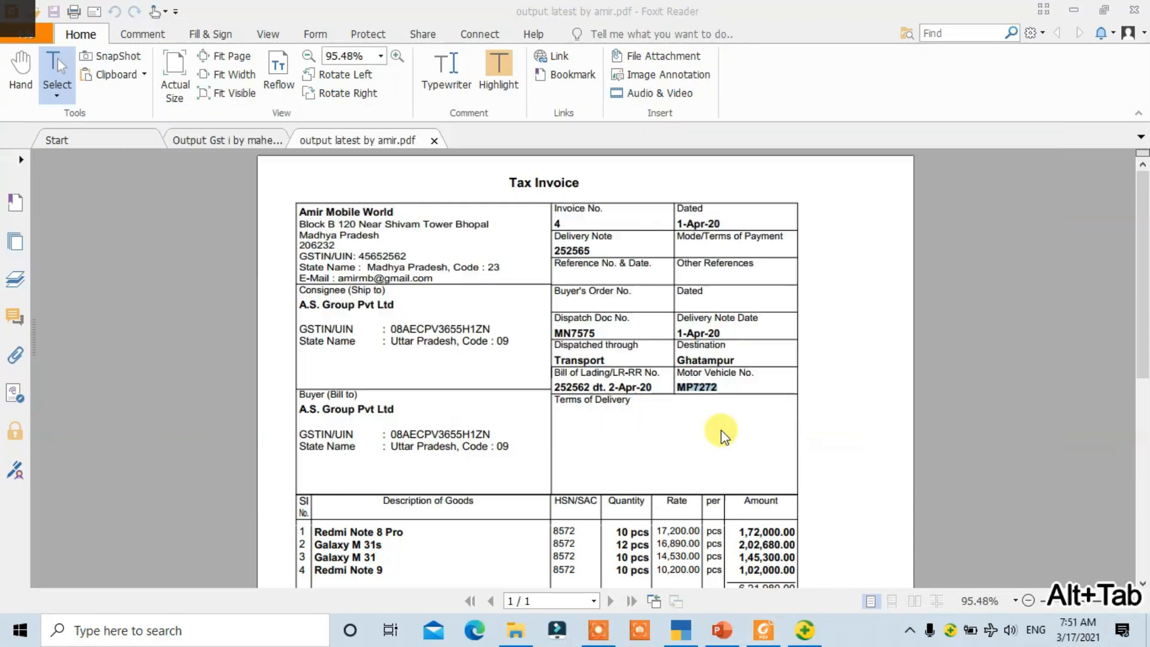
{"action": "key", "text": "alt+Tab"}
{"action": "type", "text": "G"}
{"action": "key", "text": "Down"}
{"action": "key", "text": "Down"}
{"action": "key", "text": "Down"}
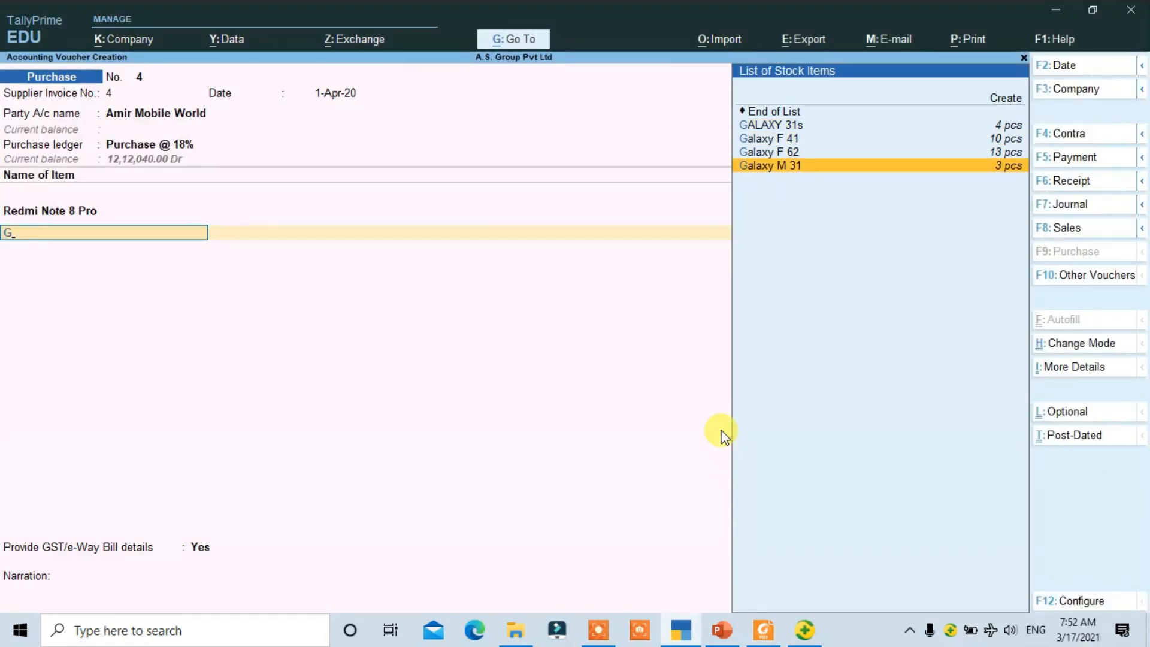
{"action": "key", "text": "Up"}
{"action": "key", "text": "Up"}
{"action": "key", "text": "Up"}
{"action": "key", "text": "Up"}
{"action": "key", "text": "Down"}
{"action": "key", "text": "Return"}
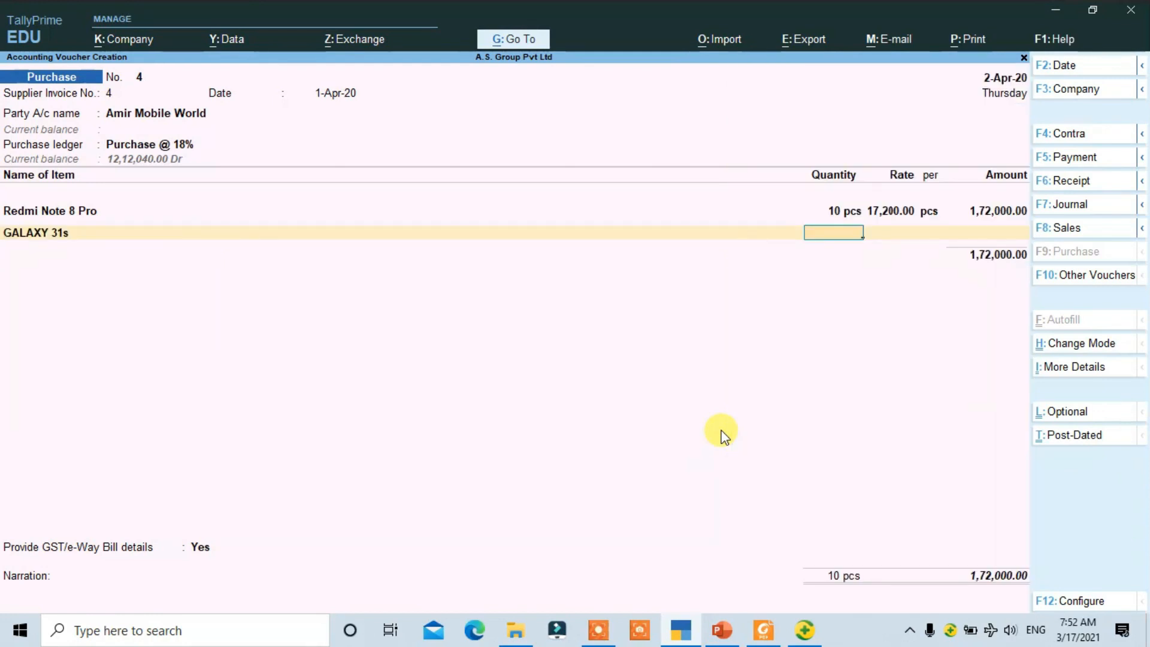
Step: Look up the Galaxy M 31s quantity on the Foxit Reader invoice and enter 12 pcs for GALAXY 31s in TallyPrime
{"action": "key", "text": "alt+Tab"}
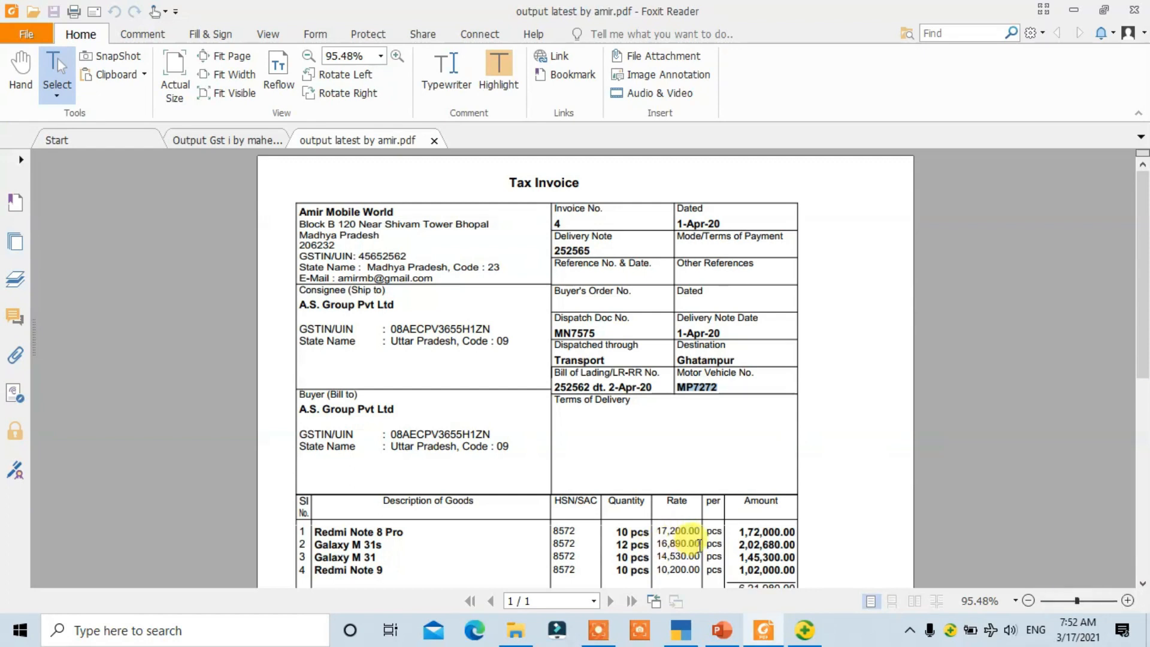
{"action": "key", "text": "alt+space"}
{"action": "key", "text": "alt+Tab"}
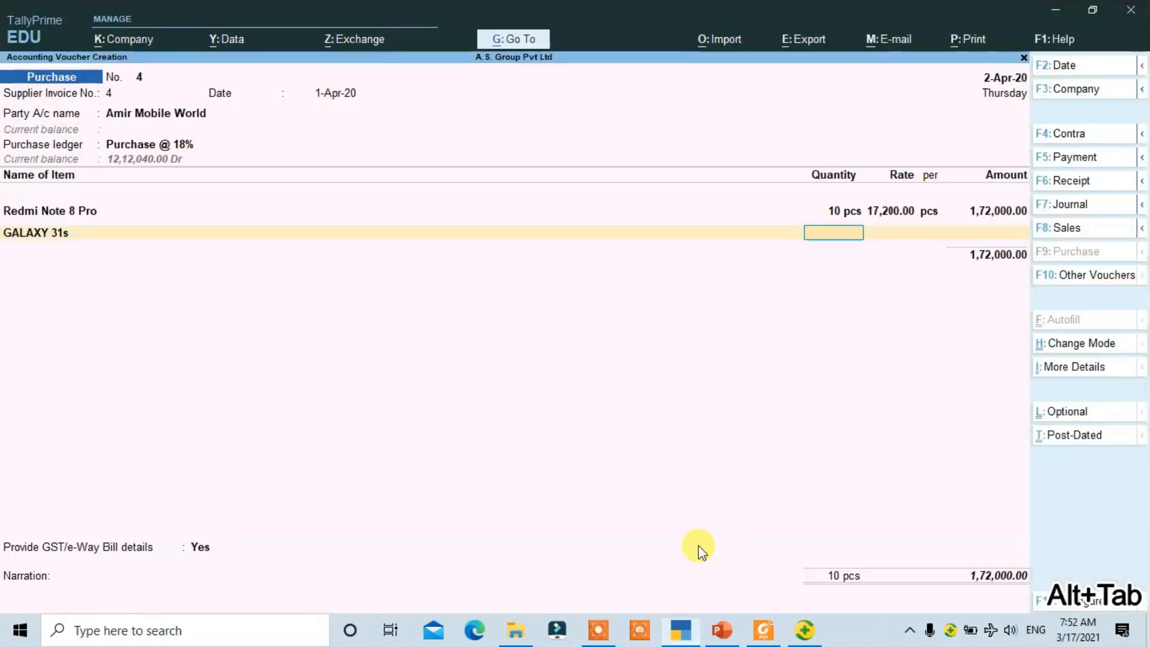
{"action": "type", "text": "12"}
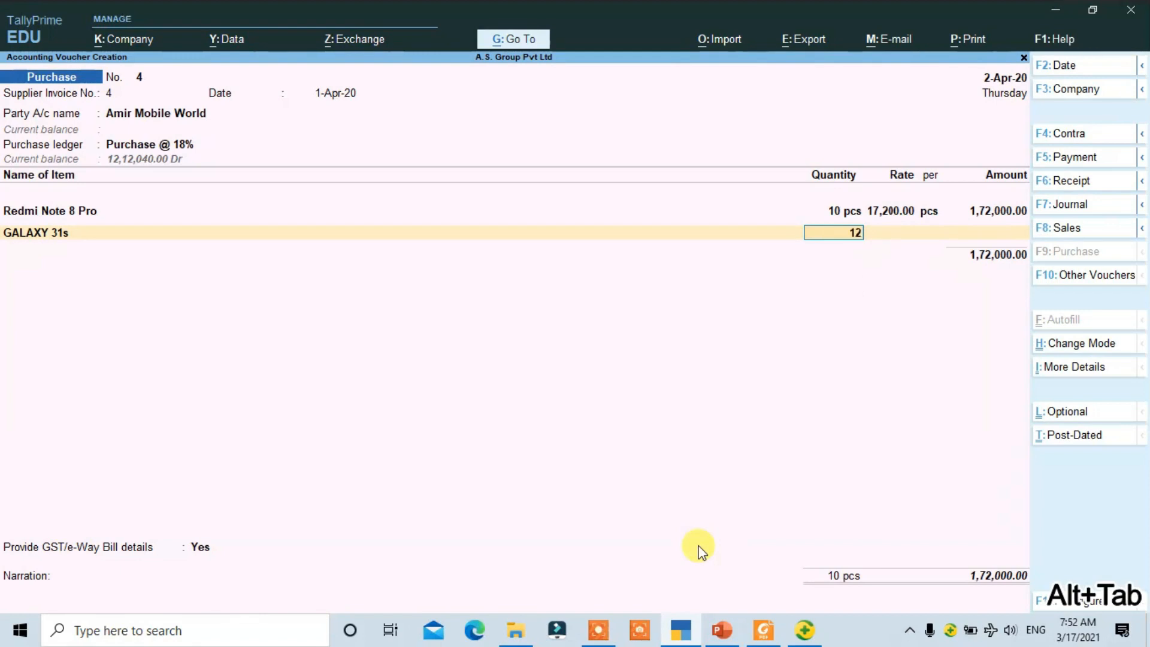
{"action": "key", "text": "Return"}
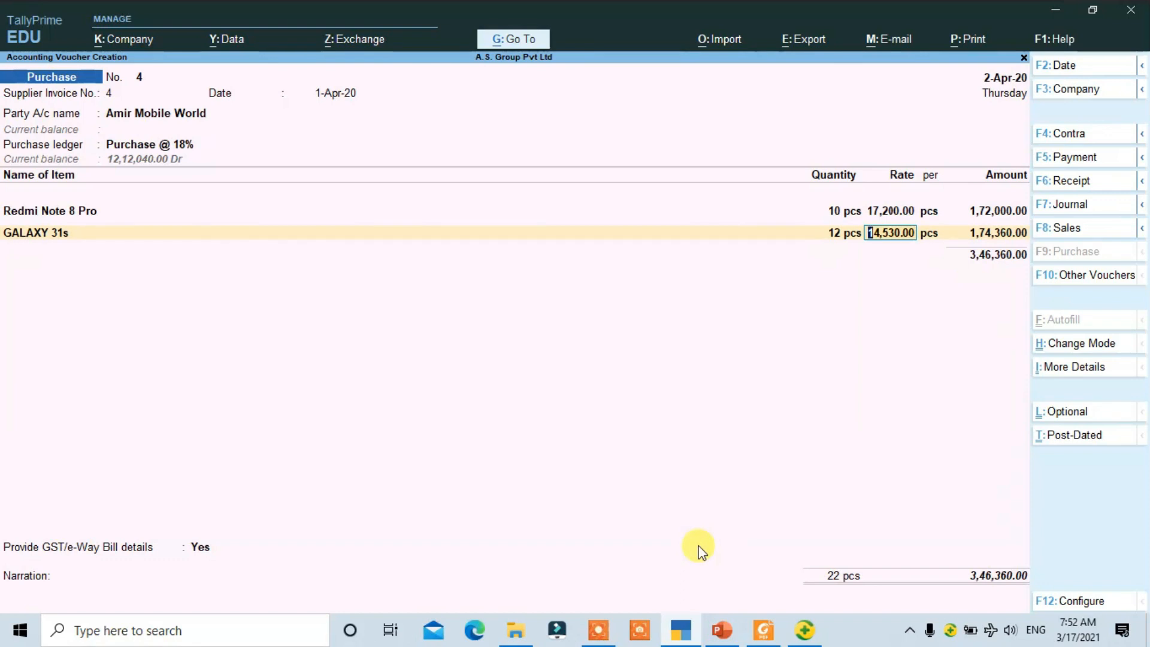
Step: Compare the GALAXY 31s rate with the Foxit Reader invoice and set it to 16,890 in the TallyPrime voucher
{"action": "key", "text": "alt+Tab"}
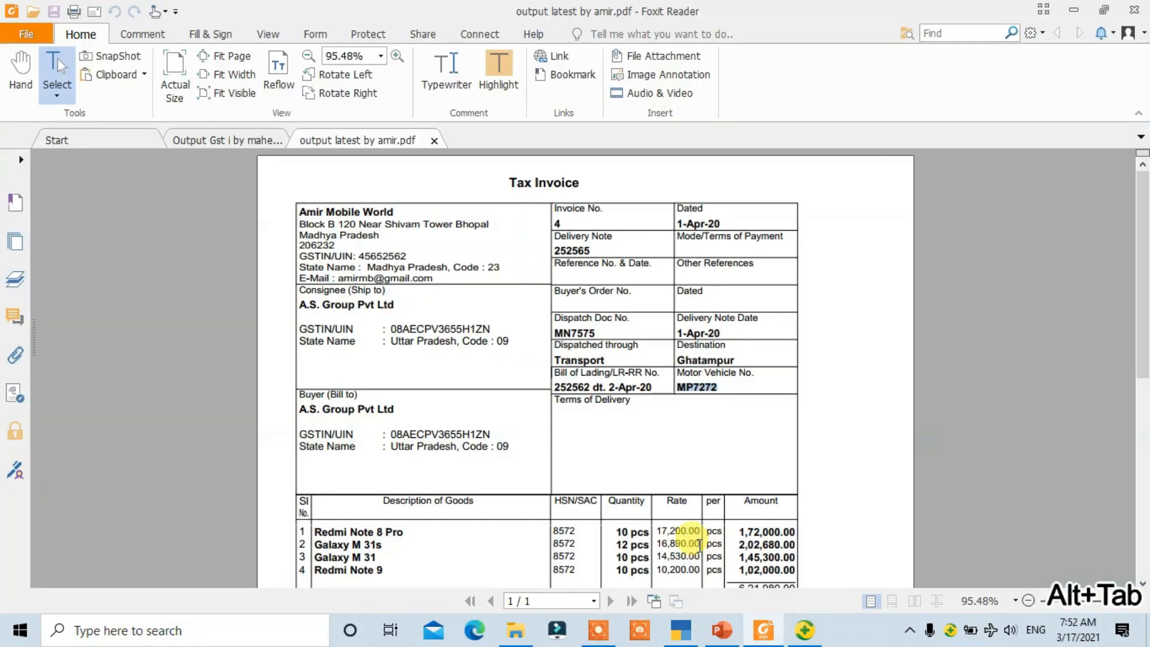
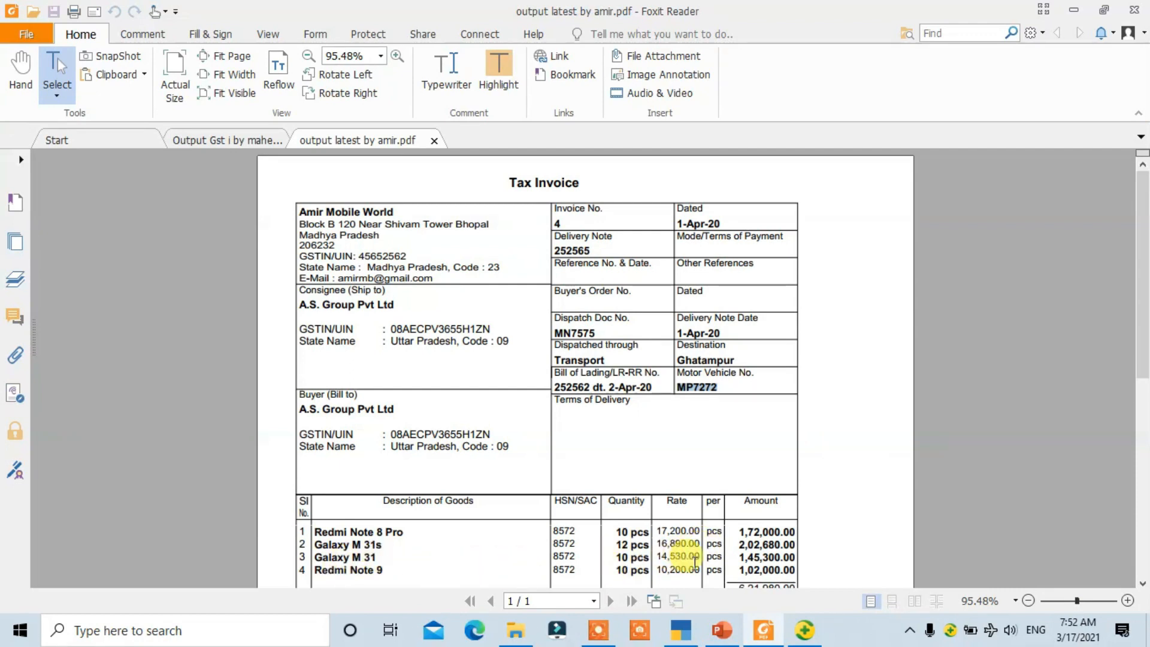
{"action": "key", "text": "alt+Tab"}
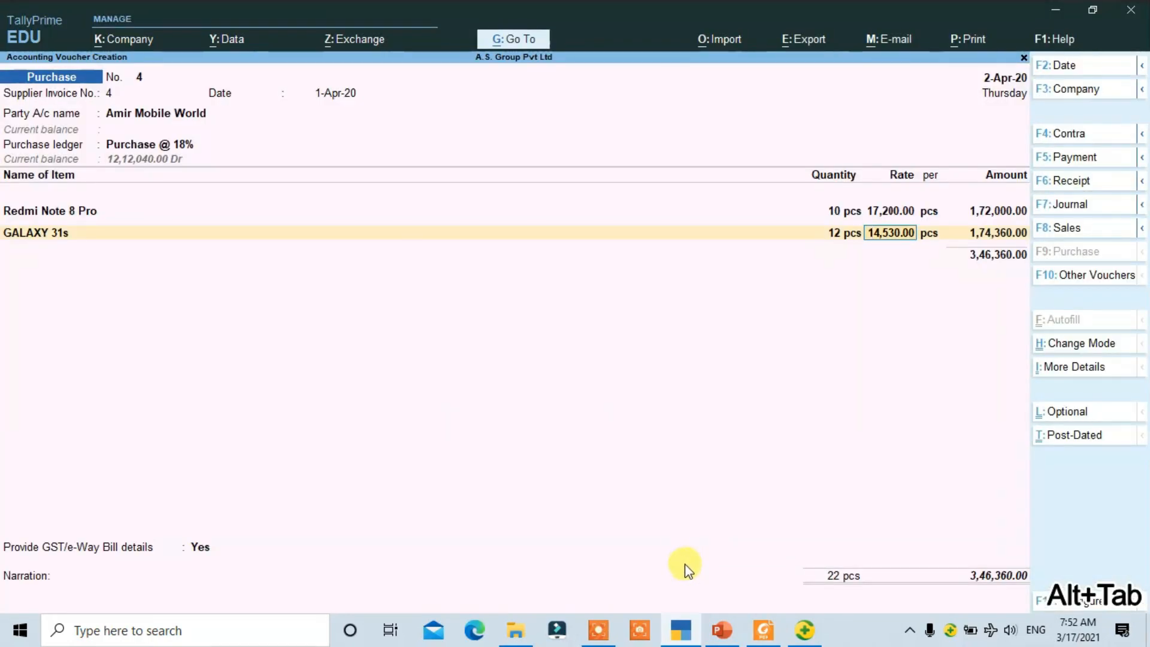
{"action": "key", "text": "alt+Tab"}
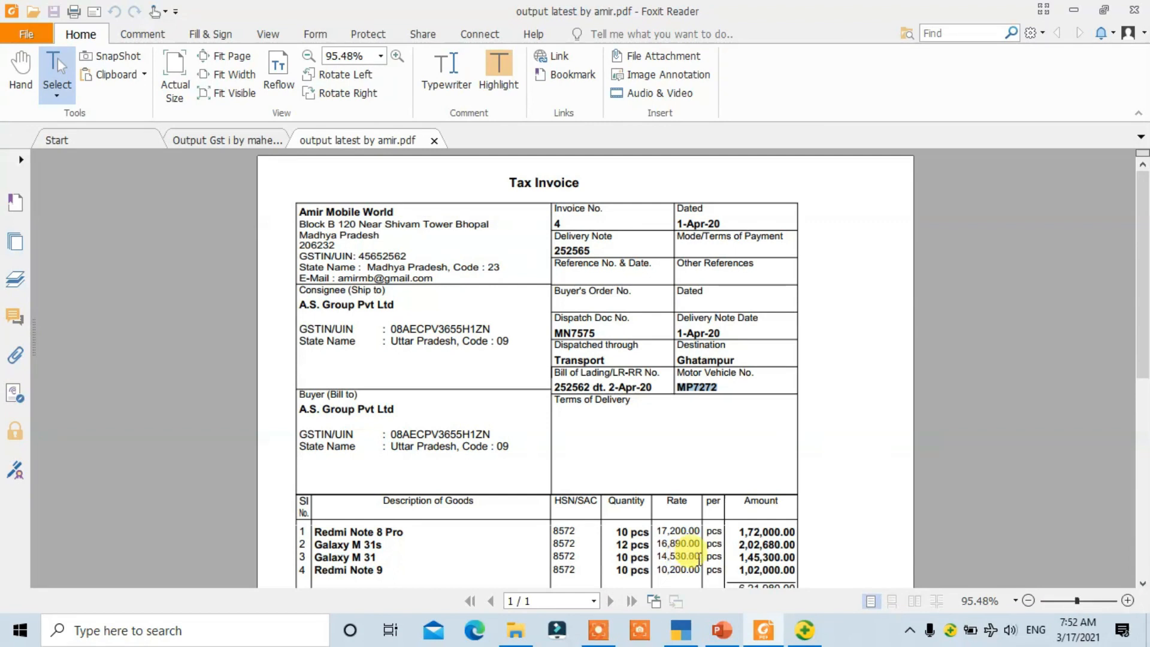
{"action": "key", "text": "alt+Tab"}
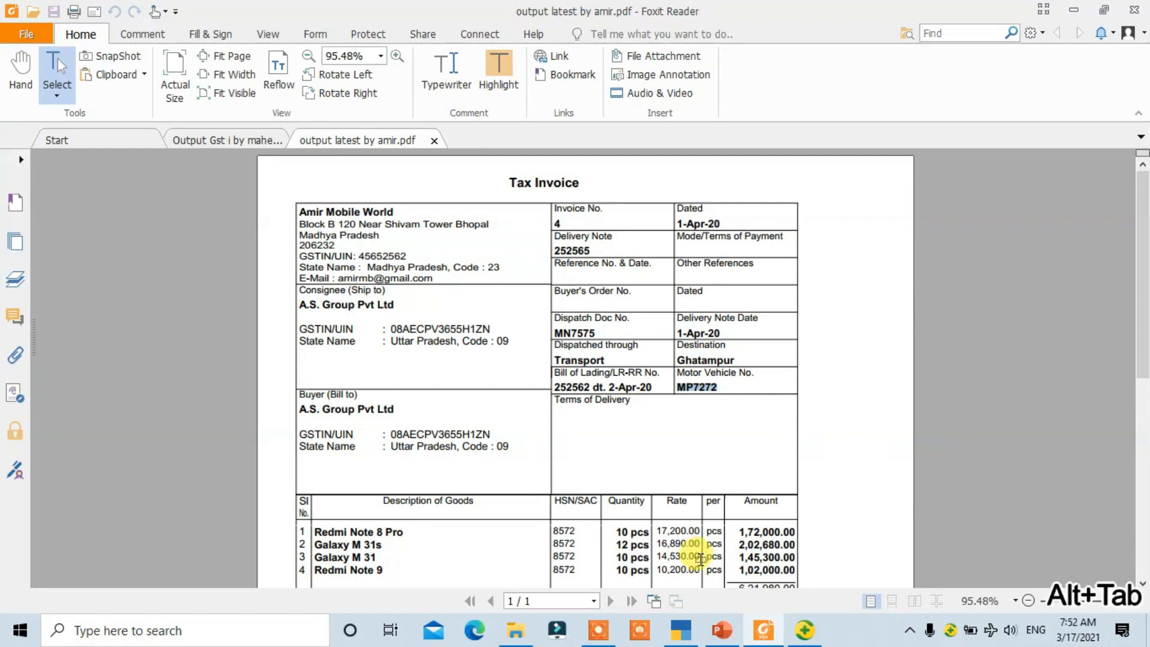
{"action": "type", "text": "1"}
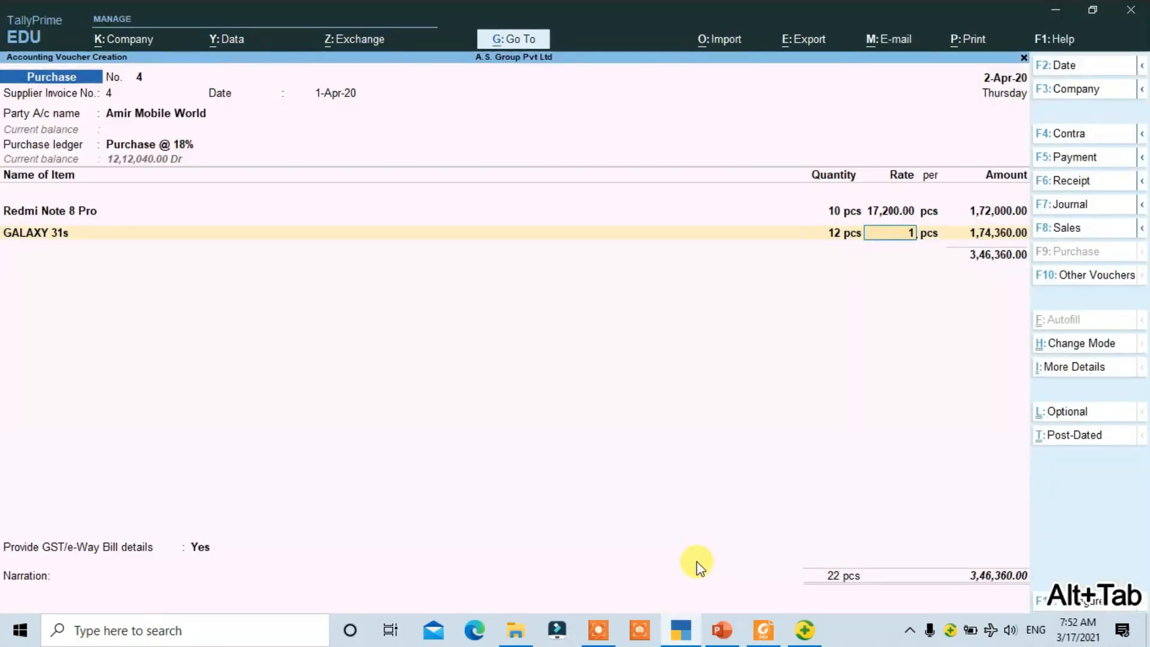
{"action": "type", "text": "6890"}
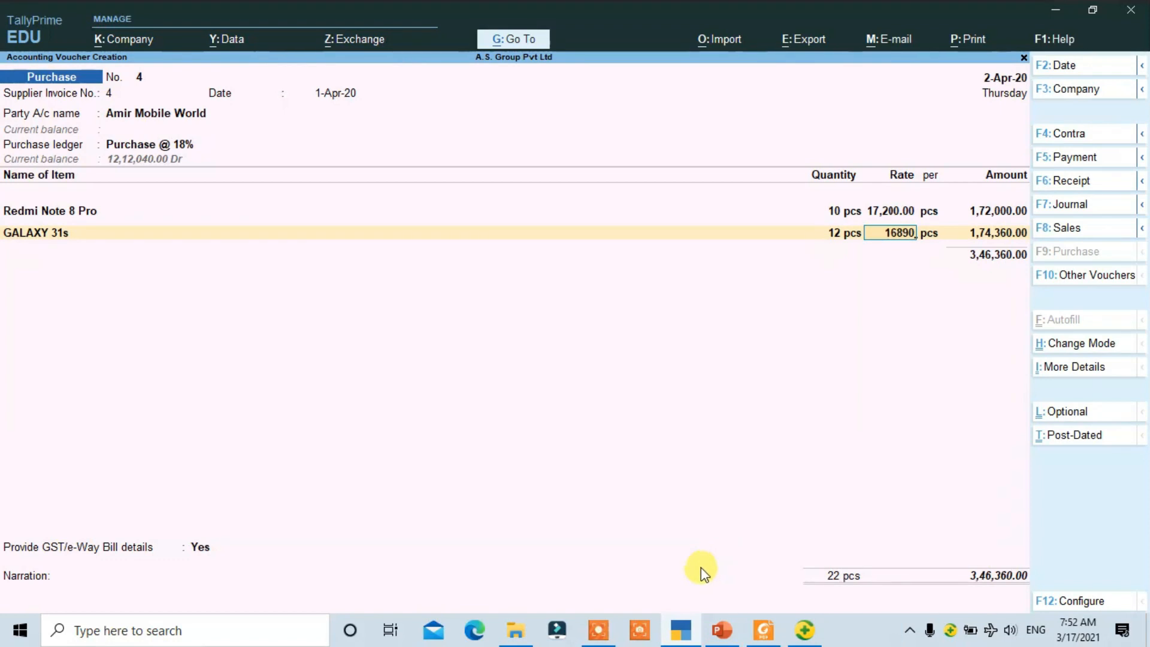
{"action": "key", "text": "Return"}
{"action": "key", "text": "Return"}
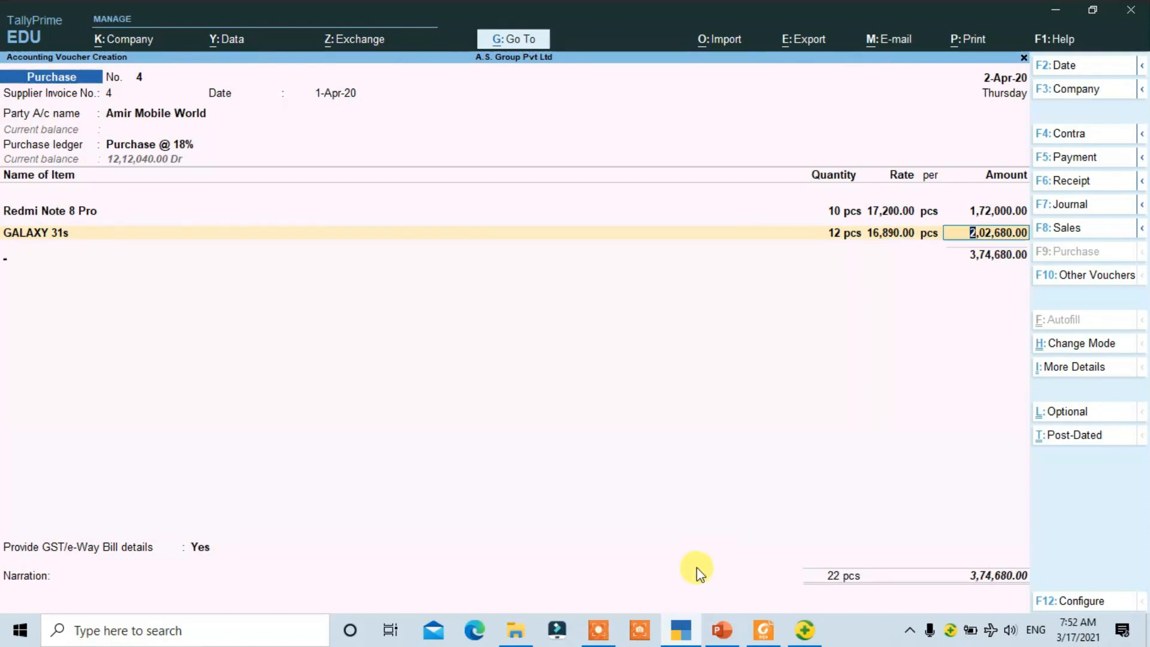
{"action": "key", "text": "Return"}
Step: Check the third item on the Foxit Reader invoice and choose Galaxy M 31 as the next item in TallyPrime
{"action": "key", "text": "alt+Tab"}
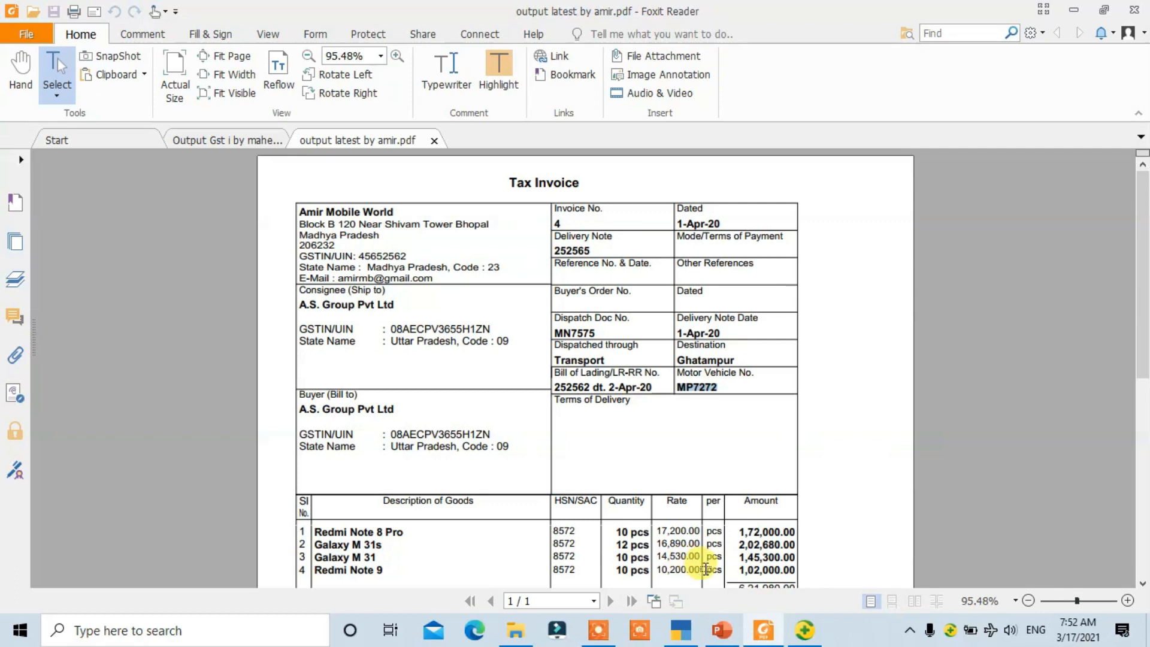
{"action": "key", "text": "alt+Tab"}
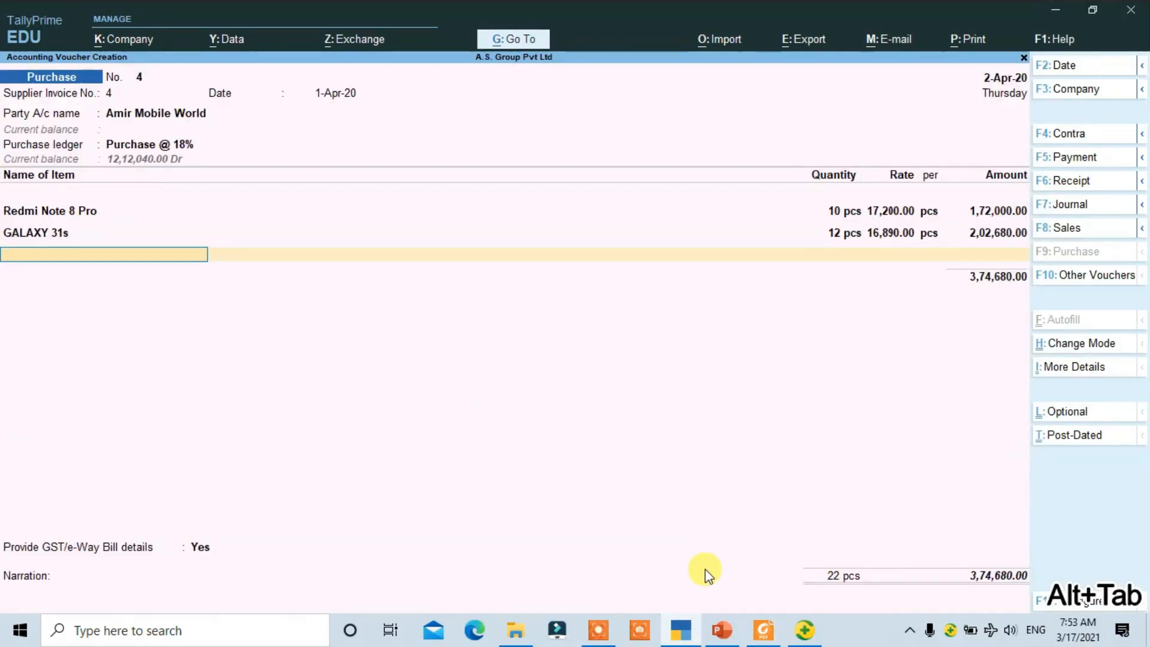
{"action": "type", "text": "G"}
{"action": "key", "text": "Down"}
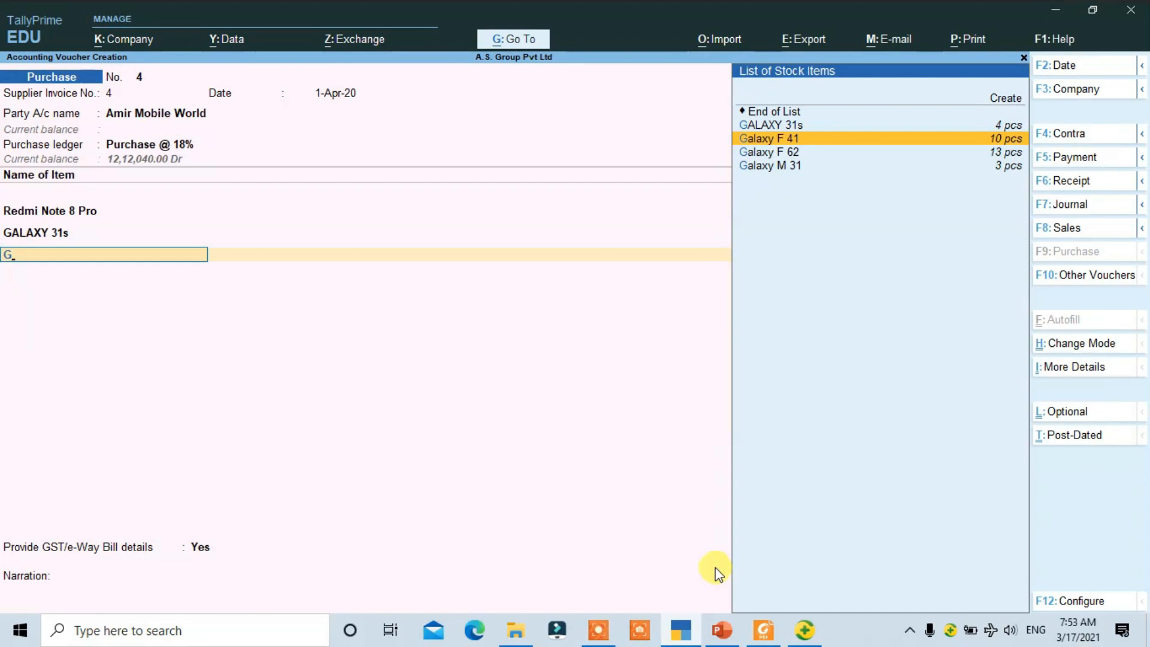
{"action": "key", "text": "Down"}
{"action": "key", "text": "Down"}
{"action": "key", "text": "Return"}
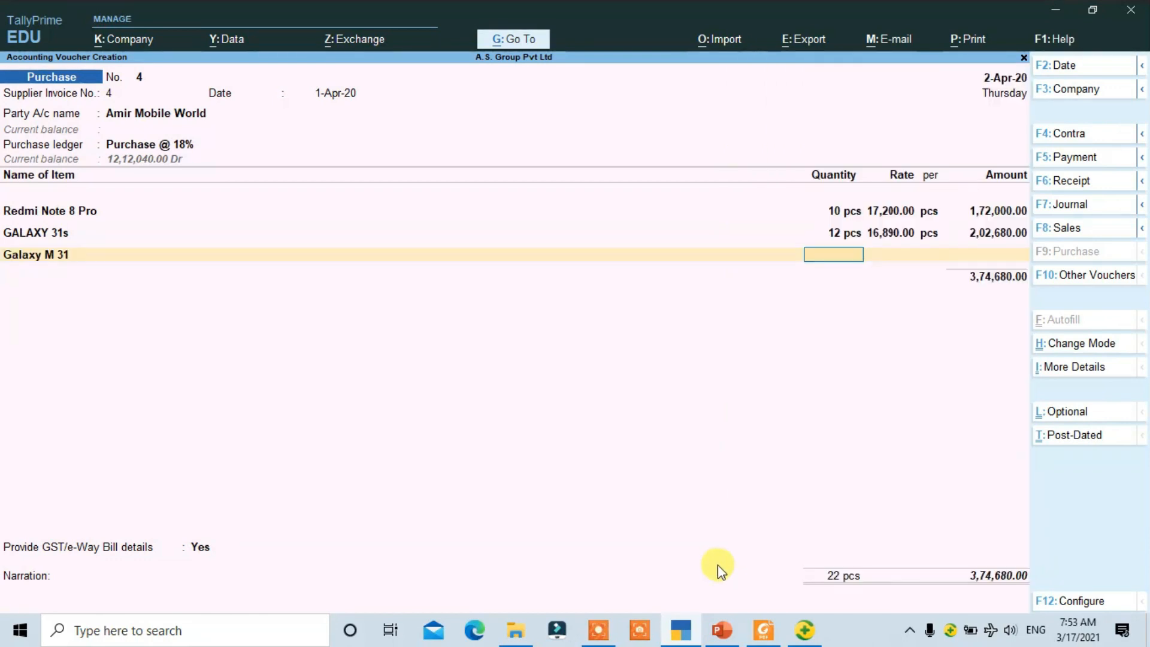
Step: Look up the Galaxy M 31 quantity in Foxit Reader, then enter 10 pcs at the 14,530 rate in TallyPrime
{"action": "key", "text": "alt+Tab"}
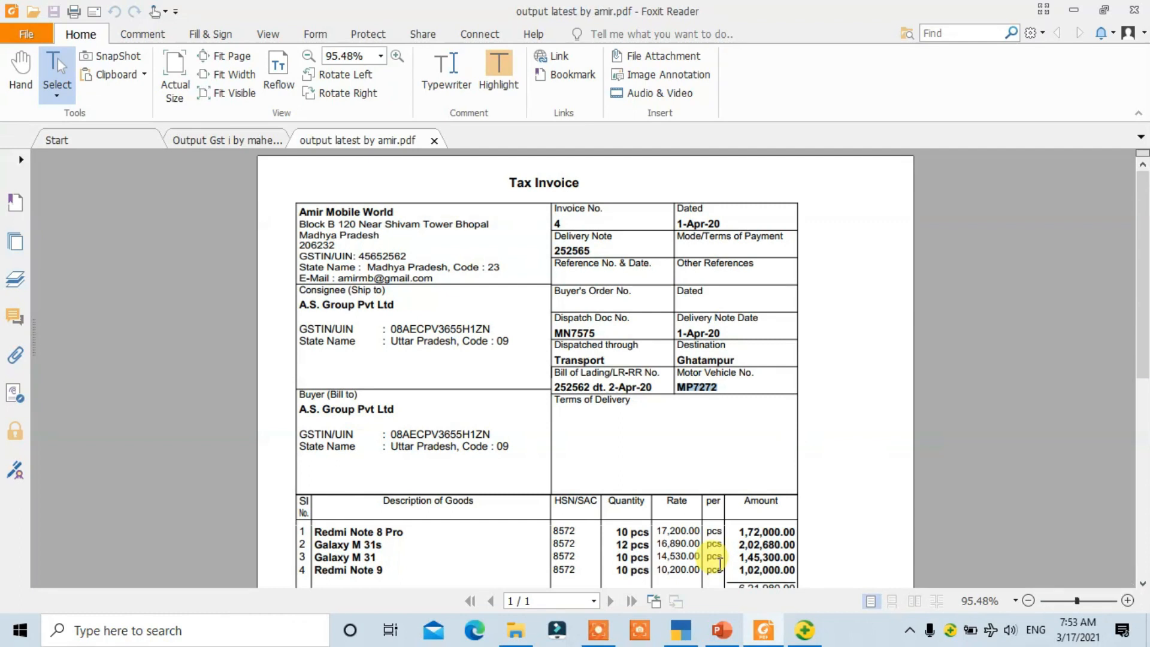
{"action": "key", "text": "alt+Tab"}
{"action": "type", "text": "10"}
{"action": "key", "text": "Return"}
{"action": "key", "text": "Return"}
{"action": "key", "text": "Return"}
{"action": "key", "text": "Return"}
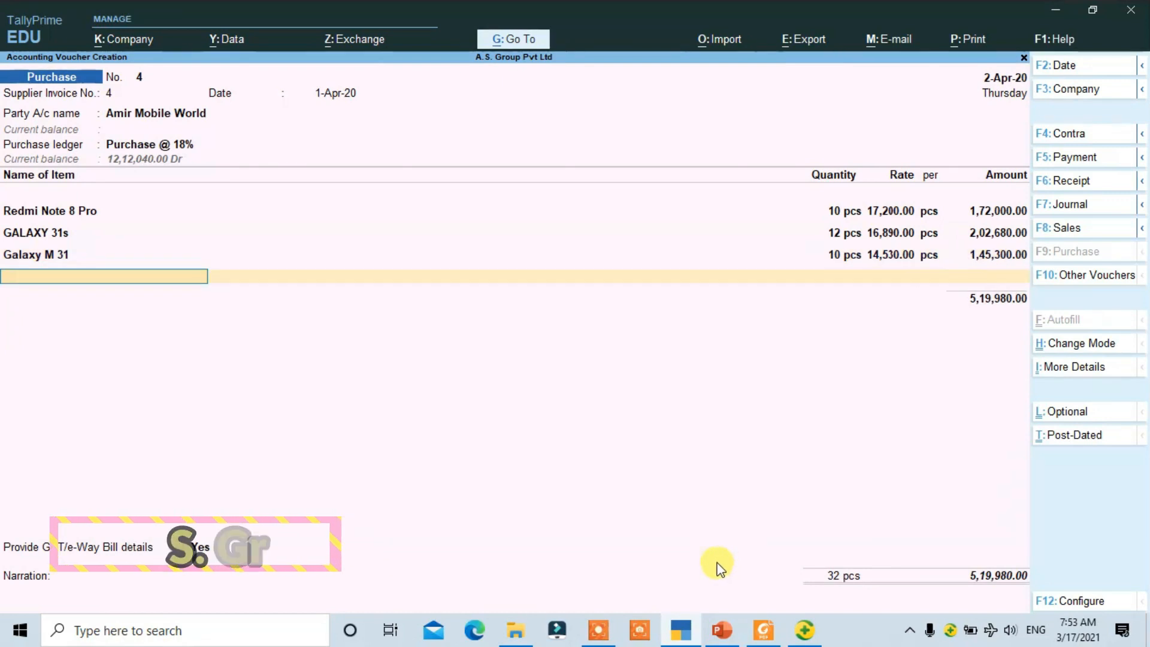
Step: Check the fourth item on the Foxit Reader invoice and choose Redmi Note 9 as the next item in TallyPrime
{"action": "key", "text": "alt+Tab"}
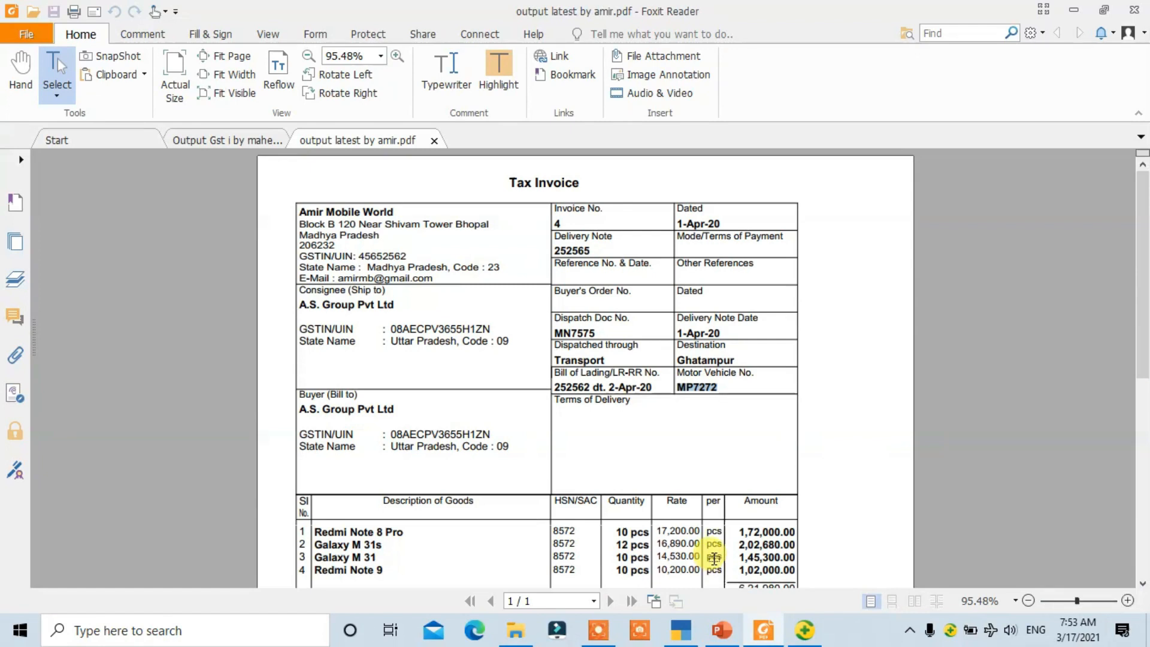
{"action": "key", "text": "alt+Tab"}
{"action": "type", "text": "R"}
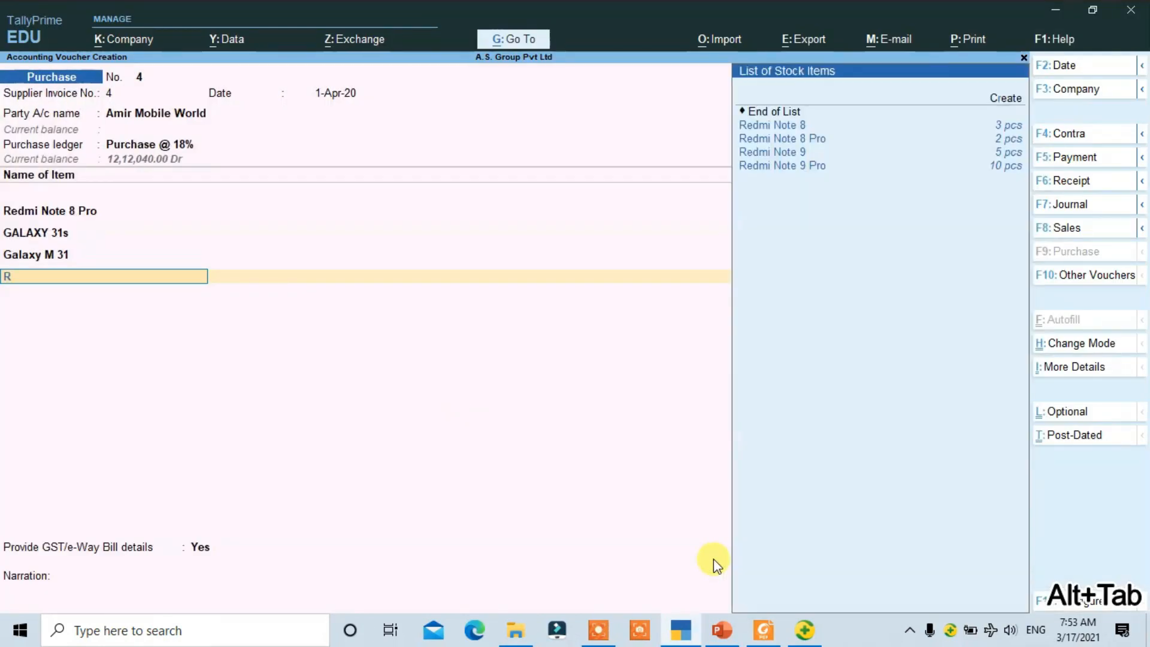
{"action": "key", "text": "Down"}
{"action": "key", "text": "Down"}
{"action": "key", "text": "Down"}
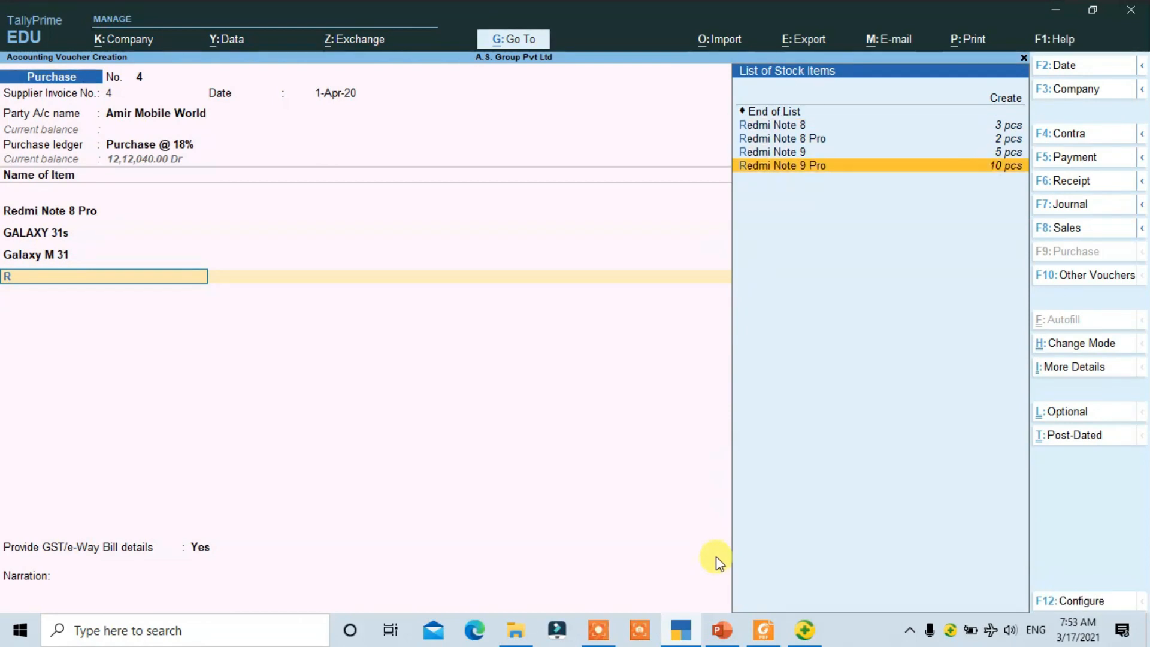
{"action": "key", "text": "Up"}
{"action": "key", "text": "Return"}
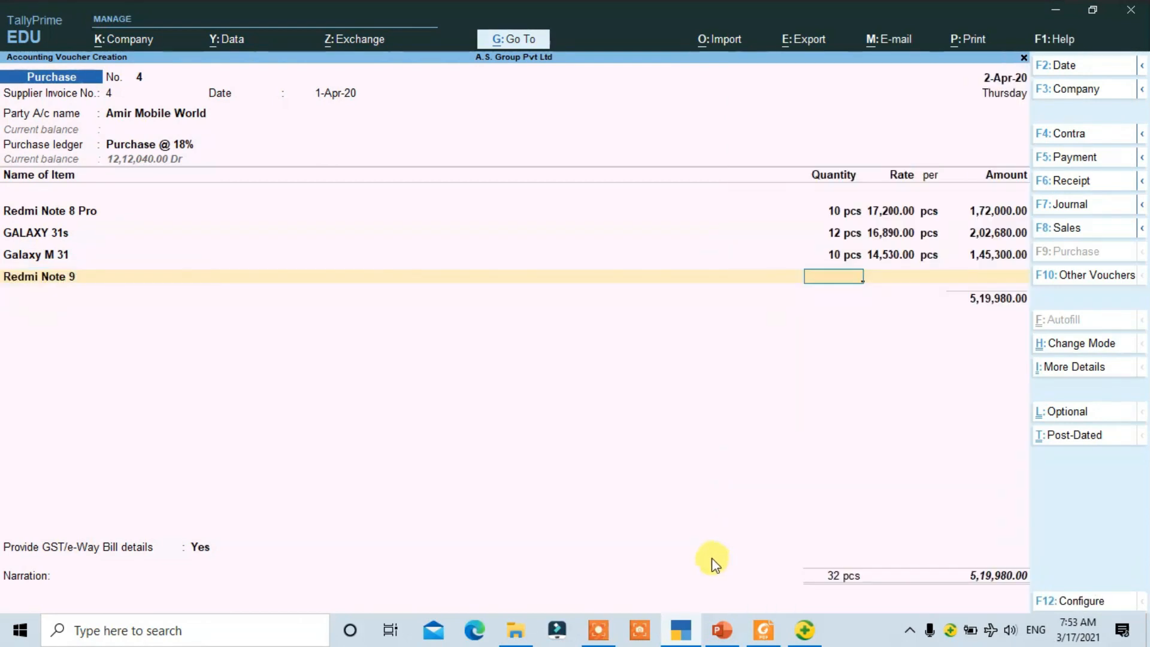
Step: Enter 10 pcs of Redmi Note 9 at the 10,200 rate and end the item list
{"action": "type", "text": "10"}
{"action": "key", "text": "Return"}
{"action": "key", "text": "Return"}
{"action": "key", "text": "Return"}
{"action": "key", "text": "Return"}
{"action": "key", "text": "Return"}
{"action": "key", "text": "Return"}
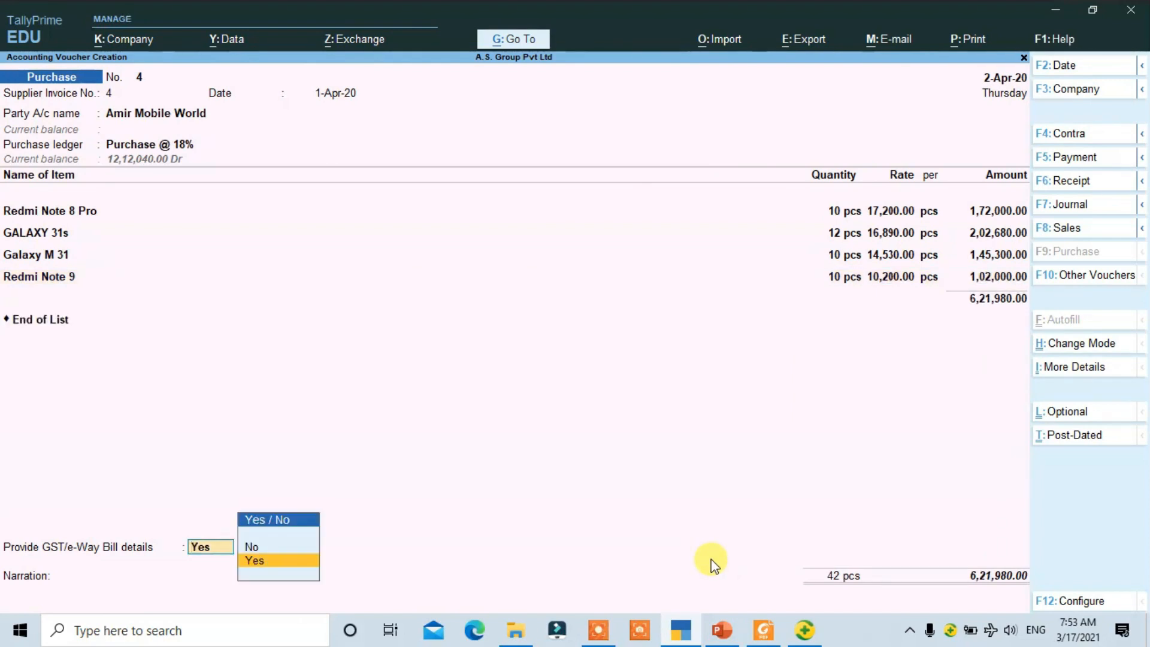
Step: Go back to the ledger line below the items and add the INPUT I GST @ 18% ledger
{"action": "key", "text": "Up"}
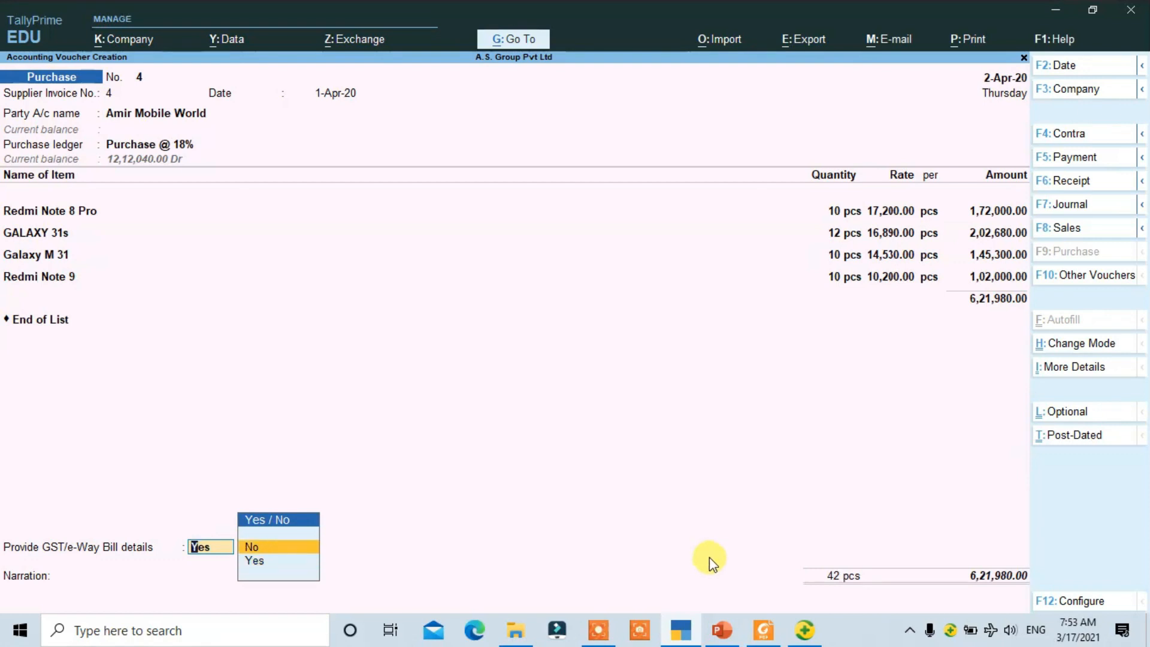
{"action": "key", "text": "BackSpace"}
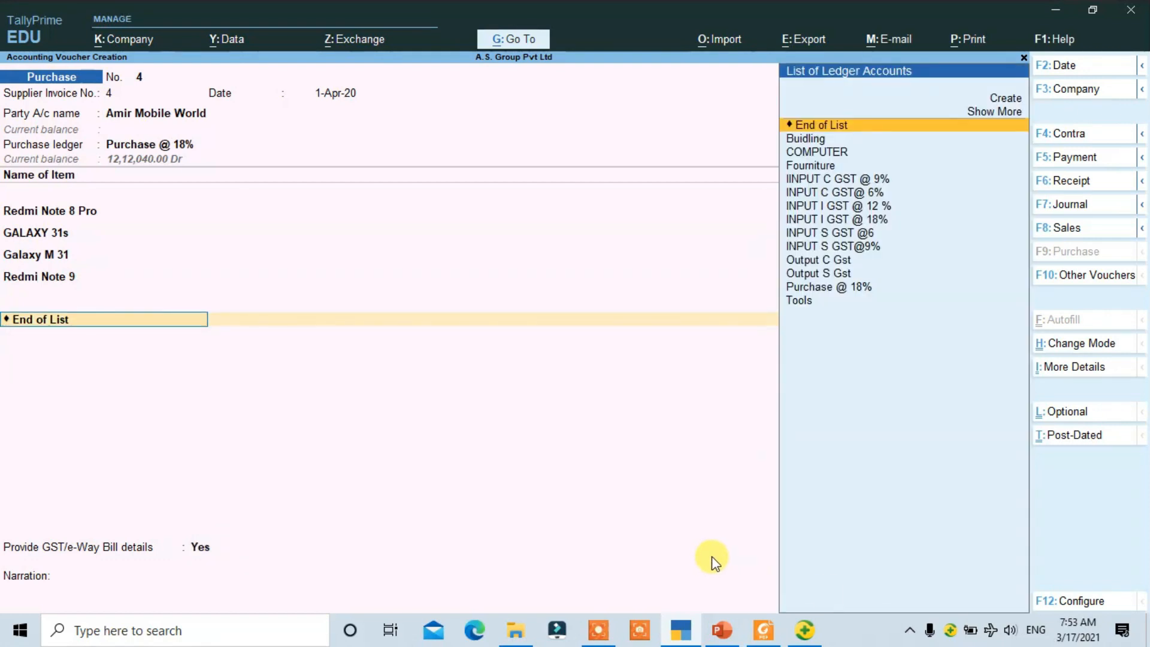
{"action": "key", "text": "Down"}
{"action": "key", "text": "Down"}
{"action": "key", "text": "Down"}
{"action": "key", "text": "Down"}
{"action": "key", "text": "Down"}
{"action": "key", "text": "Down"}
{"action": "key", "text": "Down"}
{"action": "key", "text": "Down"}
{"action": "key", "text": "Down"}
{"action": "key", "text": "Down"}
{"action": "key", "text": "Up"}
{"action": "key", "text": "Up"}
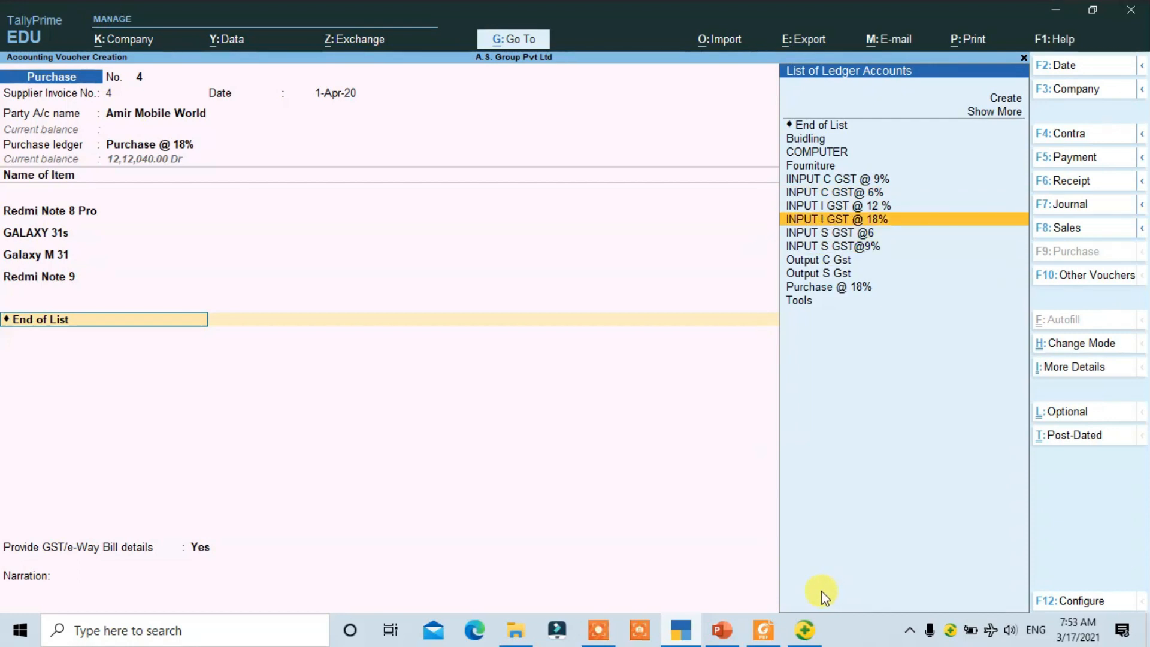
{"action": "key", "text": "Return"}
{"action": "key", "text": "Return"}
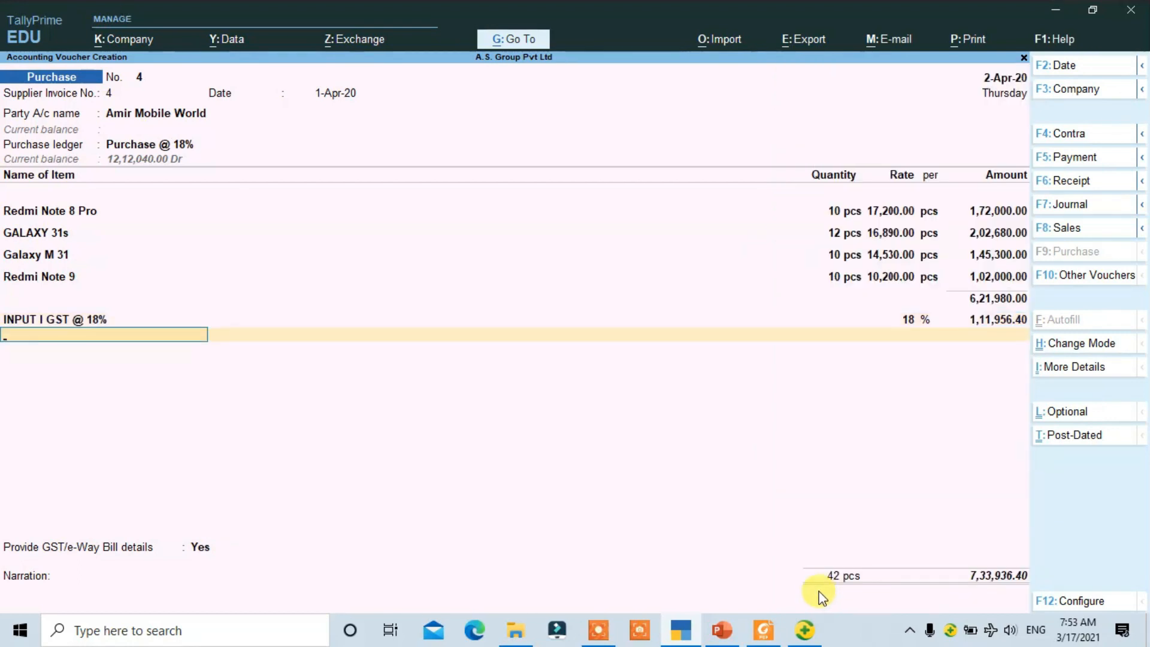
Step: End the ledger list, set Provide GST/e-Way Bill details to No and save the purchase voucher
{"action": "key", "text": "Return"}
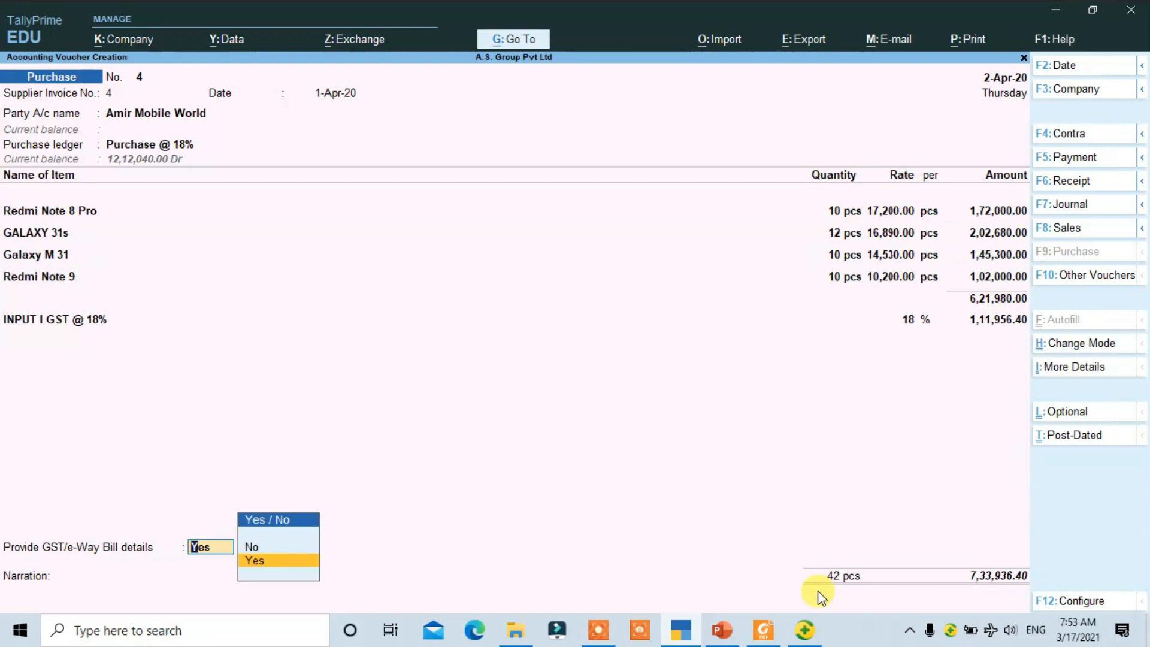
{"action": "key", "text": "Up"}
{"action": "key", "text": "Return"}
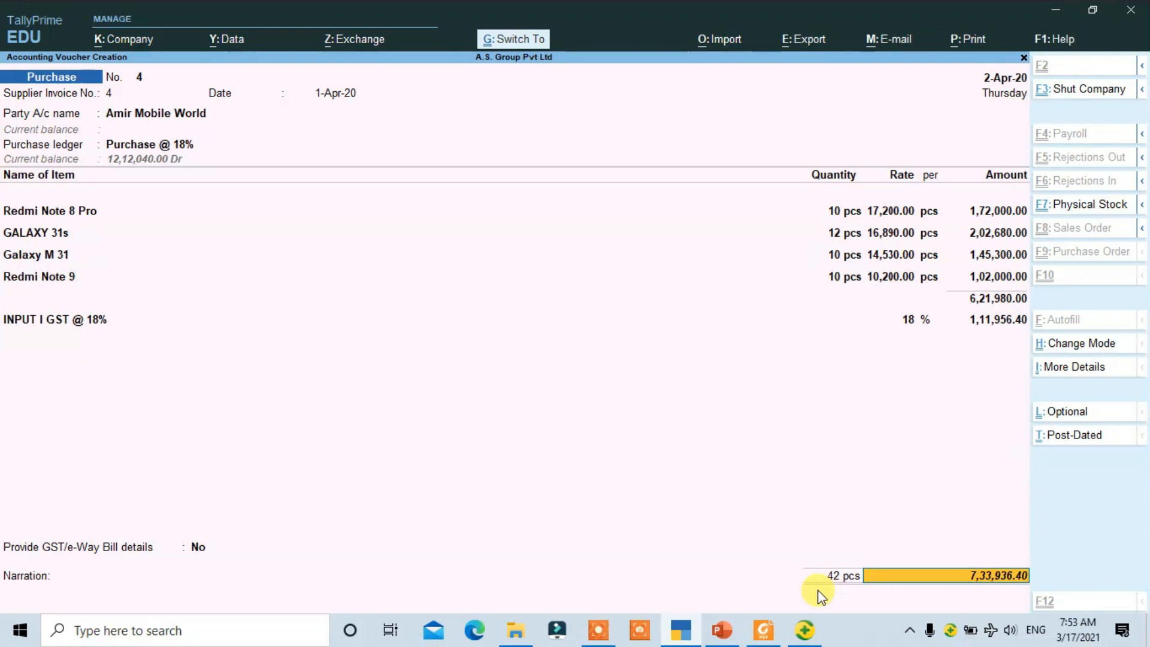
{"action": "key", "text": "ctrl+a"}
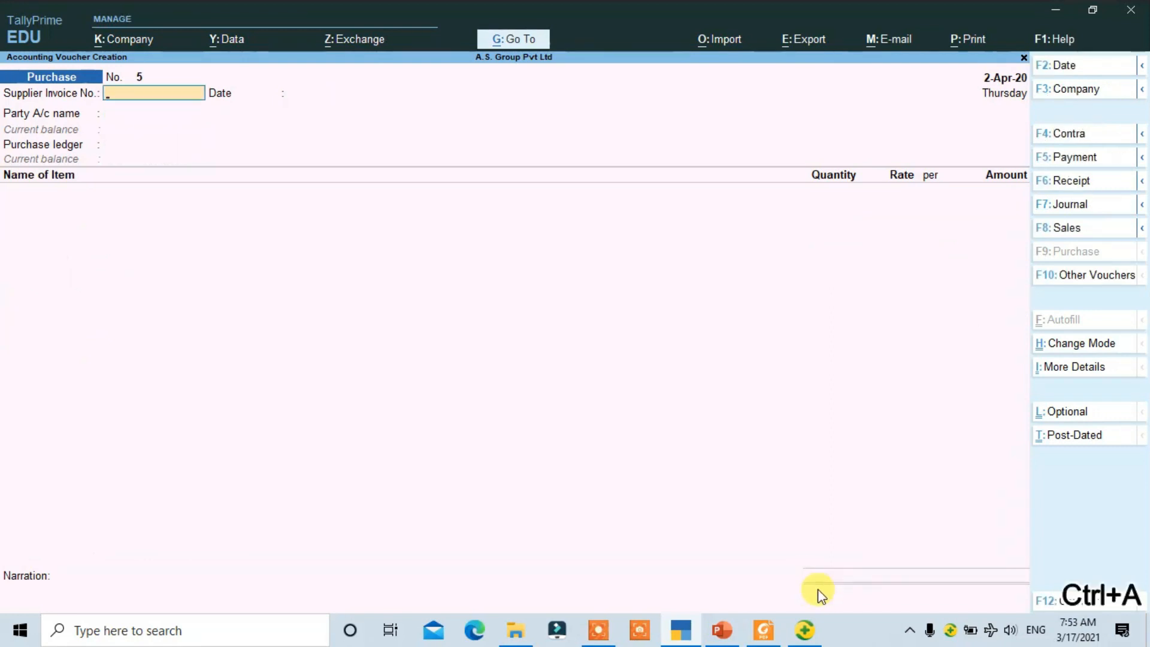